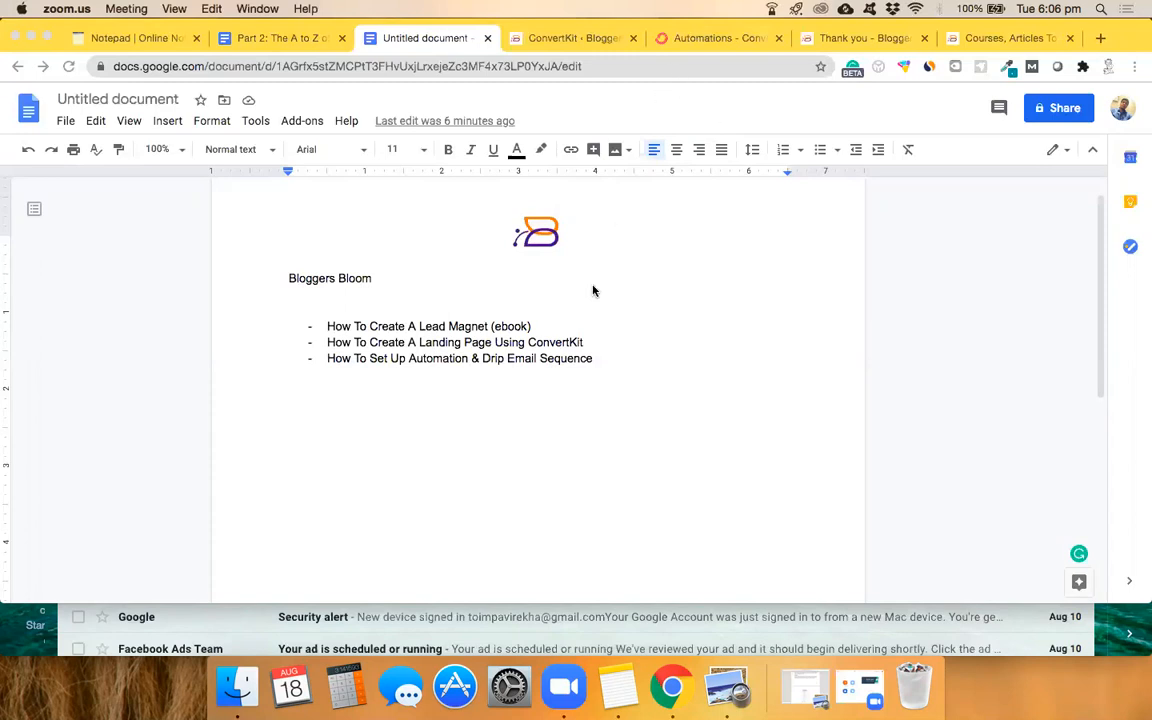
Add a list item reading "Create A Cover Page for the ebook" below the lead magnet item.
left_click(425, 298)
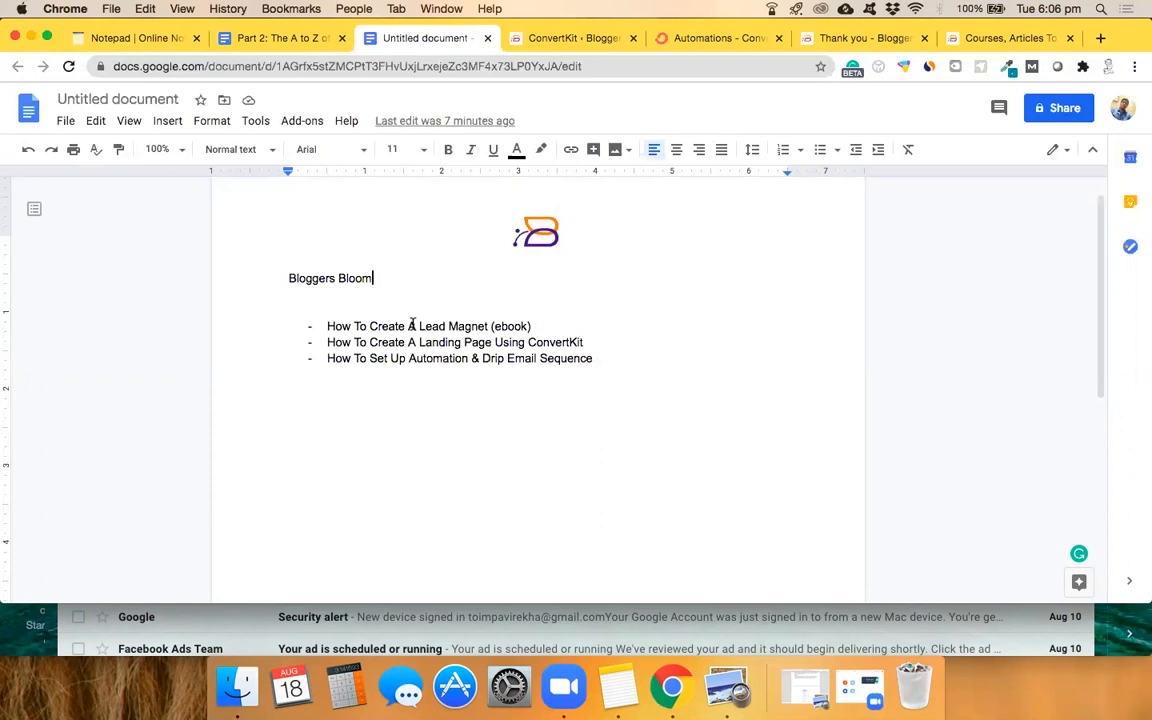
left_click(548, 326)
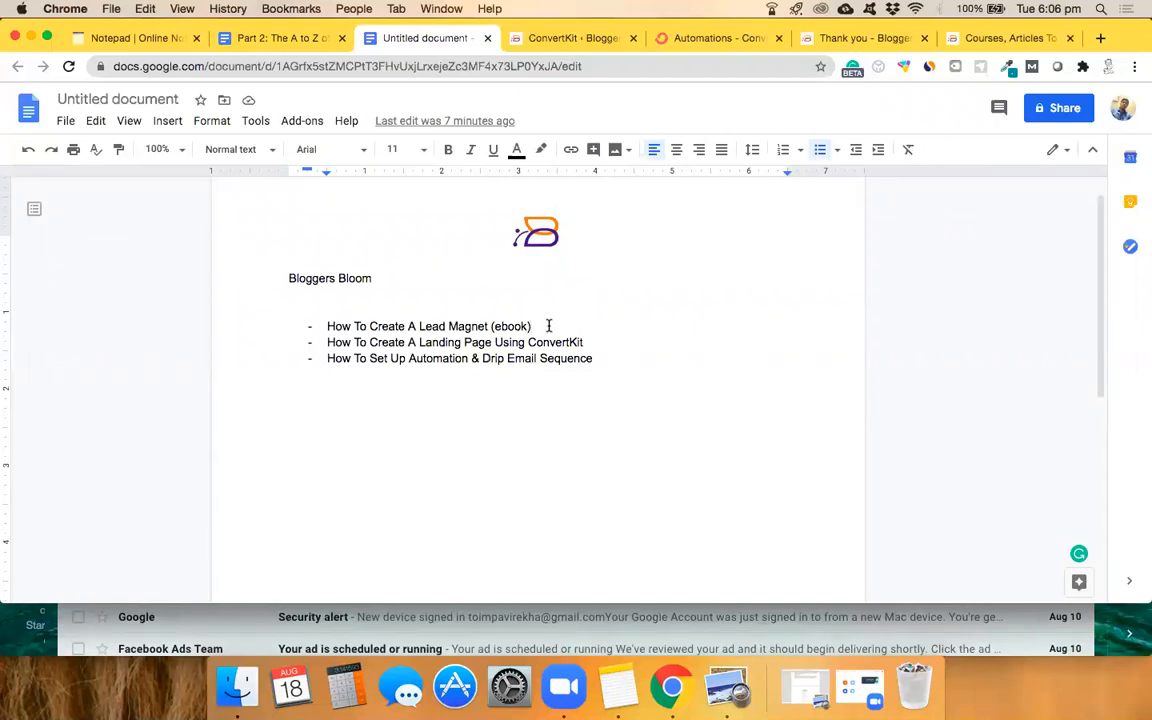
left_click_drag(406, 326, 537, 326)
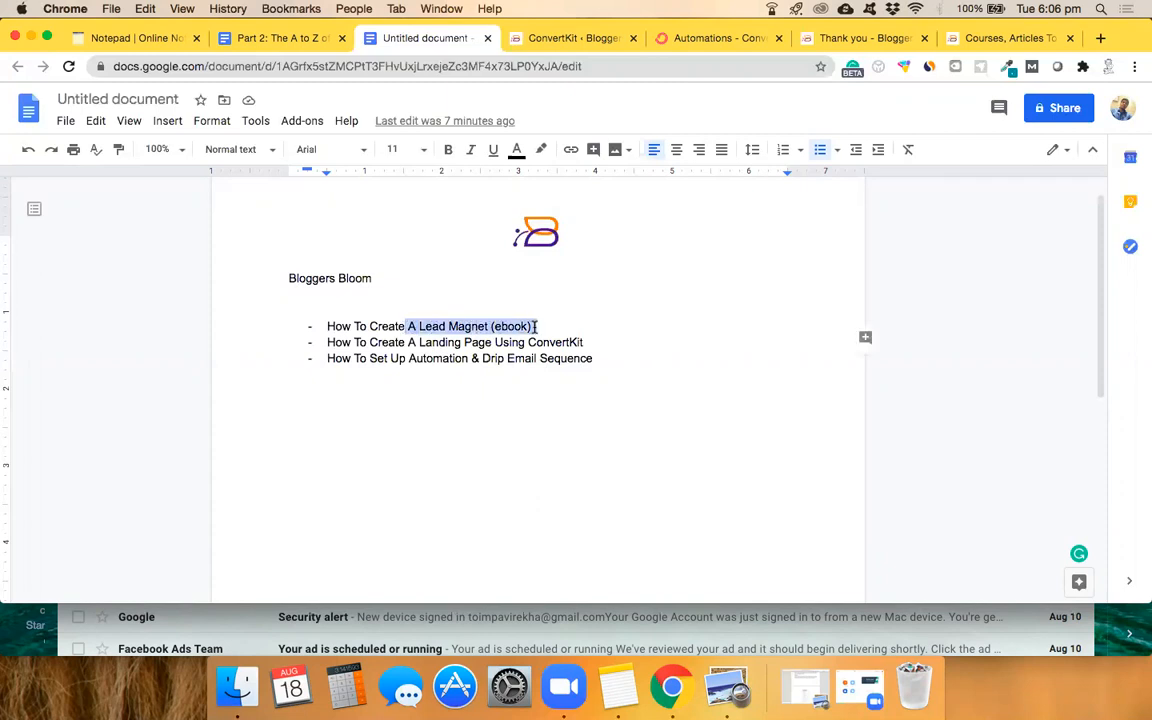
left_click(537, 326)
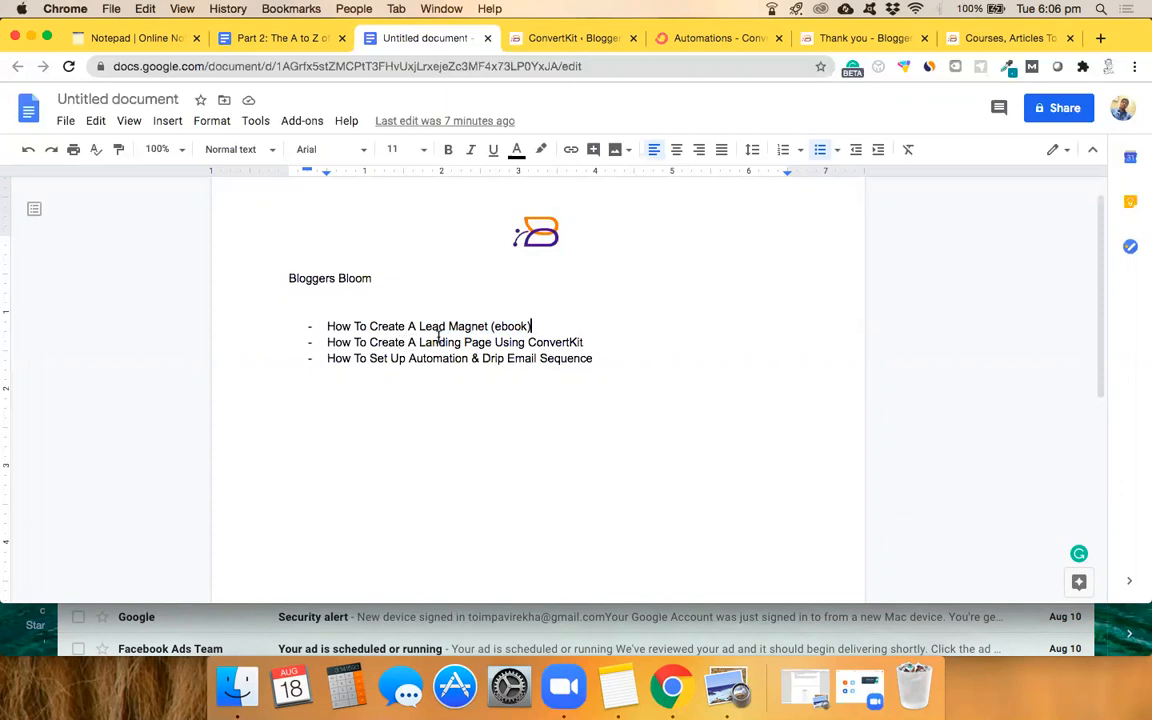
key("Return")
type("Cr")
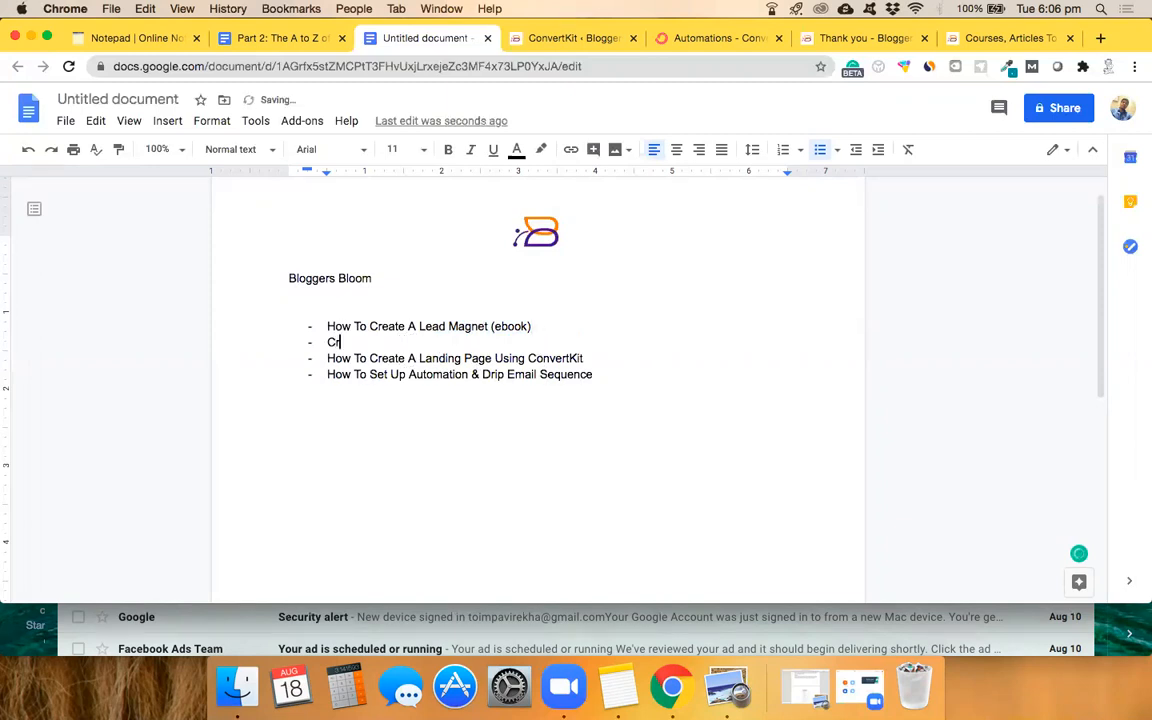
type("eate A Cover Pag")
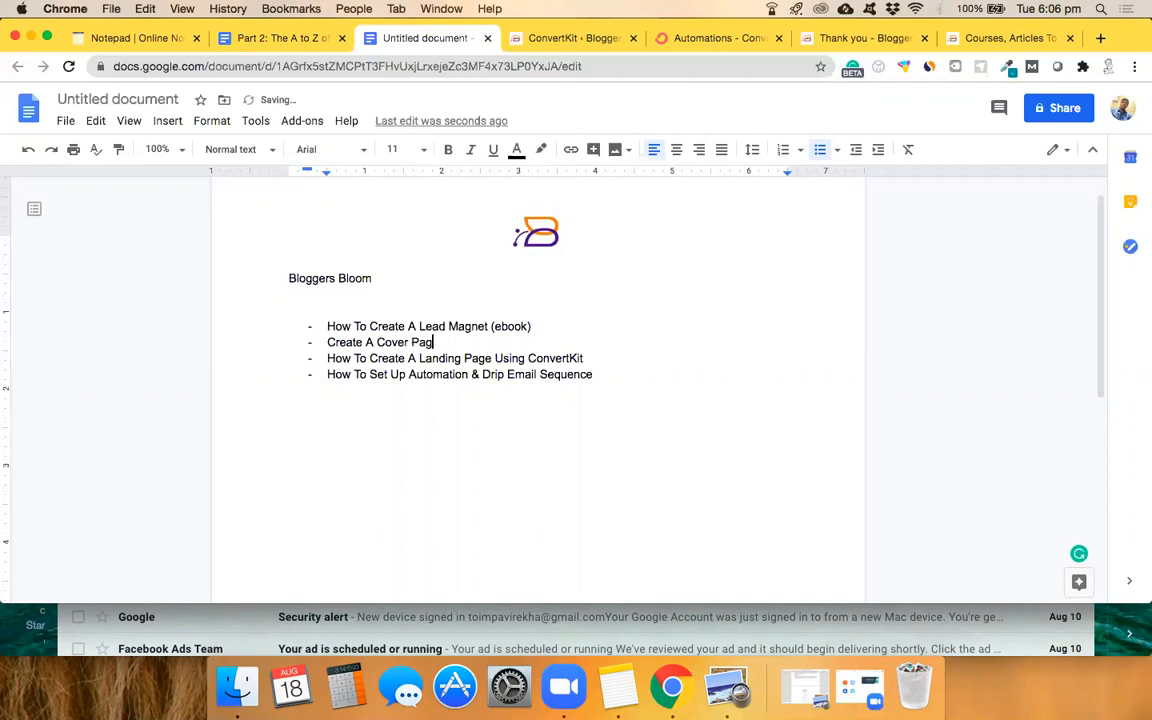
type("e for the ebook")
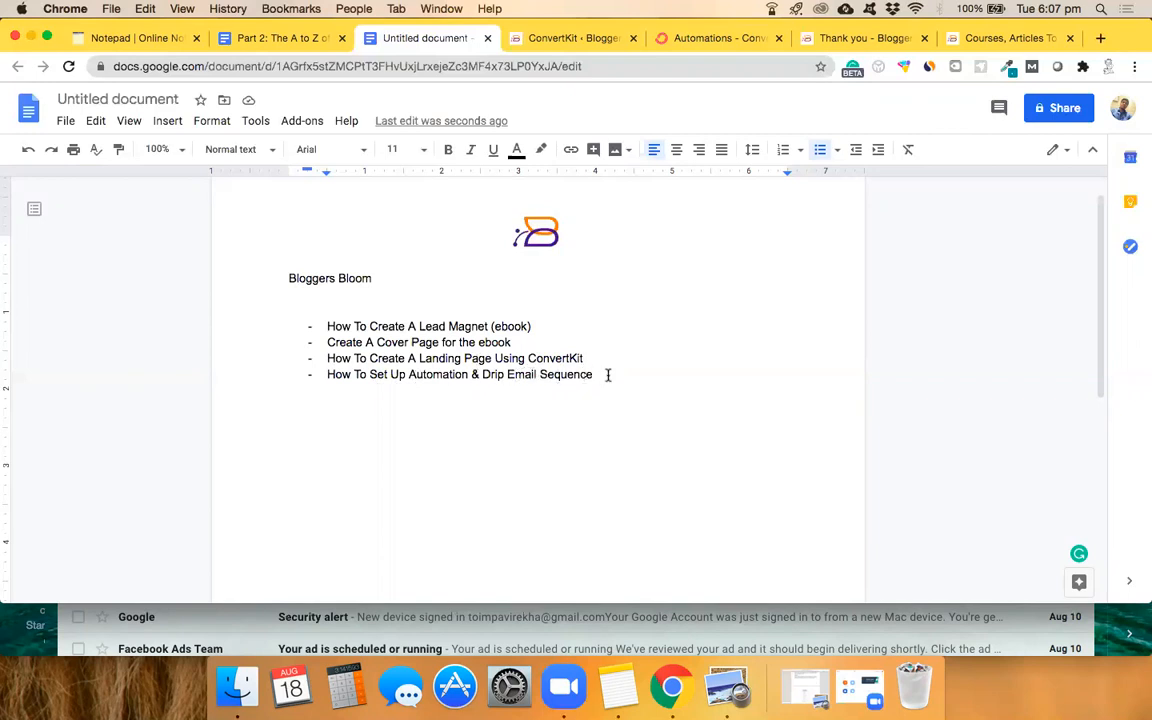
key("Up")
key("Up")
key("Up")
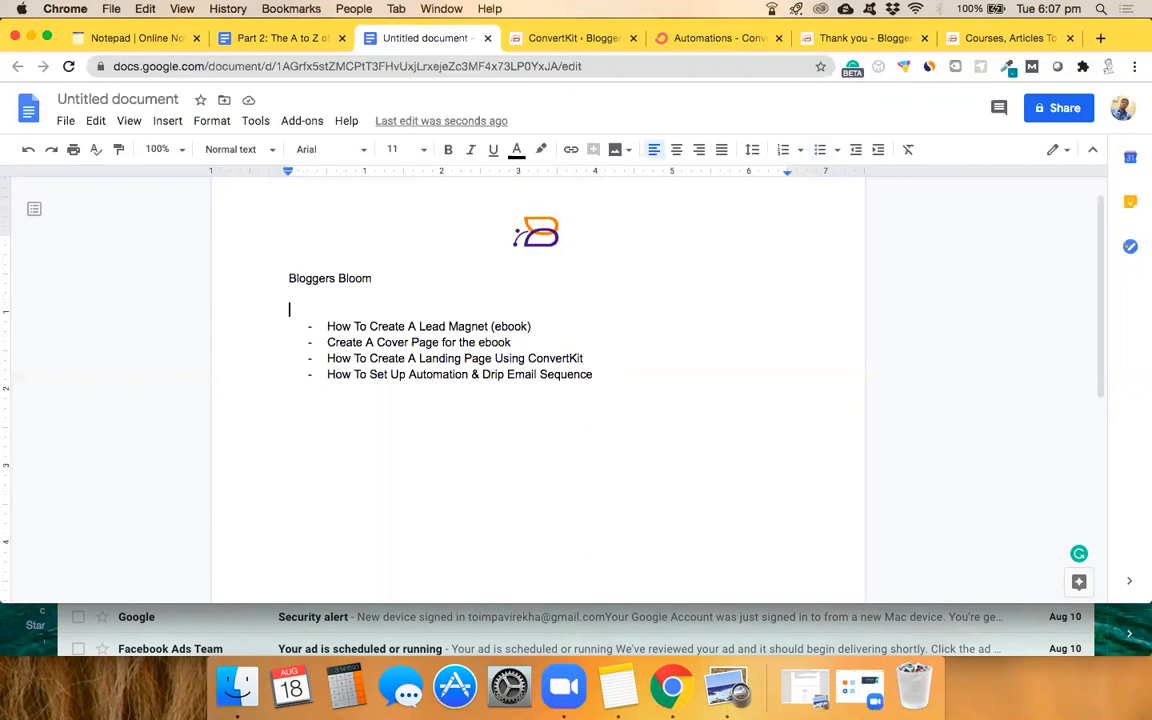
key("Down")
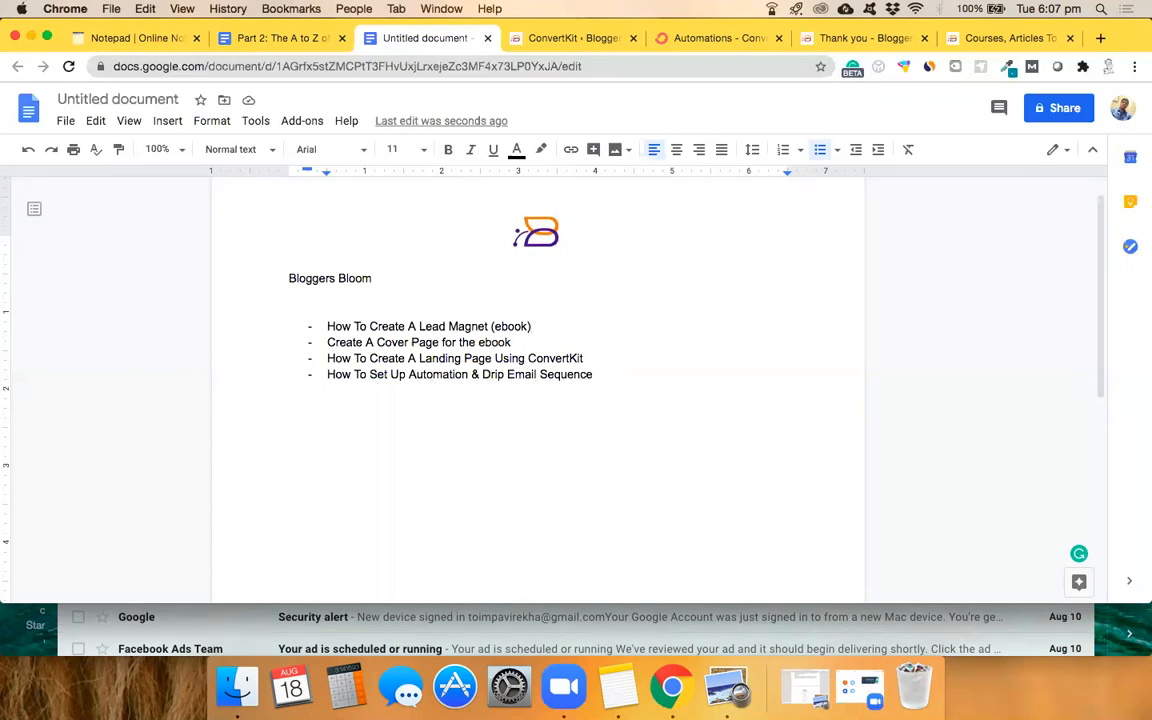
left_click_drag(407, 326, 487, 326)
left_click(524, 327)
Insert a line reading "Top 100 Aff" between the Bloggers Bloom heading and the list, with a blank line above it.
left_click(542, 303)
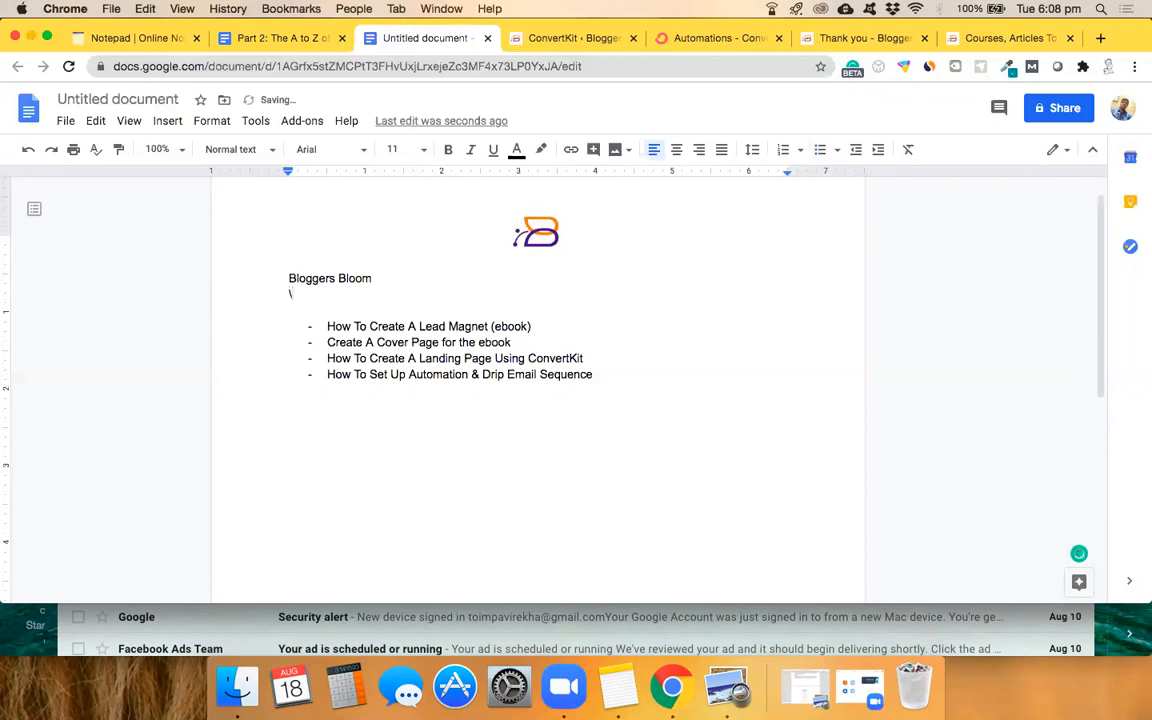
key("Return")
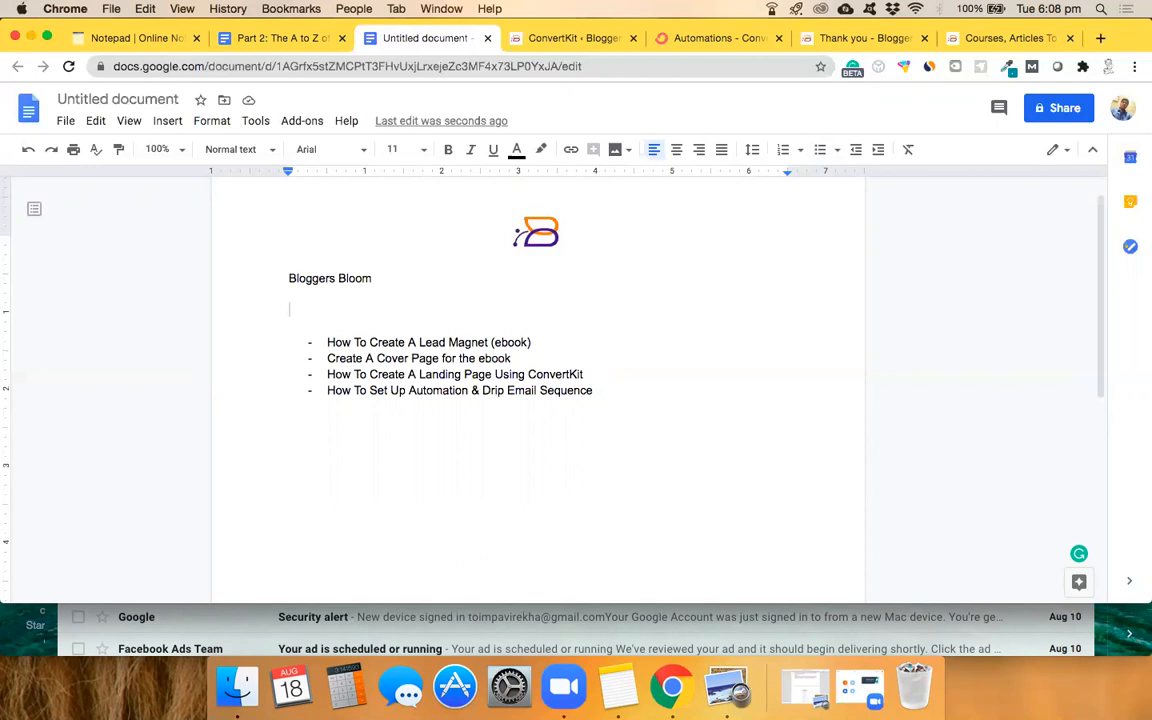
type("Top ")
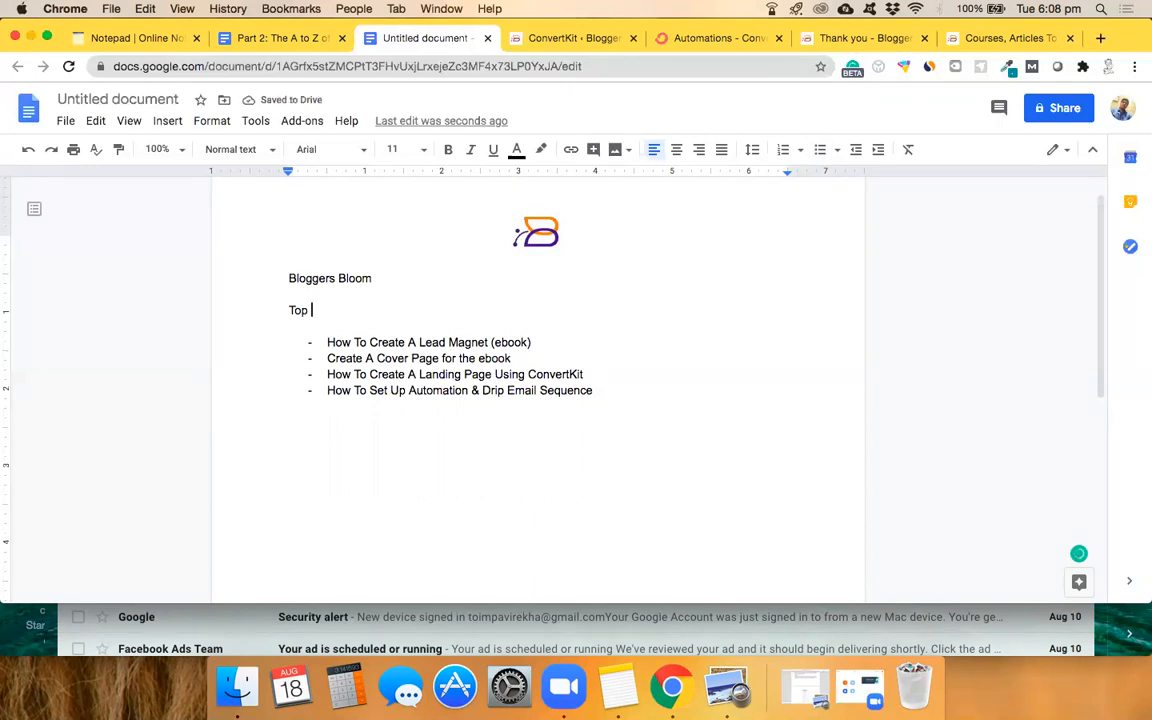
type("100")
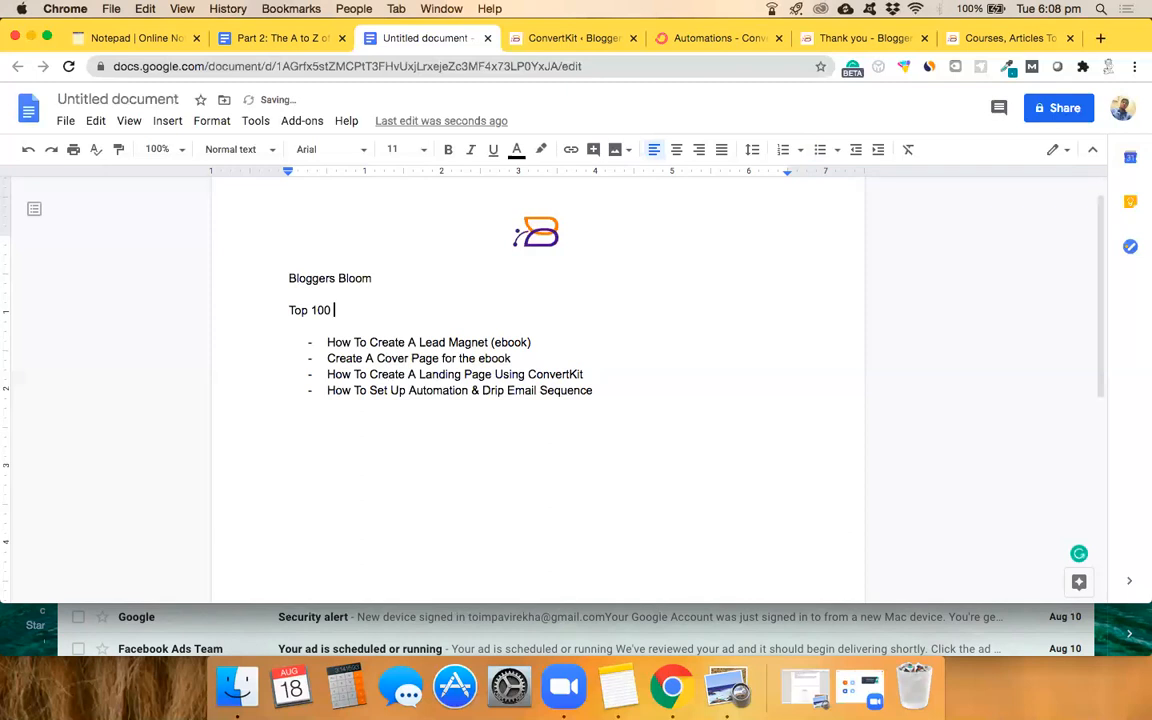
type(" Aff")
Change the number in the "Top 100 Aff" line to 150 and append the word "Programs".
left_click(334, 310)
key("Left")
key("Left")
key("shift+Left")
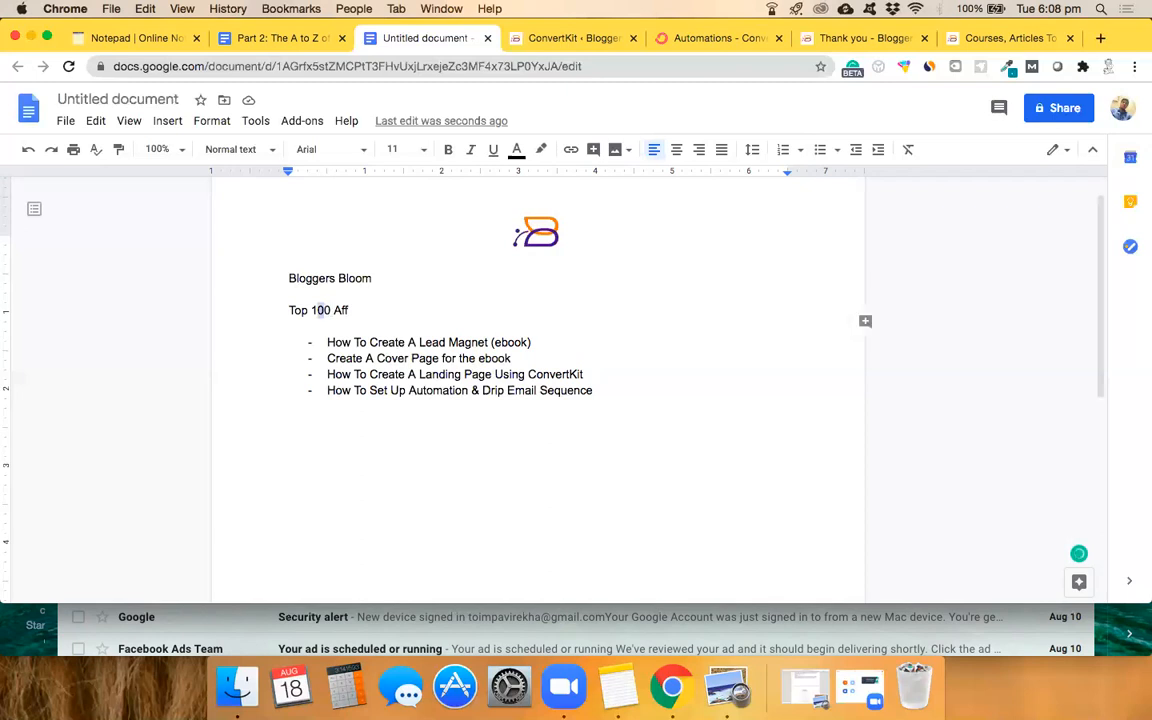
type("5")
key("Right")
key("Right")
key("Right")
key("Right")
key("Right")
type("Programs")
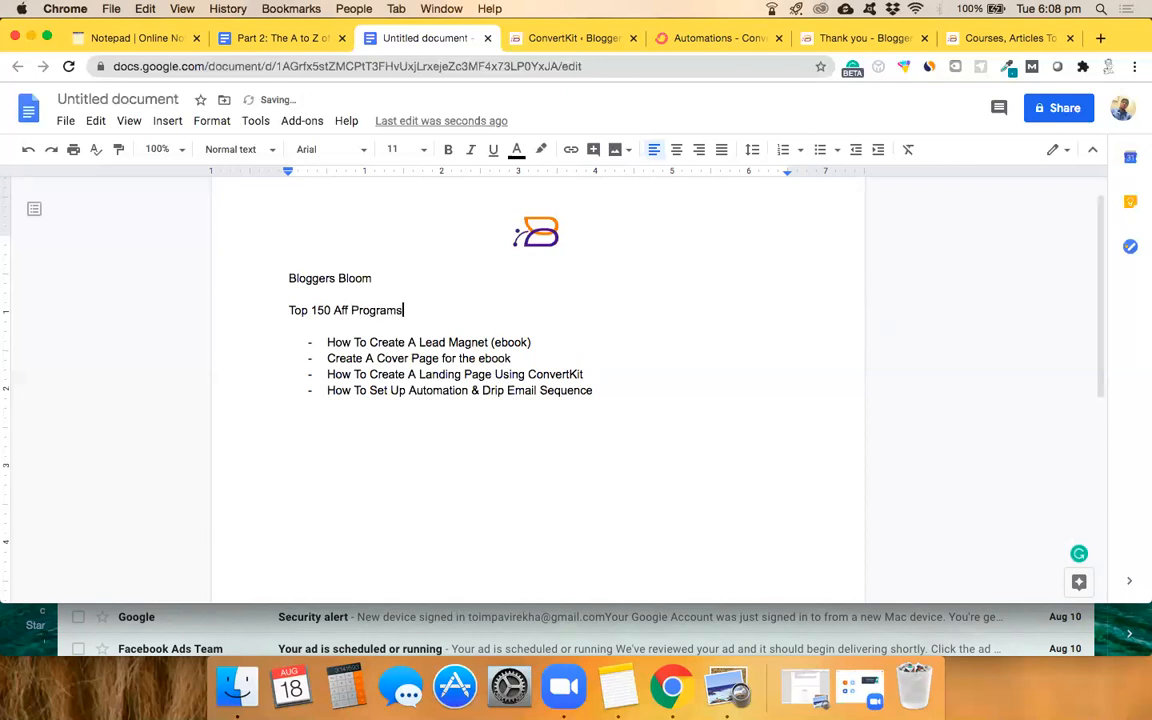
Expand "Aff" so that the line reads "Top 150 Affiliate Mktg Programs".
left_click(352, 310)
key("Left")
type("ilia")
type("te Mak")
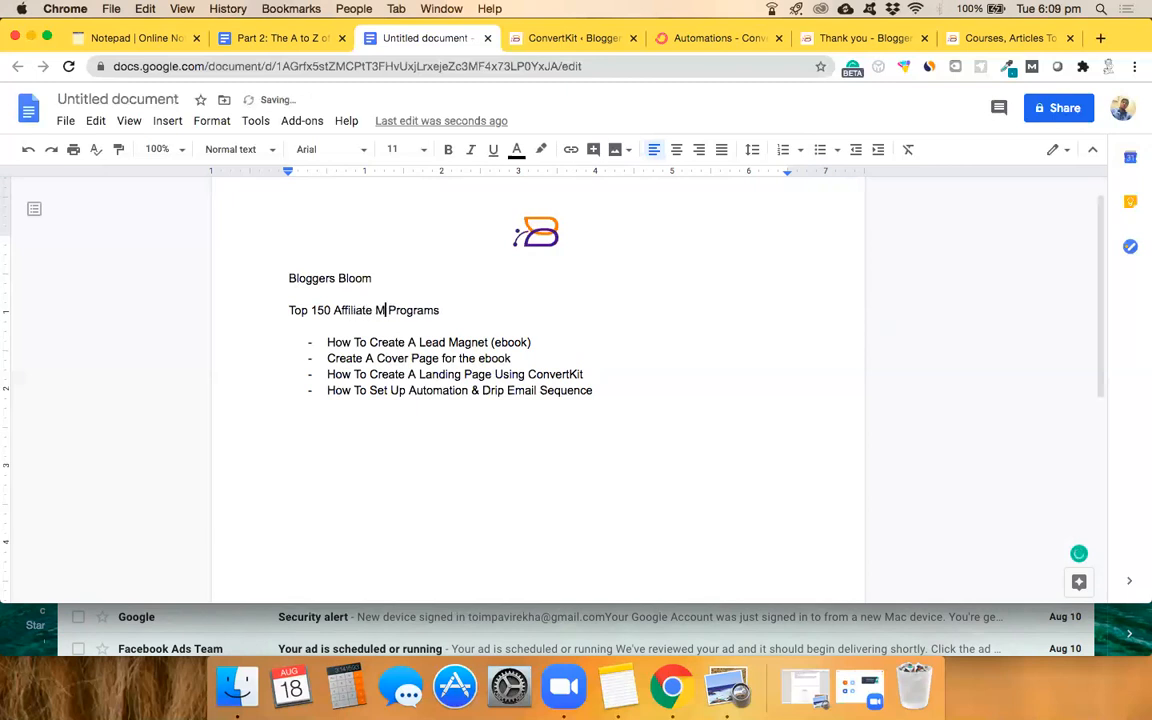
type("g")
key("BackSpace")
key("Down")
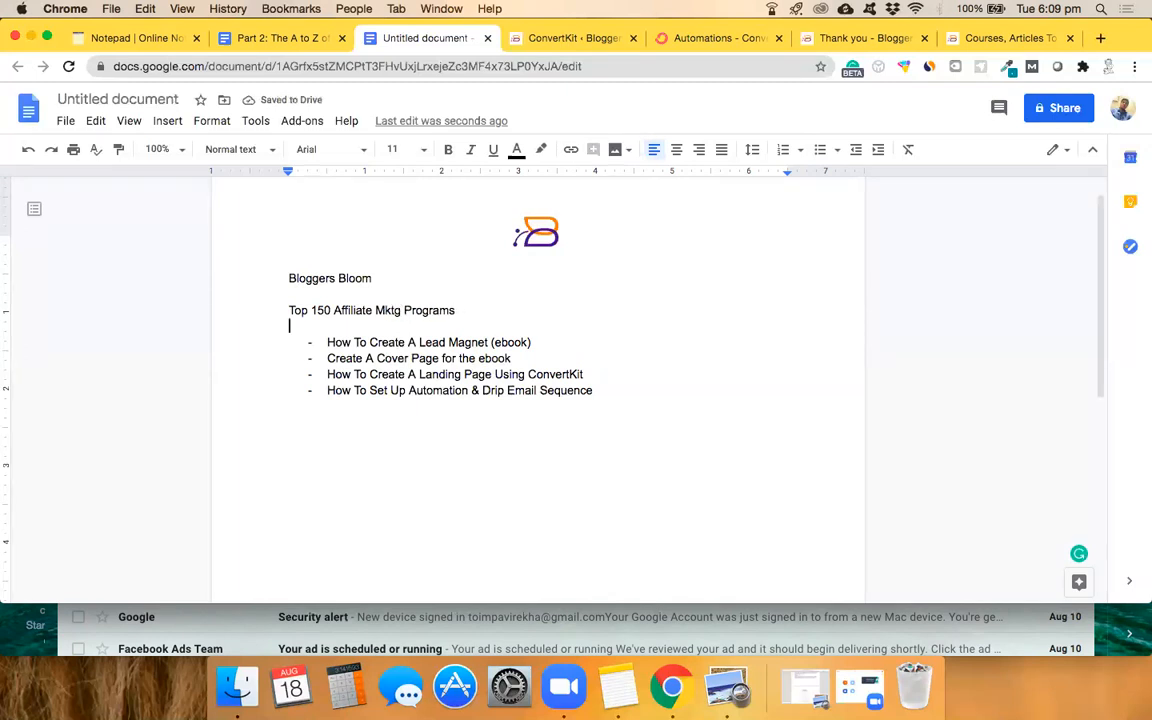
Name the untitled document "Bloggers Bloom".
left_click(166, 100)
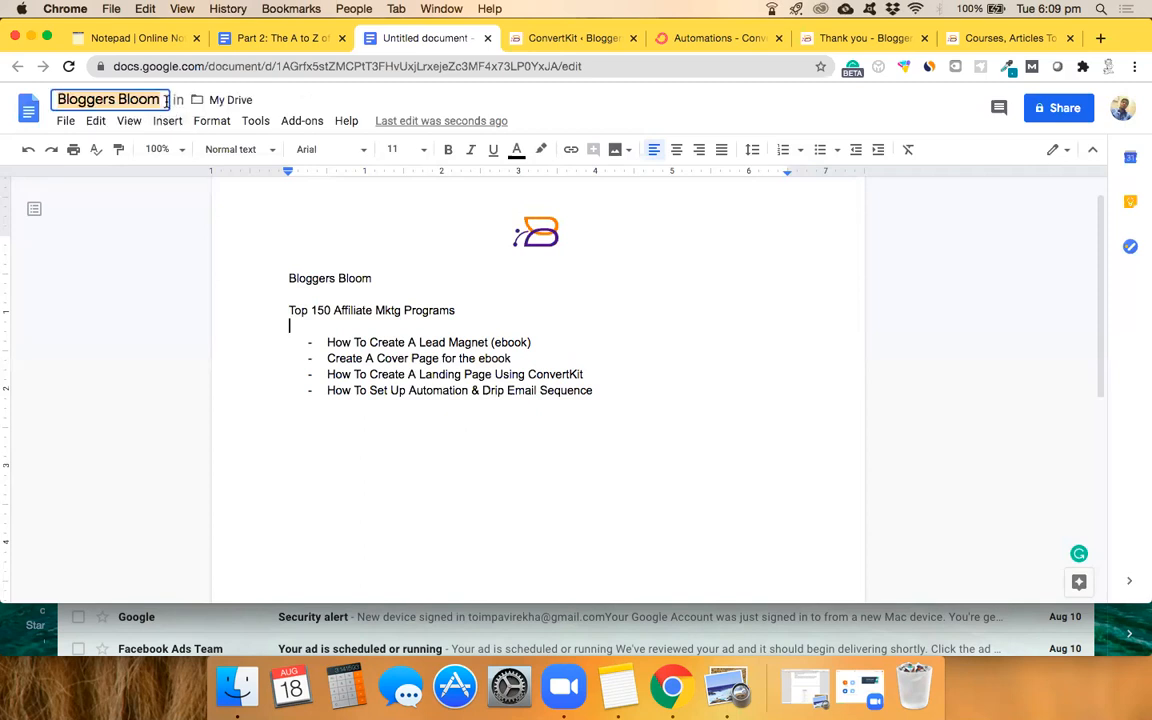
key("Return")
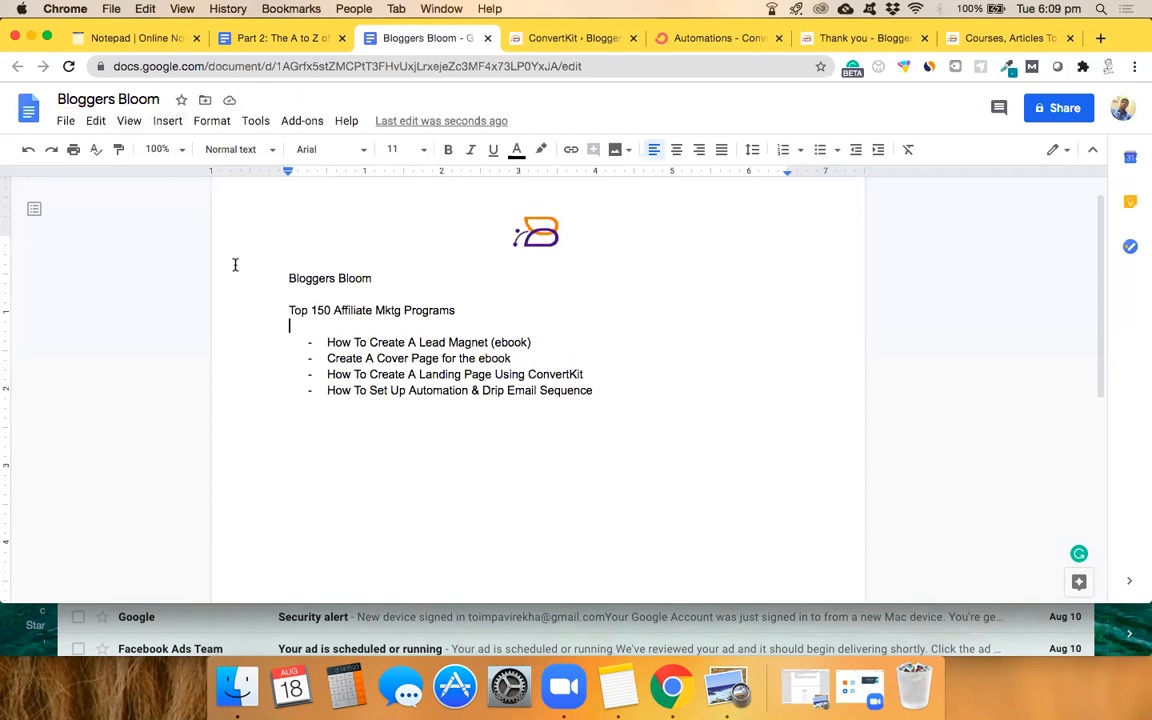
left_click(65, 122)
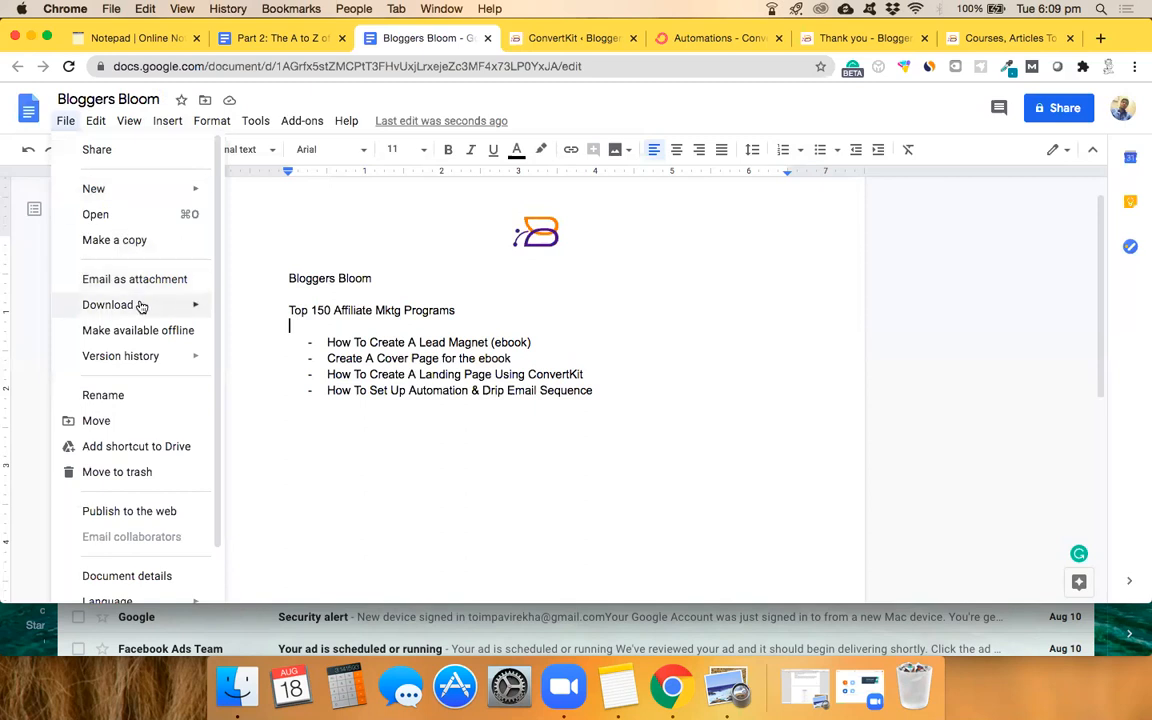
mouse_move(141, 304)
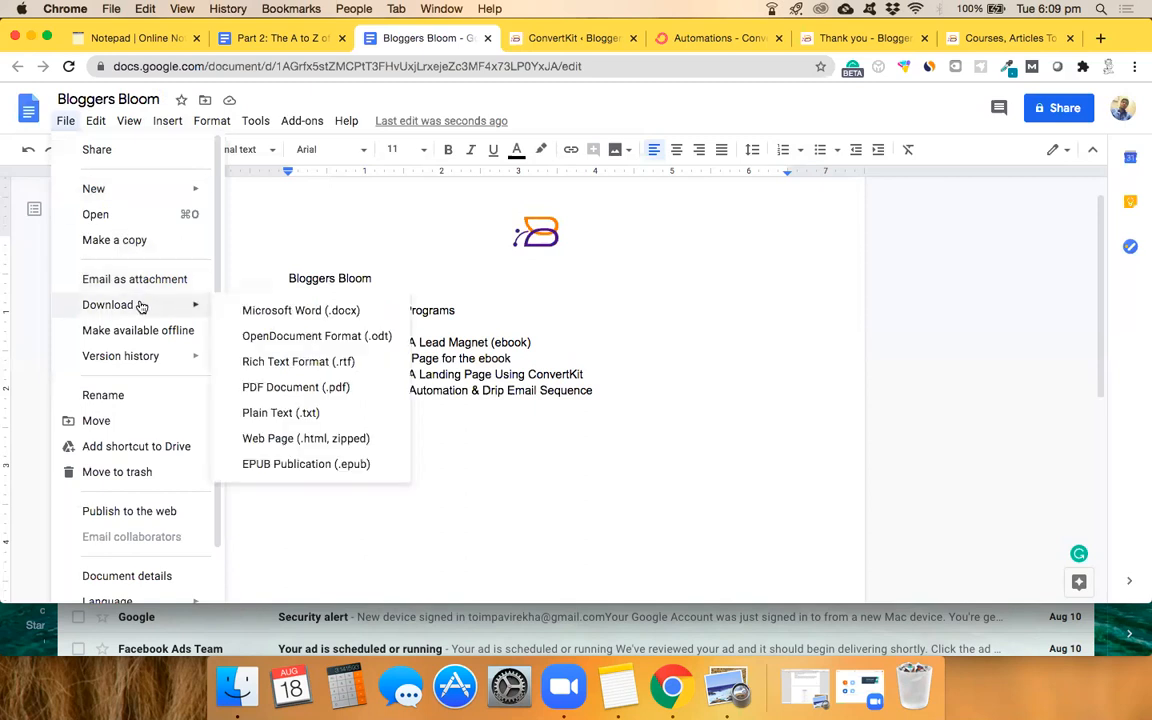
left_click(332, 311)
Extend the document's name to "Bloggers Bloom eBook Sample".
left_click(148, 99)
left_click(161, 99)
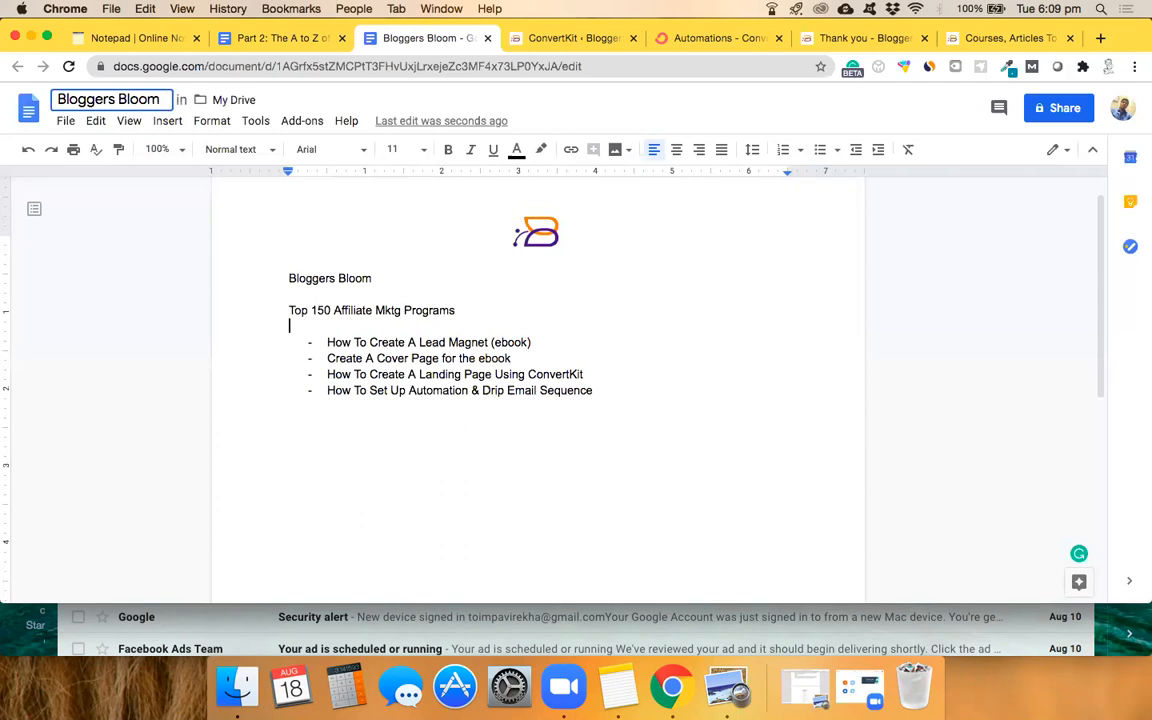
type("eBook")
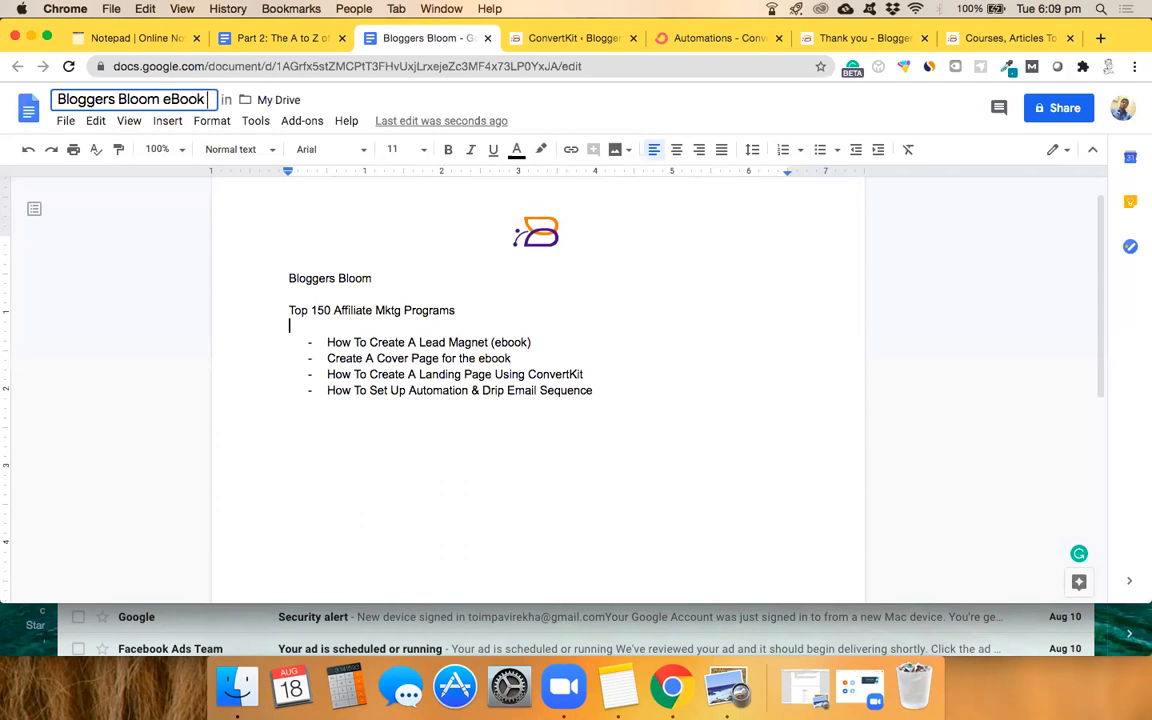
type(" Sample")
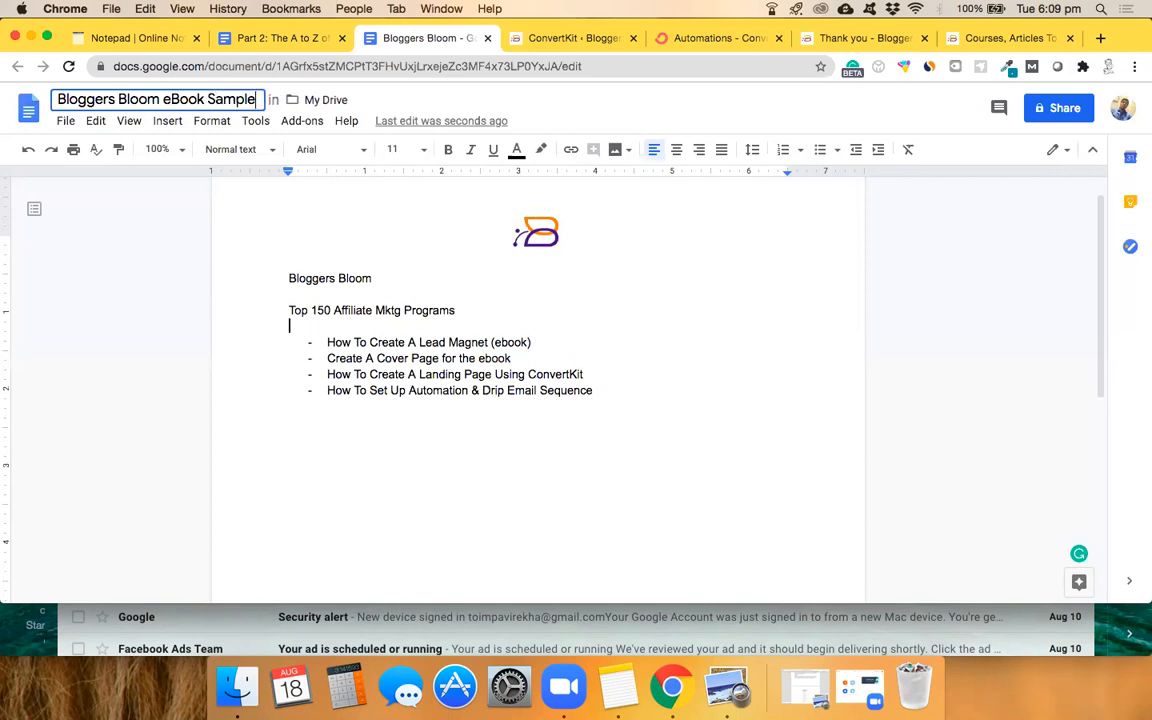
key("Return")
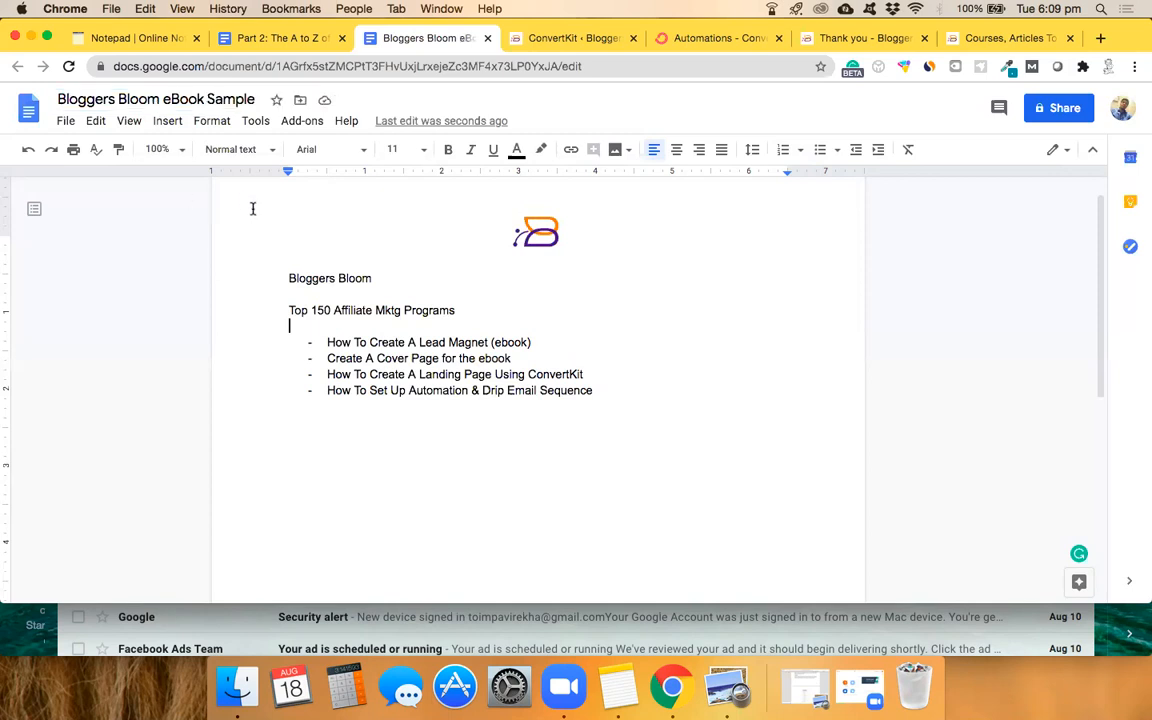
Download the document as a PDF file.
left_click(65, 121)
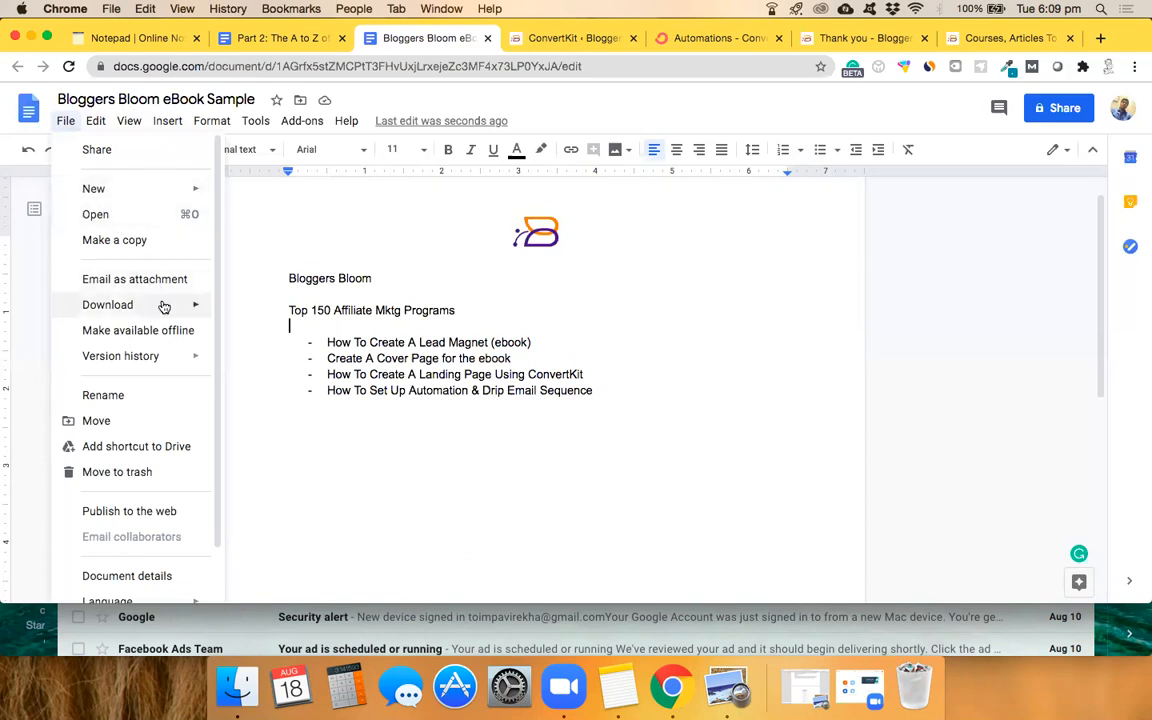
mouse_move(180, 306)
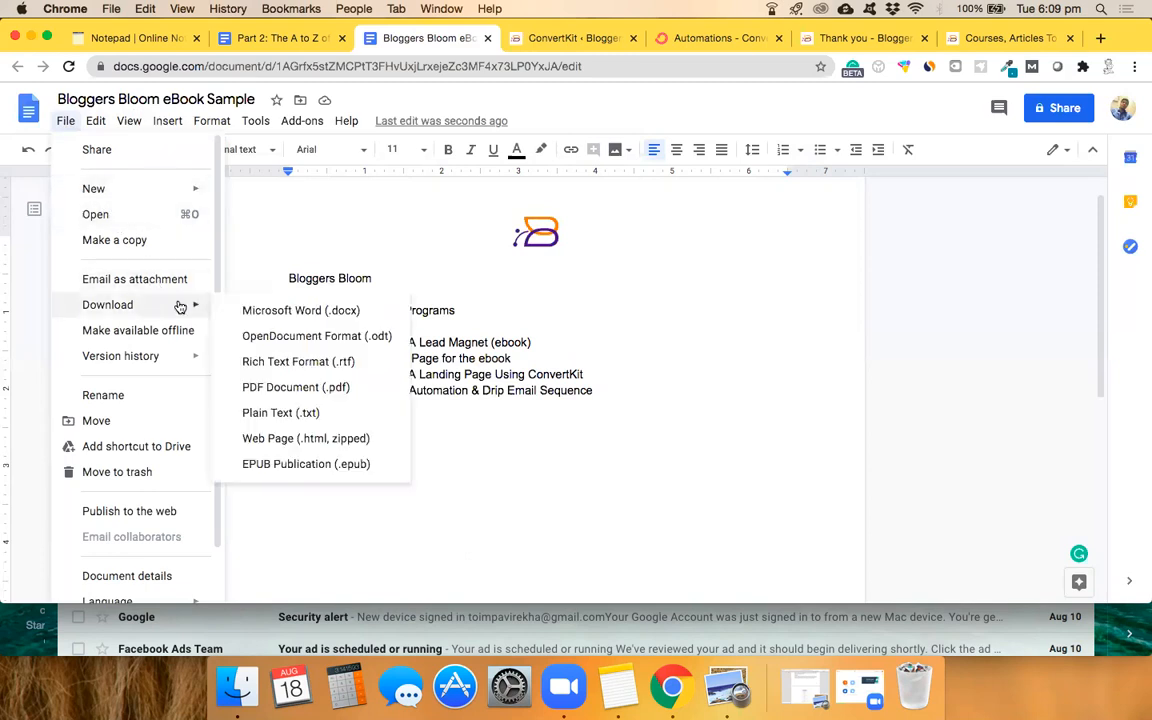
left_click(340, 387)
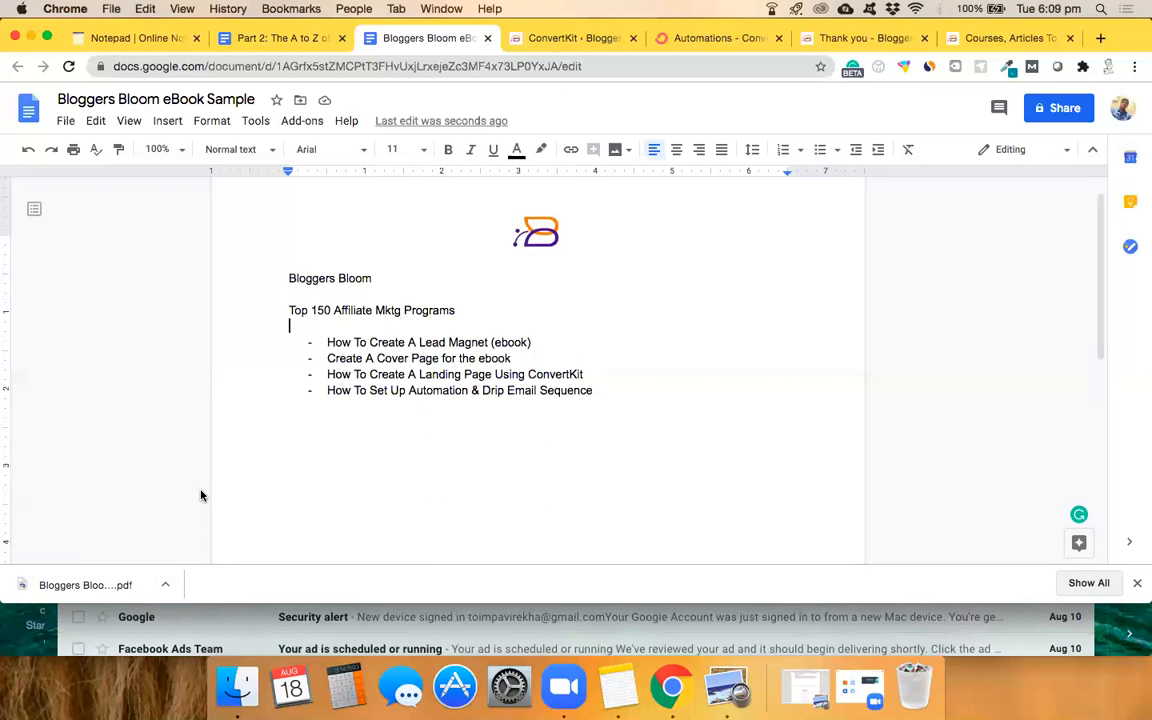
Open canva.com in a new browser tab and dismiss the Content Planner announcement.
left_click(1100, 38)
type("canva.com")
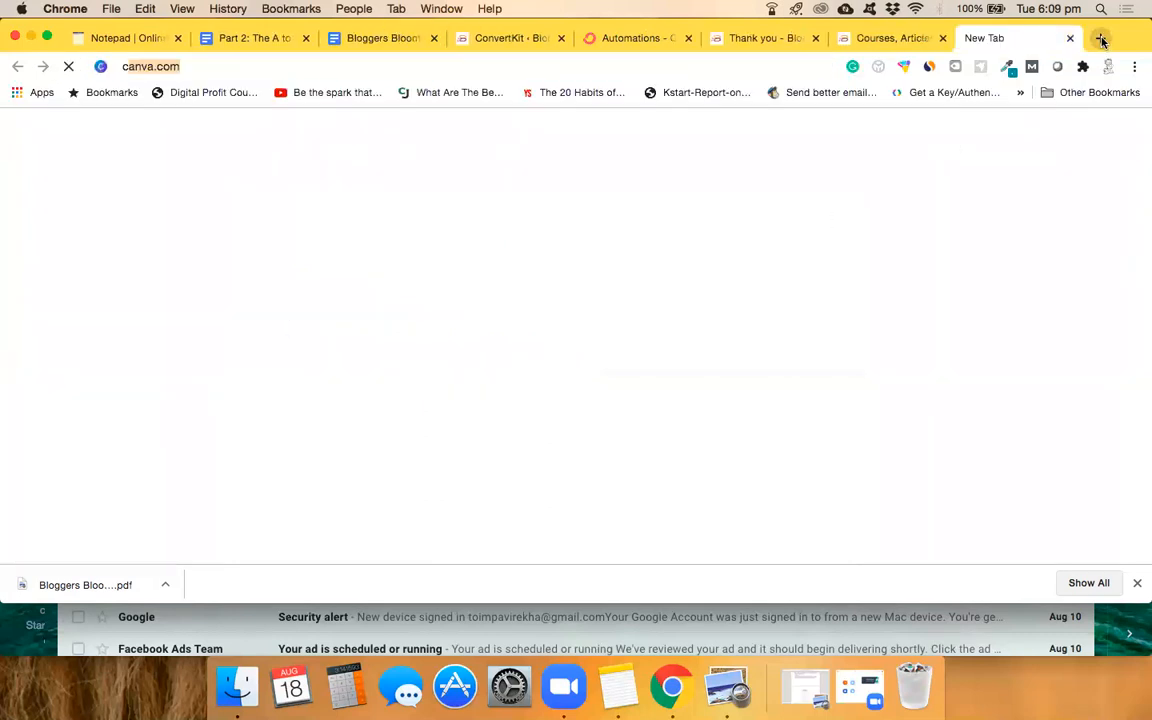
key("Return")
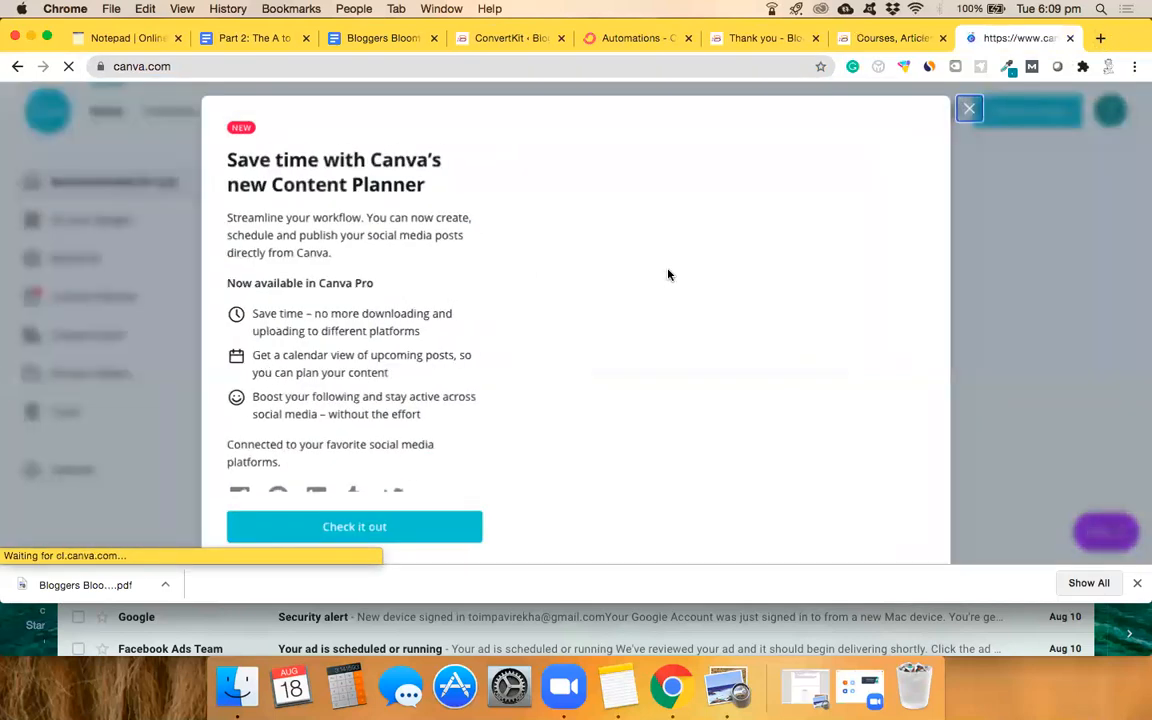
left_click(969, 110)
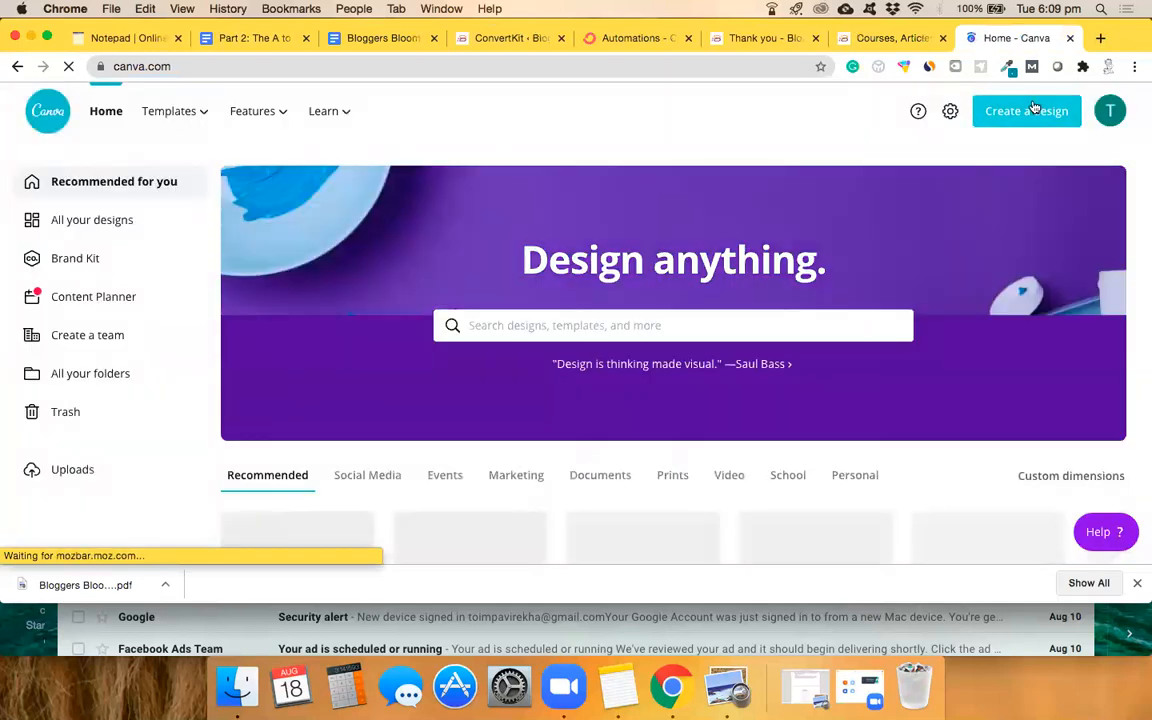
Search the design types for "ebook" and create a new Ebook Cover design.
left_click(1035, 110)
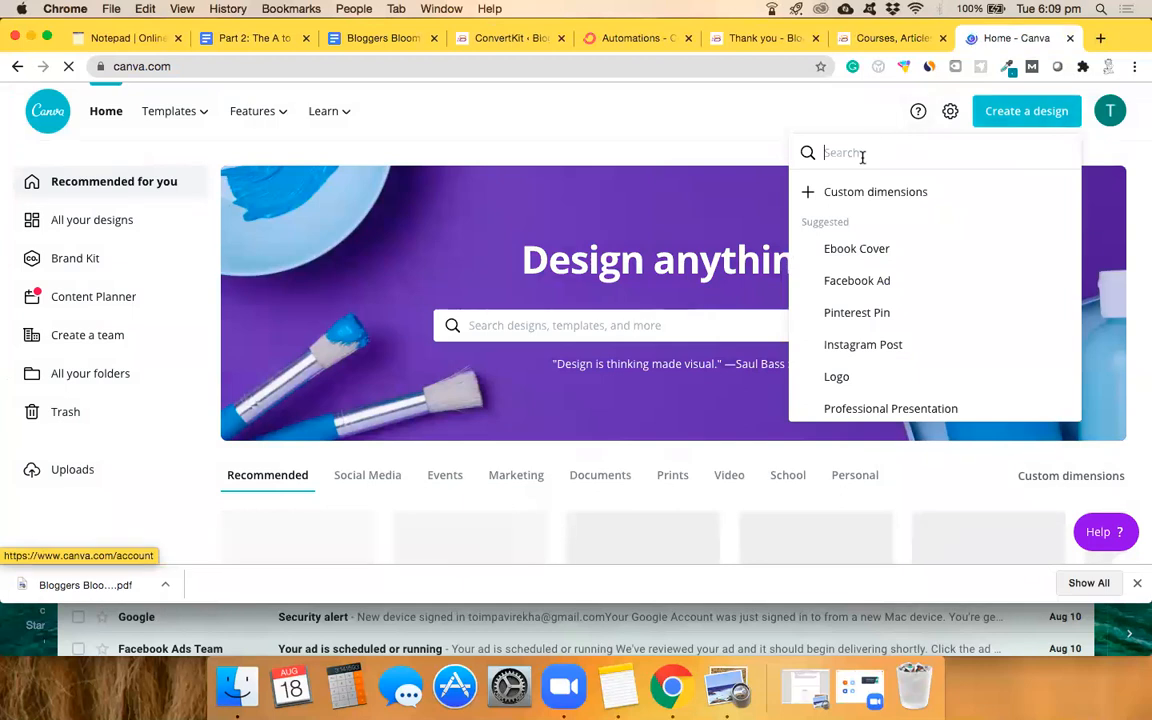
type("ebook")
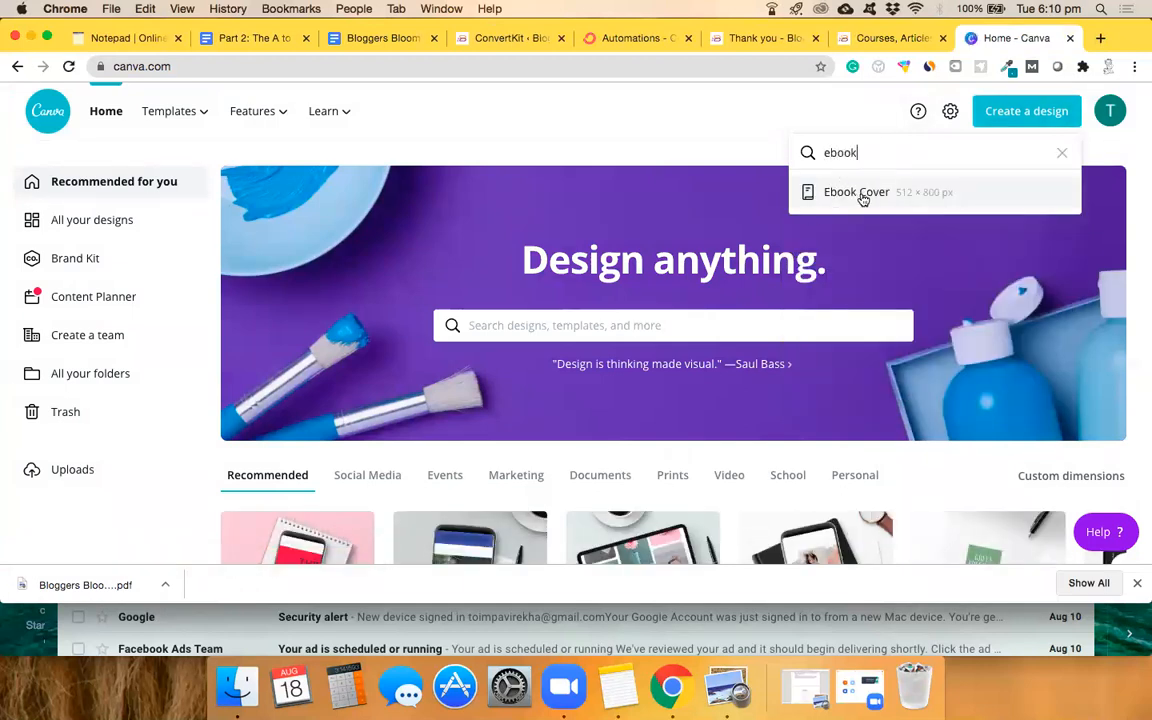
left_click(856, 192)
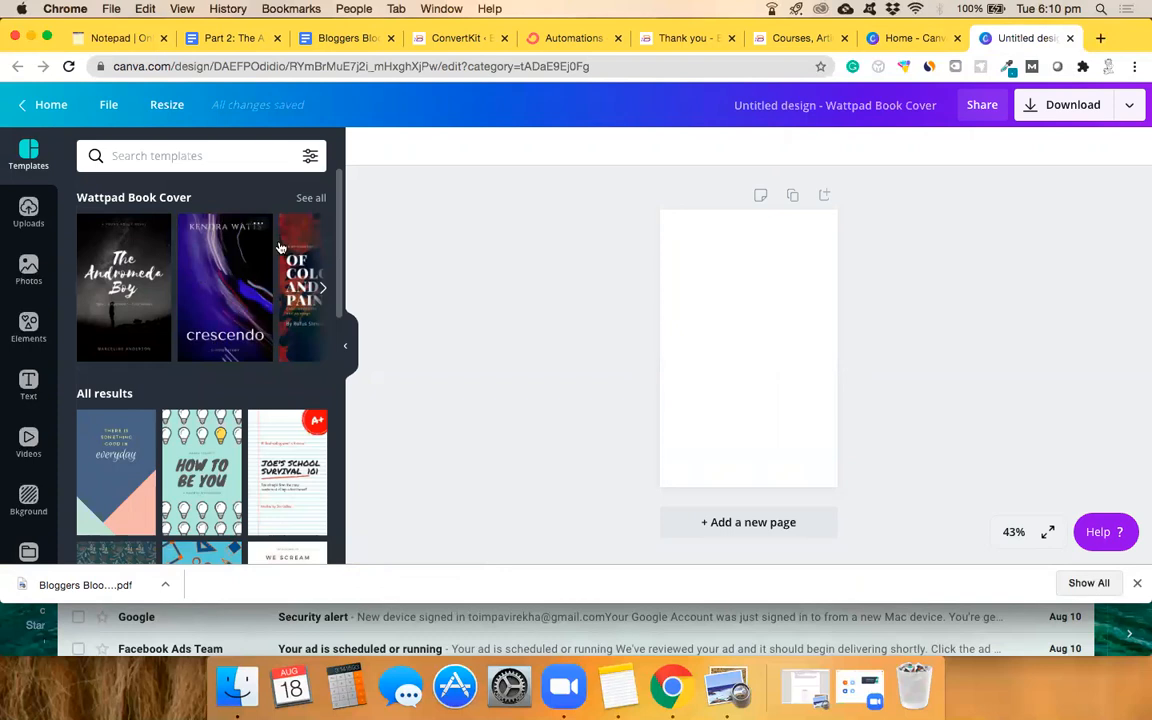
Apply the yellow "How to find your dream job" template with the meditating businessman to the blank cover.
scroll(221, 443, "down", 2)
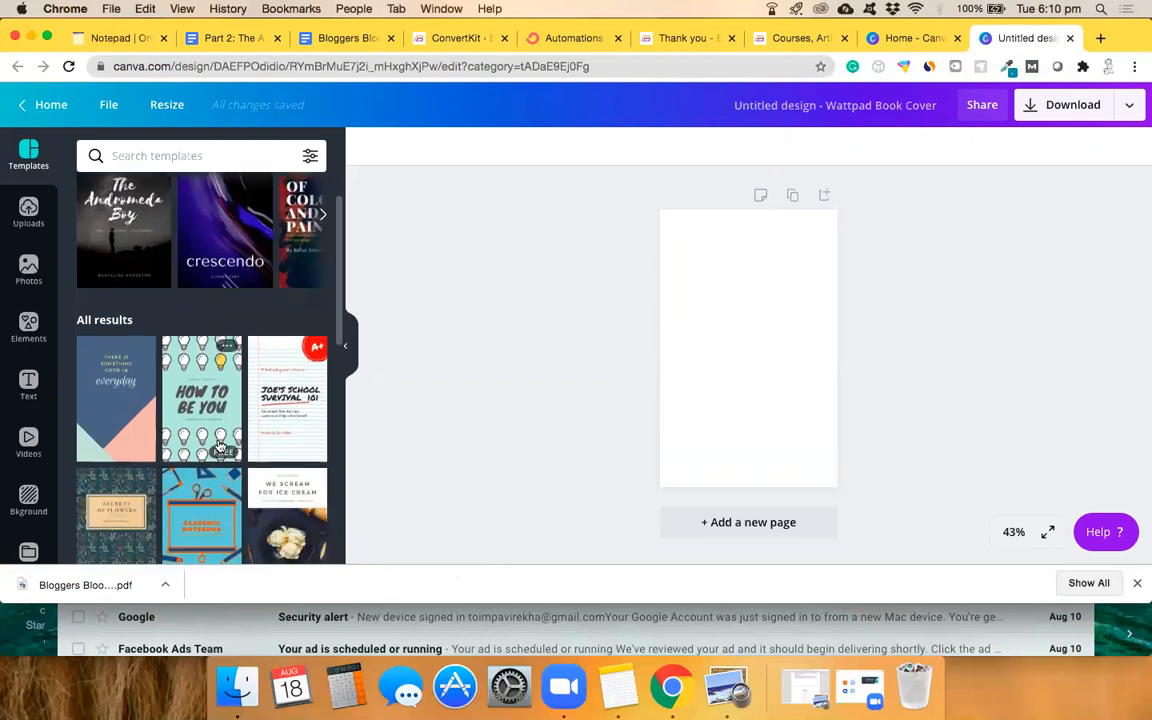
left_click(296, 408)
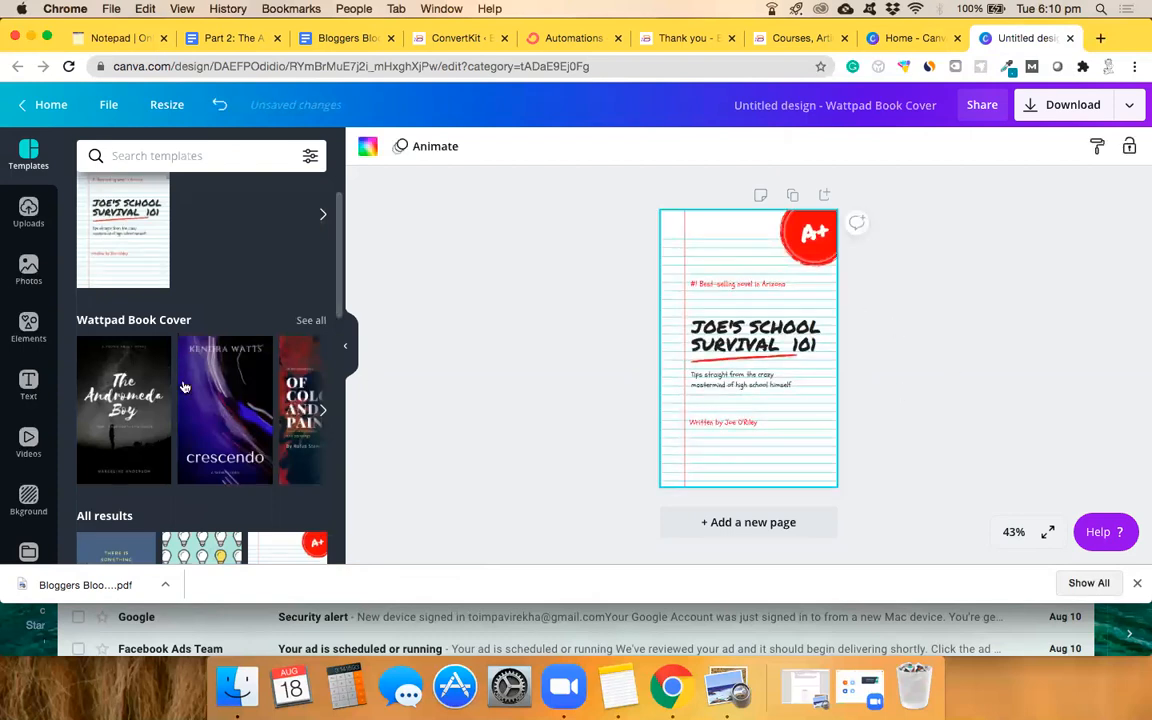
scroll(199, 416, "down", 5)
scroll(199, 416, "down", 6)
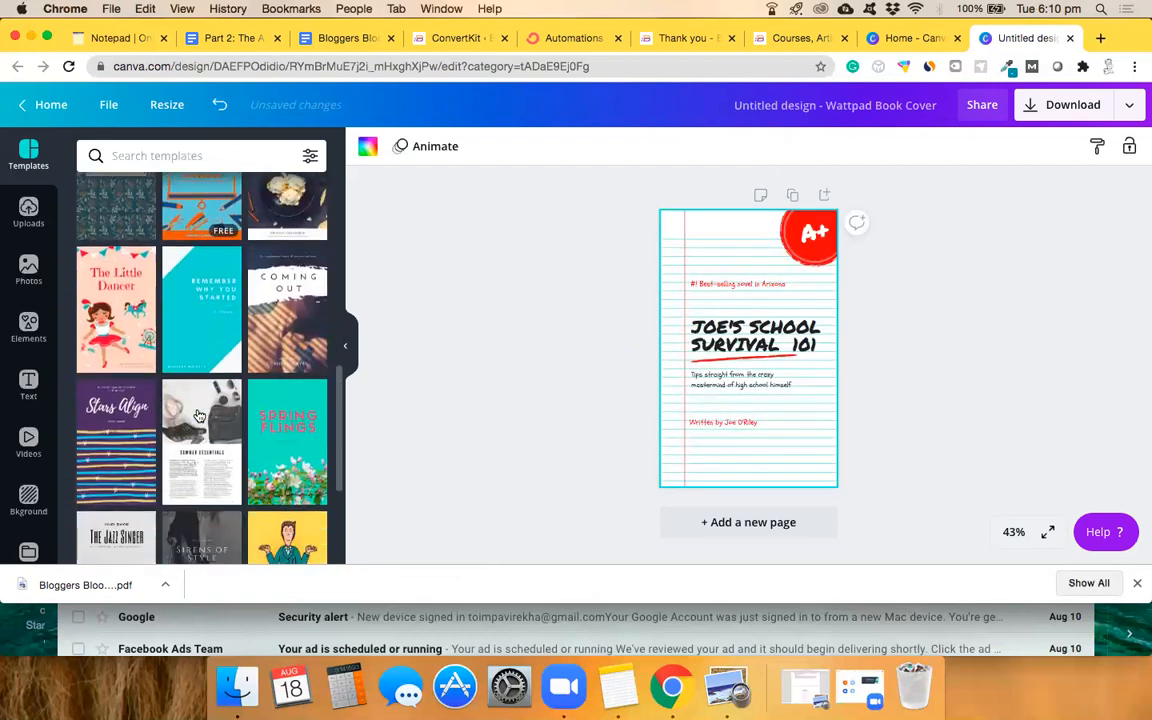
left_click(293, 395)
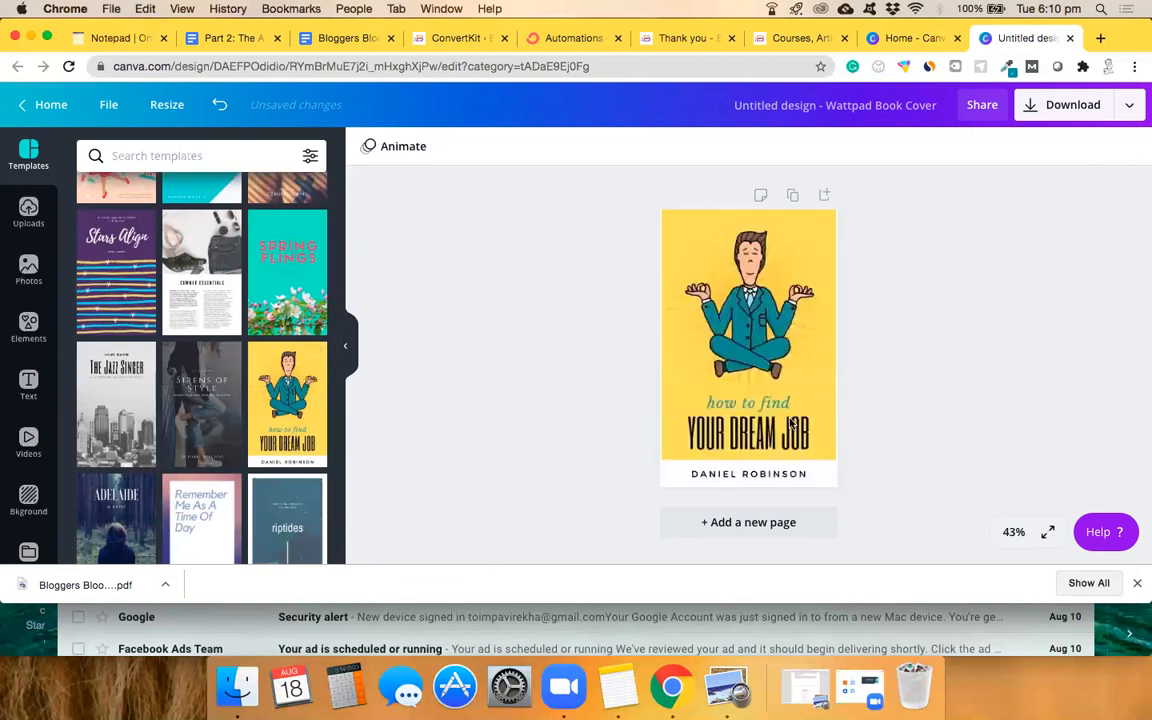
Replace the cover's main title with "TOP 150 PROGRAMS".
left_click(771, 432)
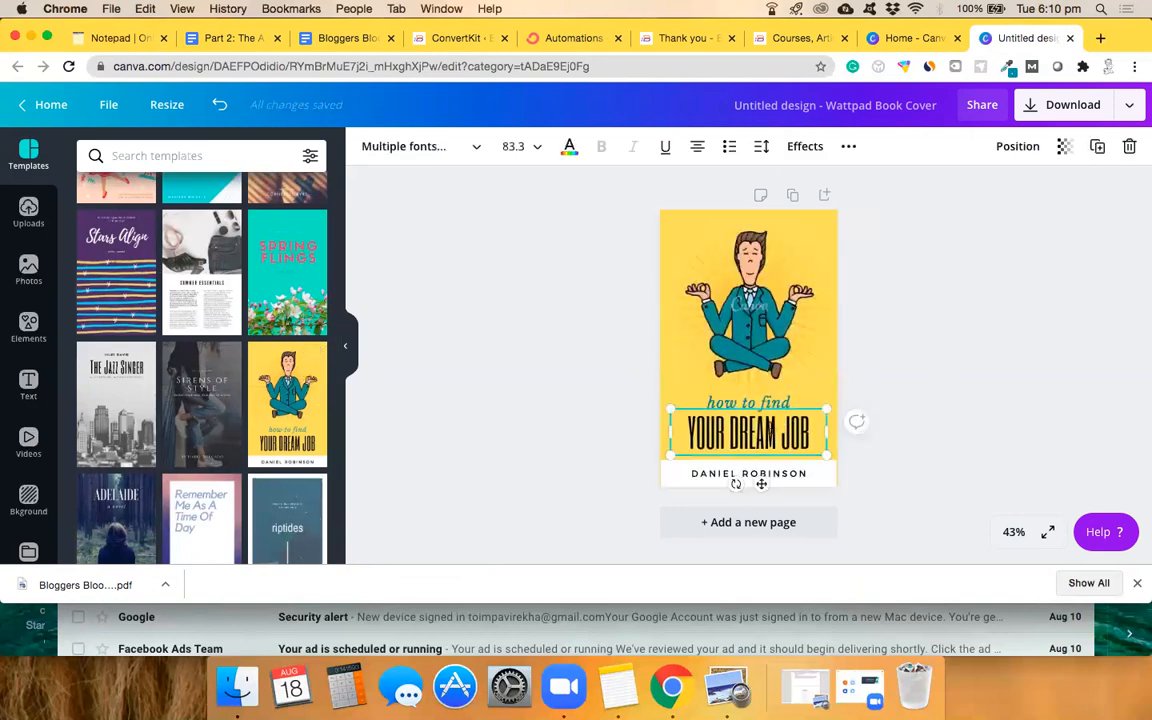
double_click(771, 432)
key("BackSpace")
type("TOP 15")
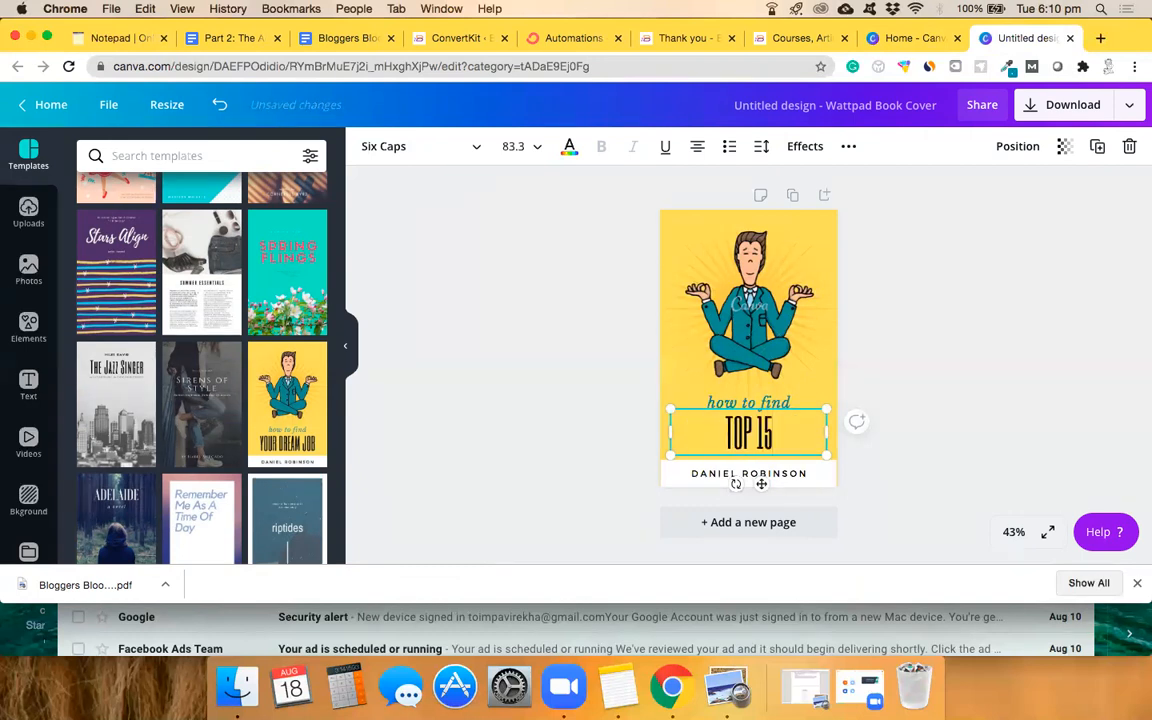
type("0 P")
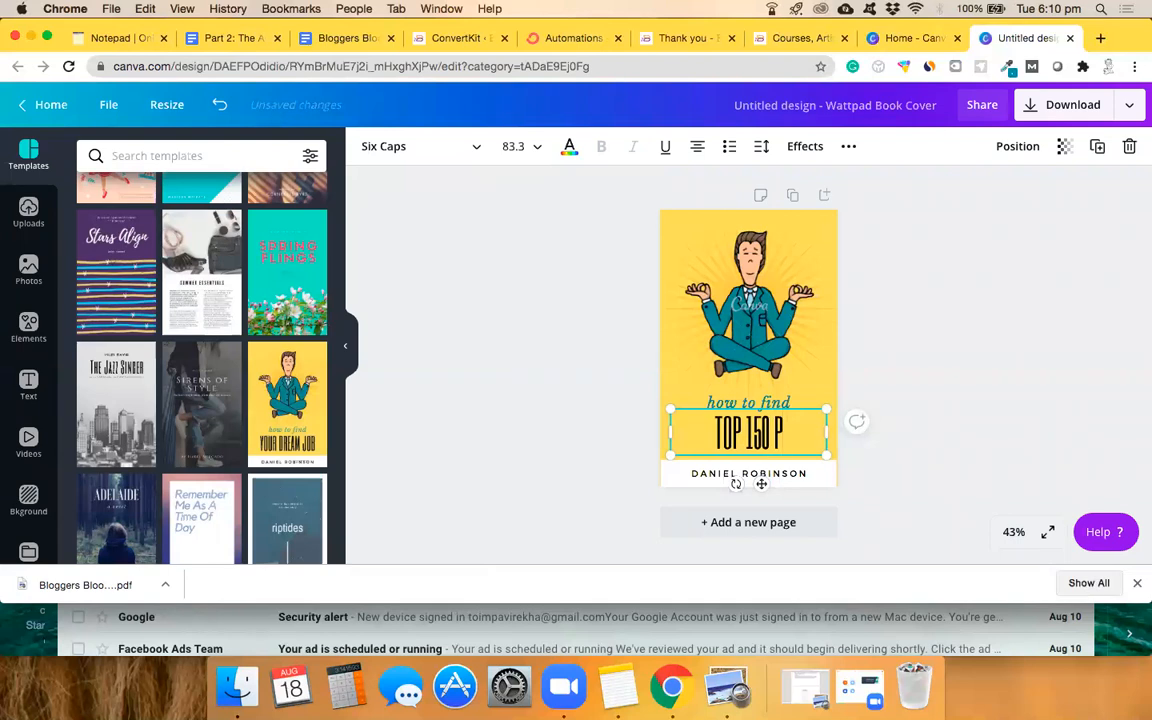
type("ROGRAMS")
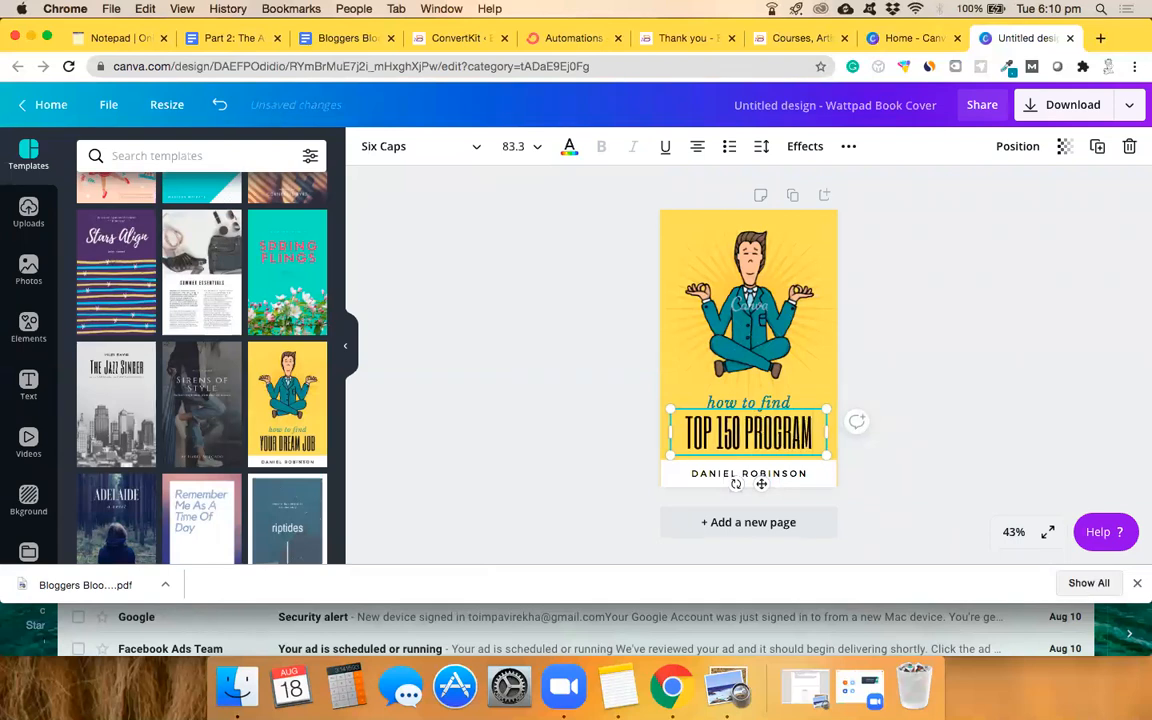
Change the italic line above the main title to "Affiliate Marketing".
left_click(728, 403)
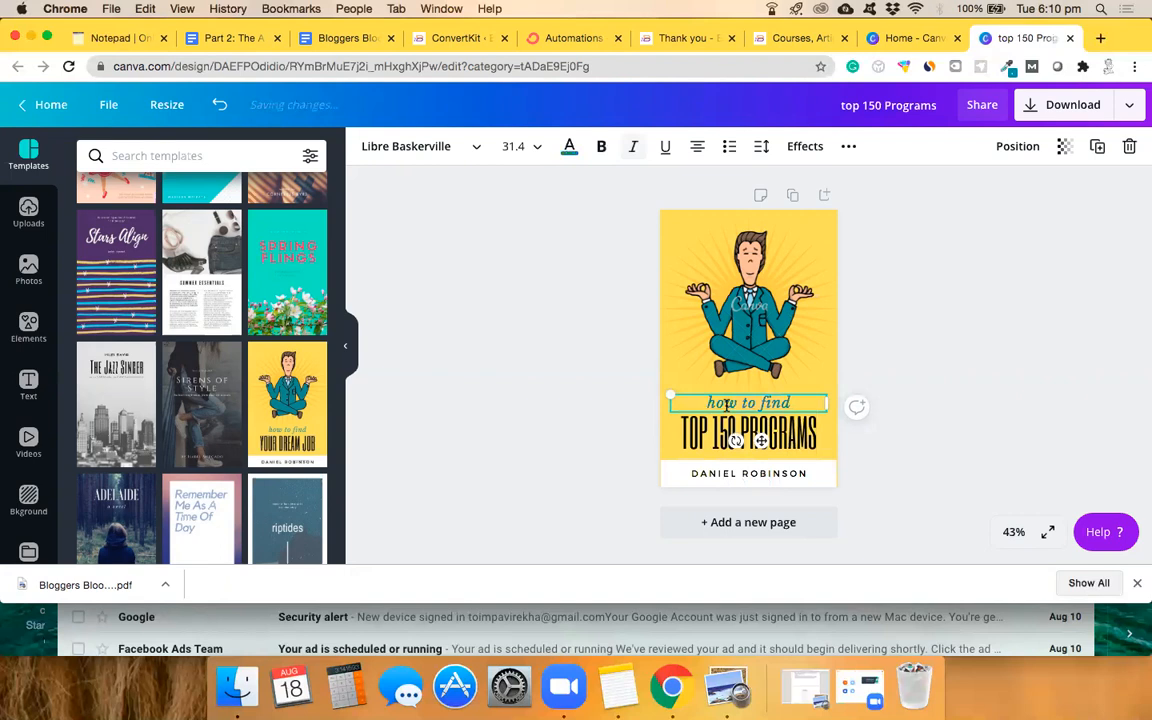
type("A")
key("BackSpace")
key("BackSpace")
key("BackSpace")
type("Affiliate")
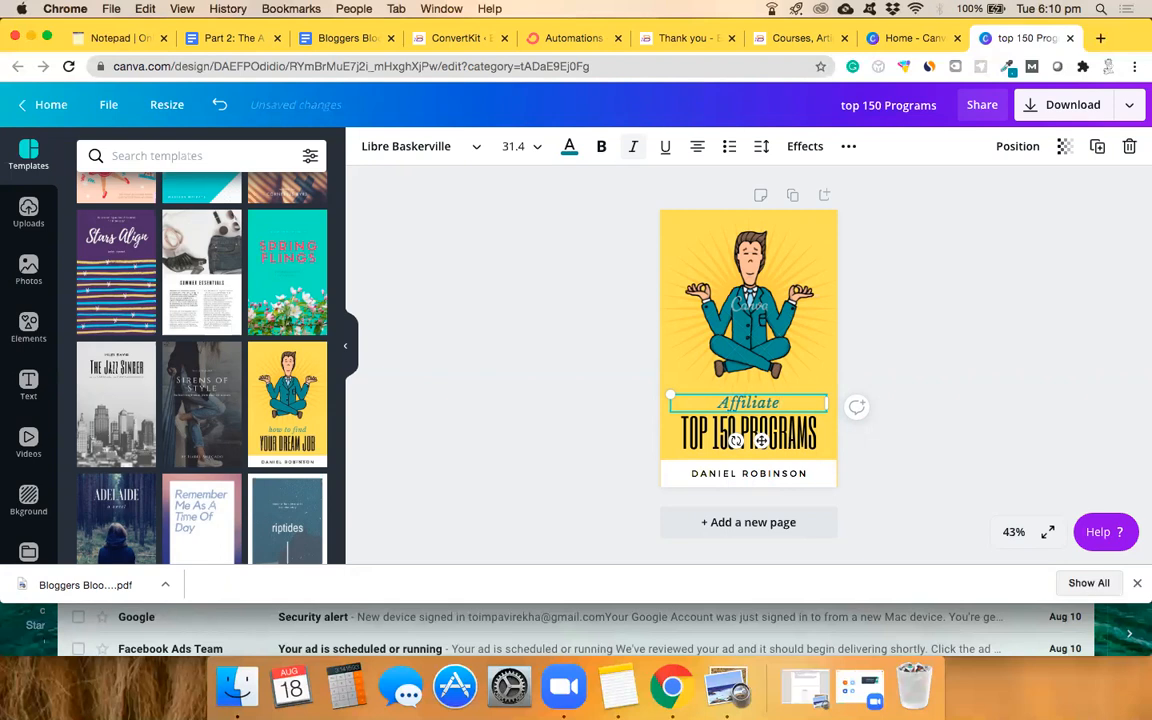
type(" Marketing")
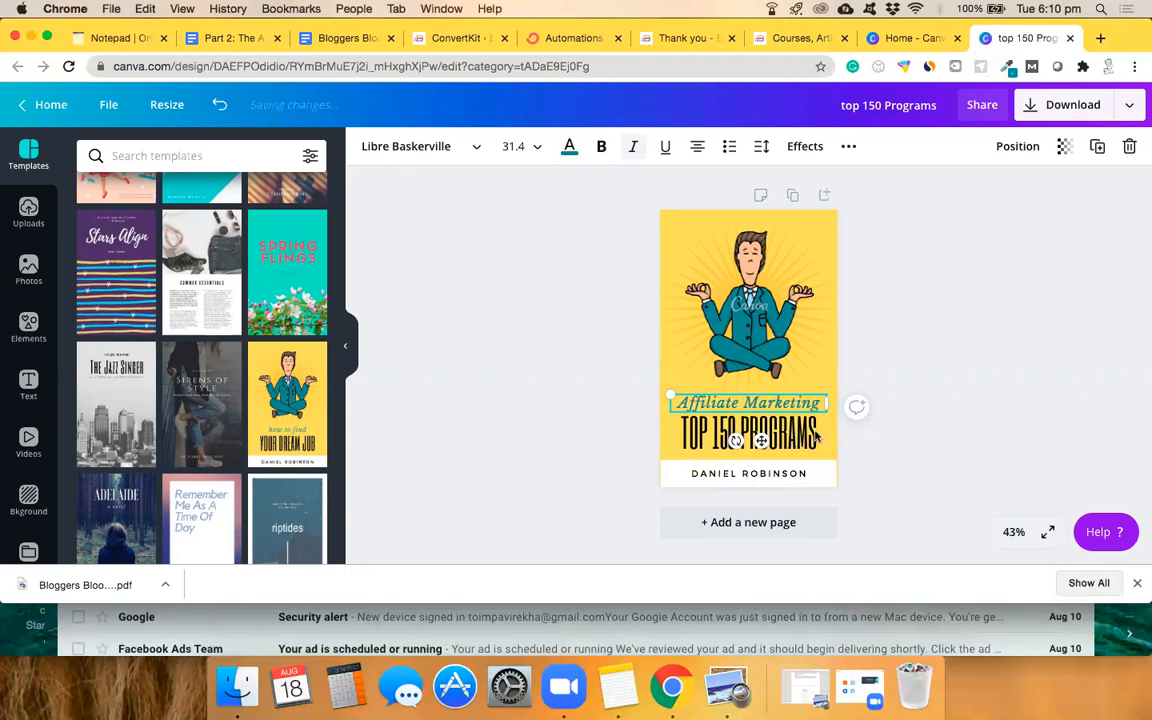
Replace the author name in the cover's white strip with "BLOGGERS BLOOM".
left_click(776, 472)
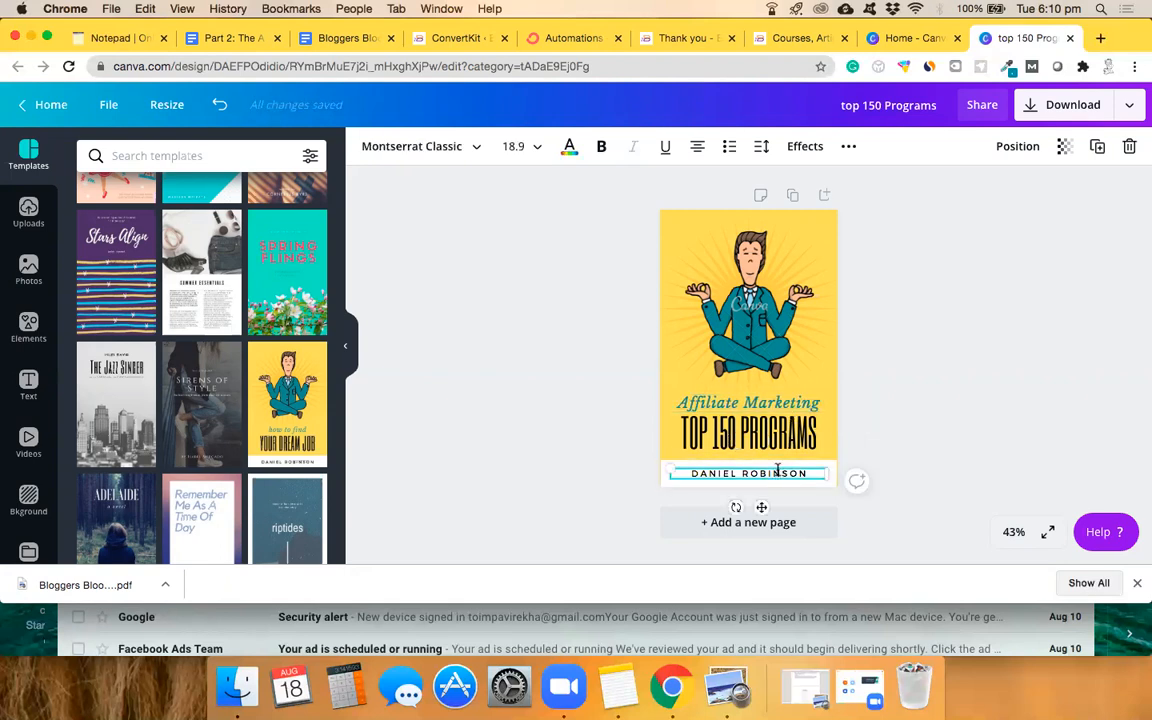
key("super+a")
type("BLOG")
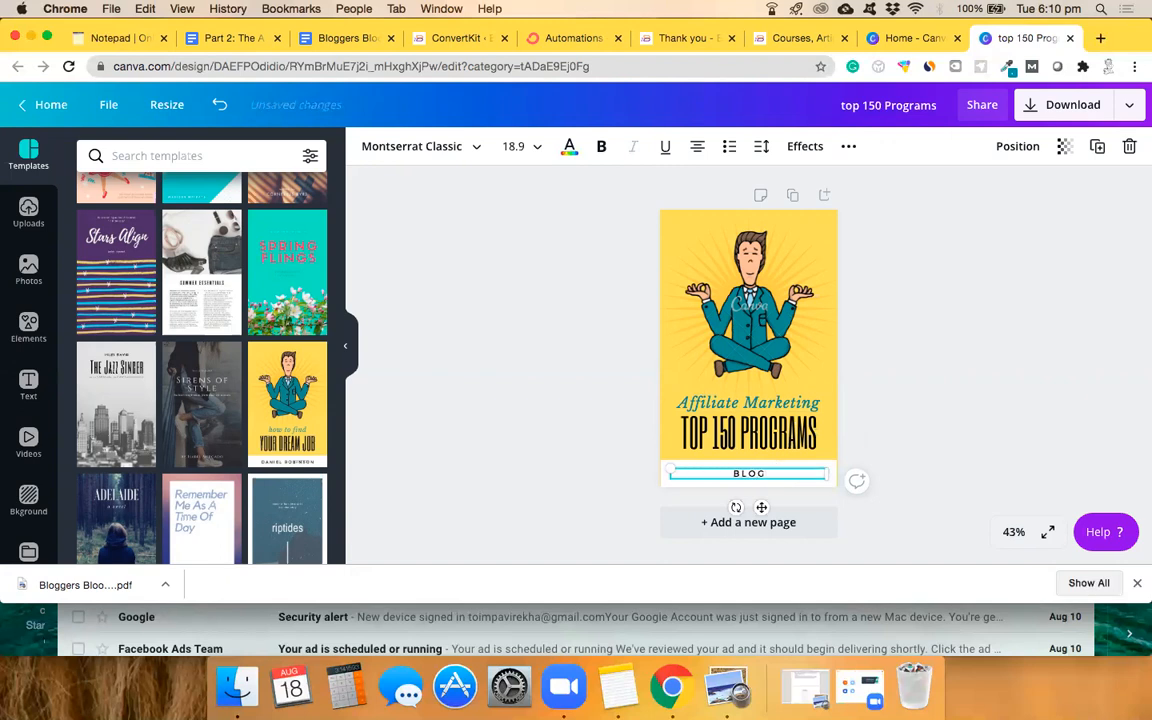
type("GERS BLOOM")
left_click(893, 377)
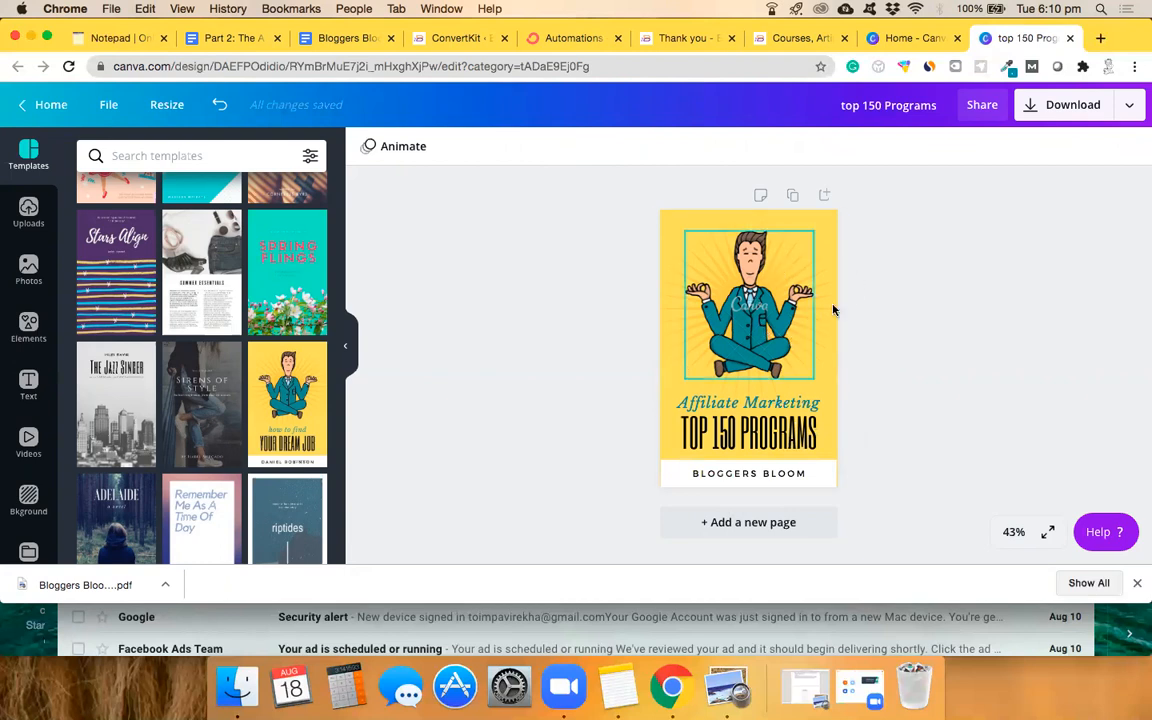
Download the finished cover as a PNG image.
left_click(1015, 100)
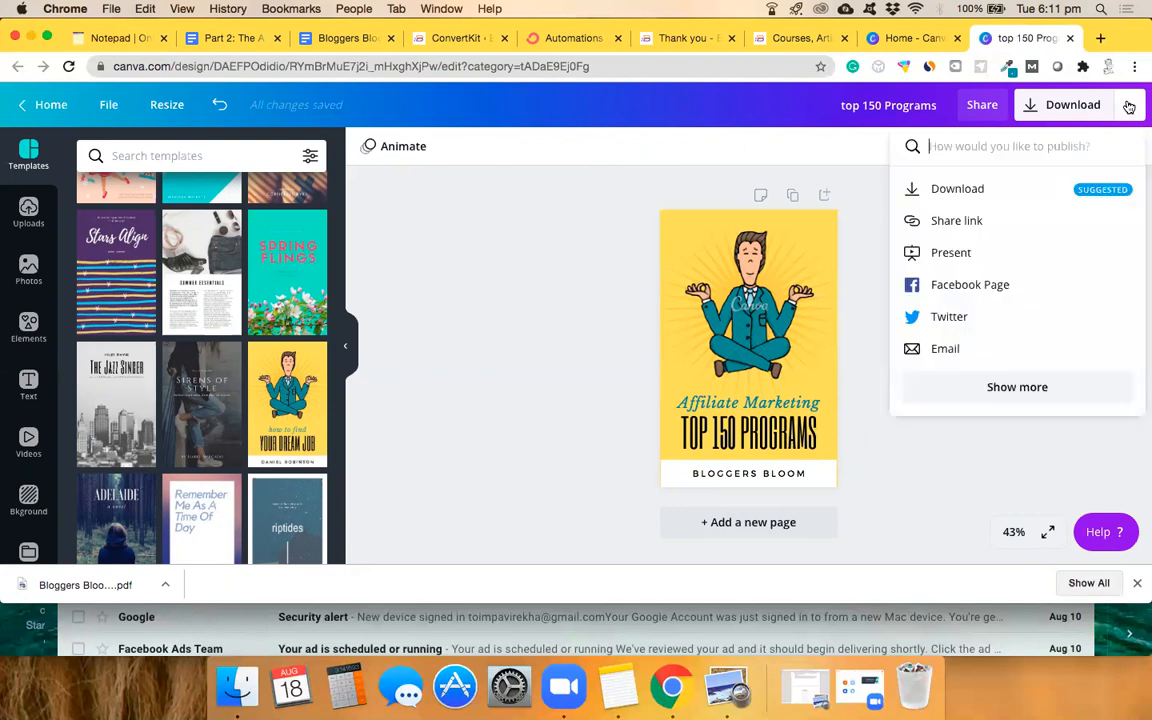
left_click(969, 192)
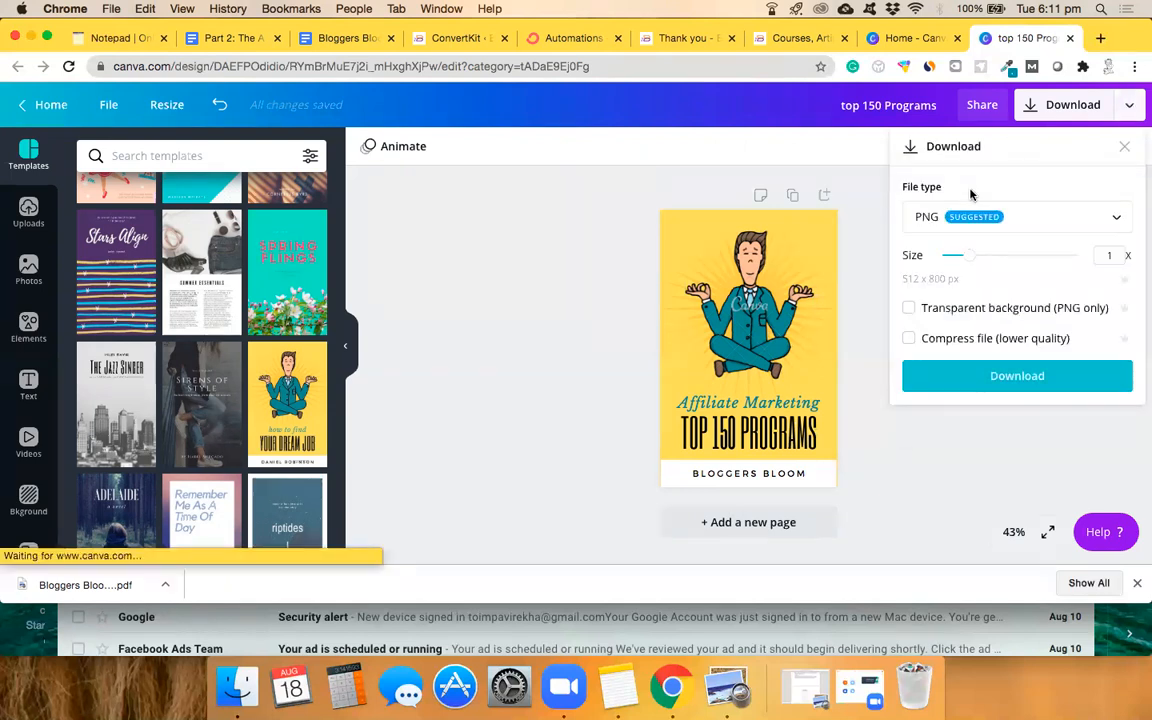
left_click(1012, 378)
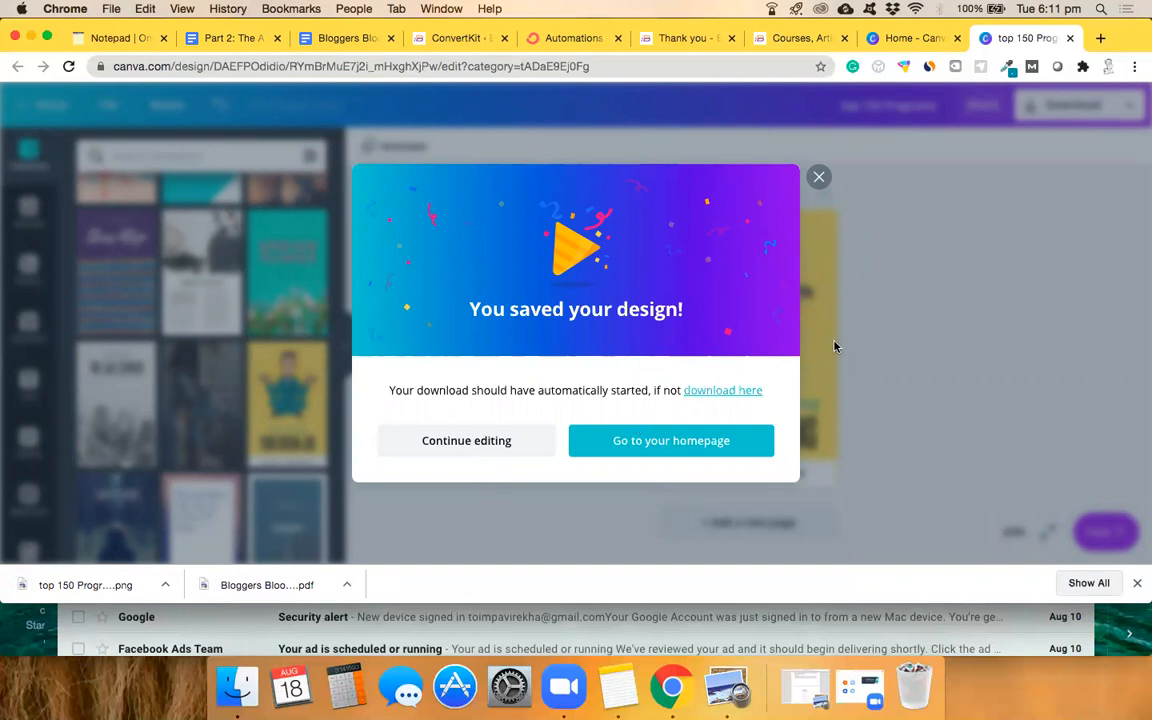
Switch to ConvertKit and review the subscriber chart and the overview of landing pages and forms.
left_click(573, 39)
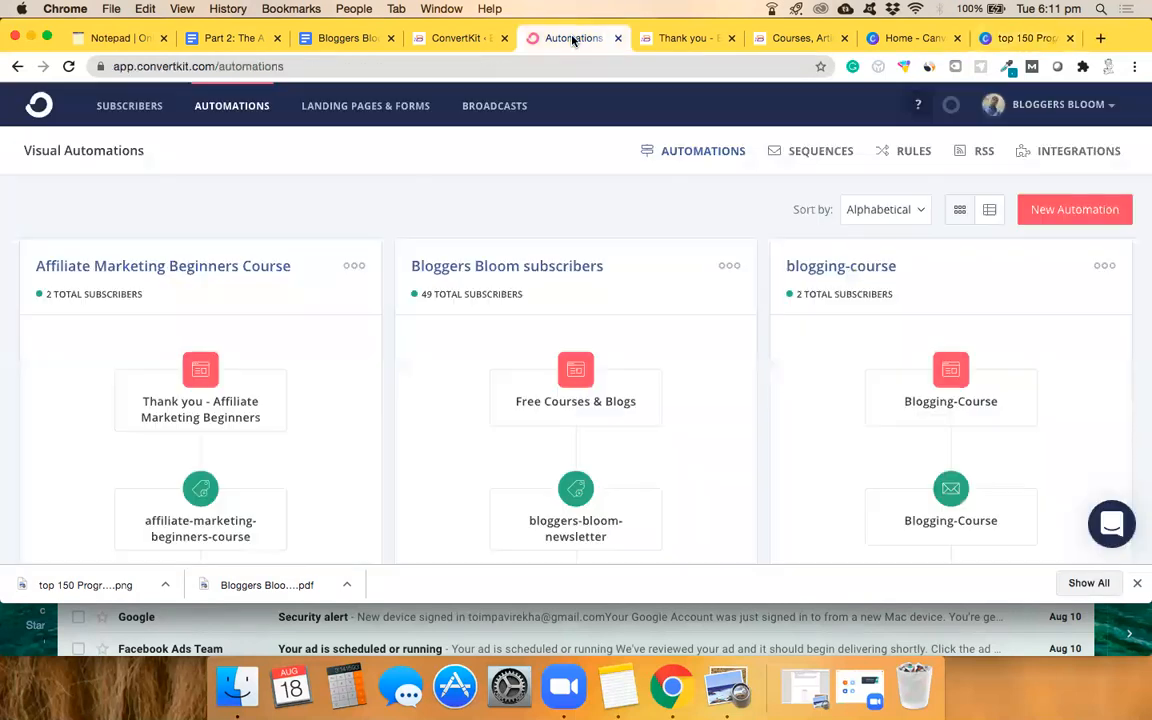
left_click(131, 106)
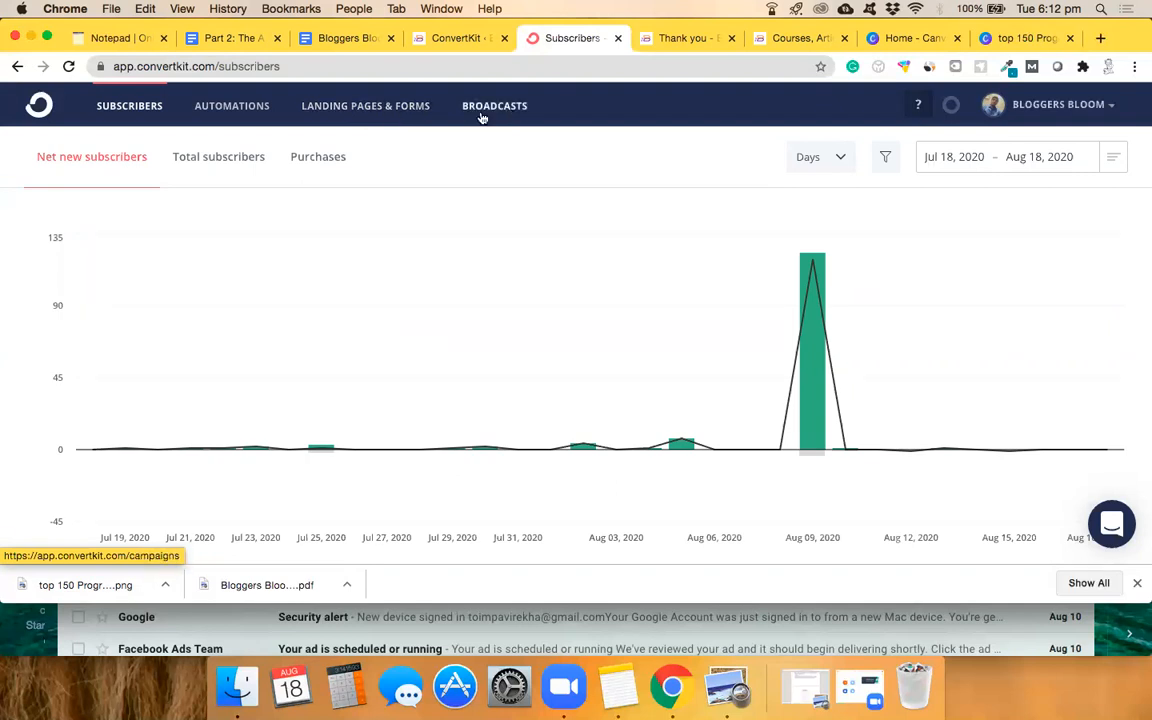
left_click(343, 108)
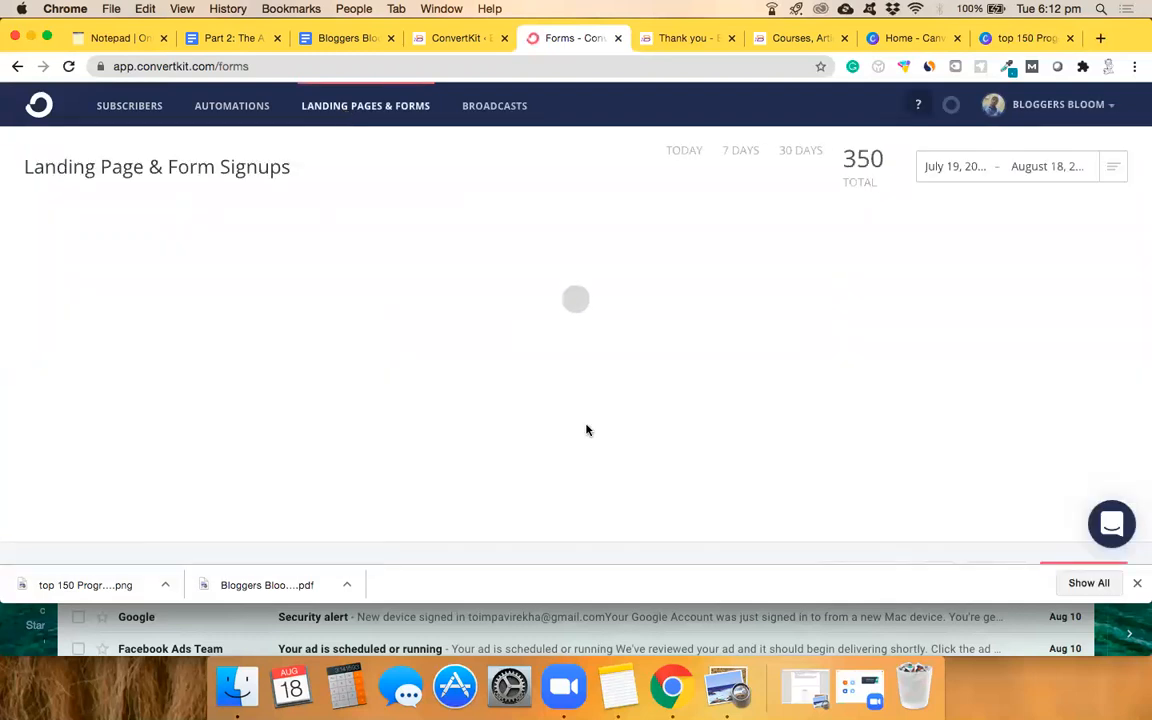
scroll(587, 430, "down", 3)
scroll(587, 430, "up", 2)
scroll(587, 430, "down", 4)
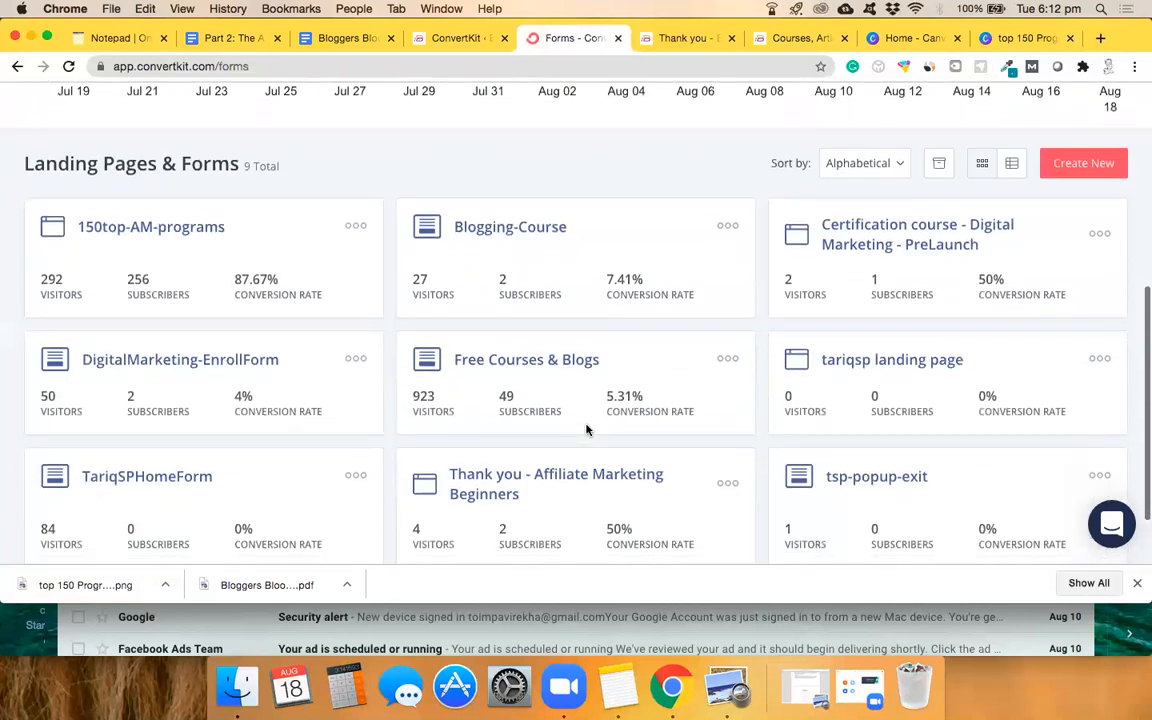
scroll(587, 430, "up", 6)
scroll(587, 430, "up", 2)
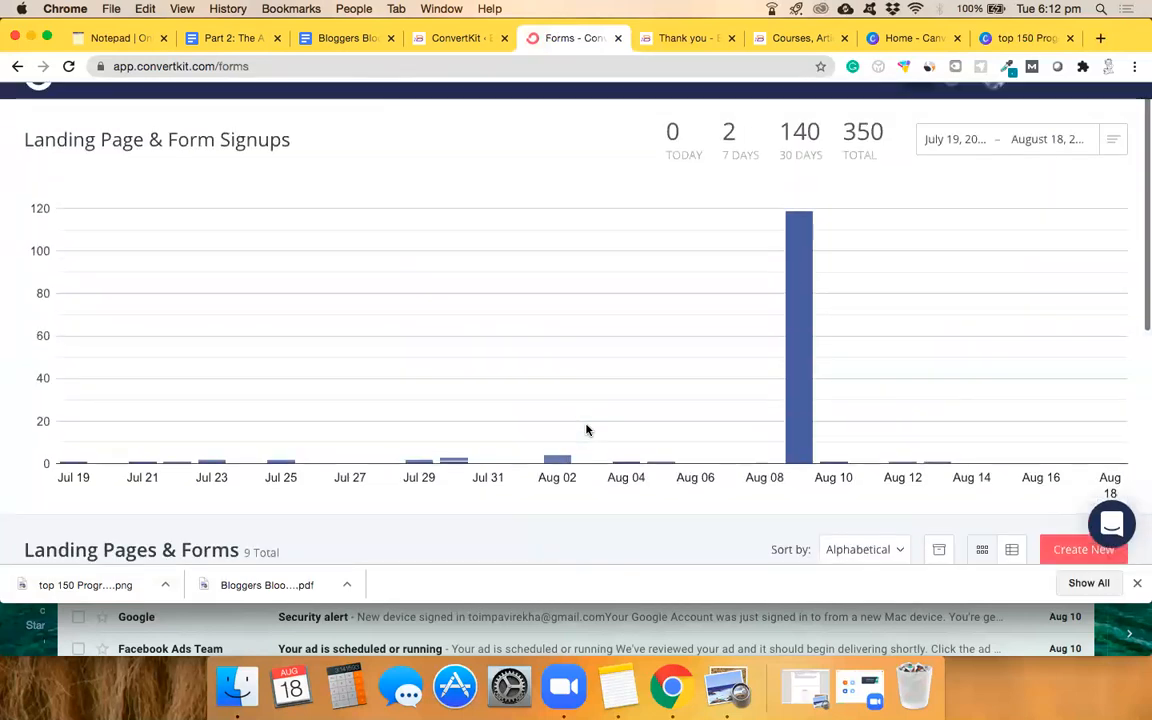
Start a new landing page and filter its templates by the eBook use case.
left_click(1073, 552)
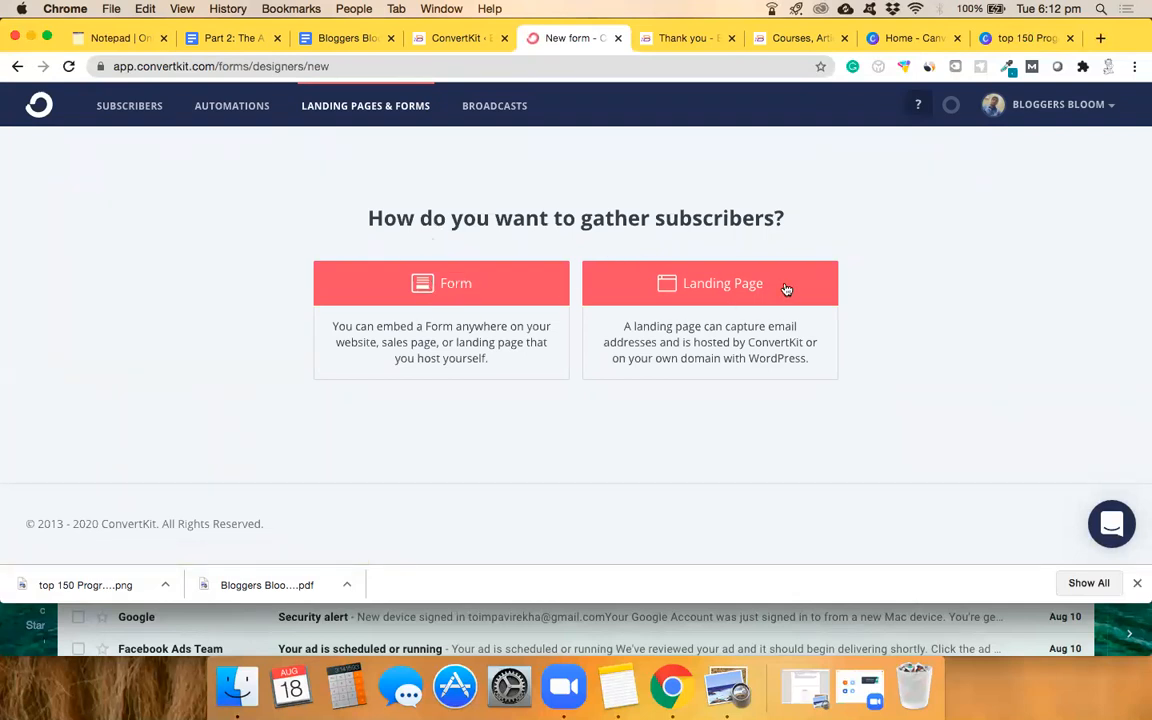
left_click(711, 289)
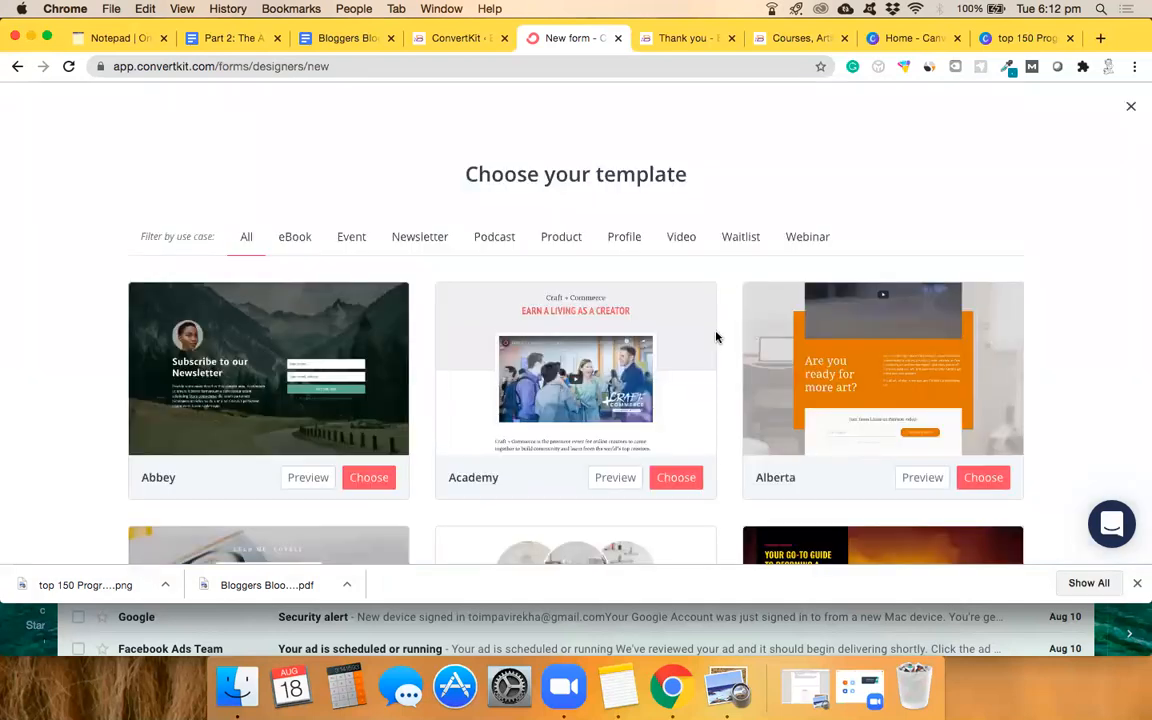
scroll(716, 335, "down", 5)
scroll(727, 343, "down", 5)
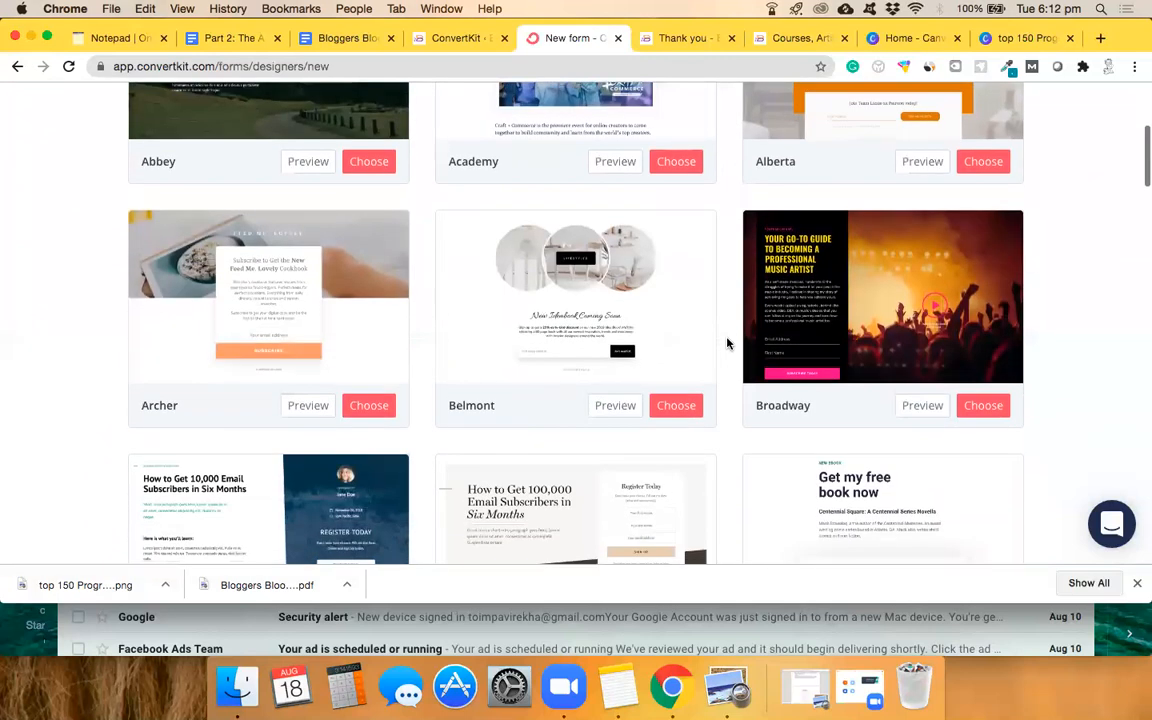
scroll(727, 343, "down", 6)
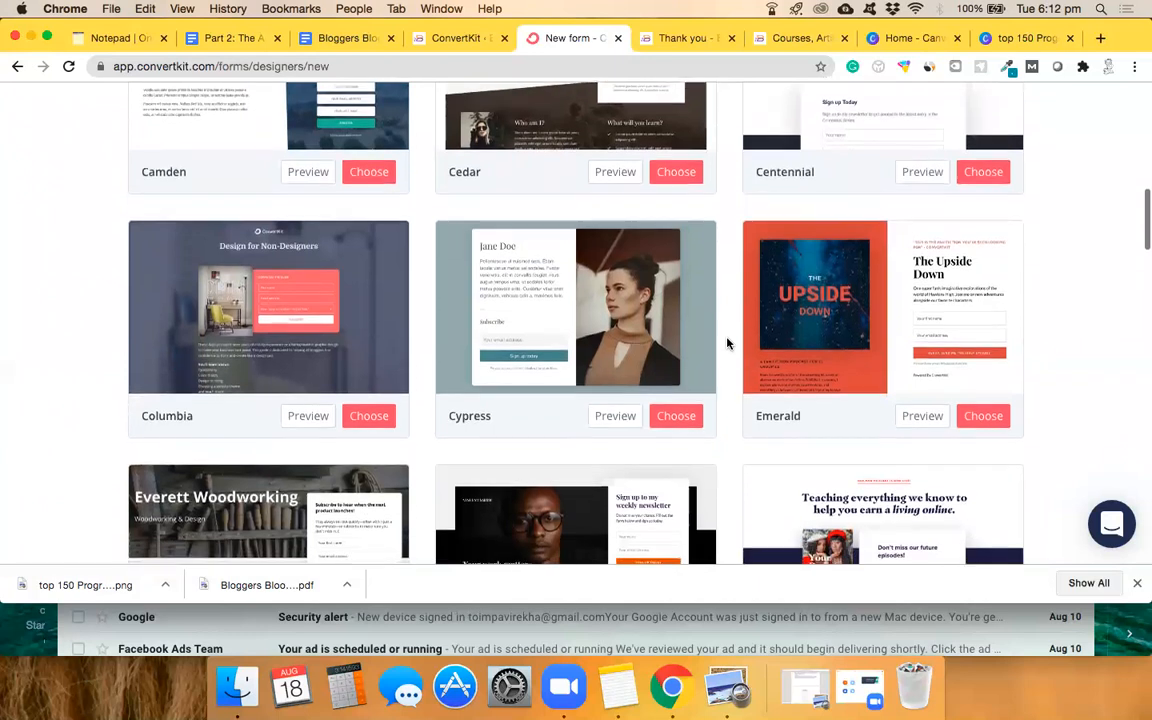
scroll(727, 343, "up", 20)
scroll(727, 343, "up", 2)
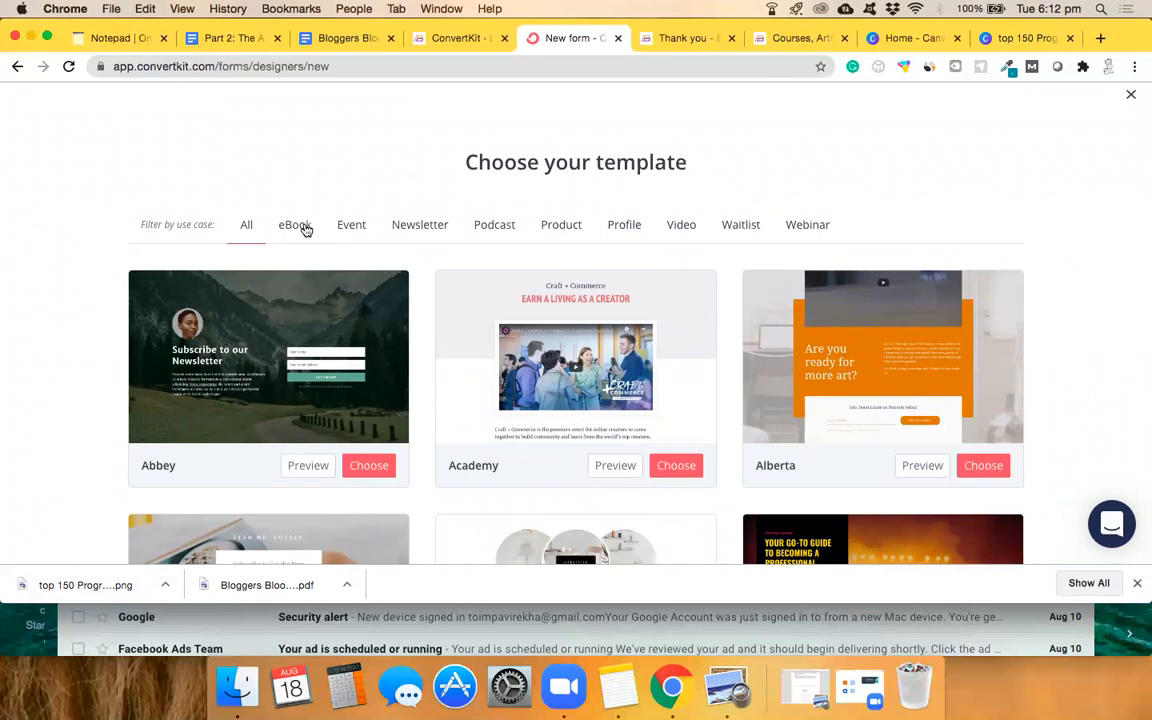
left_click(300, 226)
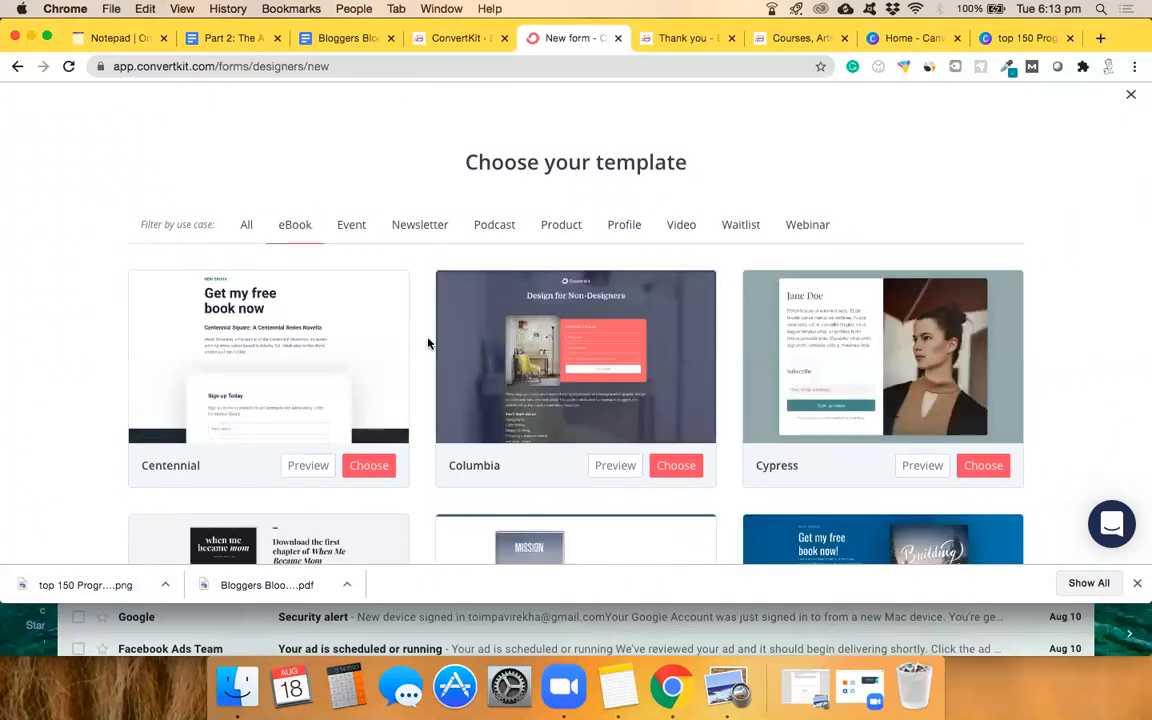
Look through the eBook templates and preview the Cypress template in desktop and mobile layouts.
scroll(428, 343, "down", 5)
scroll(428, 343, "down", 2)
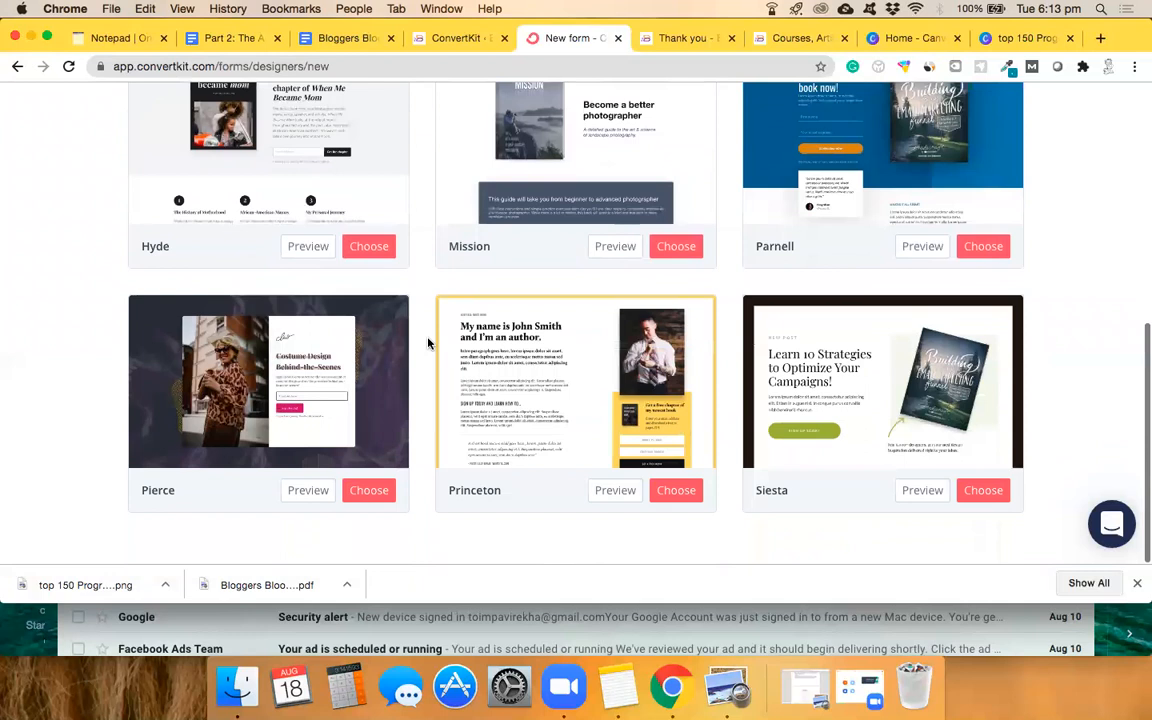
scroll(428, 343, "up", 5)
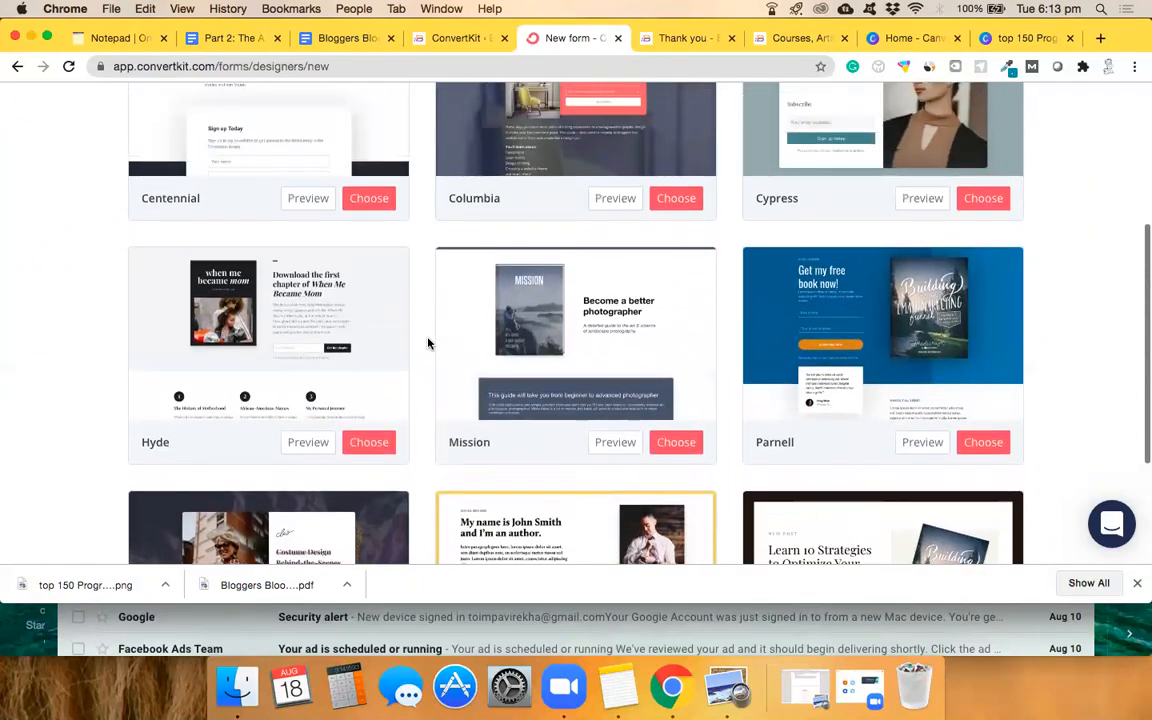
scroll(428, 343, "up", 1)
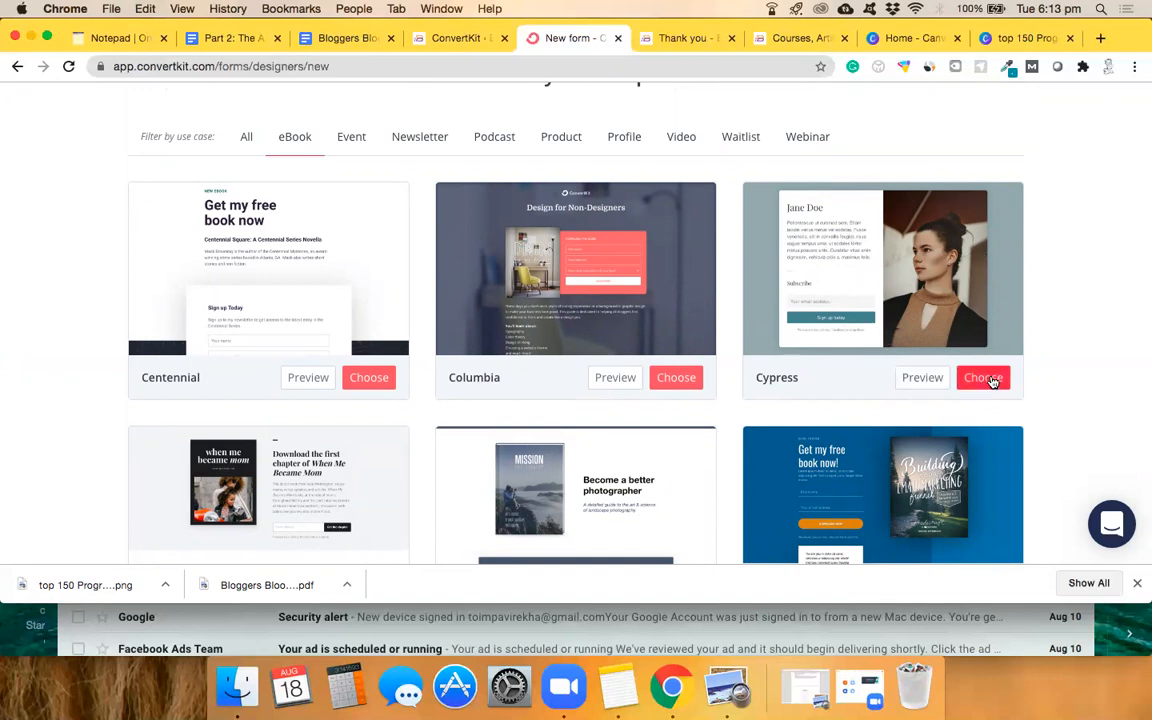
left_click(930, 379)
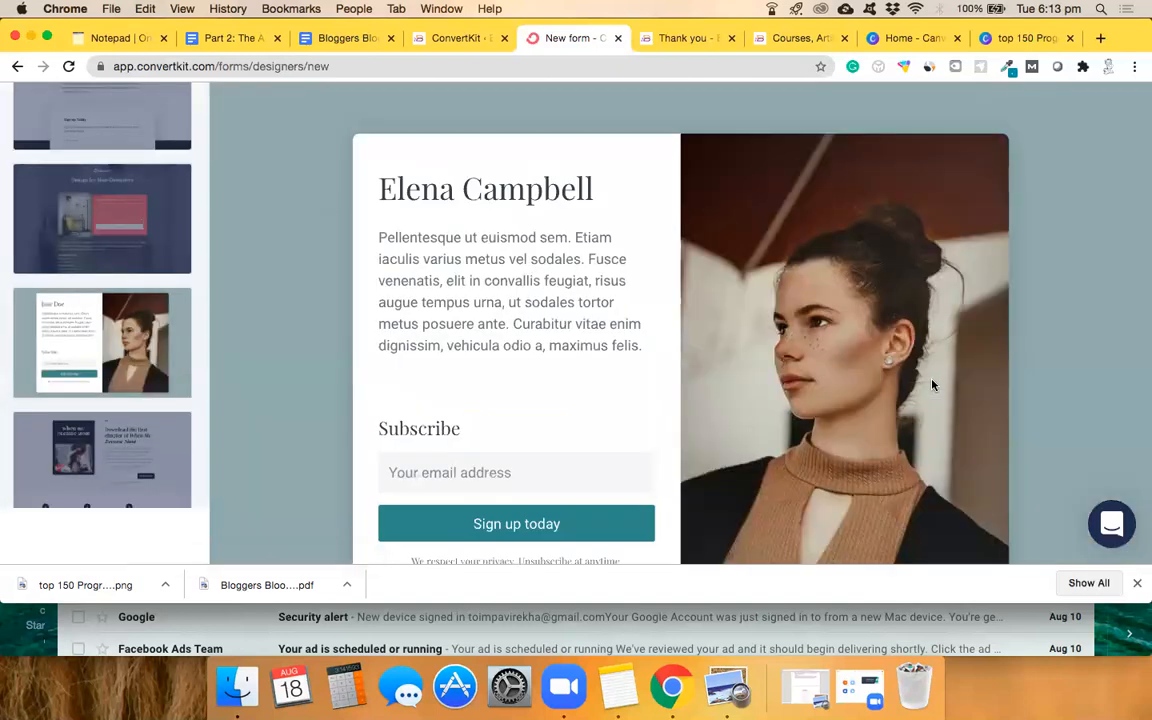
scroll(800, 338, "down", 2)
scroll(800, 338, "down", 1)
scroll(800, 338, "up", 3)
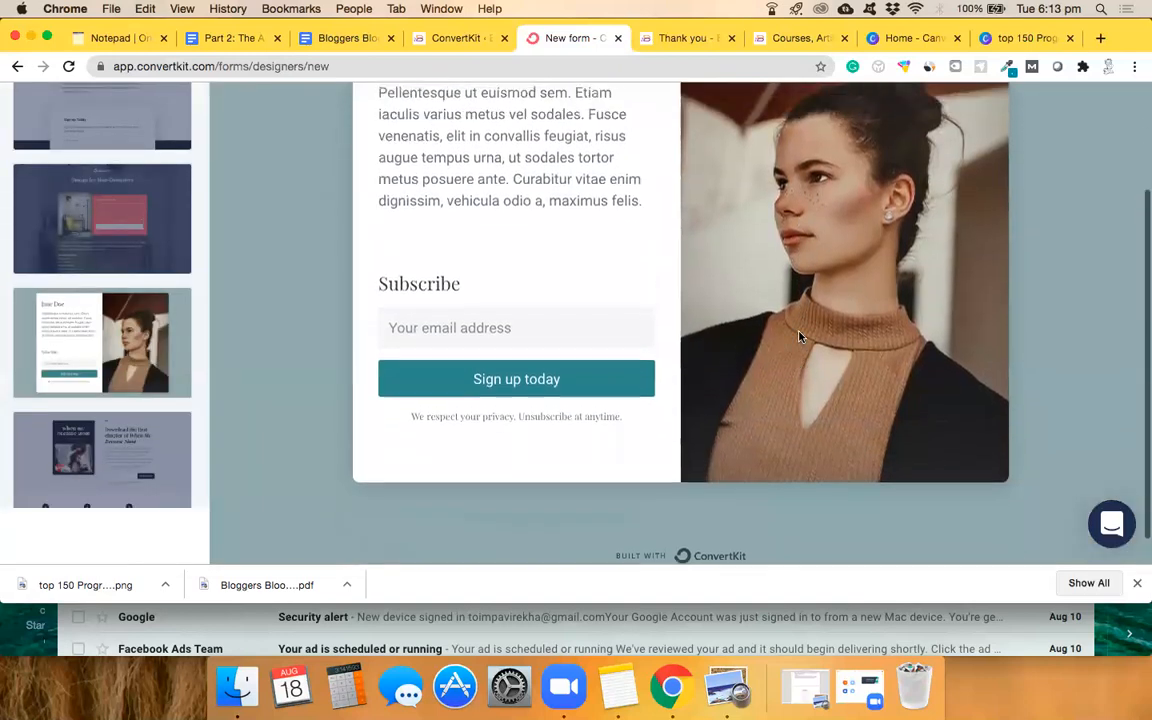
scroll(799, 337, "up", 2)
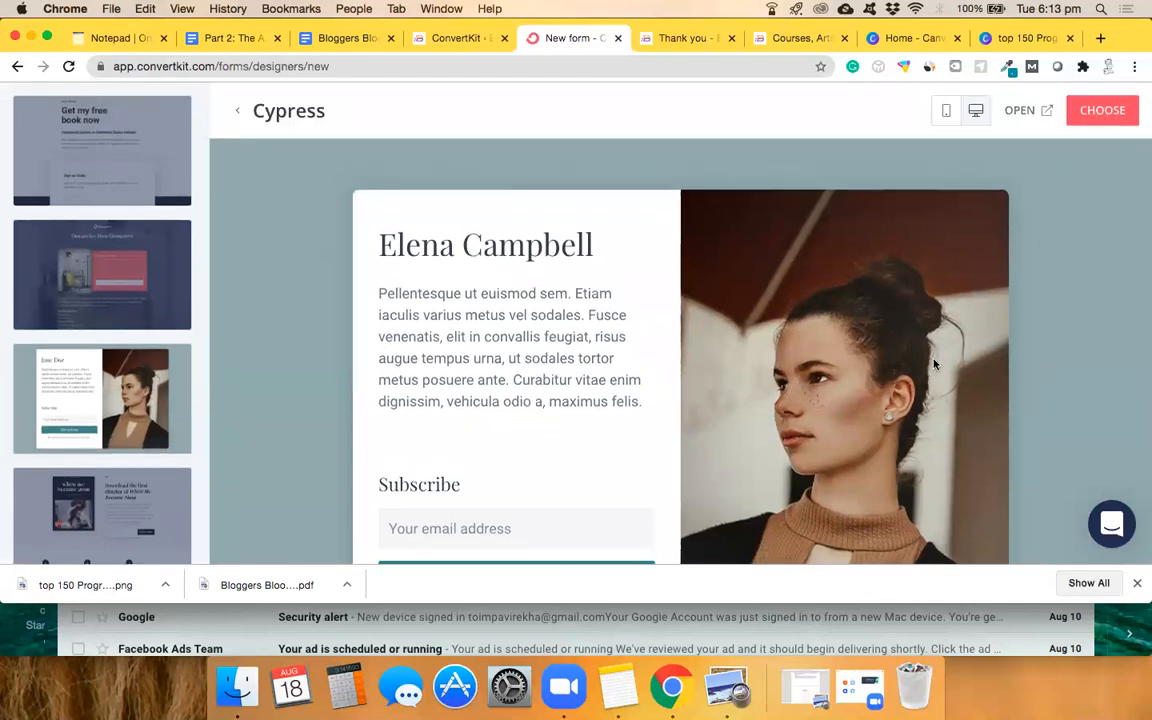
left_click(946, 110)
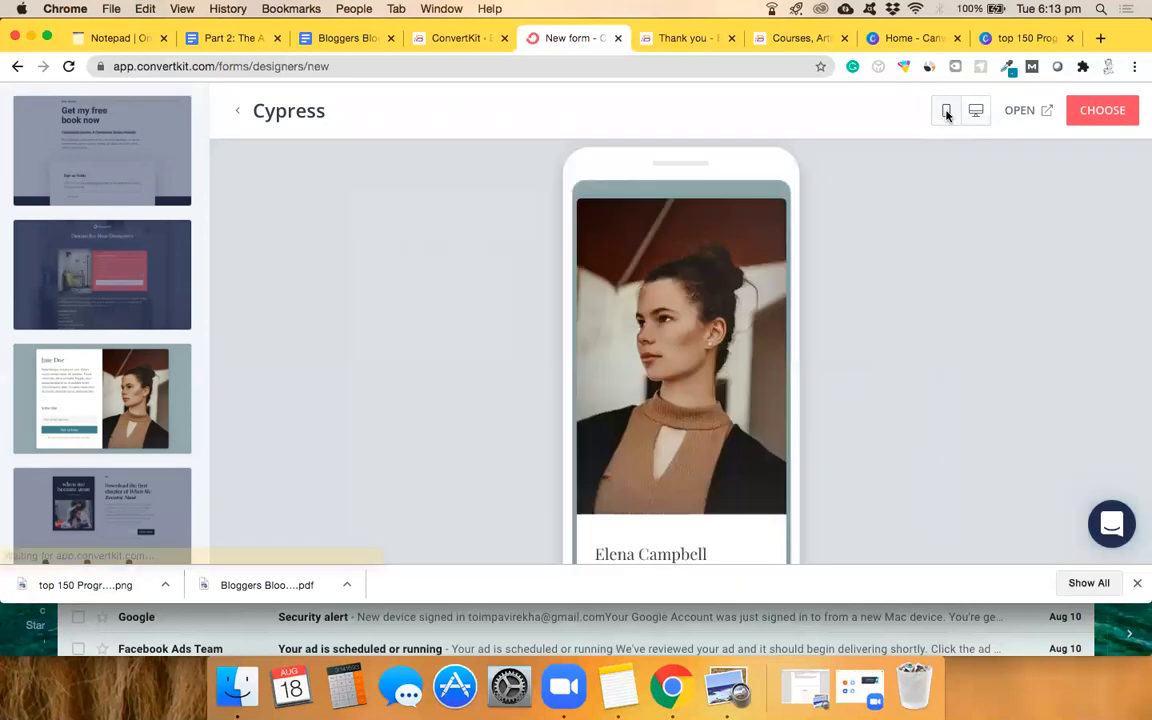
Examine the Cypress template's mobile preview down to its sign-up form and choose it for the landing page.
scroll(703, 412, "down", 3)
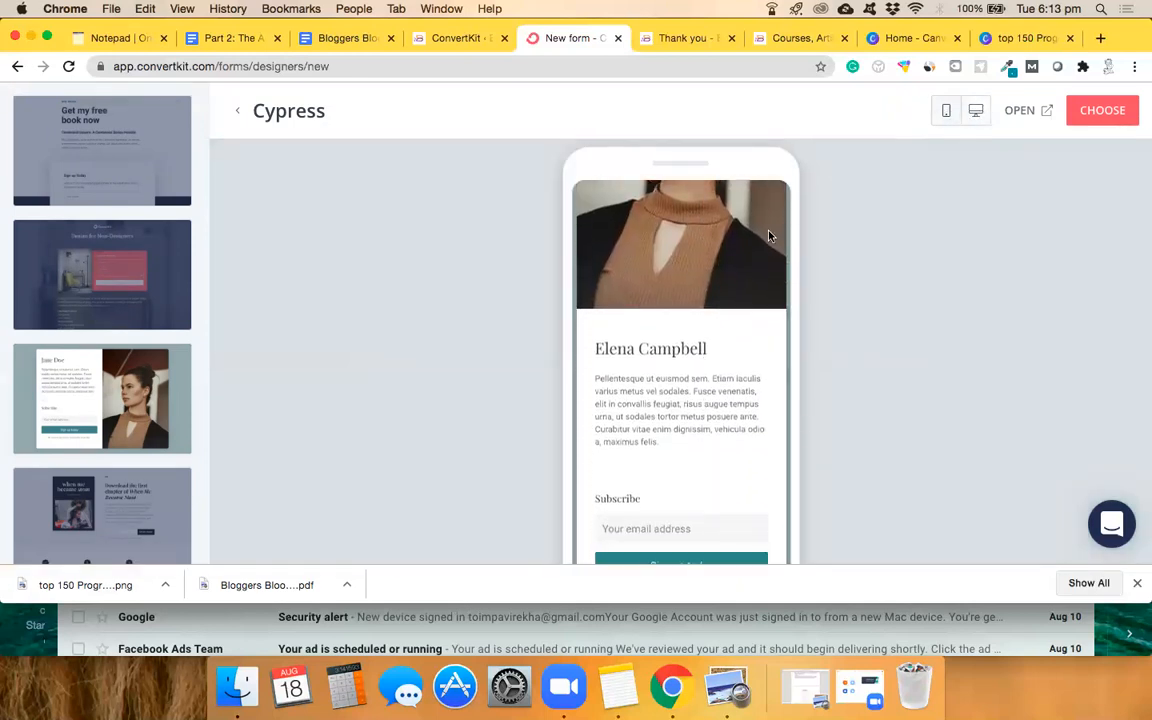
scroll(646, 358, "down", 2)
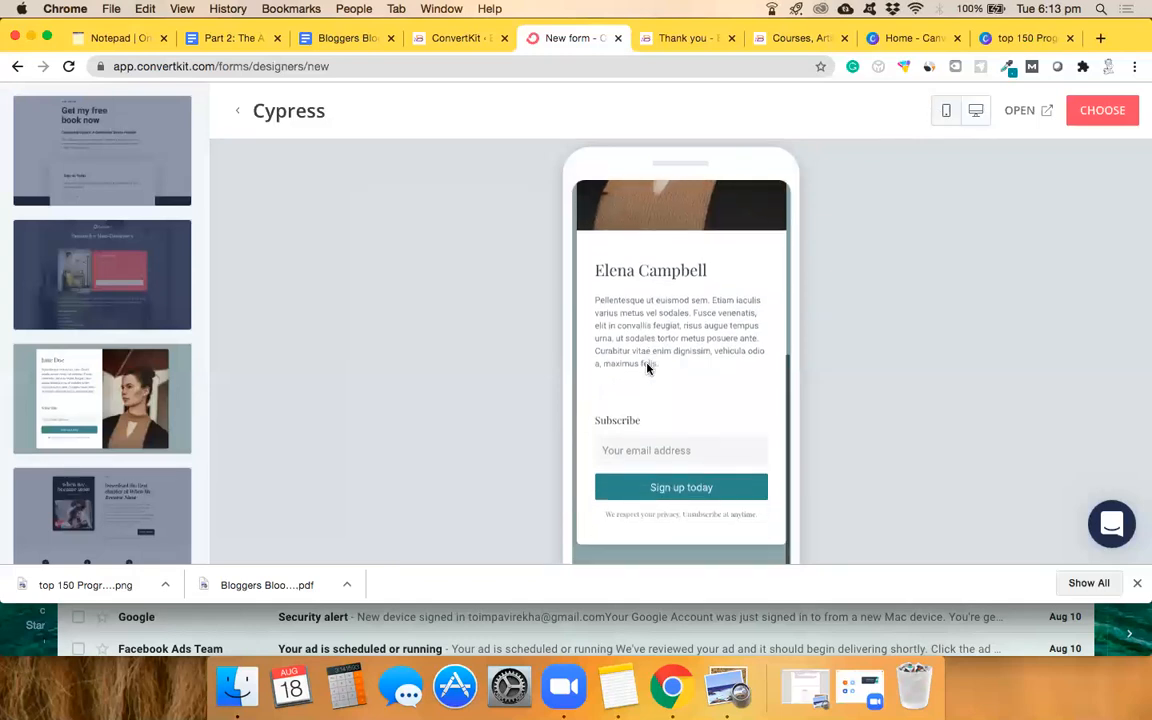
scroll(648, 368, "up", 2)
scroll(648, 368, "up", 3)
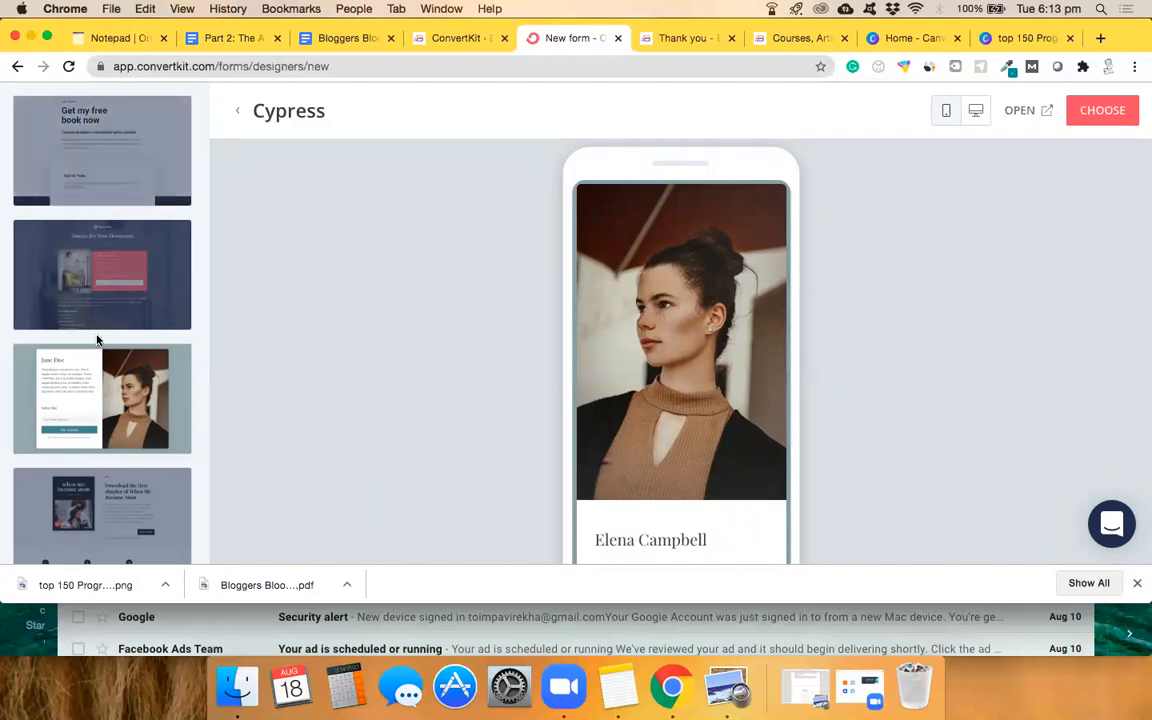
scroll(753, 398, "down", 2)
scroll(753, 398, "up", 3)
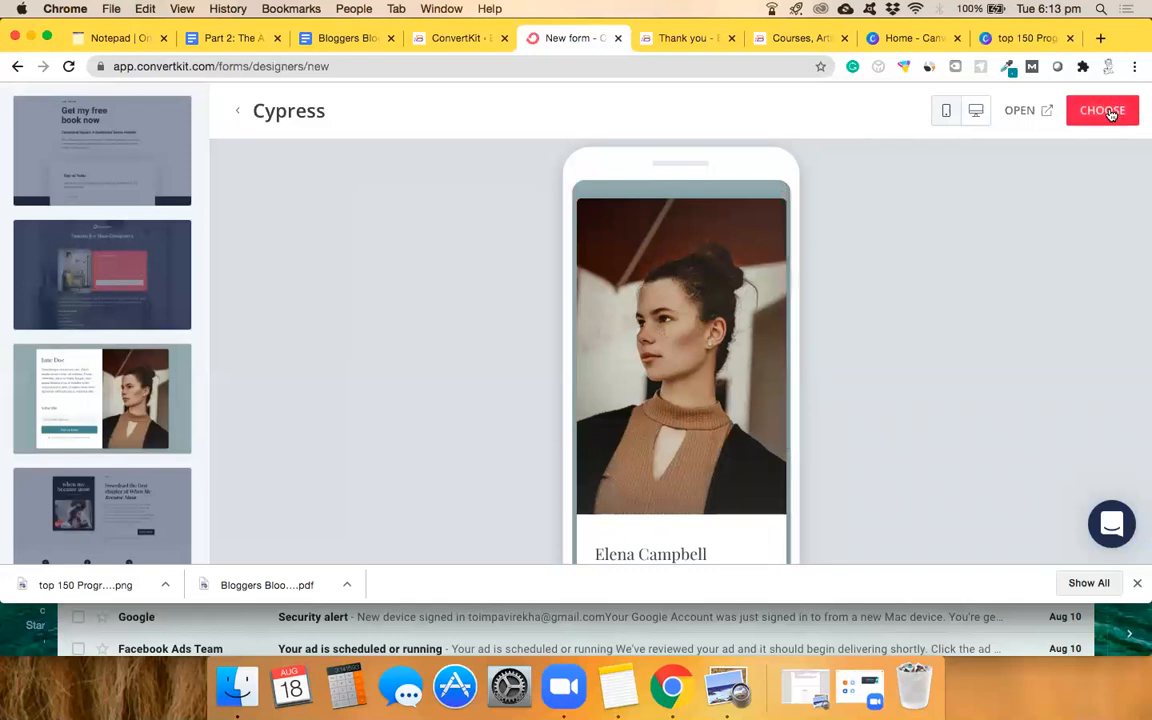
left_click(1102, 111)
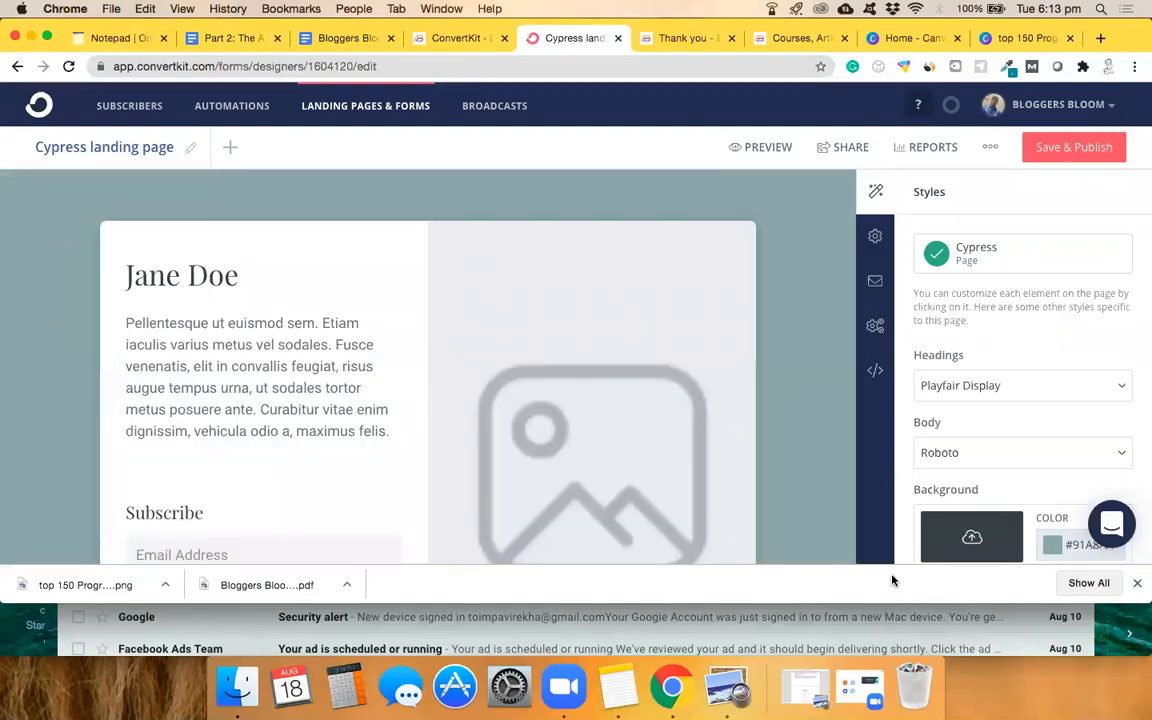
Fill the landing page's image placeholder with the downloaded "Affiliate Marketing Top 150 Programs" cover image.
left_click_drag(895, 601, 895, 643)
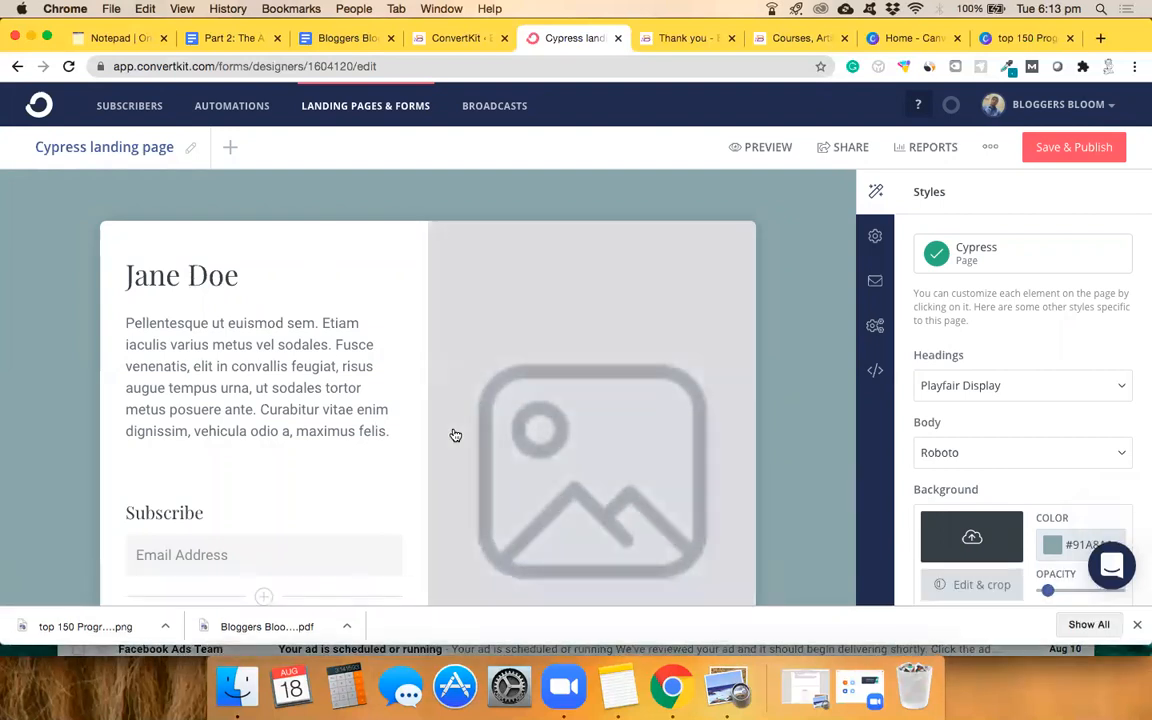
left_click(671, 369)
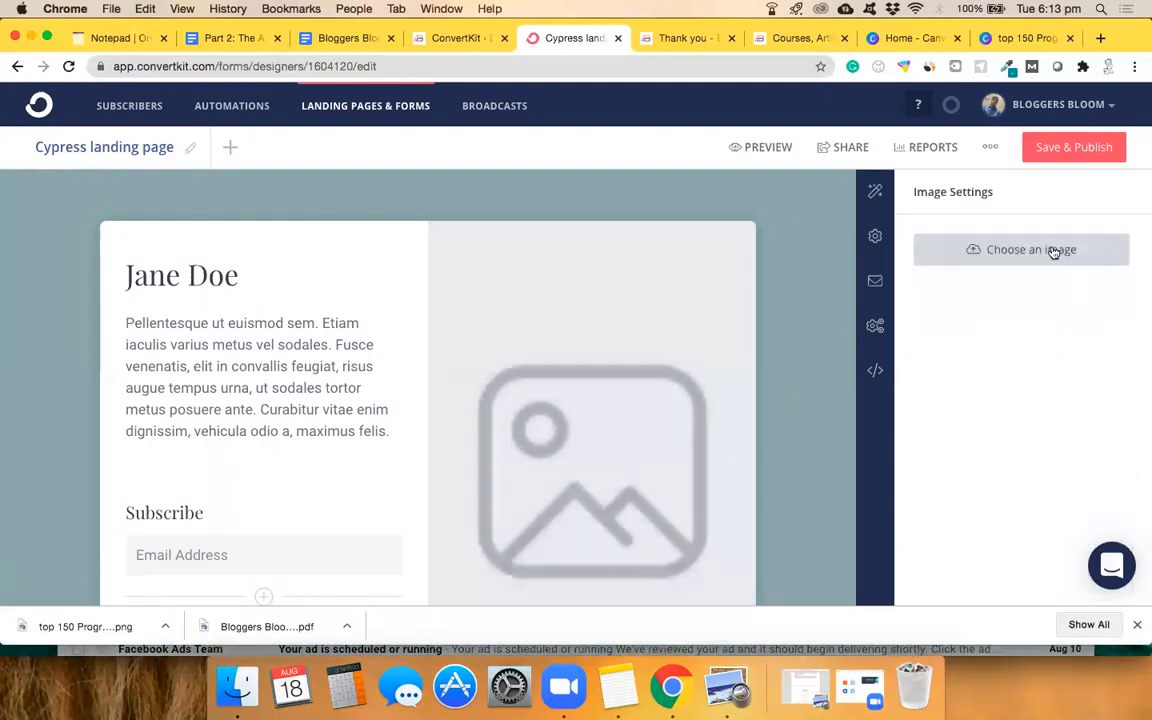
left_click(987, 249)
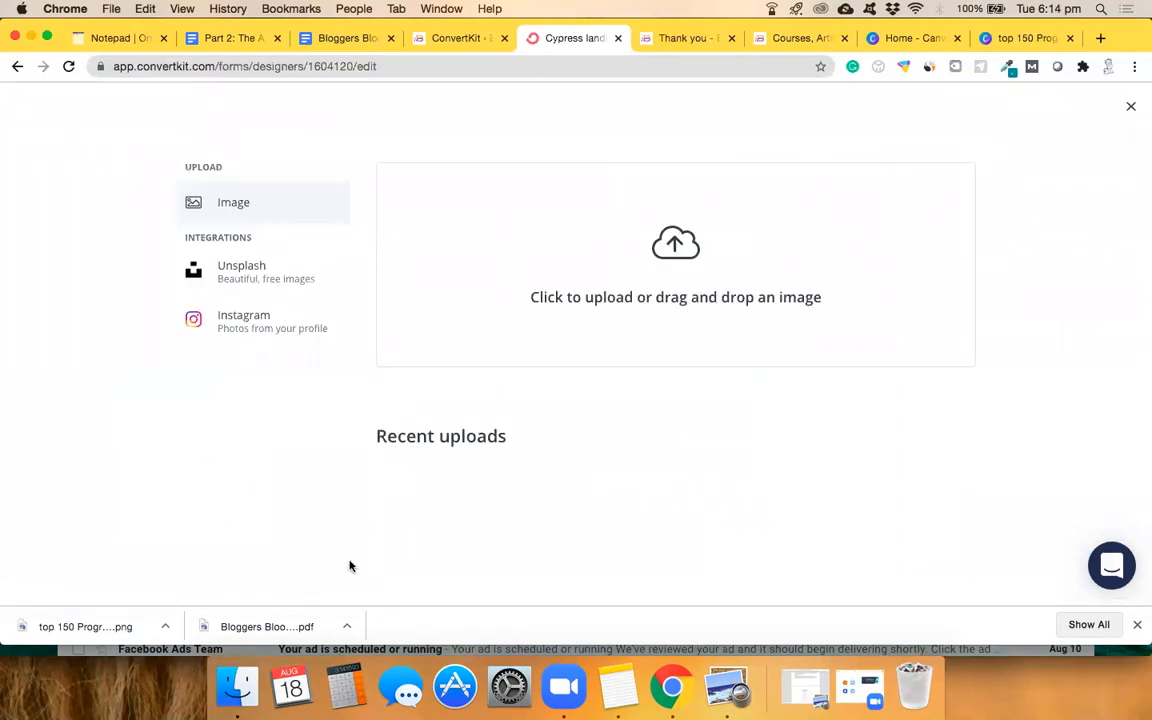
left_click_drag(135, 619, 689, 248)
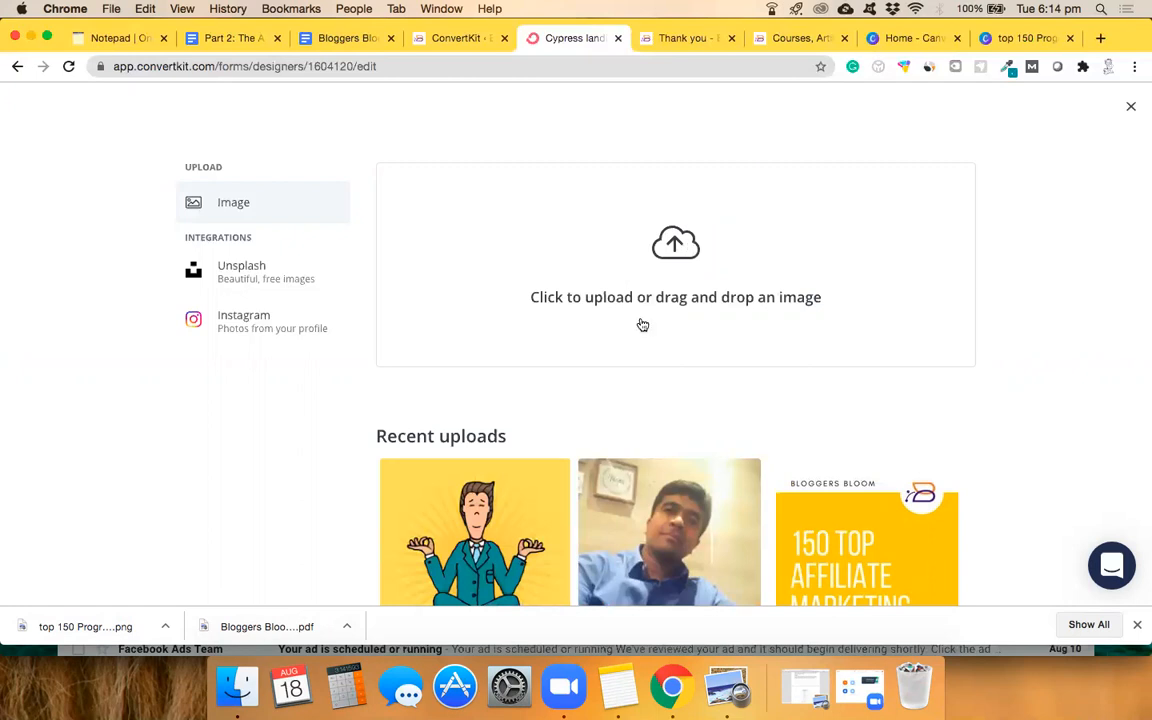
scroll(640, 324, "down", 3)
left_click(503, 397)
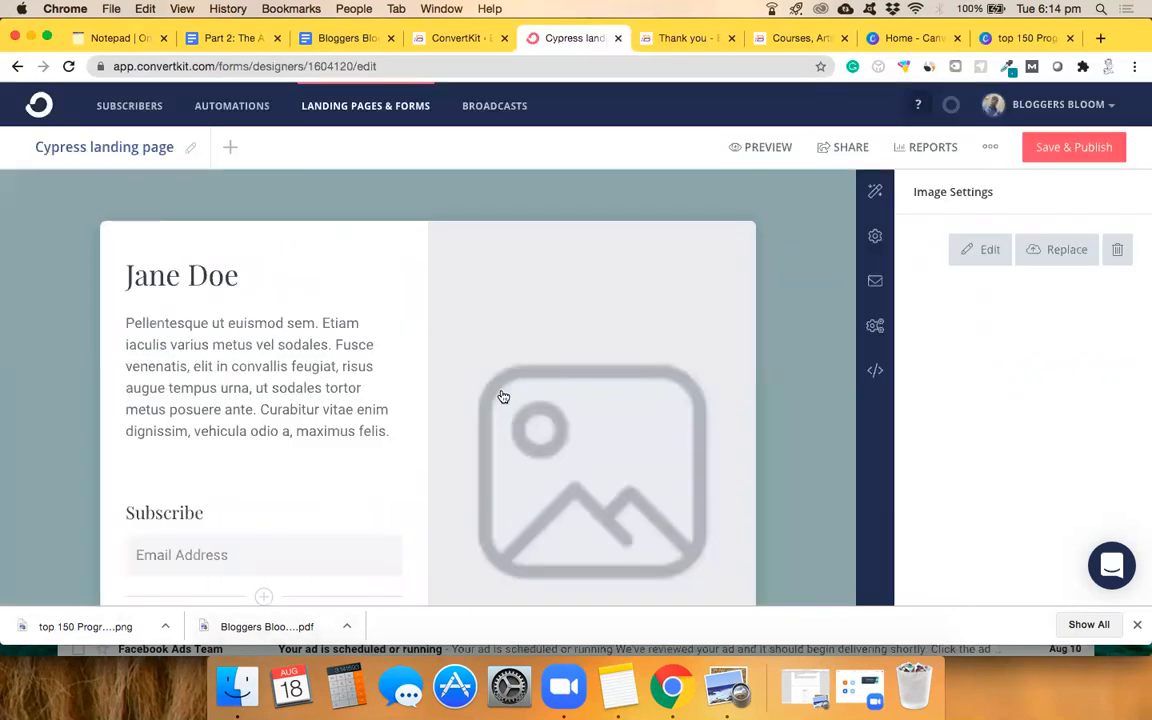
scroll(836, 435, "down", 3)
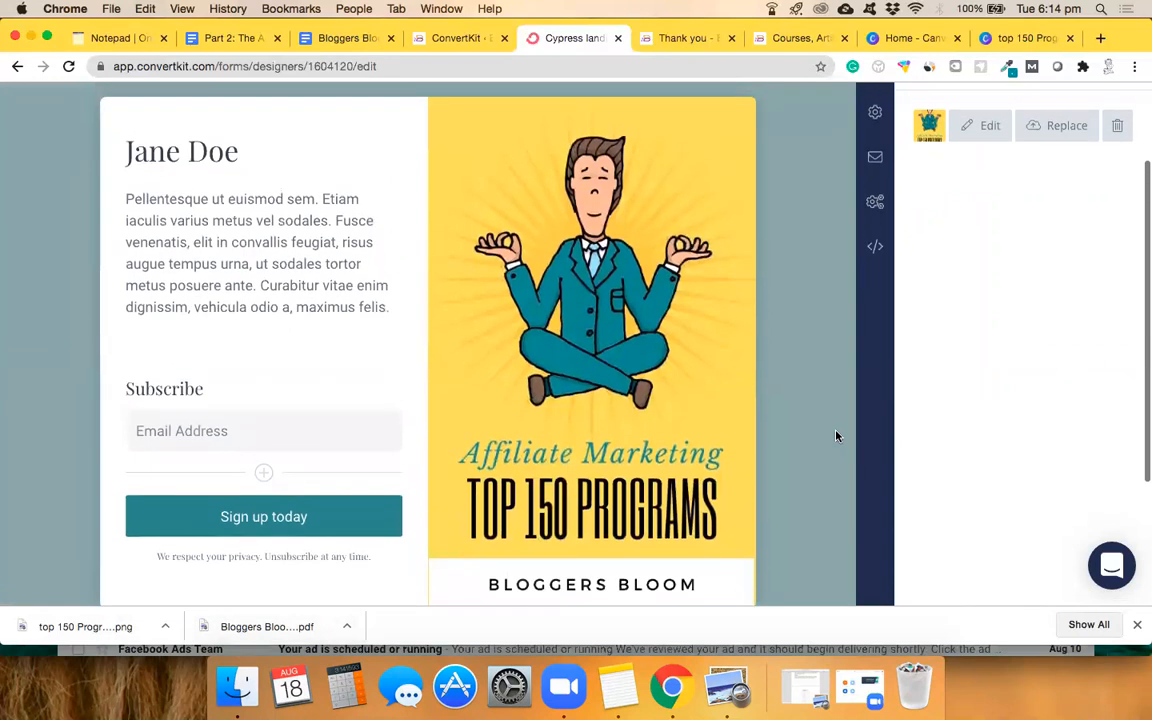
Replace the placeholder name in the landing page headline with "Free Download".
left_click(240, 151)
triple_click(240, 151)
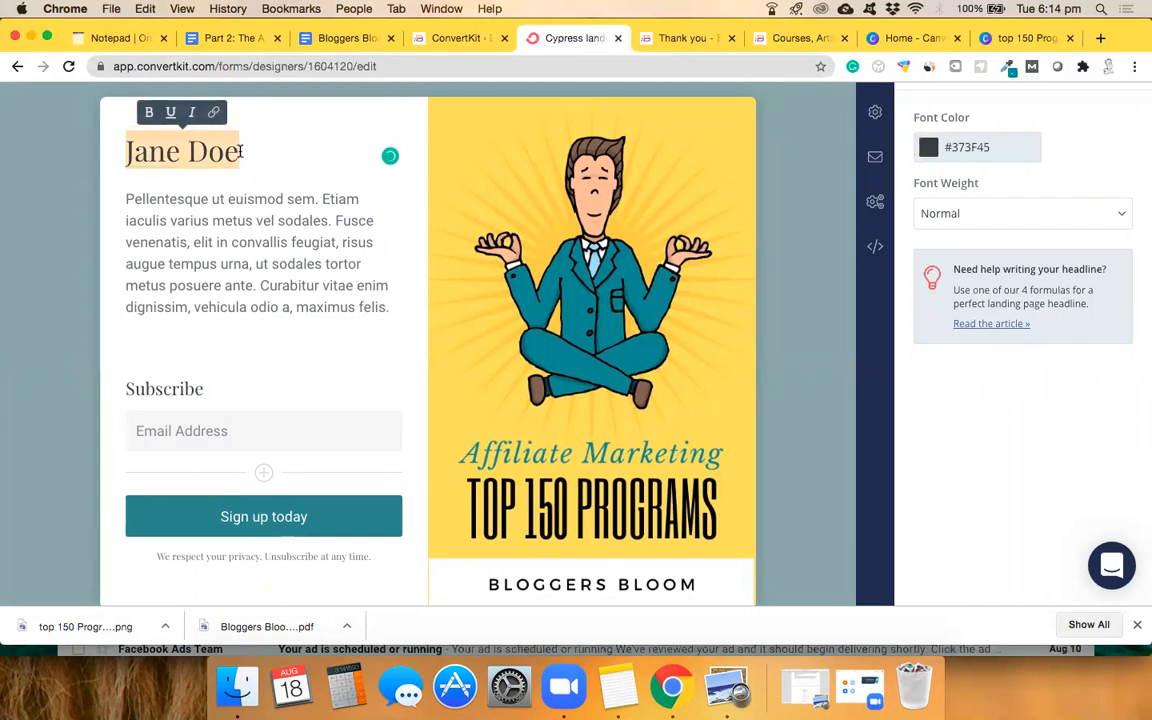
type("Free")
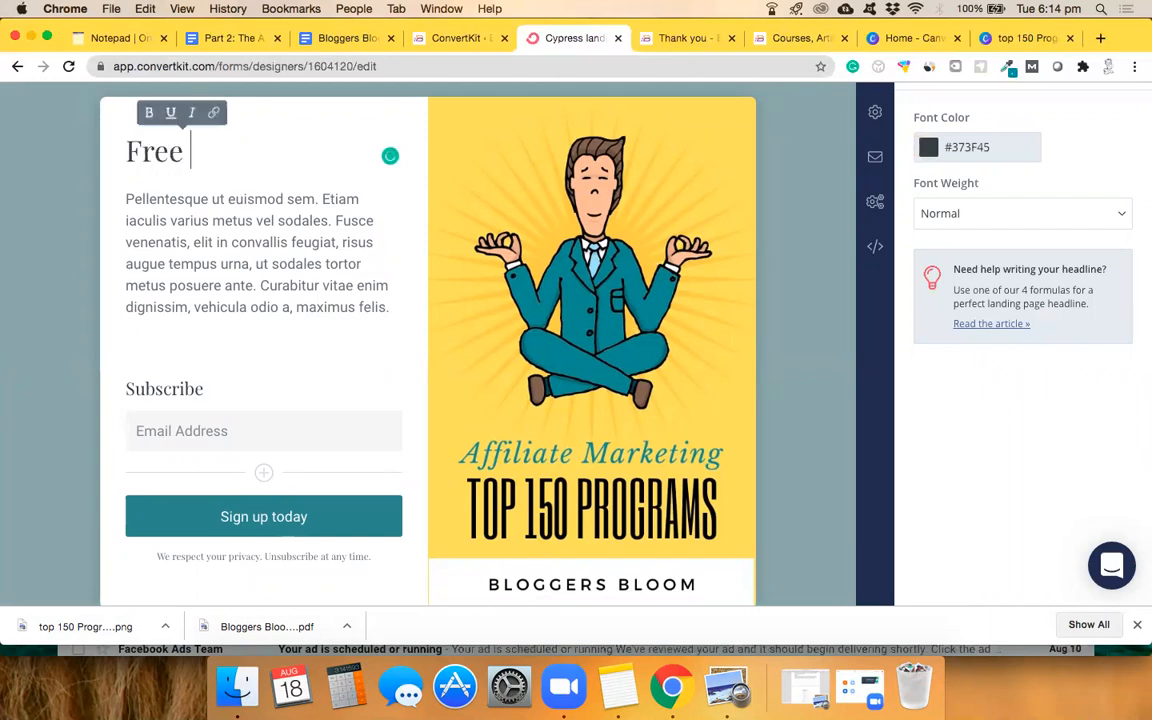
type(" Download")
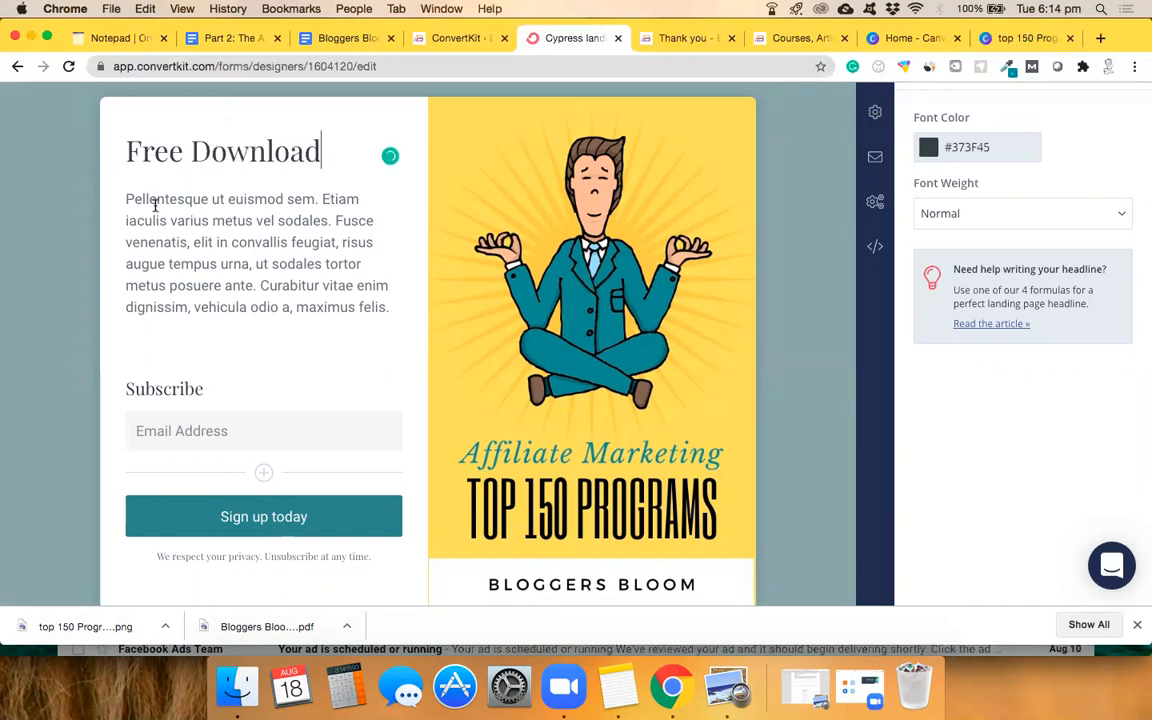
left_click(277, 210)
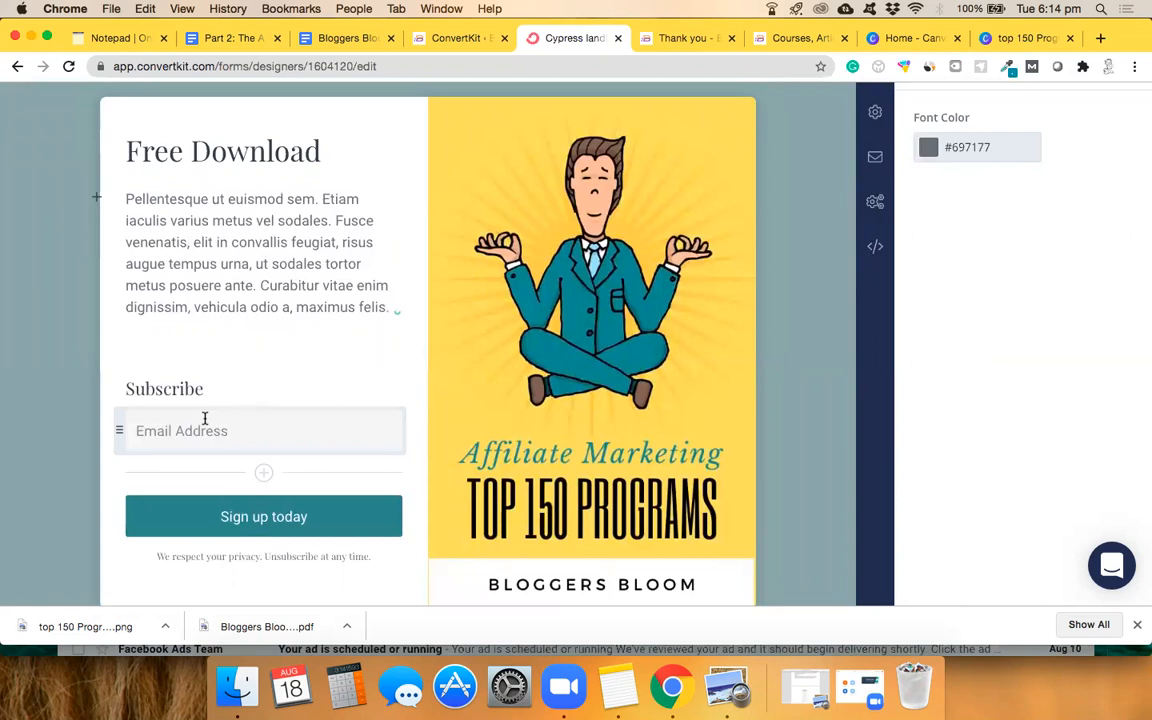
Add a First Name custom field below the email address in the sign-up form and make it required.
scroll(252, 426, "down", 2)
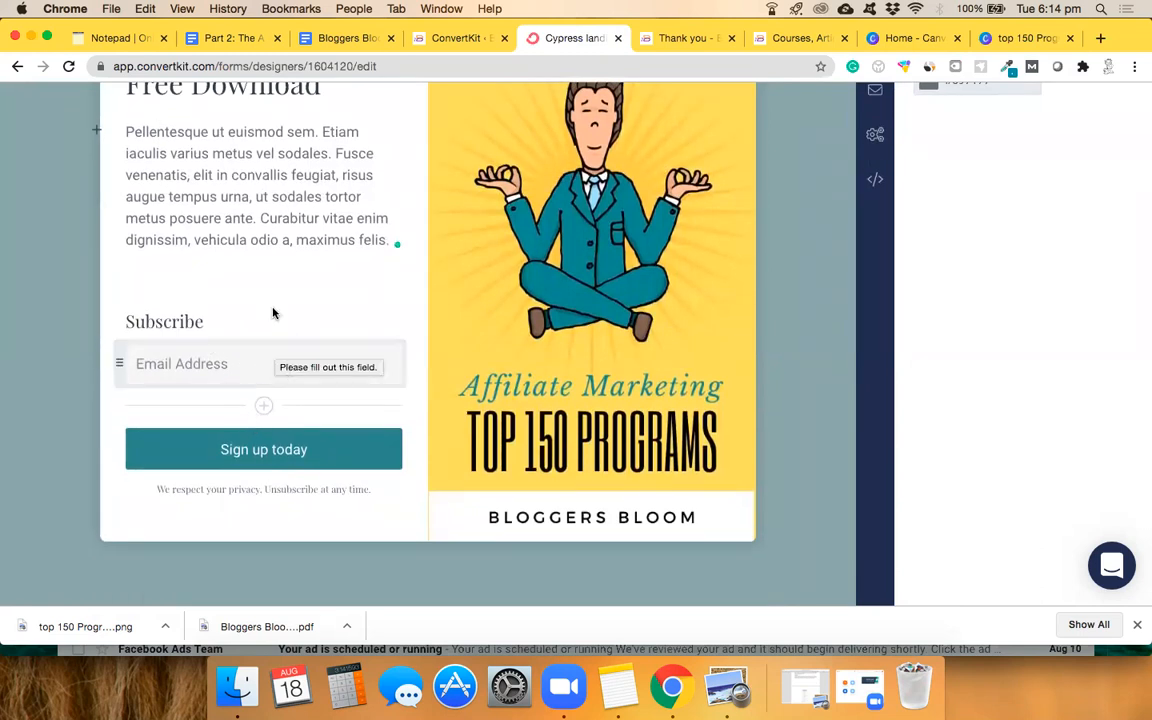
left_click(264, 407)
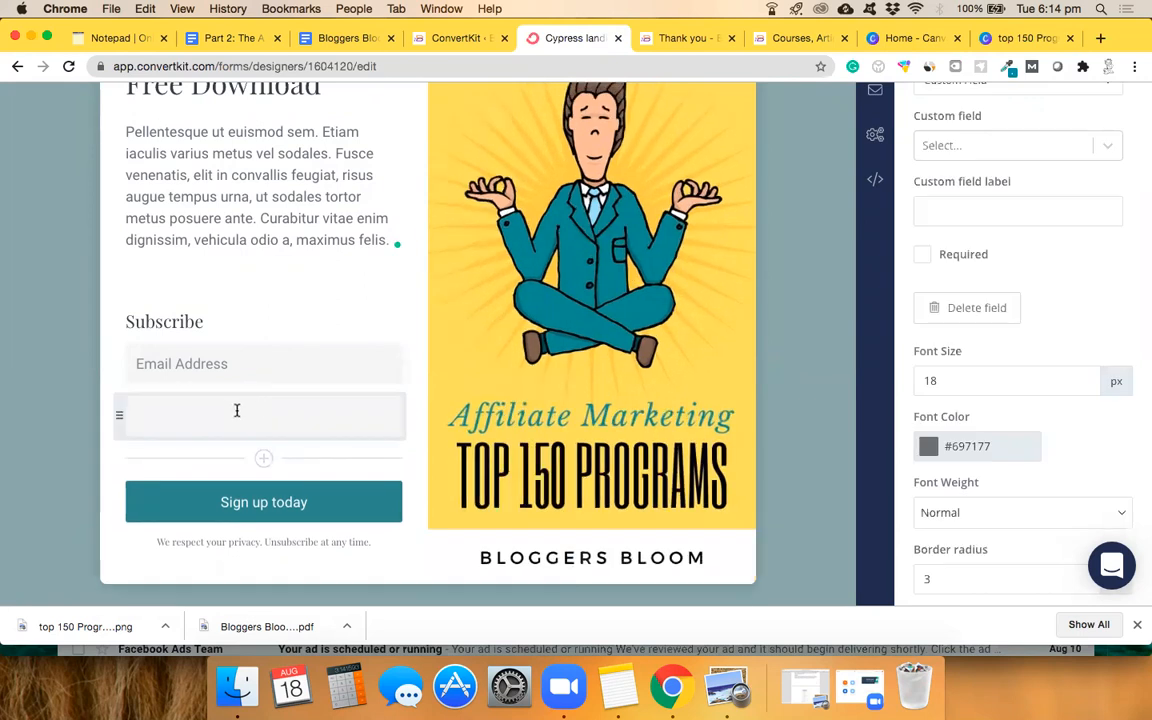
scroll(302, 443, "up", 2)
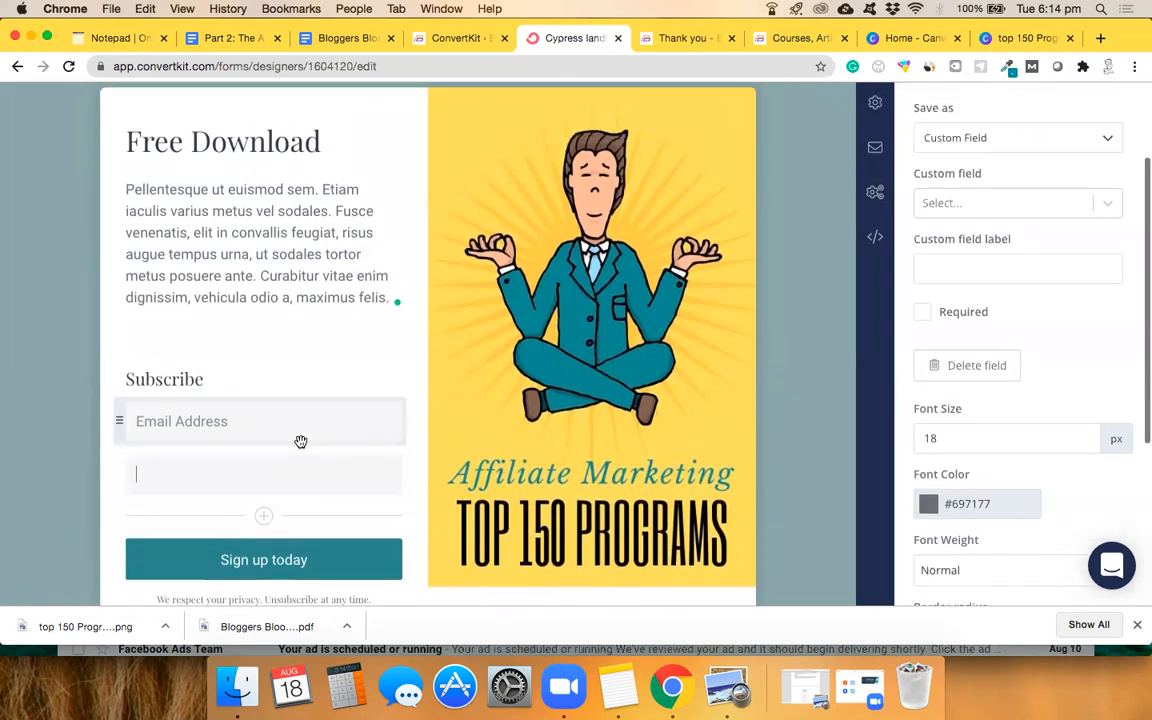
scroll(1029, 234, "up", 2)
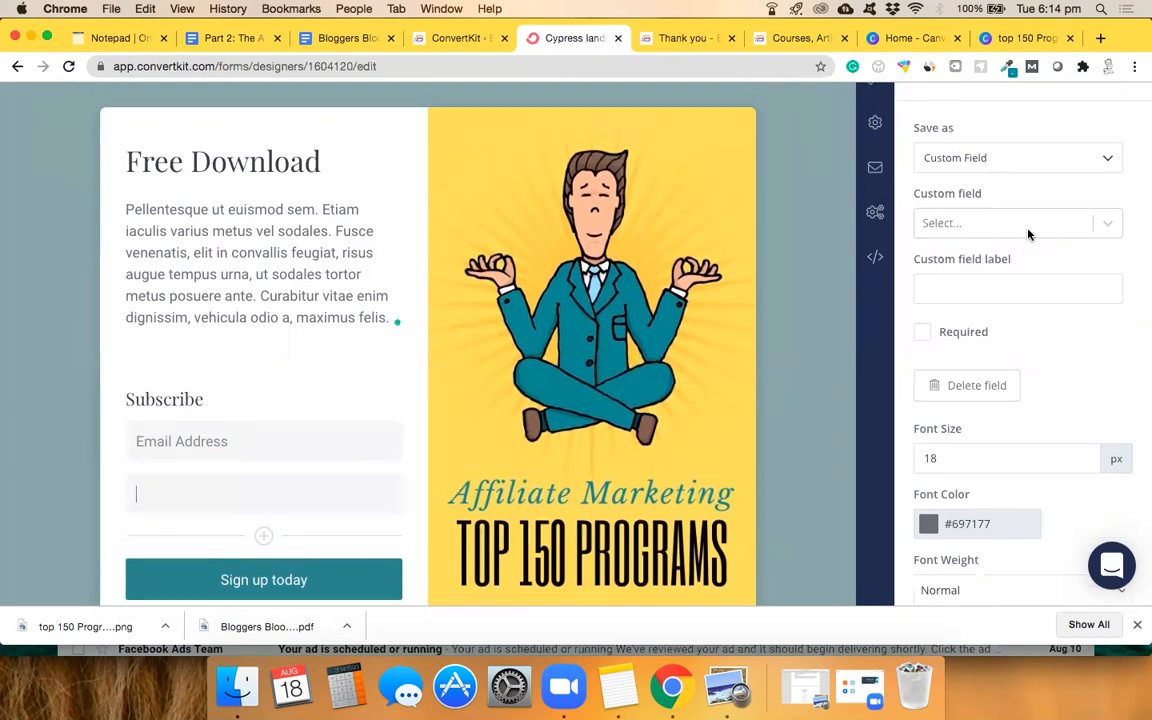
scroll(1002, 306, "down", 1)
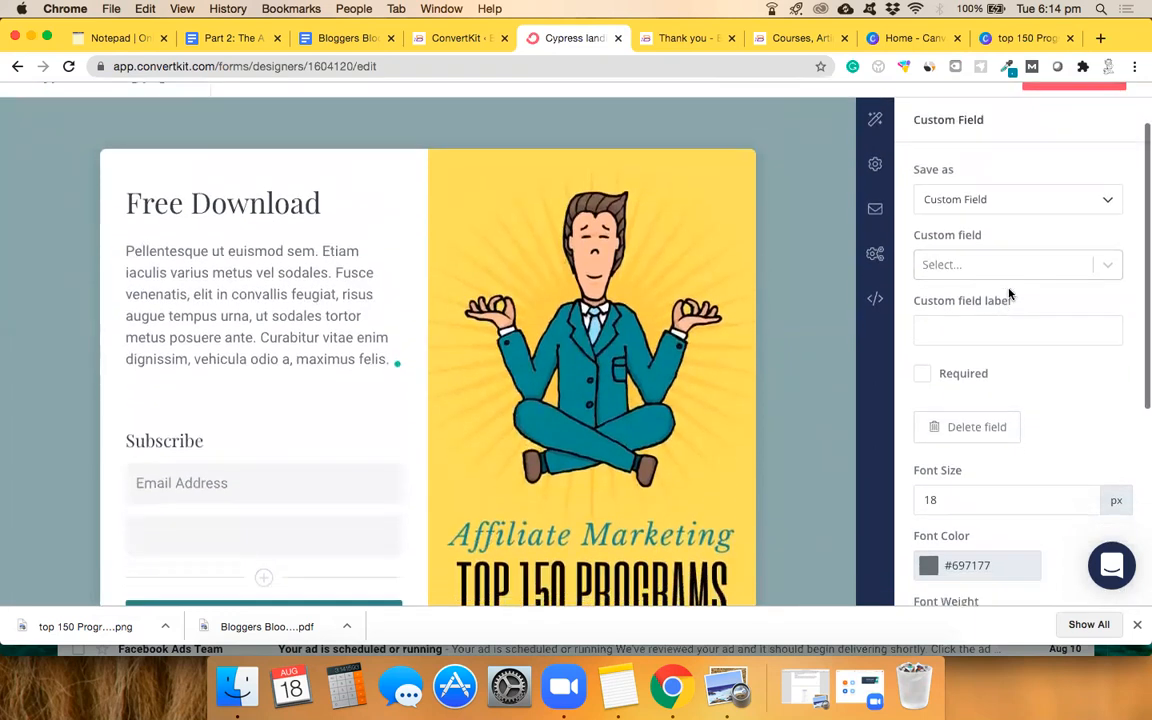
left_click(1036, 265)
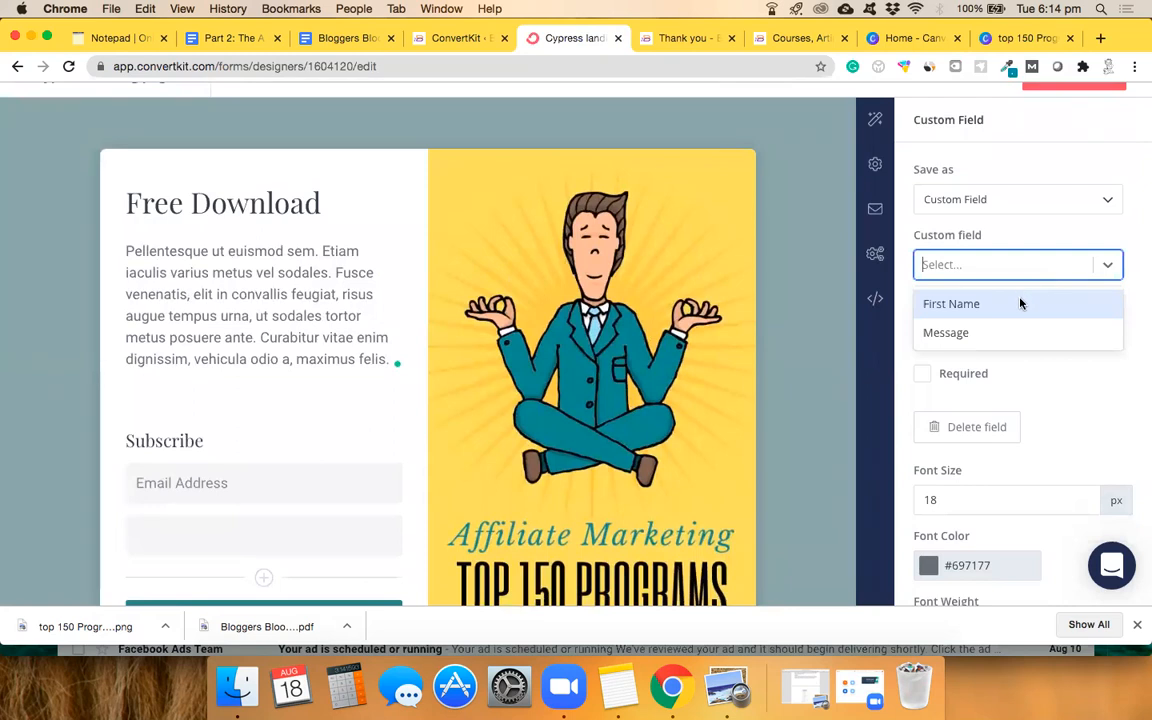
left_click(1020, 302)
scroll(1020, 302, "down", 1)
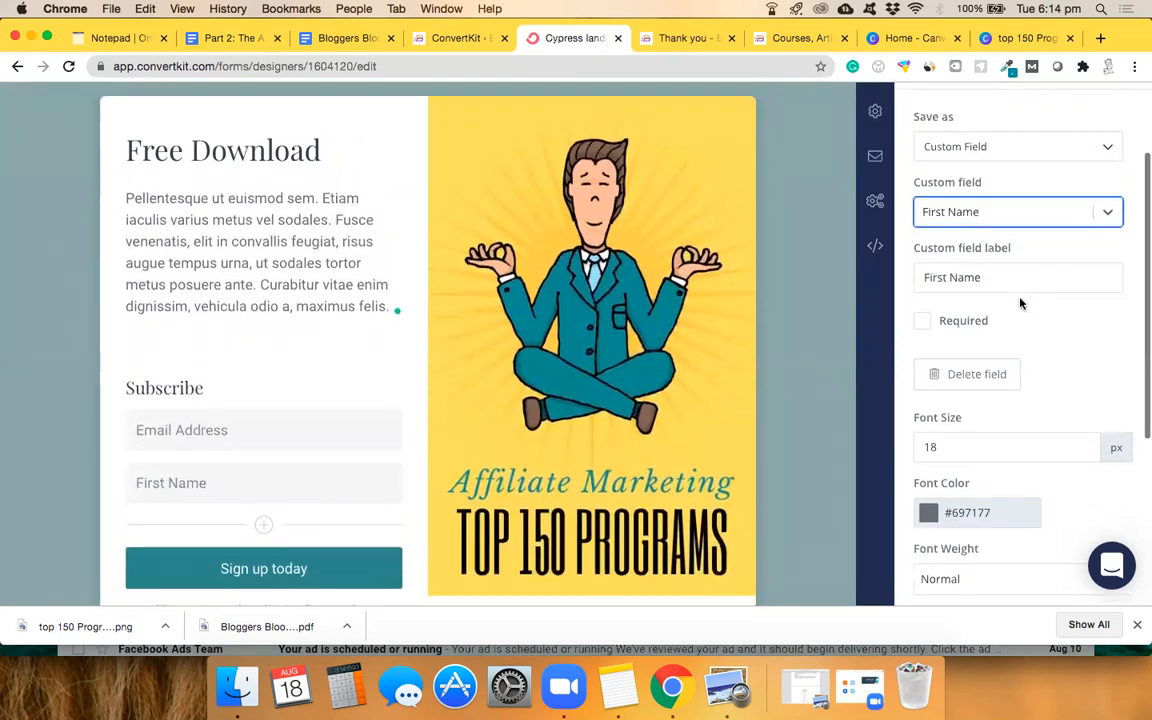
left_click(952, 323)
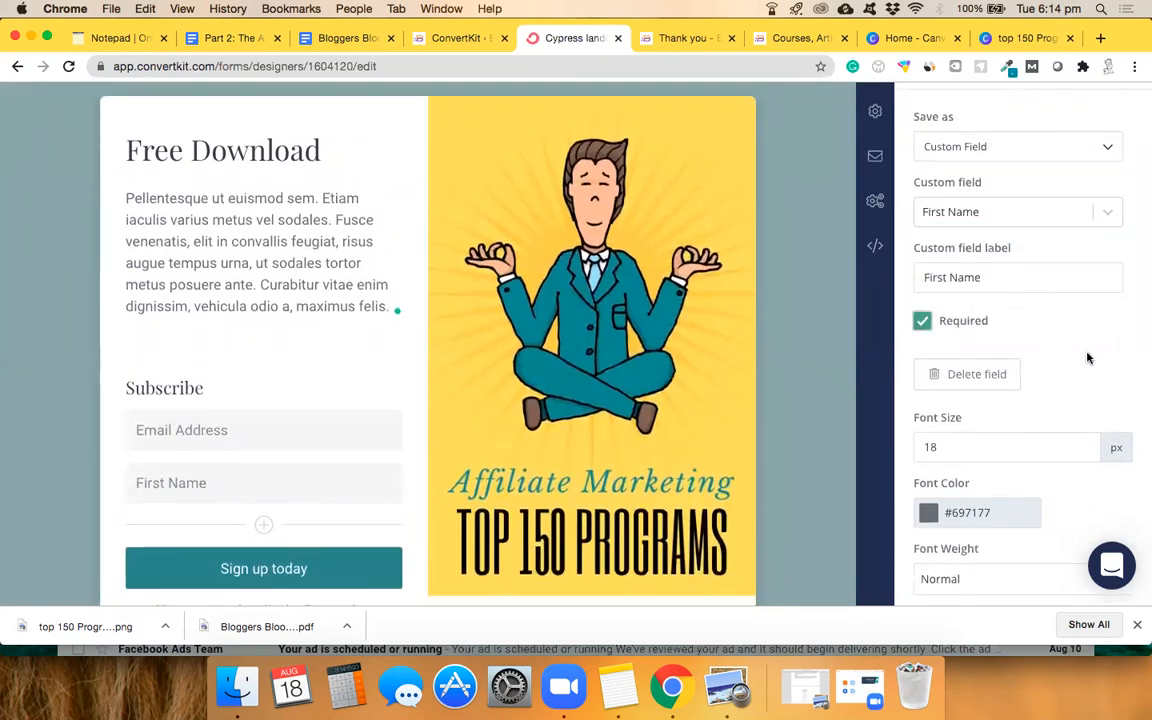
Review the First Name field's styling options and the page's font, background, card color and custom CSS styles.
scroll(1090, 357, "down", 2)
scroll(938, 376, "down", 1)
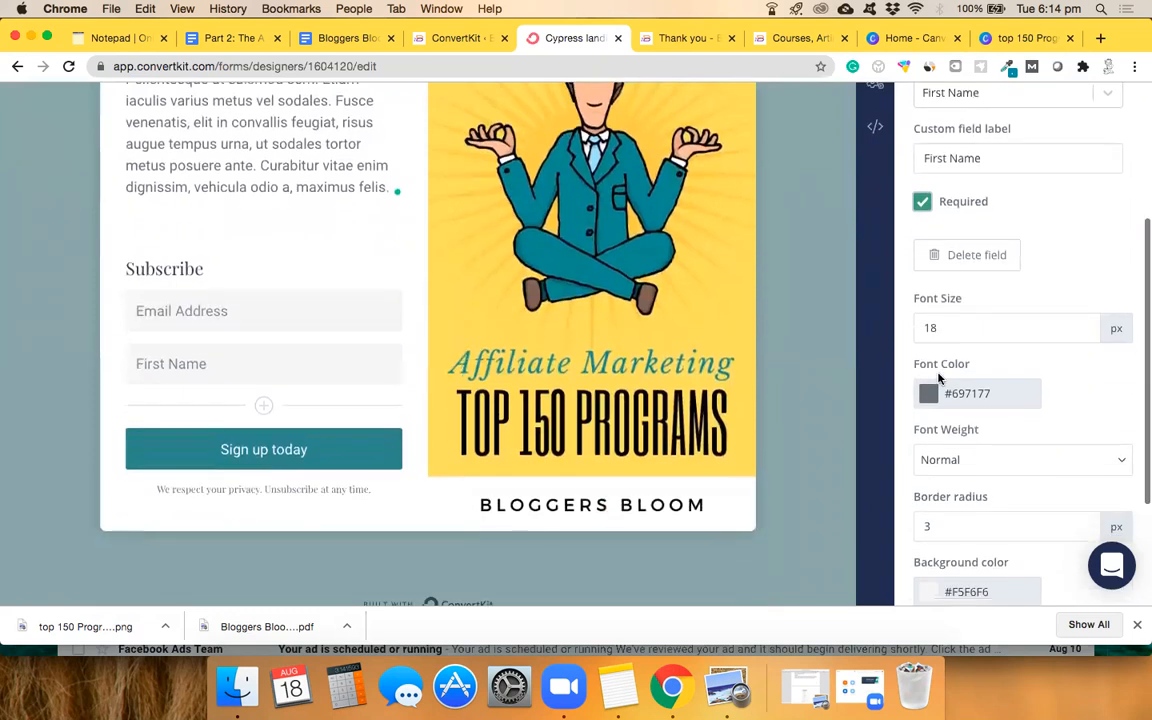
scroll(940, 378, "down", 3)
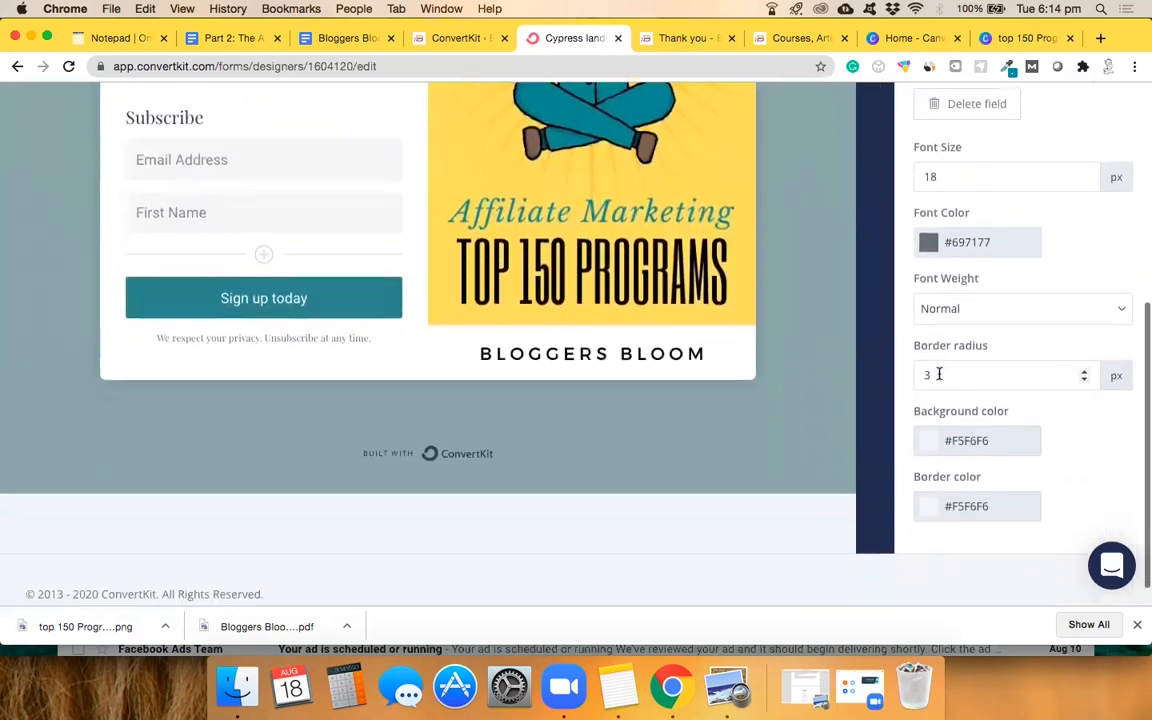
scroll(939, 376, "up", 8)
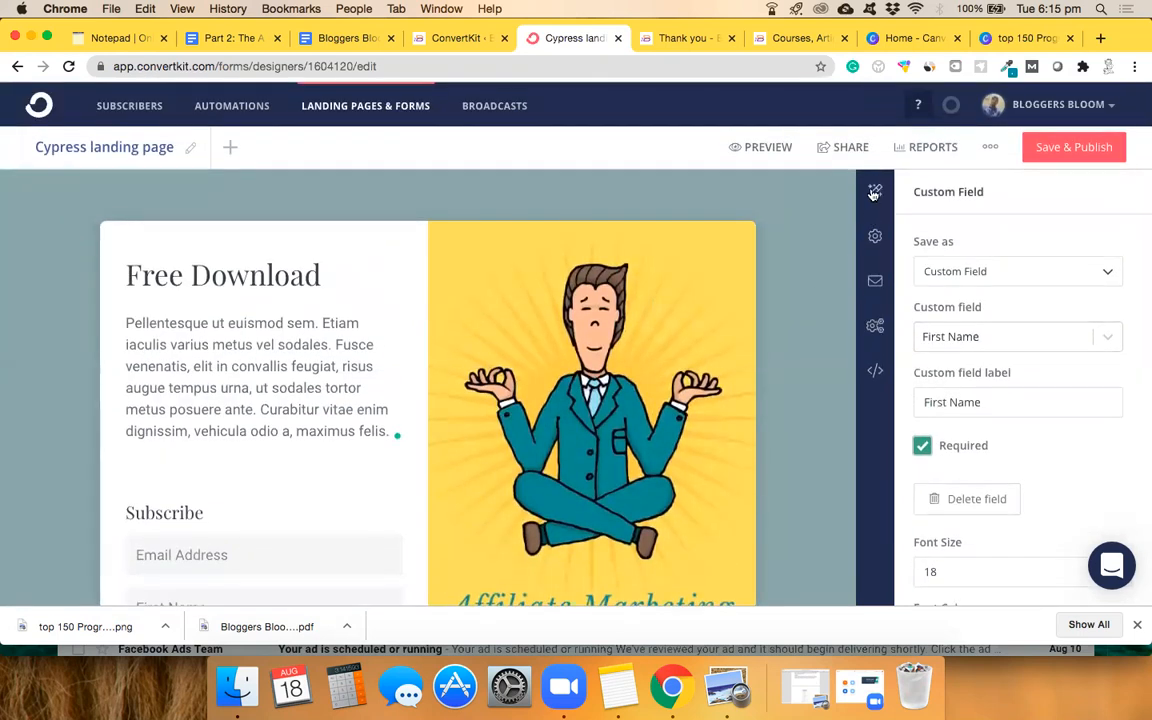
left_click(874, 193)
scroll(959, 195, "down", 3)
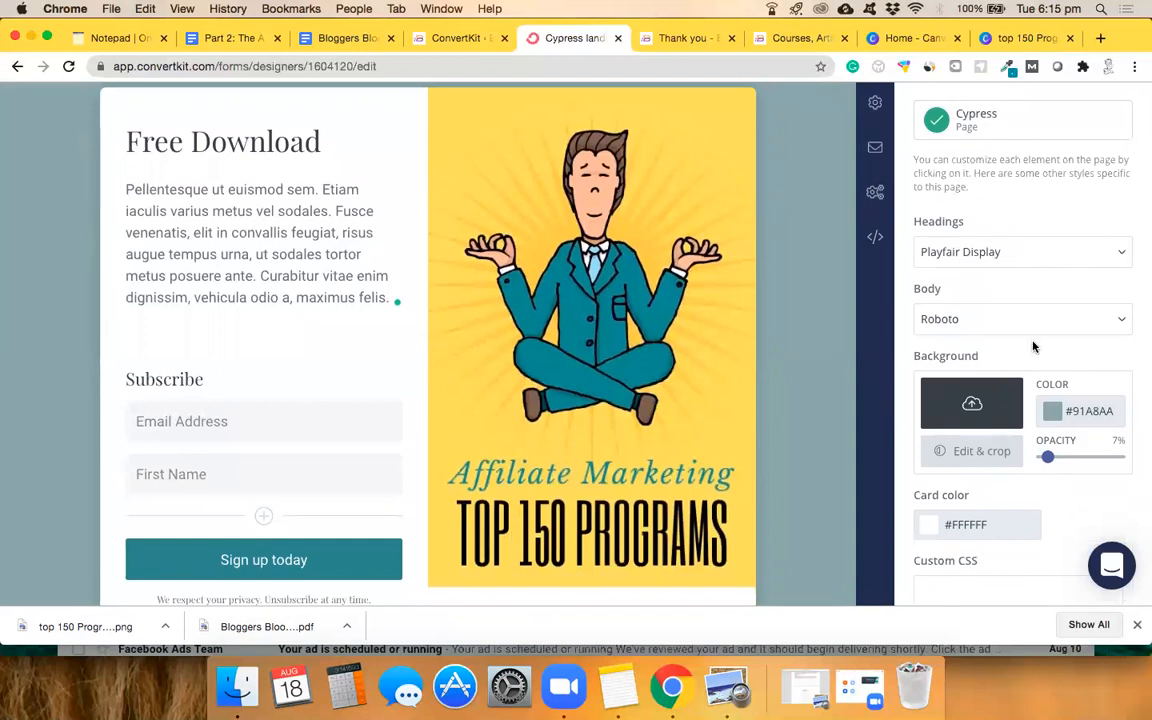
scroll(1020, 340, "down", 2)
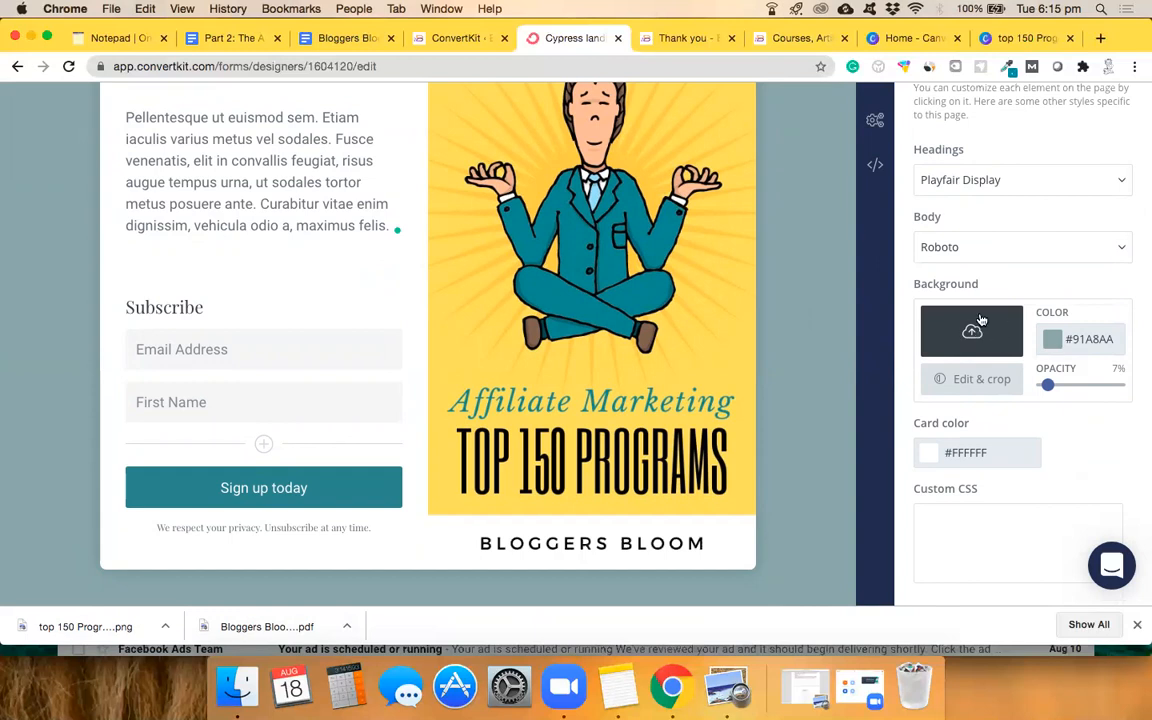
scroll(981, 320, "up", 5)
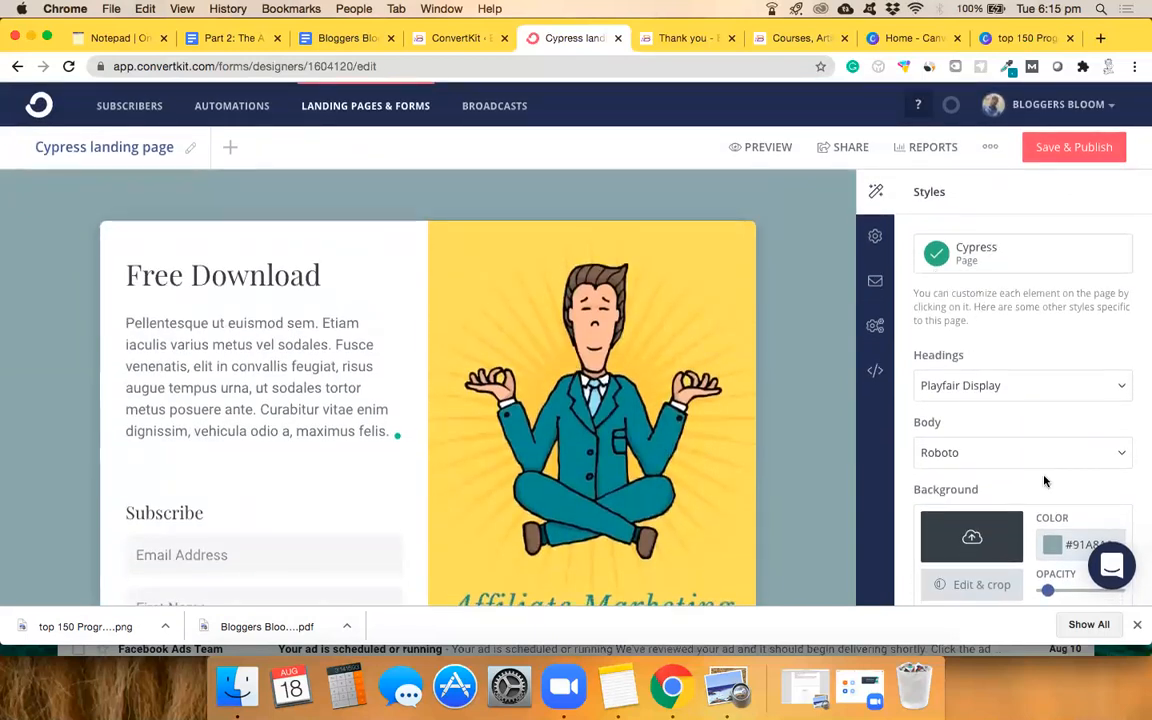
Review the page's domain settings and compare the external-page redirect with the success message shown to new subscribers.
left_click(877, 237)
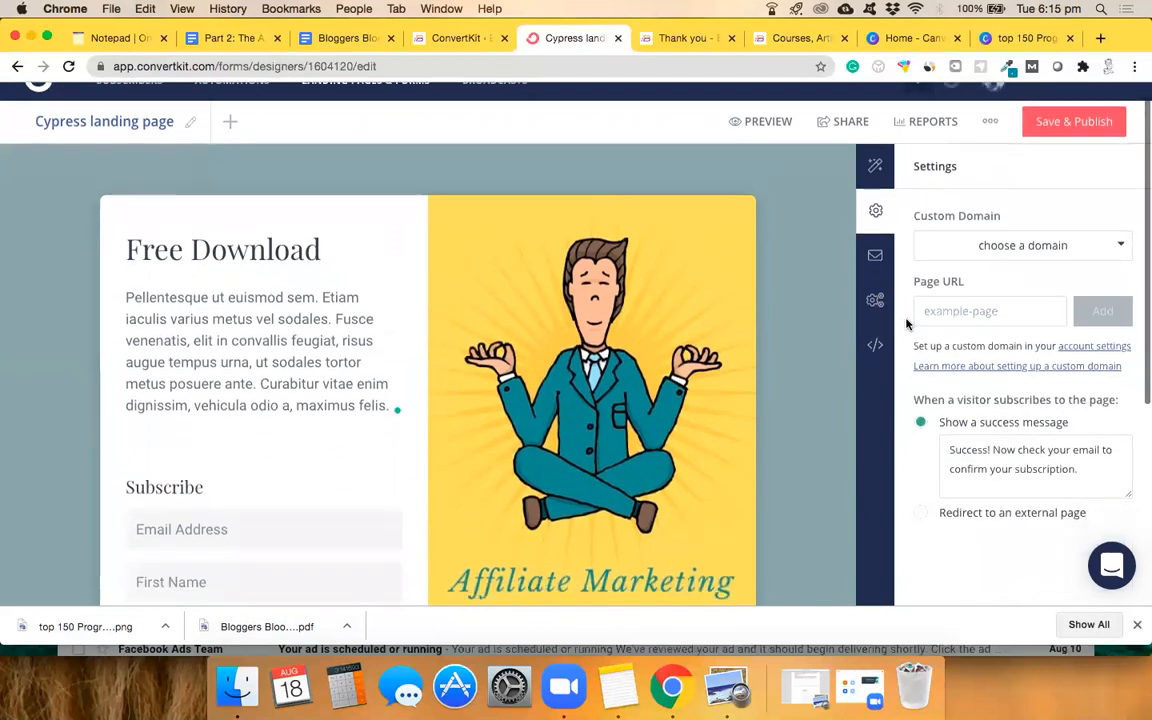
scroll(907, 323, "down", 1)
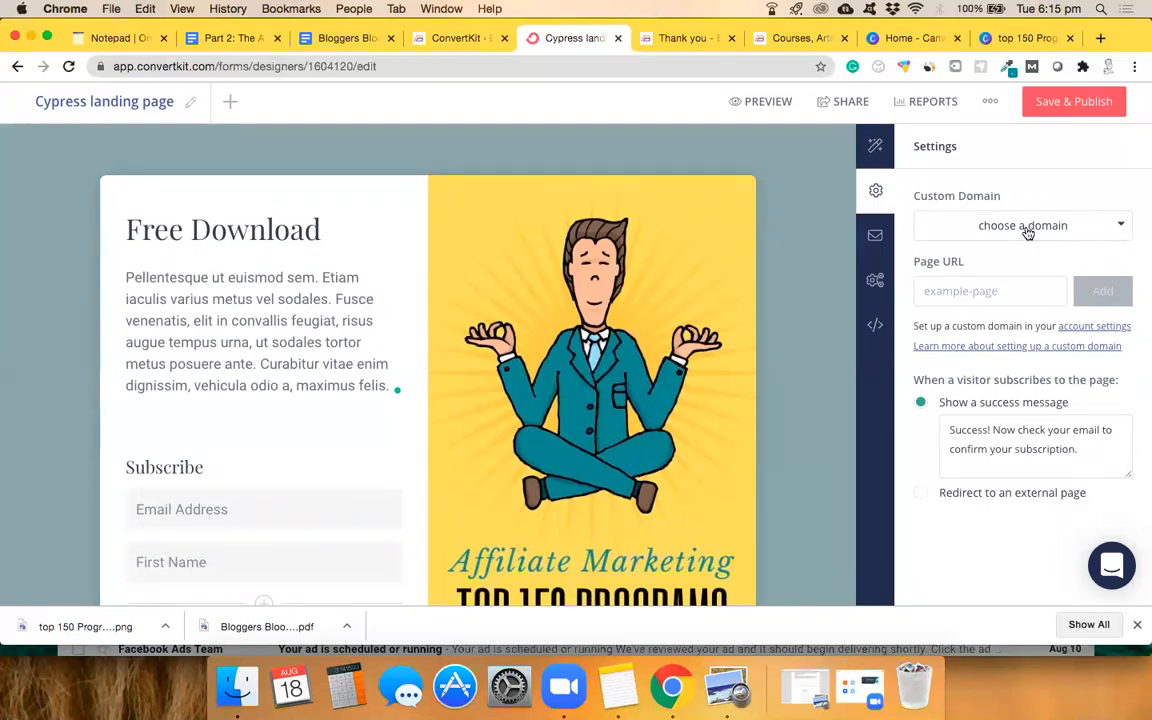
scroll(1027, 231, "down", 2)
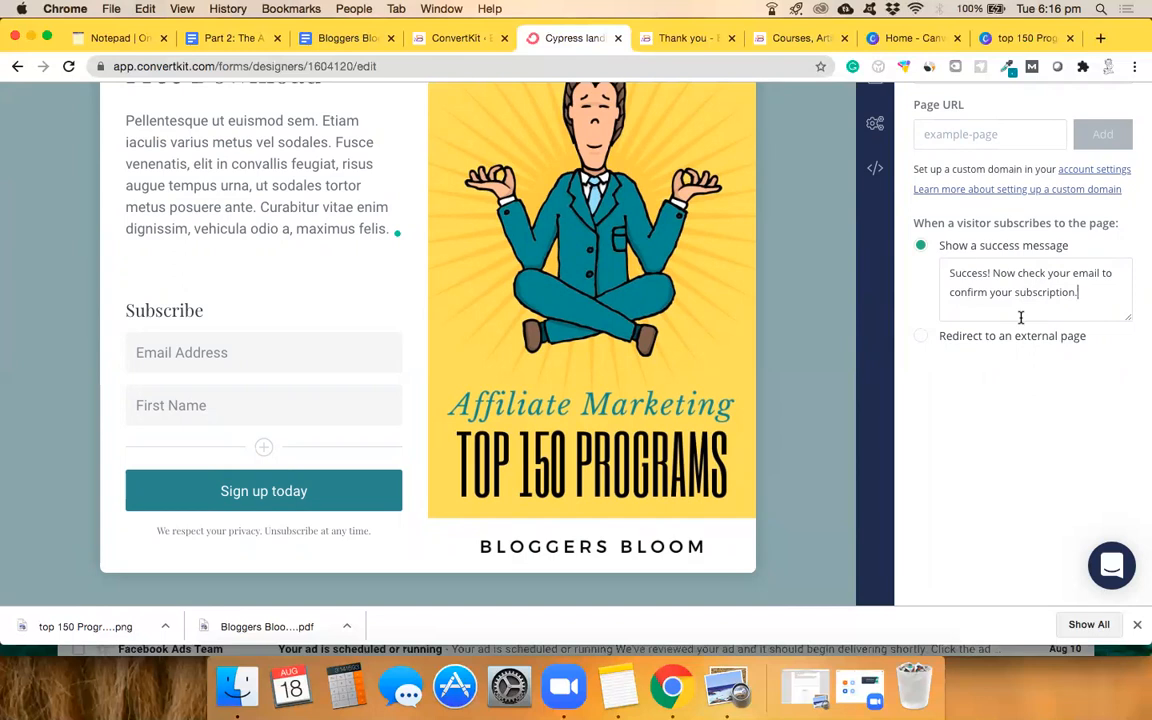
scroll(1021, 317, "up", 1)
scroll(1021, 317, "up", 1)
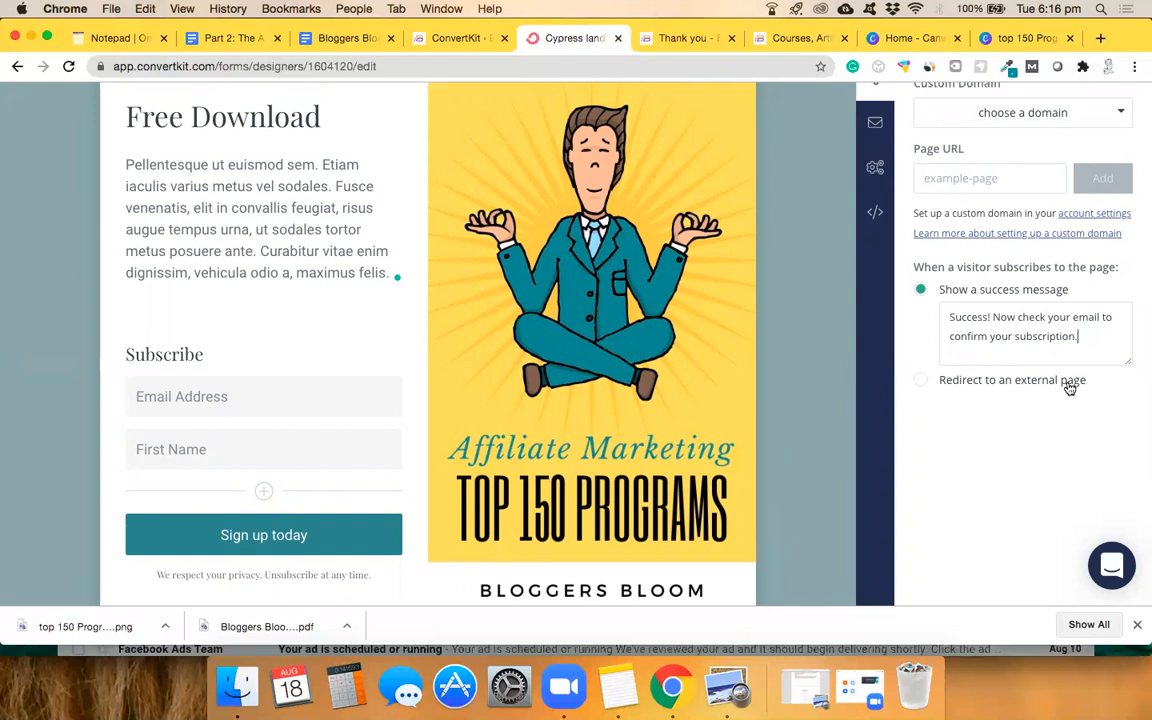
left_click(921, 380)
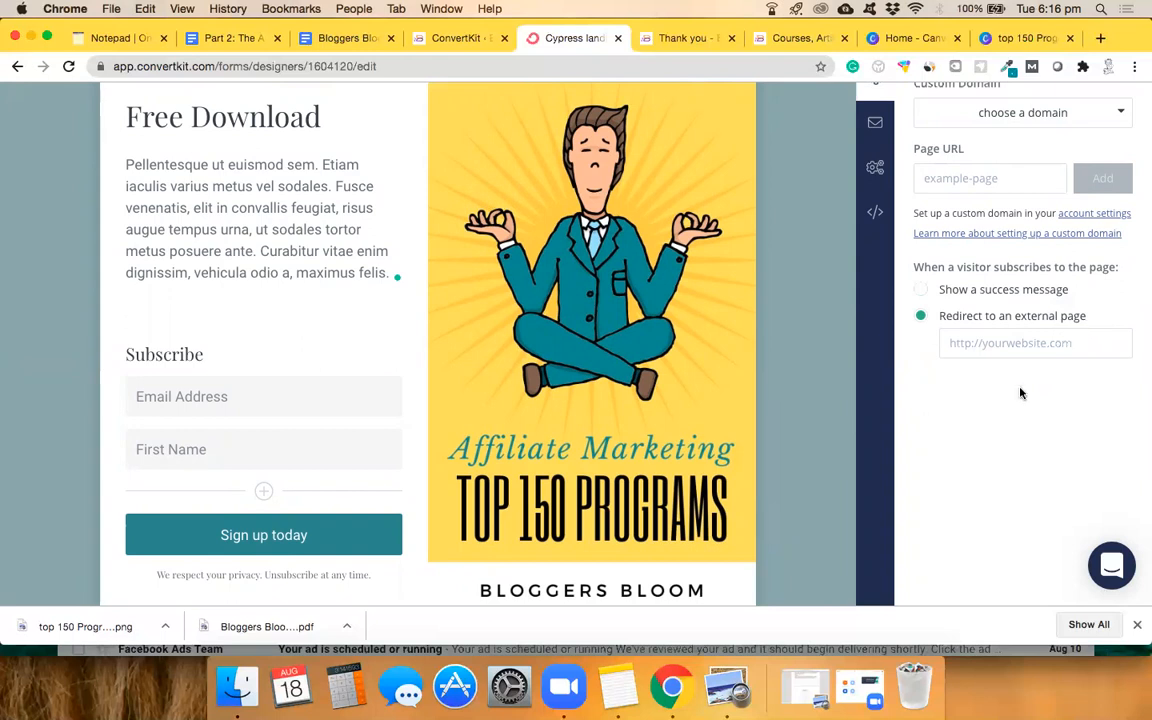
left_click(997, 289)
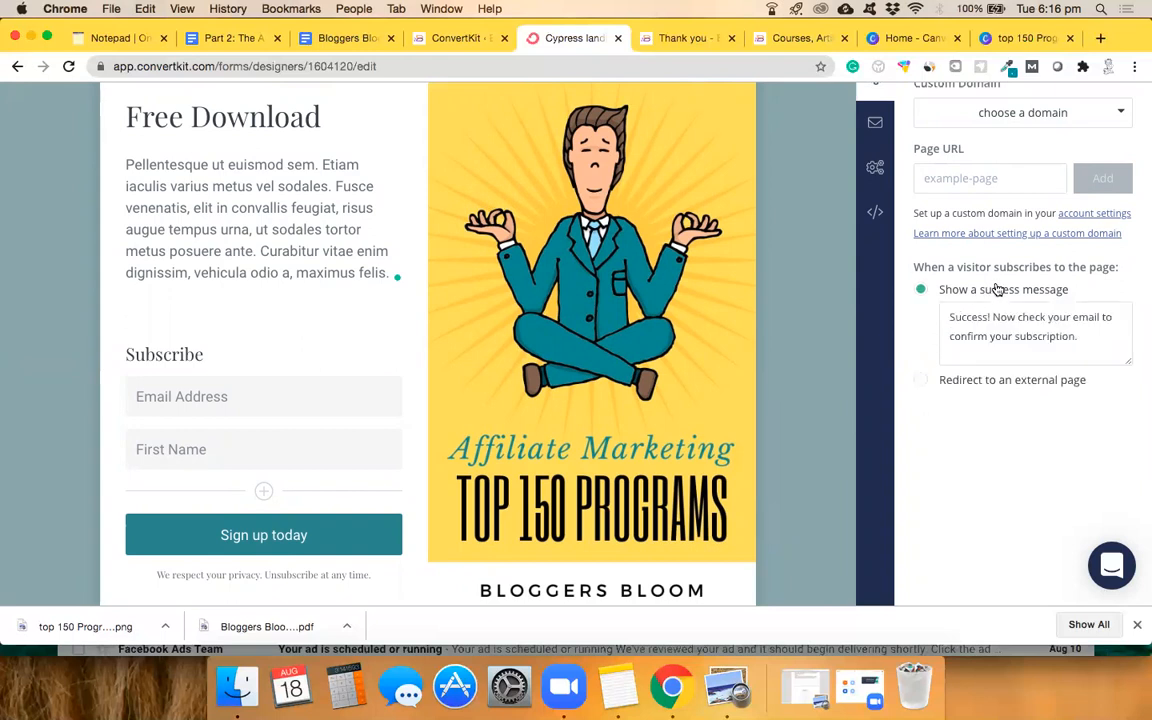
Review the incentive email's sender, subject line and confirmation message, and save the email contents.
scroll(997, 432, "up", 2)
scroll(997, 432, "up", 2)
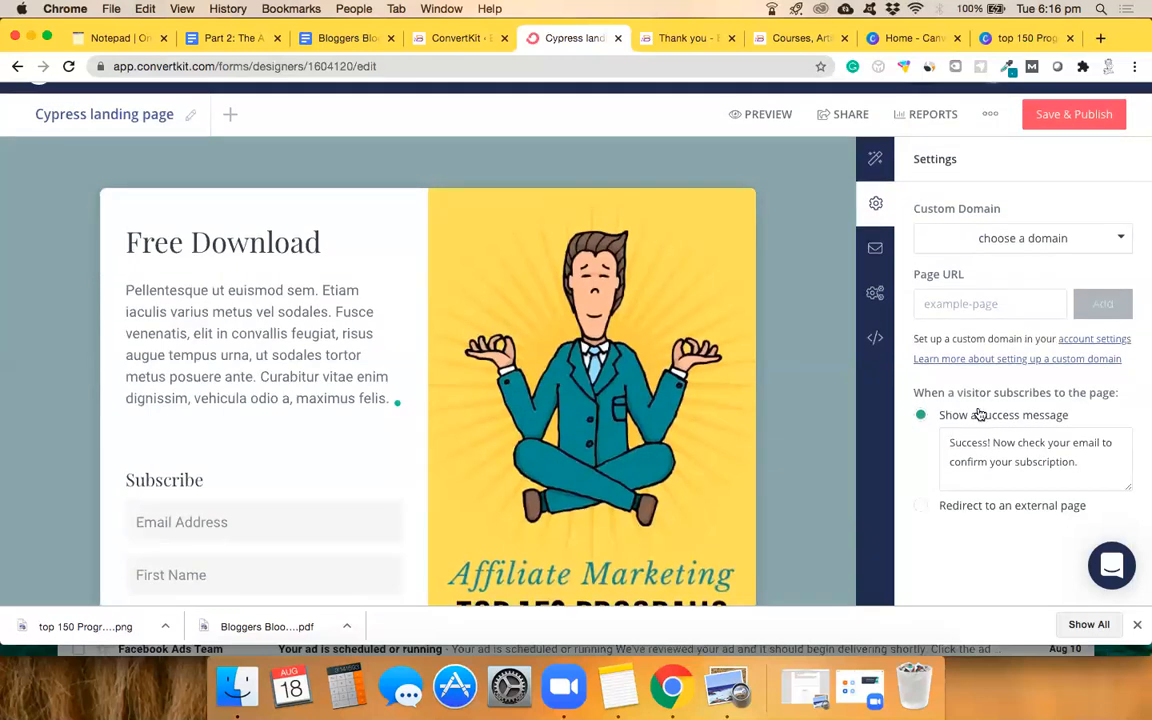
left_click(875, 247)
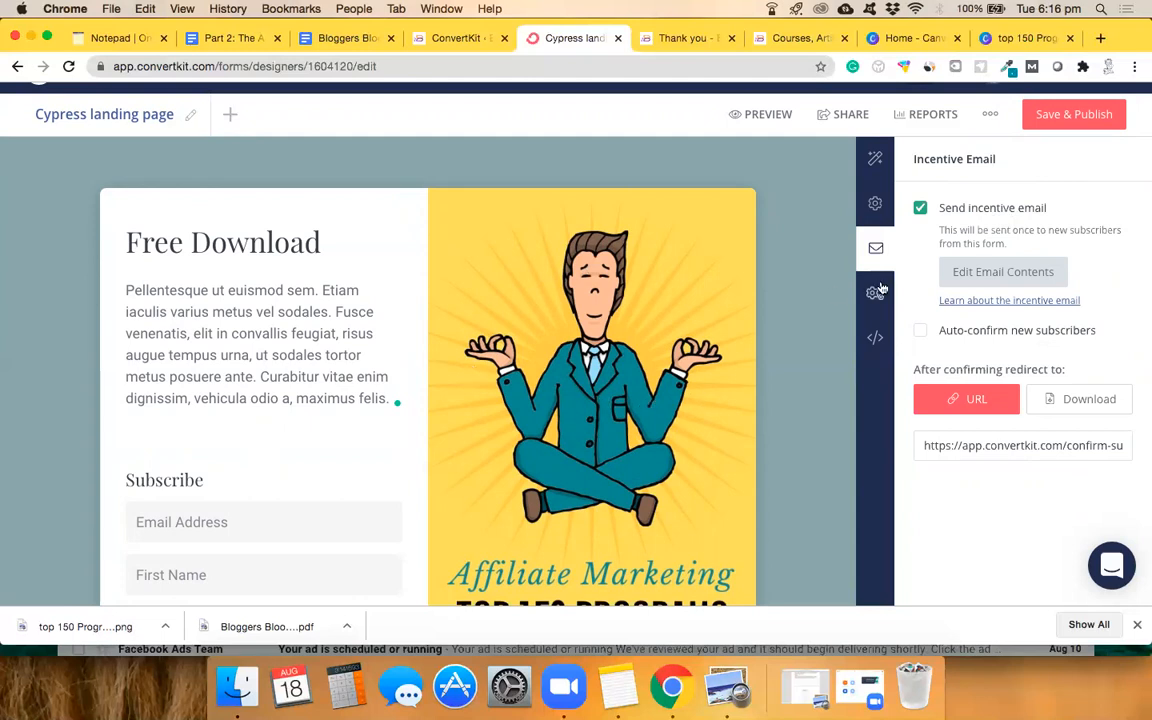
left_click(1024, 274)
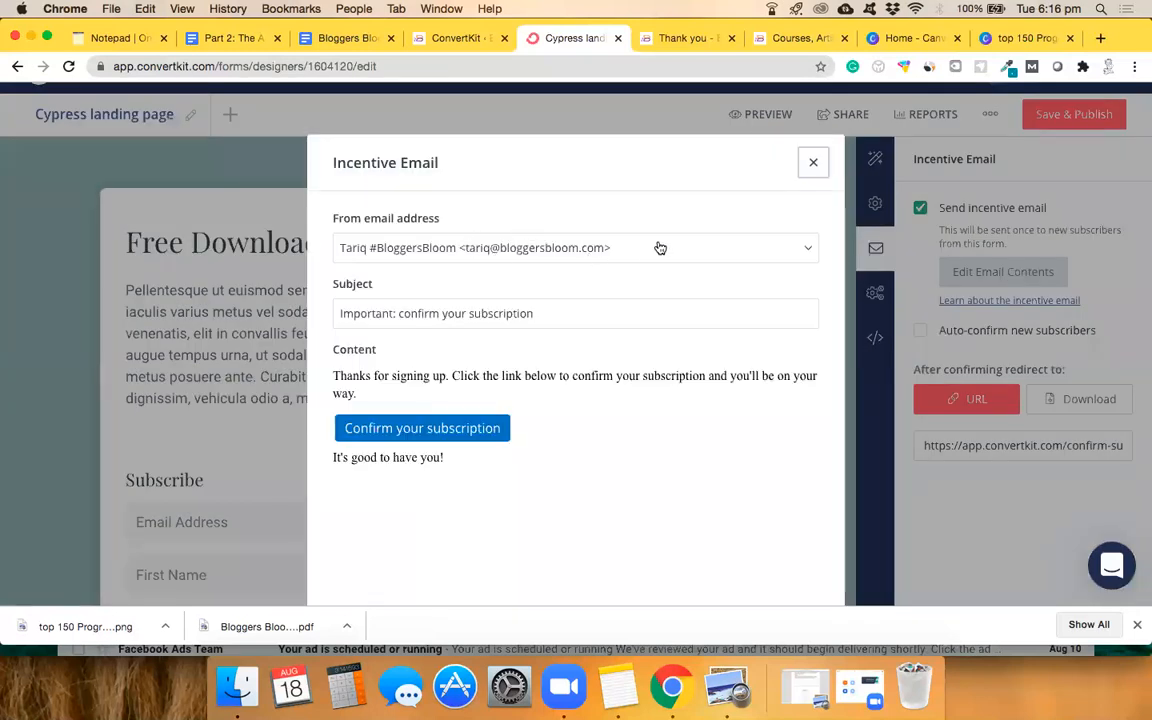
scroll(660, 247, "down", 1)
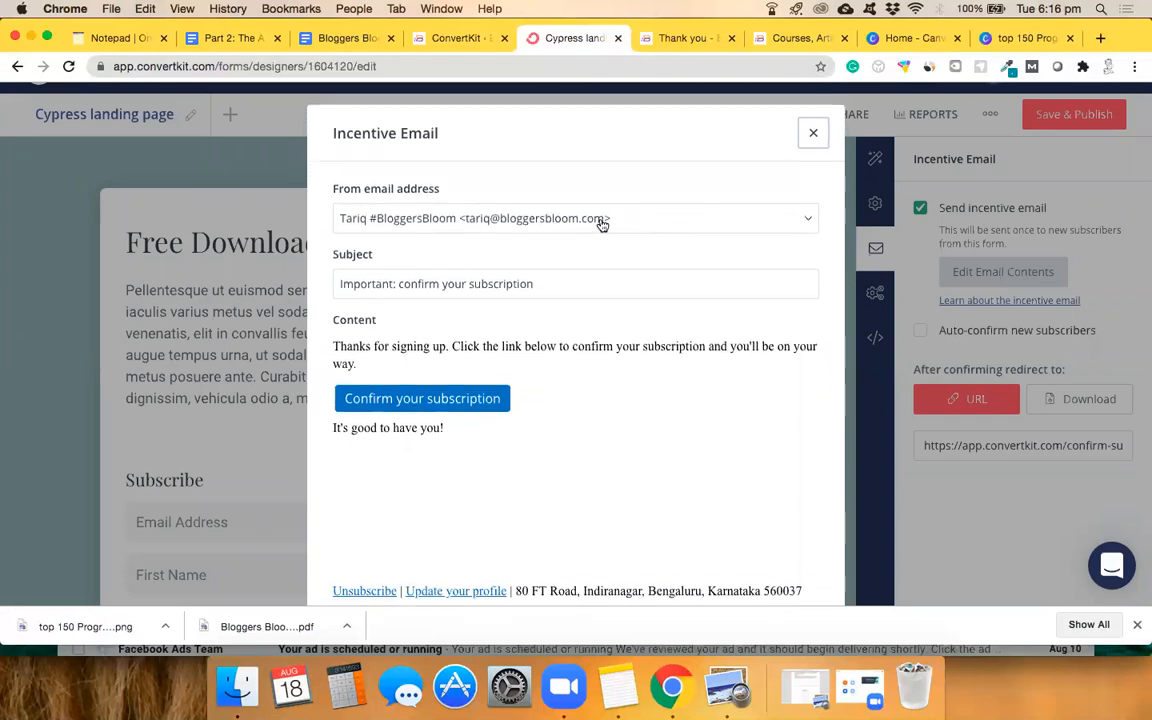
triple_click(562, 285)
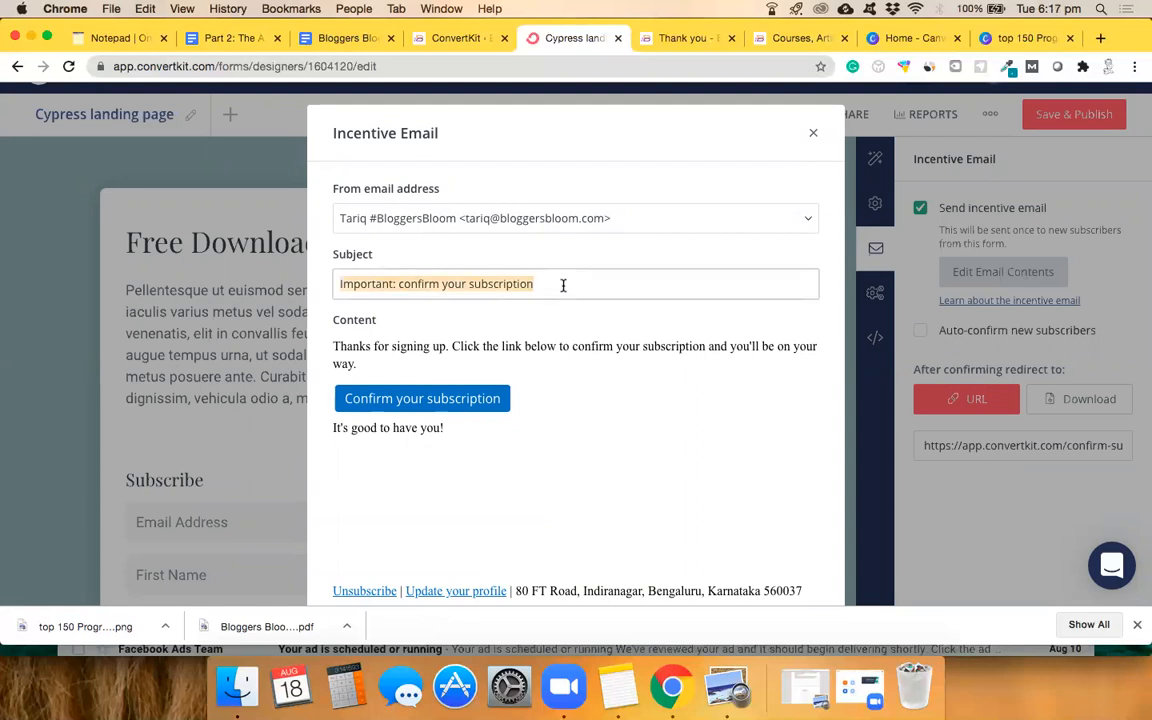
left_click(467, 341)
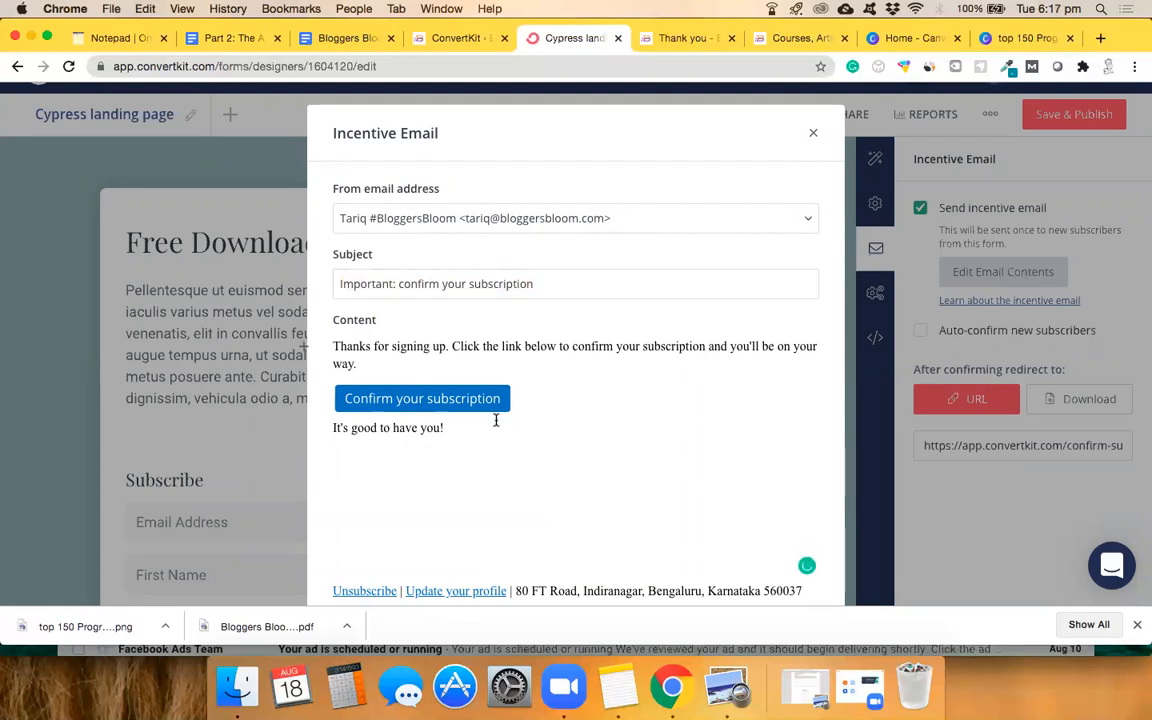
scroll(496, 420, "down", 1)
scroll(496, 420, "up", 1)
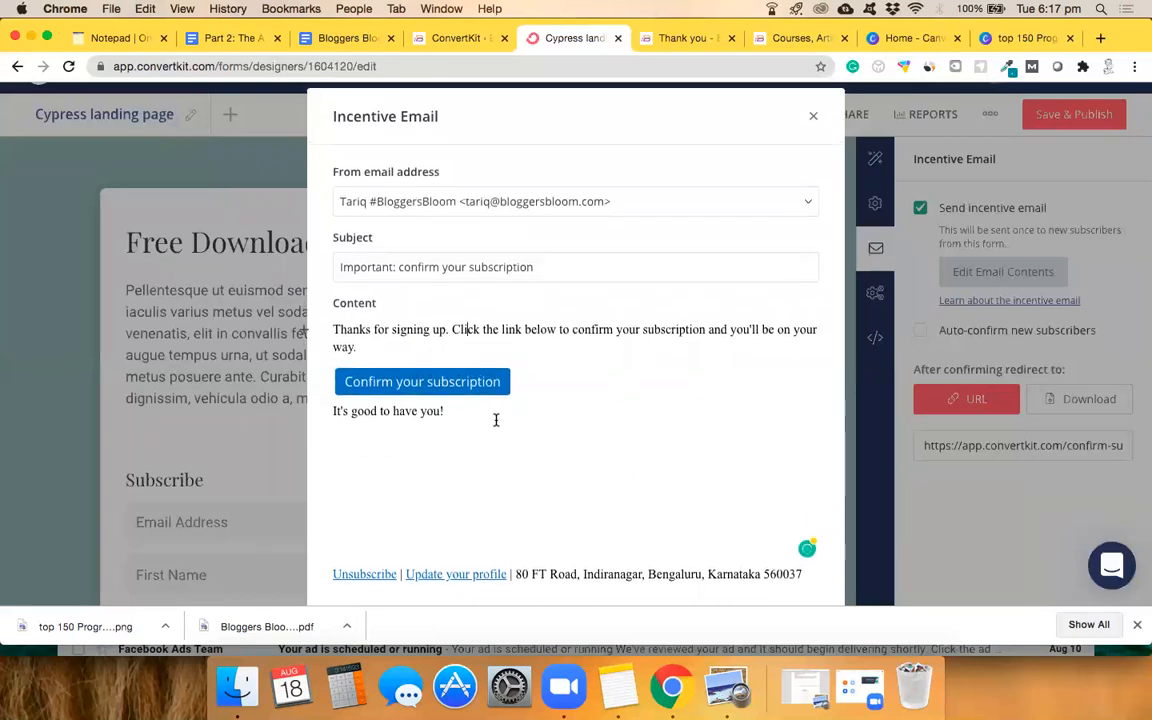
scroll(496, 420, "up", 1)
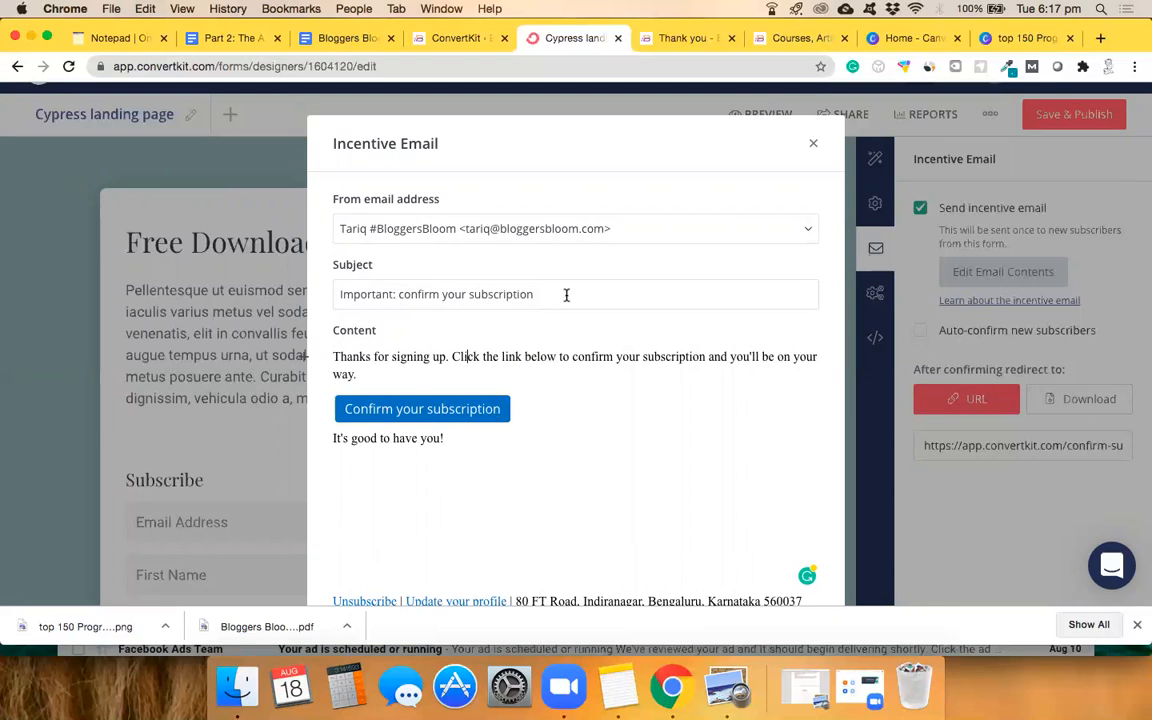
scroll(787, 380, "down", 1)
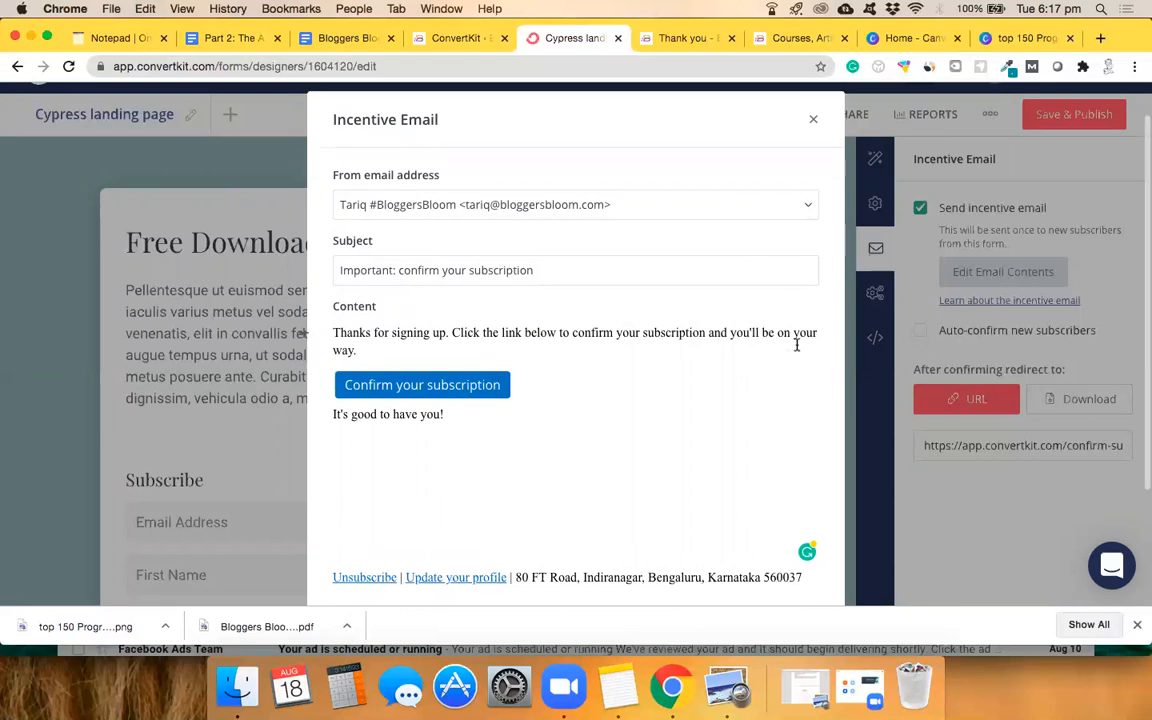
scroll(798, 235, "down", 4)
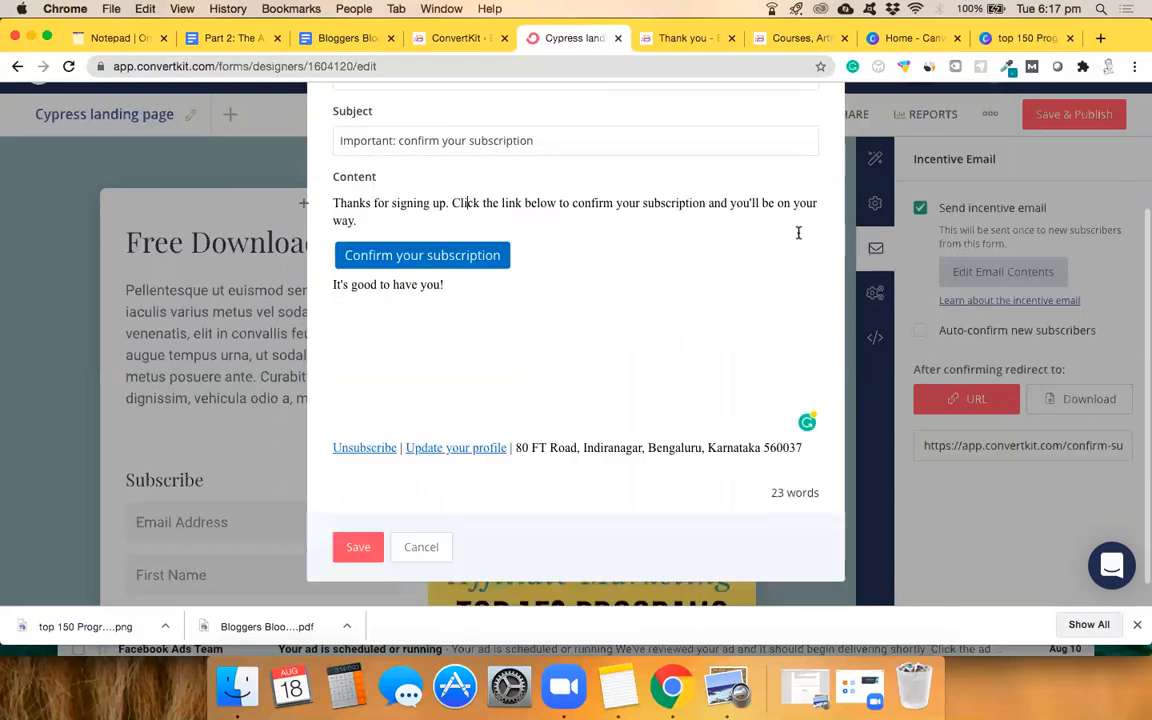
scroll(790, 240, "down", 1)
left_click(352, 556)
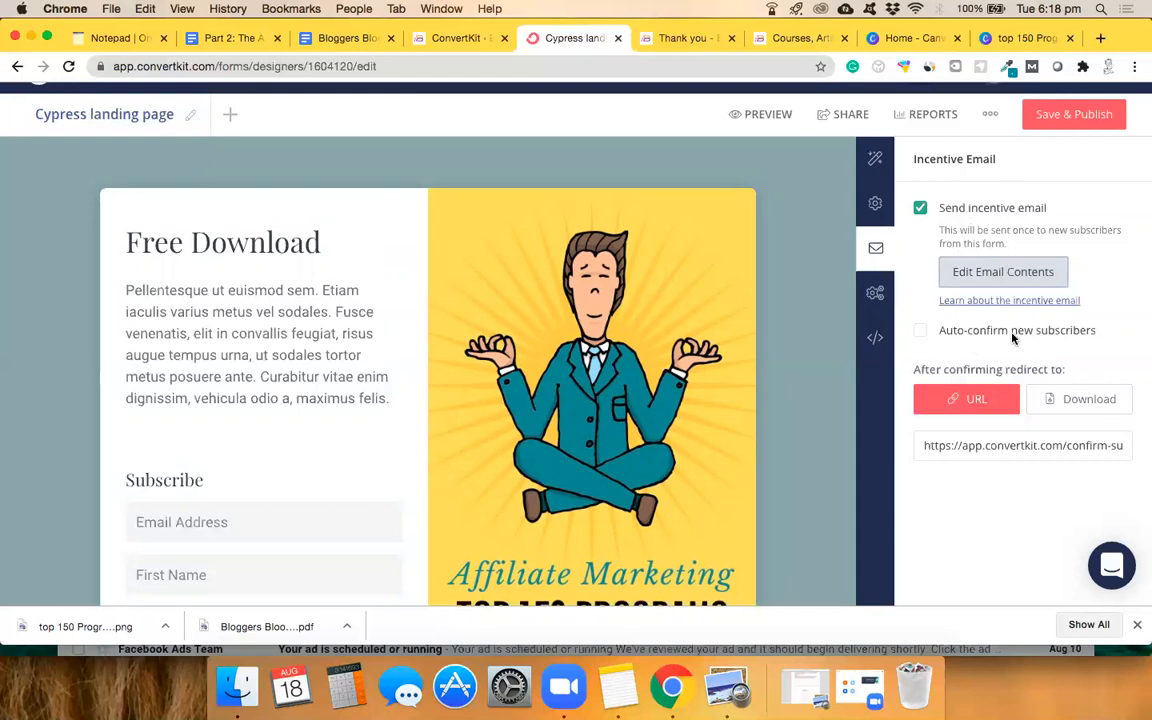
Compare the file download and URL options for the redirect after confirmation, ending on URL.
scroll(1092, 338, "down", 1)
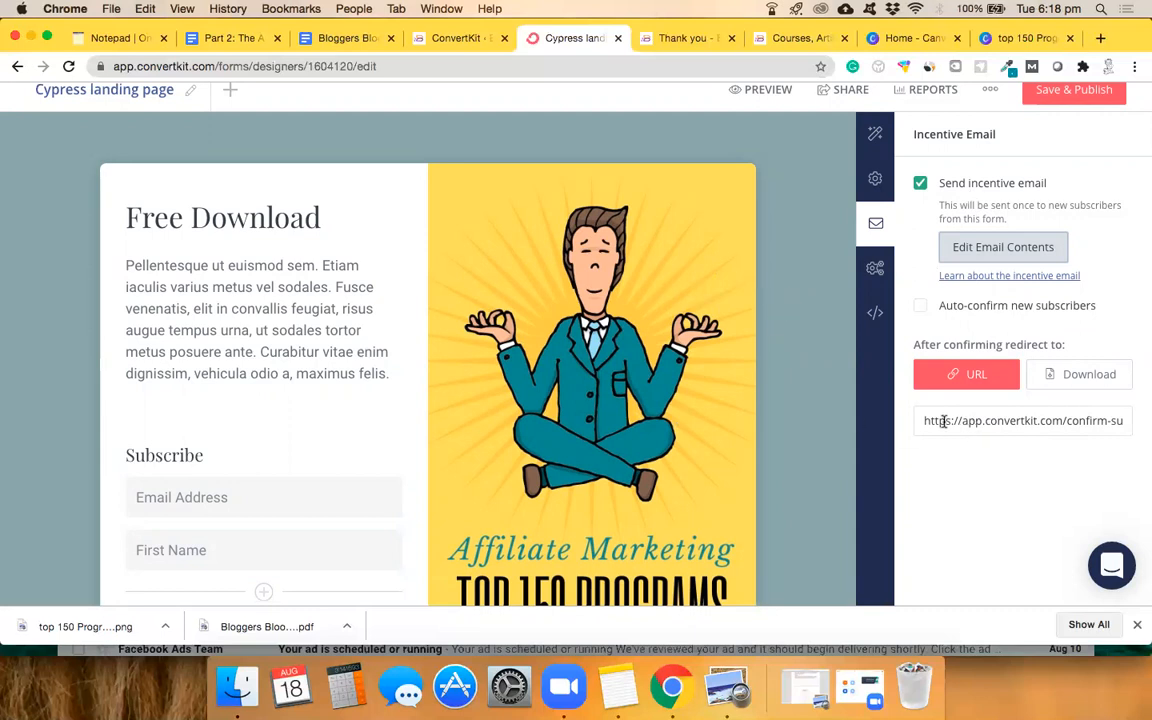
left_click(1089, 383)
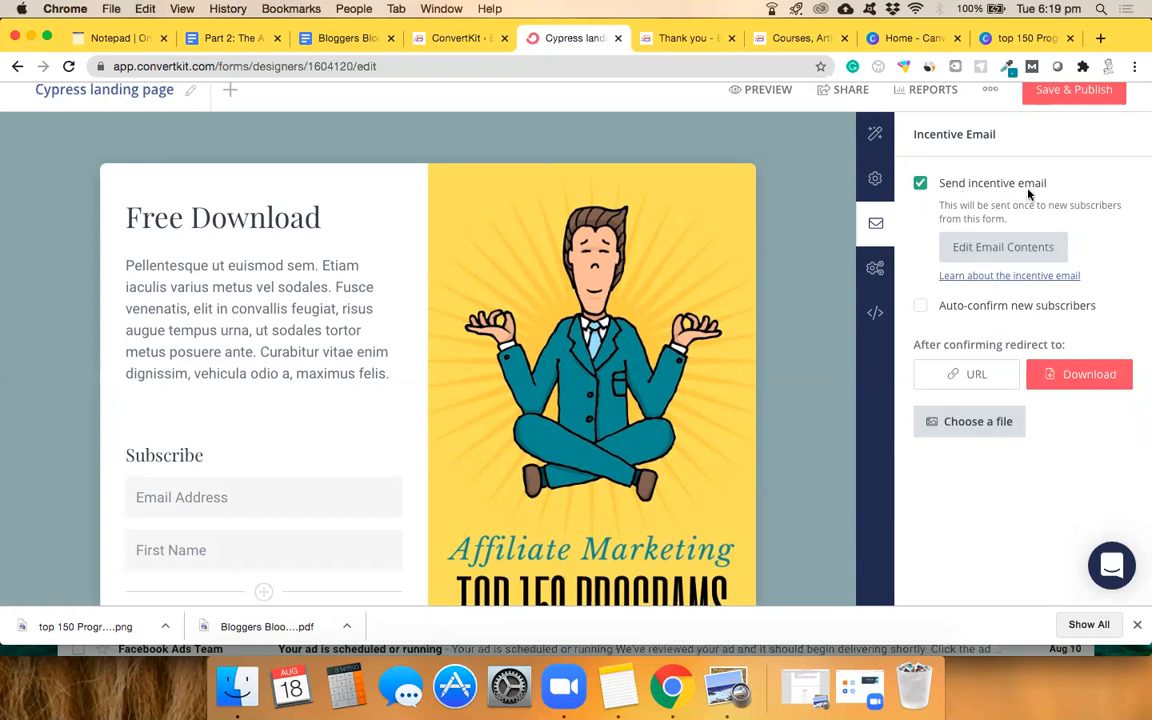
scroll(1029, 194, "up", 1)
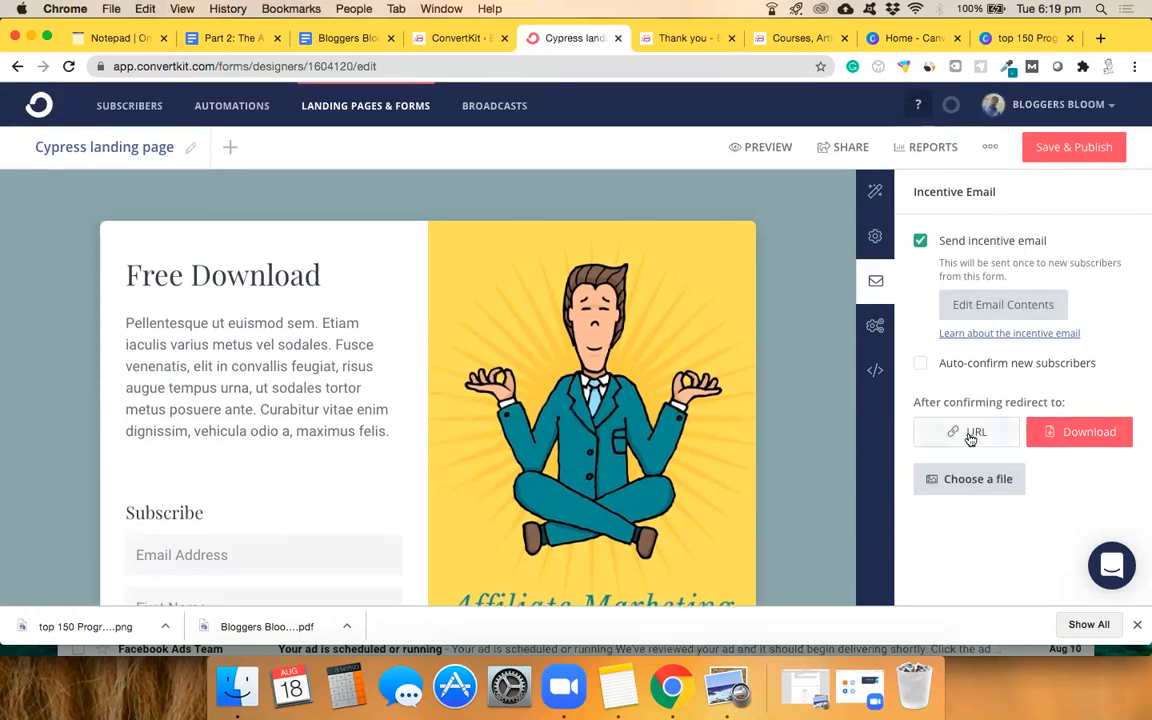
left_click(969, 438)
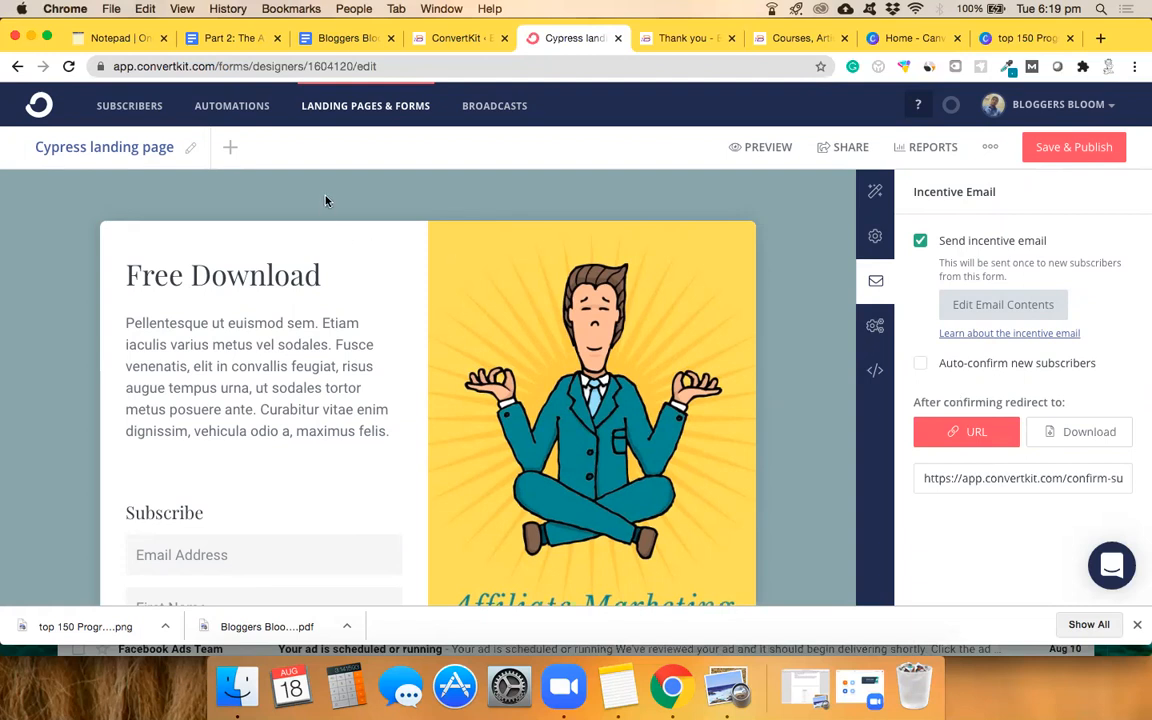
Rename the landing page as "Sample Free ebook Download".
left_click(191, 147)
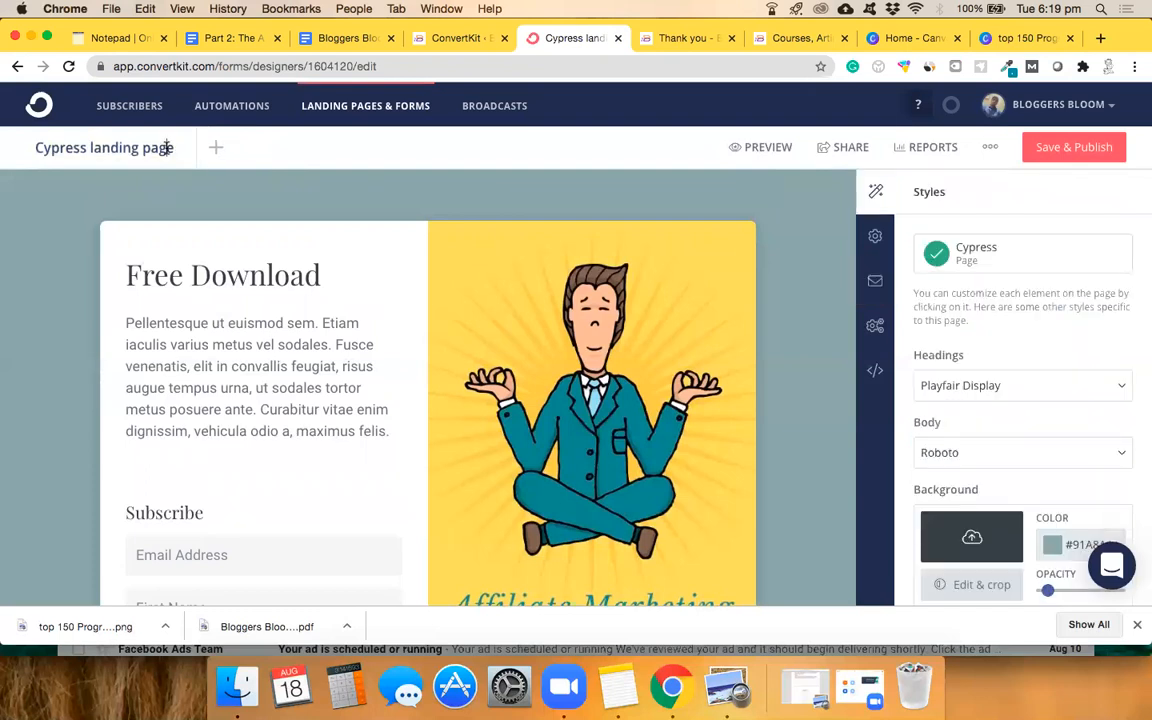
key("super+a")
type("Samp")
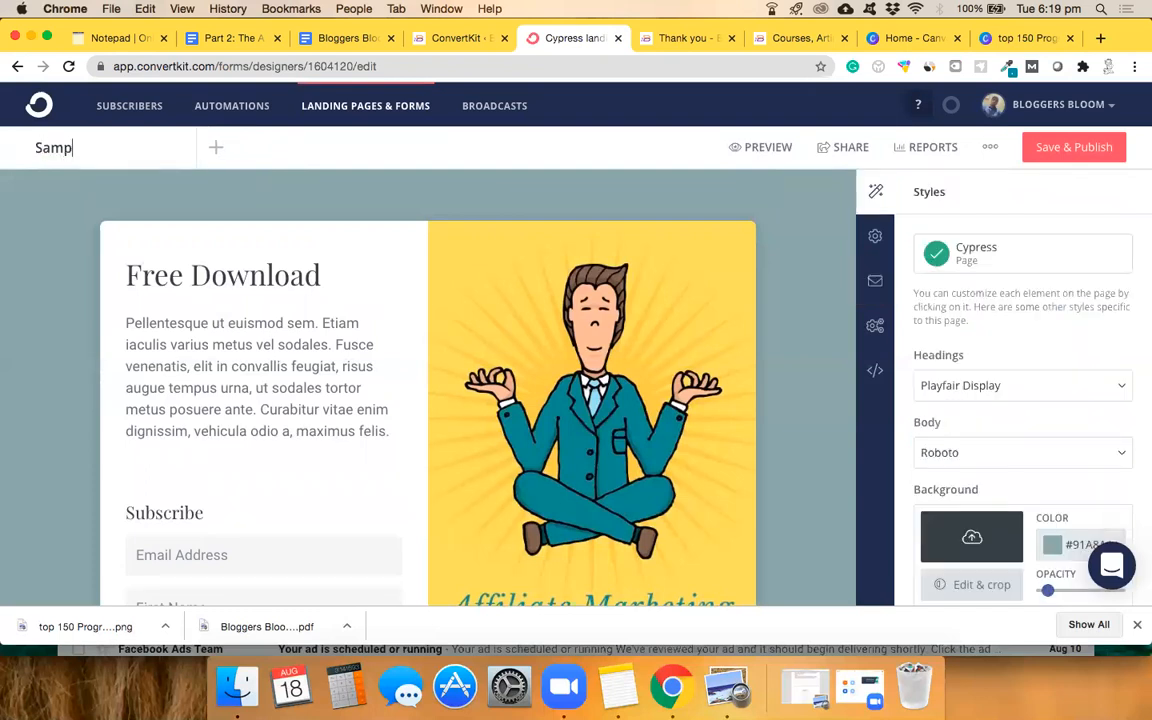
type("le Free Download")
type(" E")
key("BackSpace")
key("BackSpace")
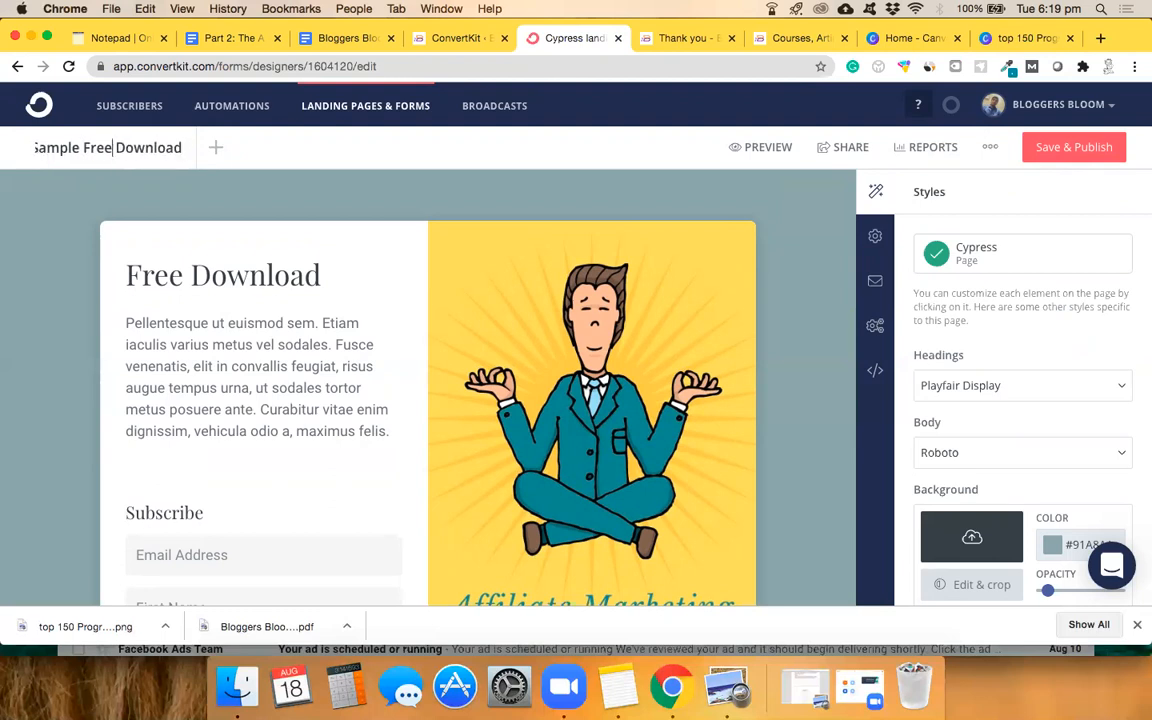
type("ebook")
left_click(173, 207)
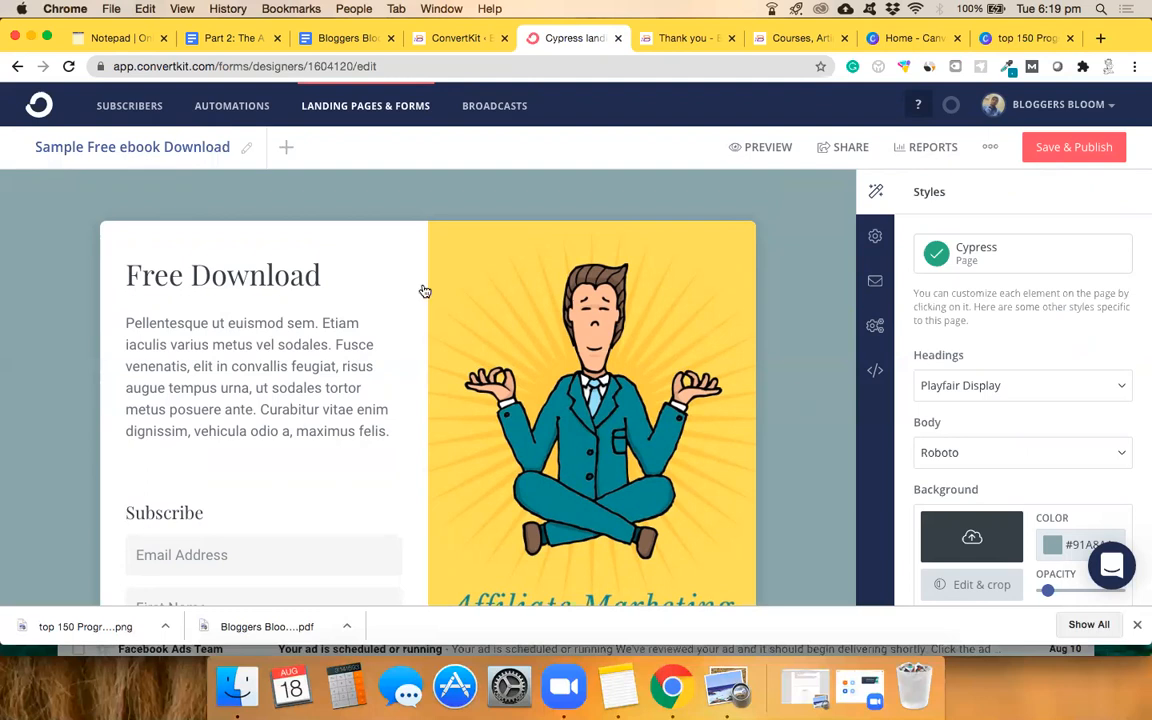
Try adding a separate Thank You Page to the landing page and check its settings.
left_click(290, 152)
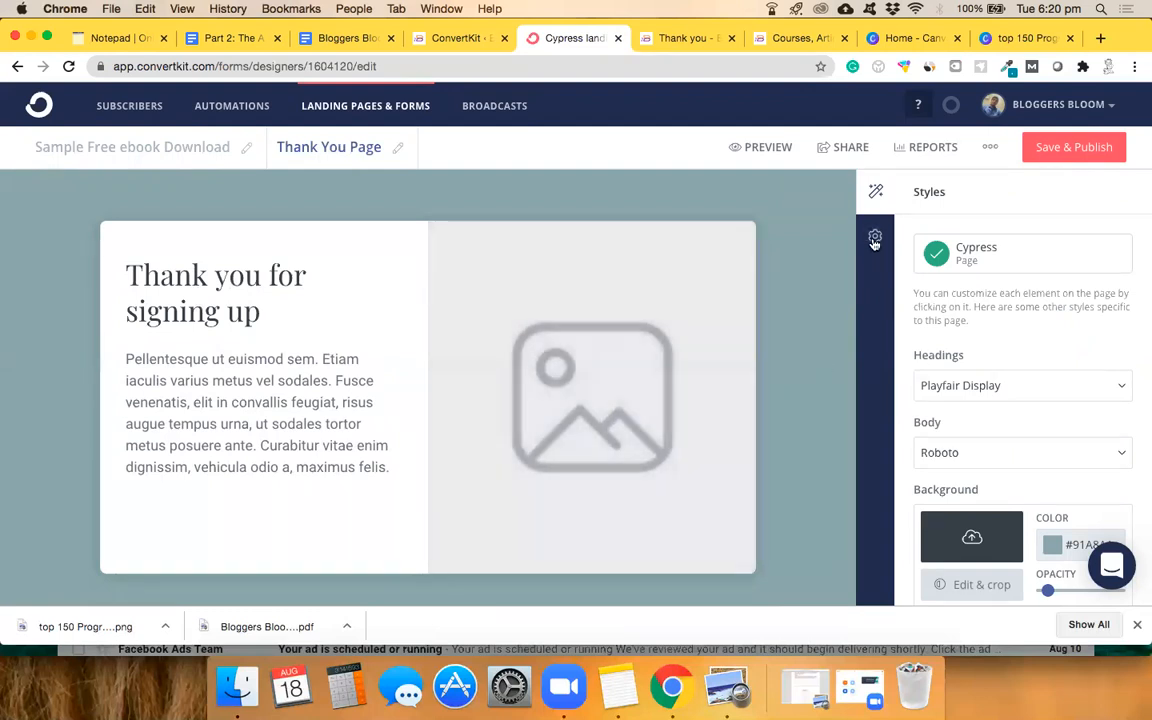
left_click(875, 238)
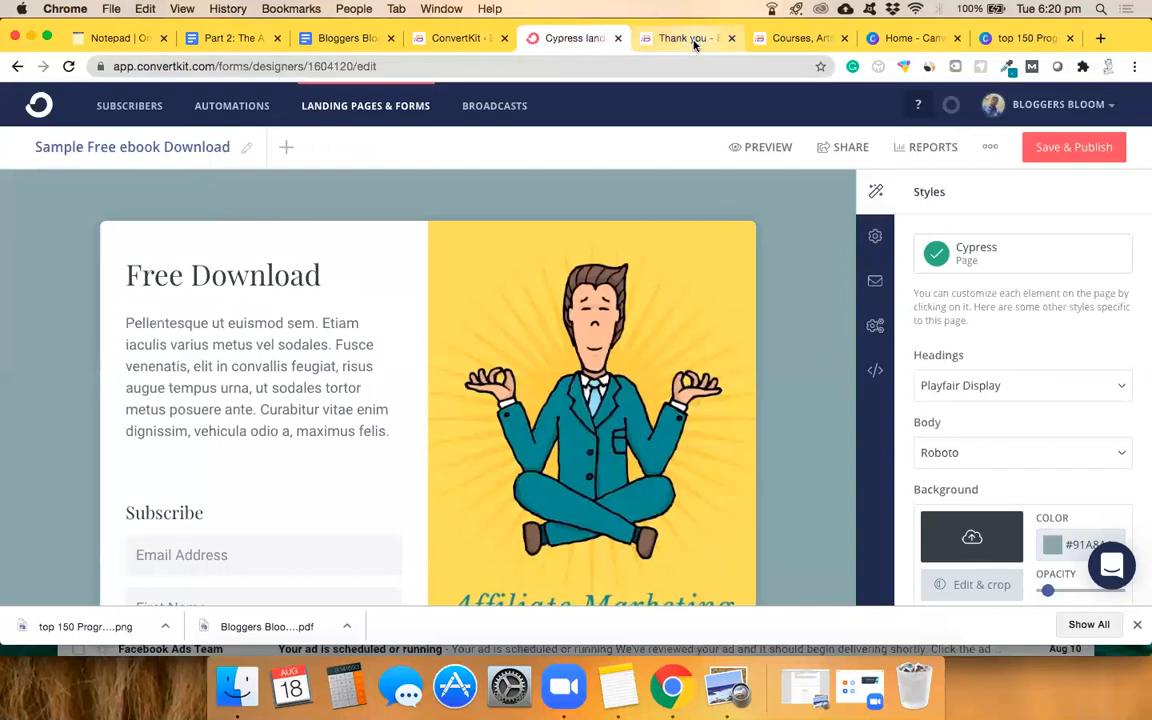
scroll(738, 391, "down", 2)
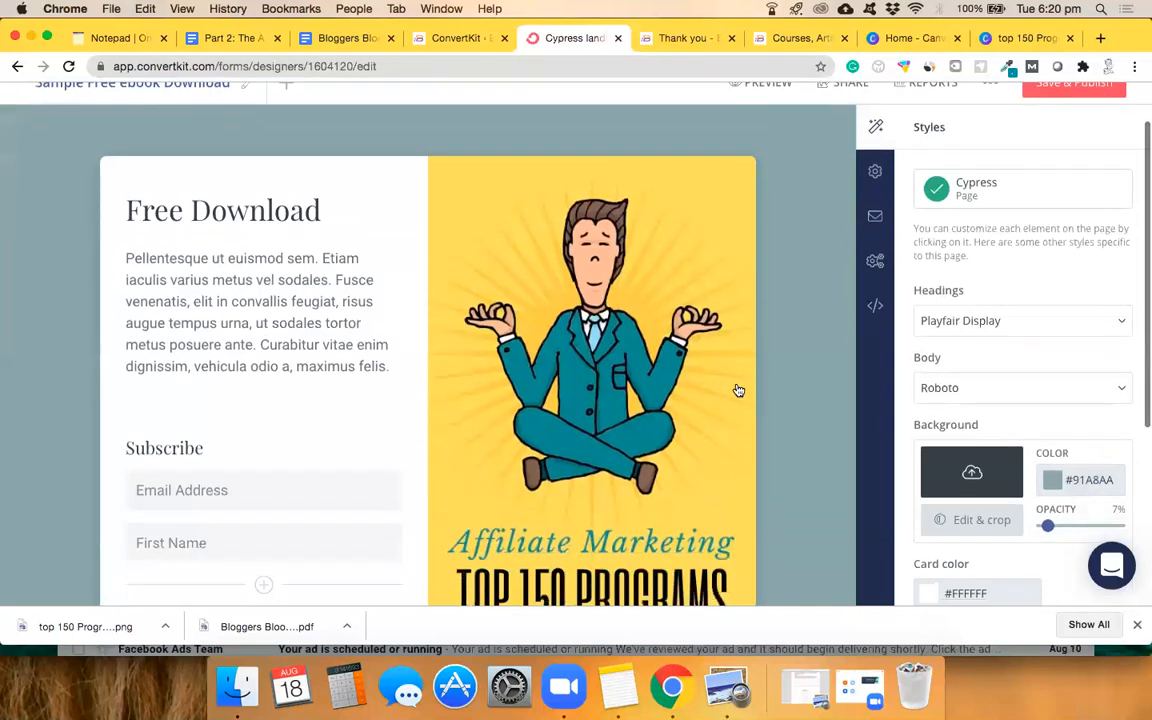
scroll(738, 391, "down", 1)
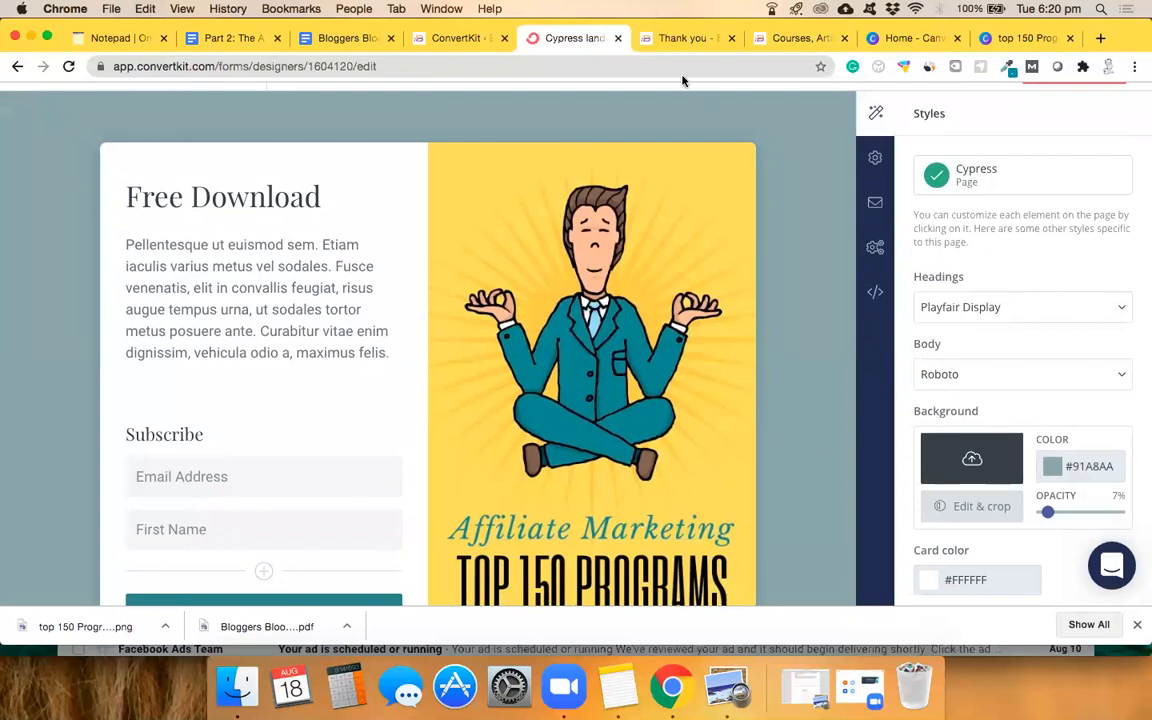
Examine the blog's existing thank-you page, including its Facebook group invitation, safe-list request and closing message.
left_click(685, 41)
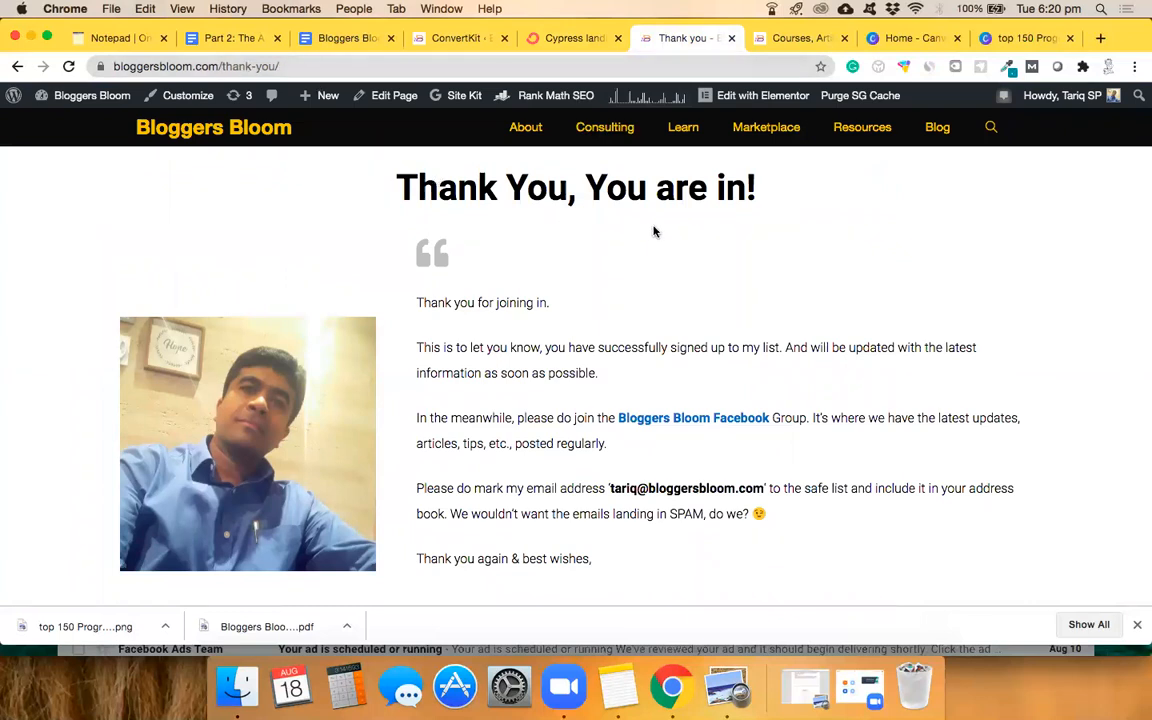
scroll(654, 231, "down", 2)
scroll(653, 231, "up", 2)
scroll(527, 205, "down", 3)
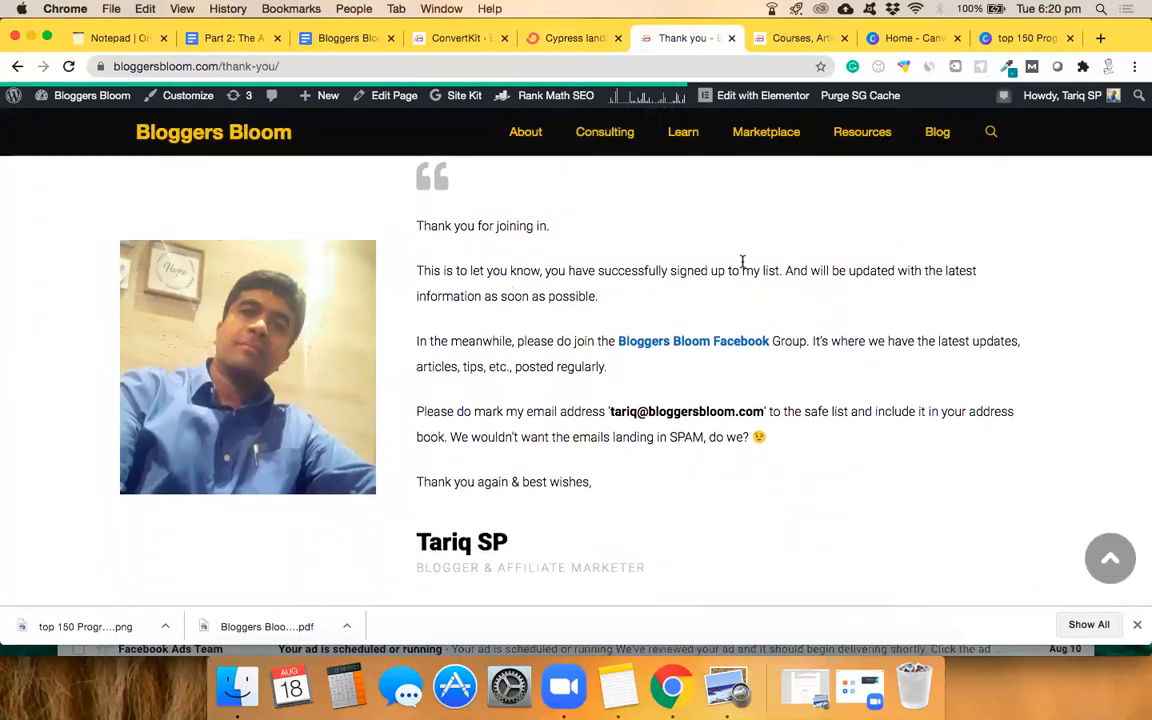
left_click_drag(573, 341, 823, 341)
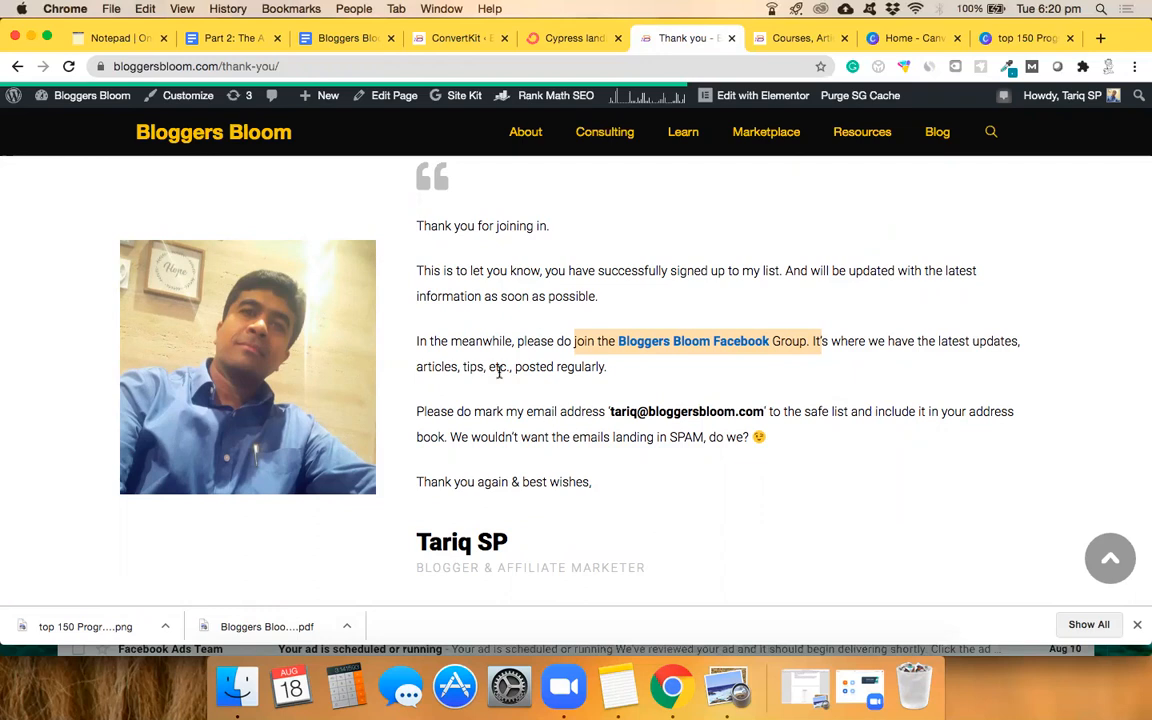
left_click(470, 340)
left_click_drag(558, 341, 865, 341)
scroll(865, 341, "down", 2)
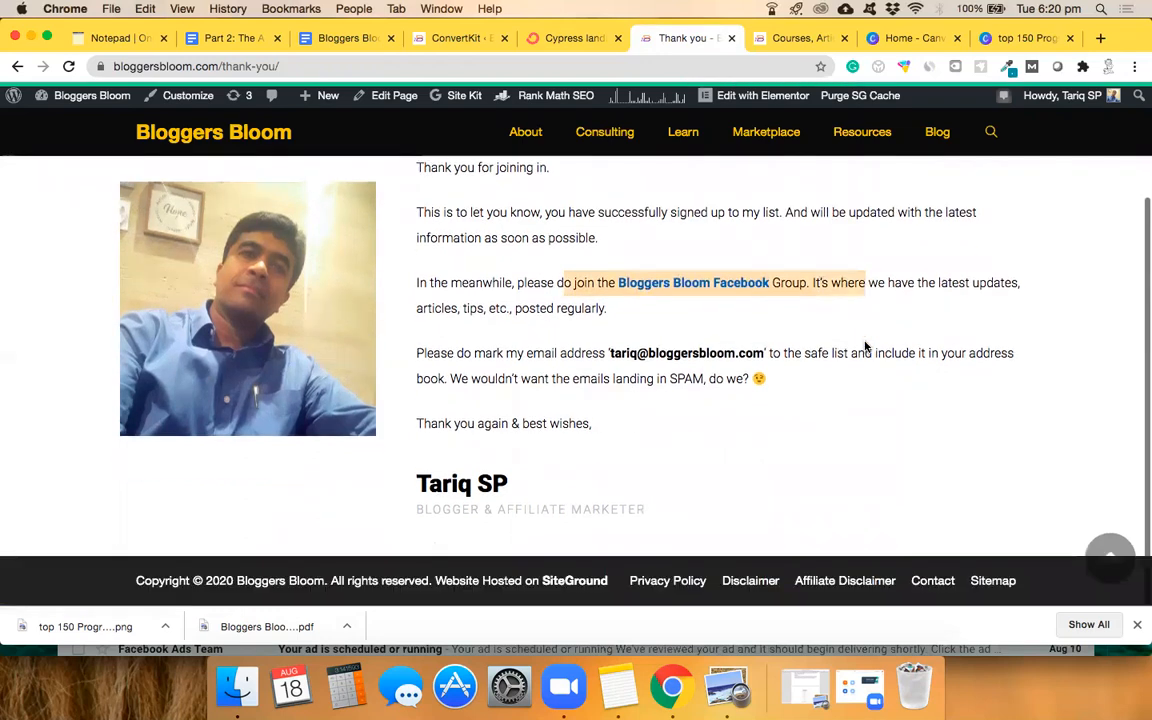
left_click_drag(416, 353, 818, 391)
left_click(818, 391)
scroll(818, 391, "up", 1)
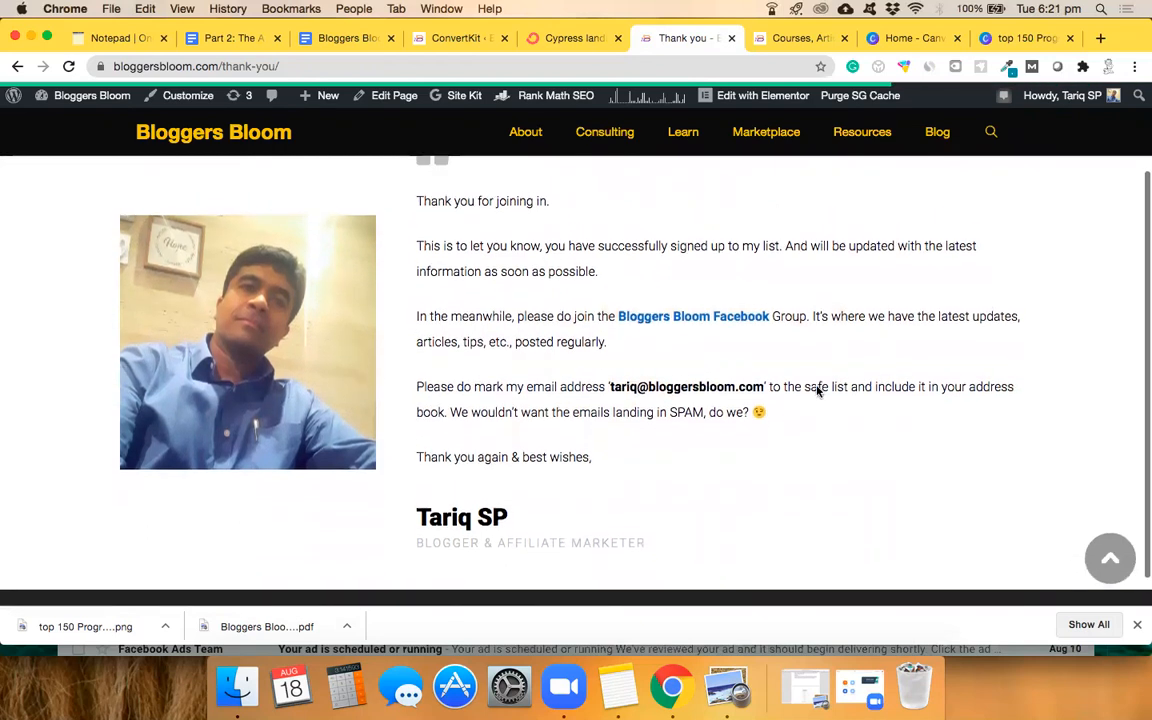
scroll(818, 391, "up", 1)
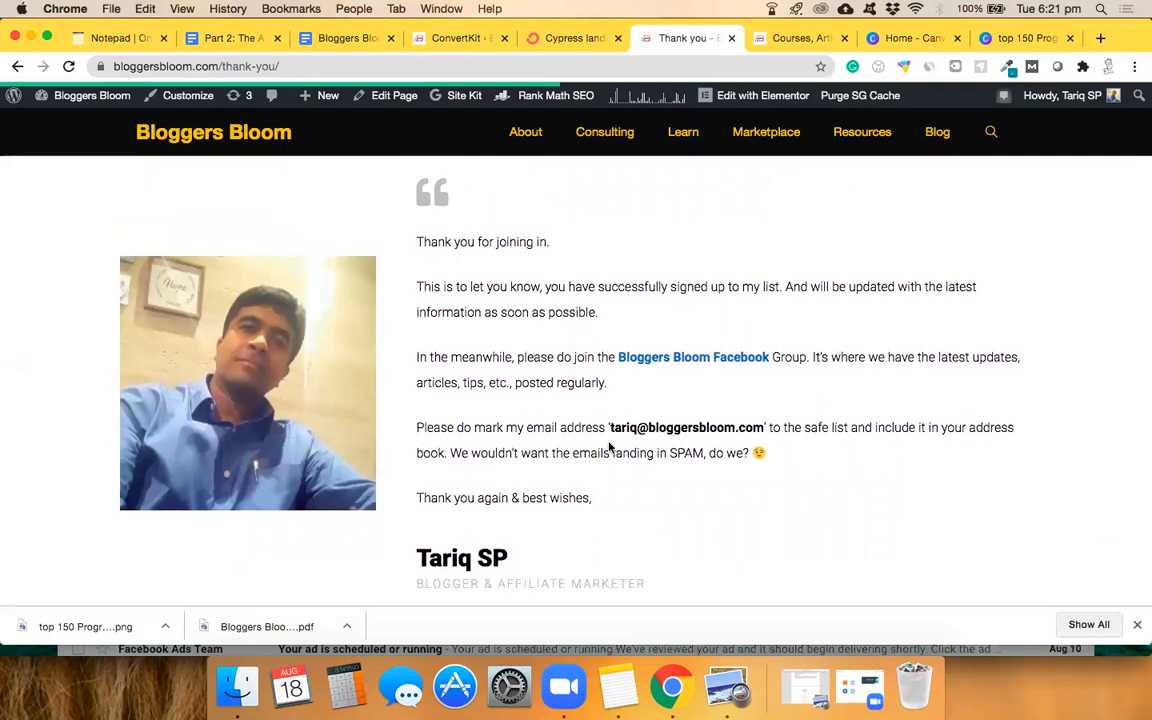
left_click_drag(419, 238, 596, 540)
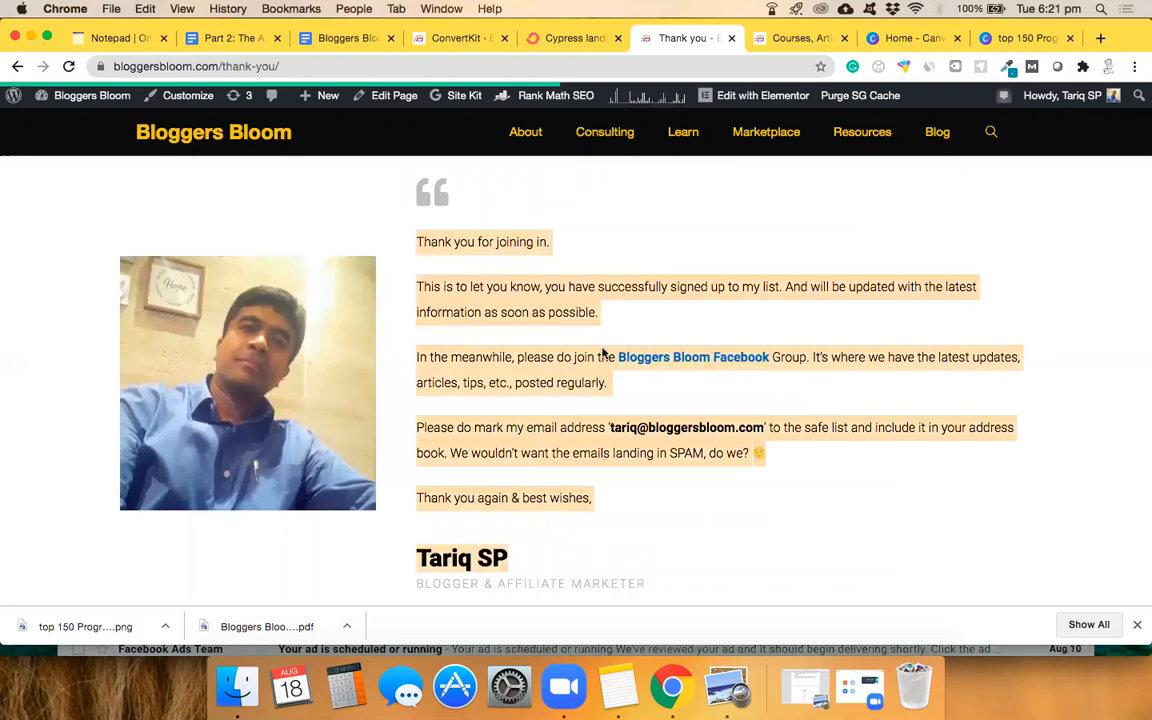
left_click(612, 295)
Copy the web address of the blog's existing thank-you page.
left_click(122, 64)
key("super+c")
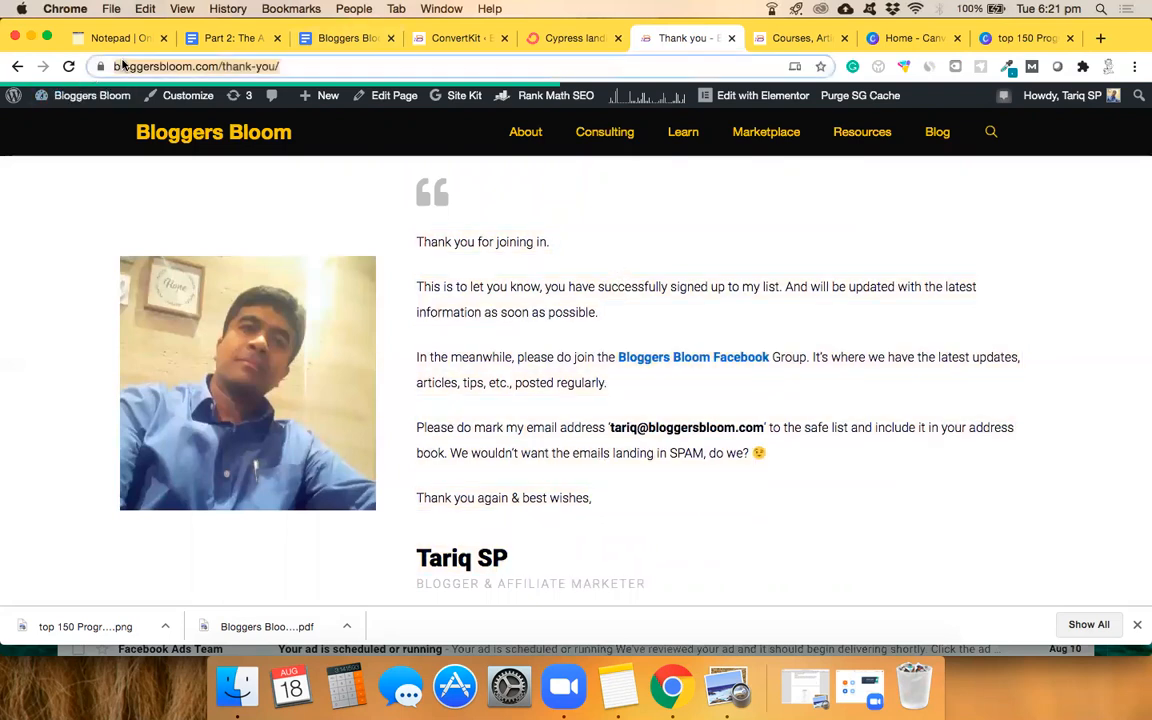
left_click(688, 337)
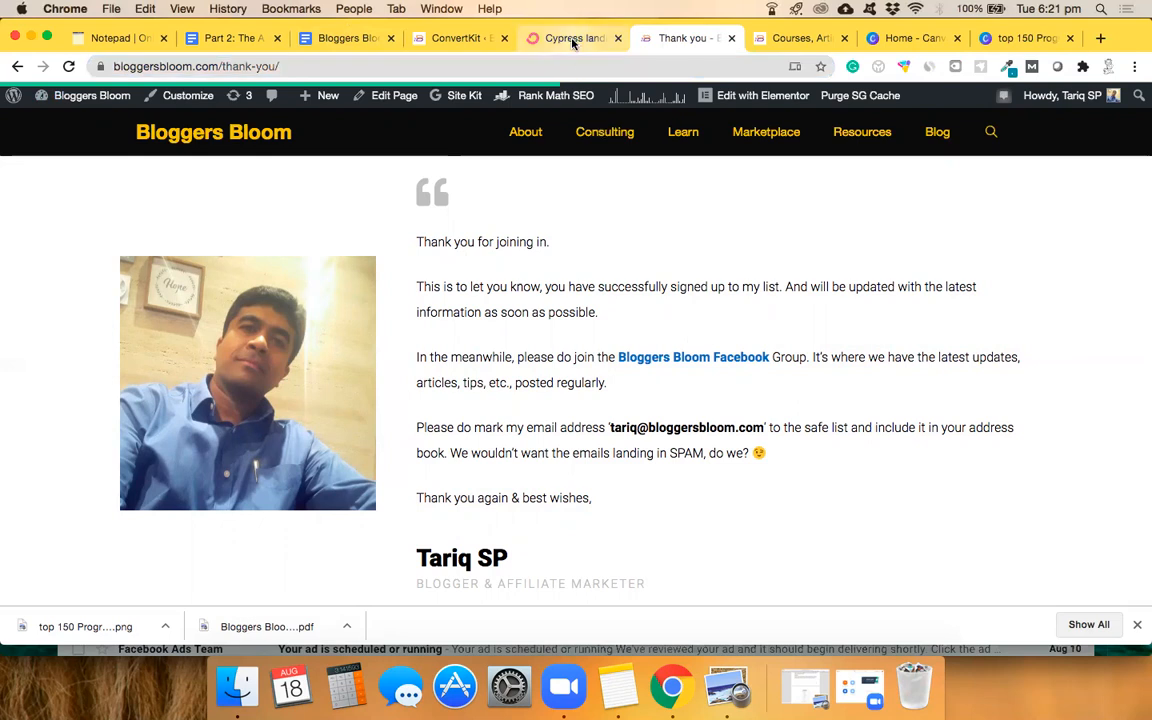
left_click(522, 39)
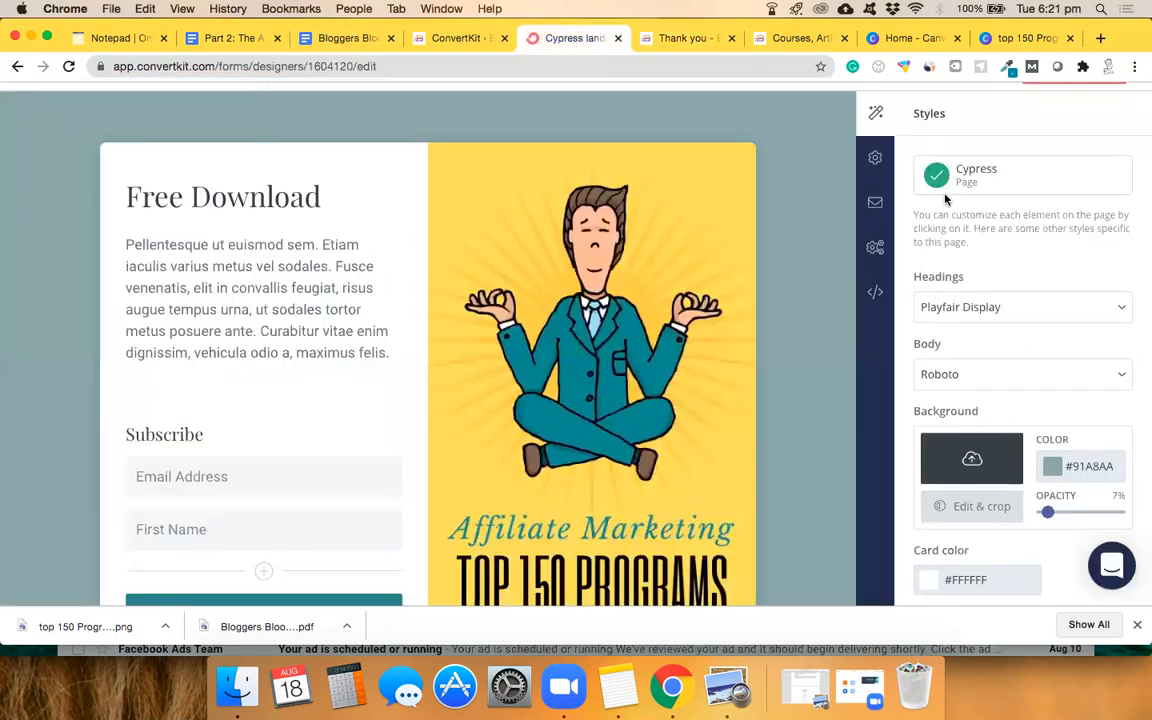
scroll(1050, 378, "down", 1)
left_click(875, 208)
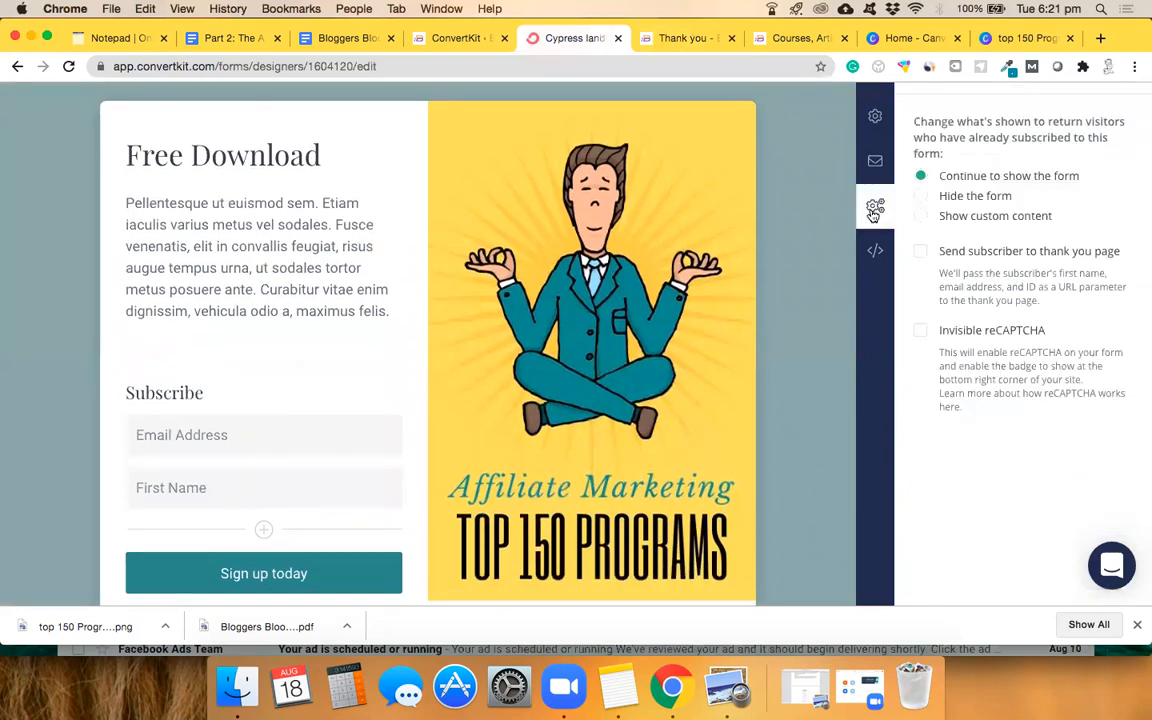
left_click(875, 160)
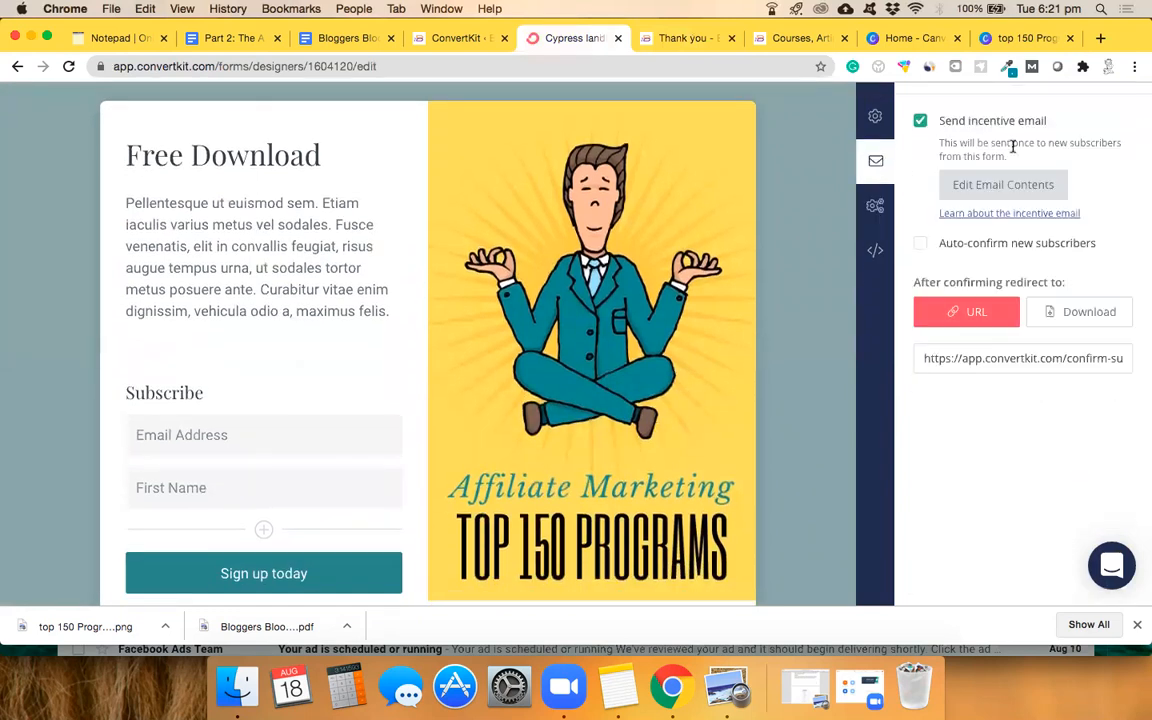
scroll(1015, 165, "up", 1)
scroll(1019, 172, "up", 1)
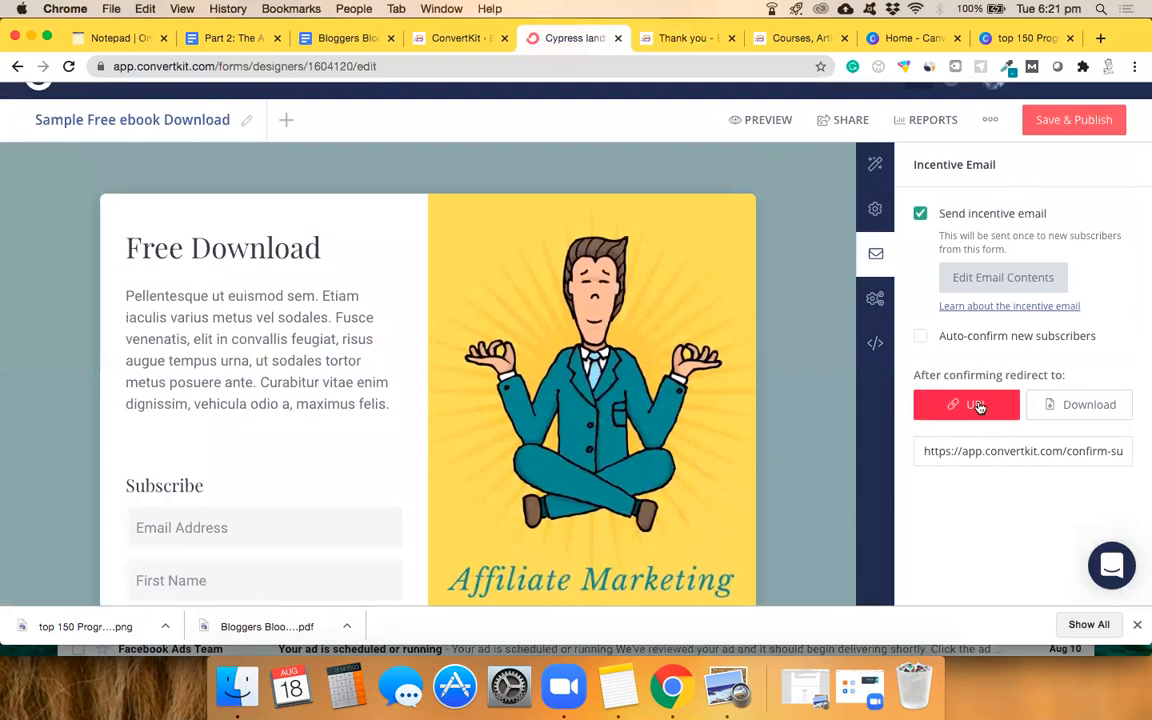
triple_click(982, 450)
key("BackSpace")
key("super+v")
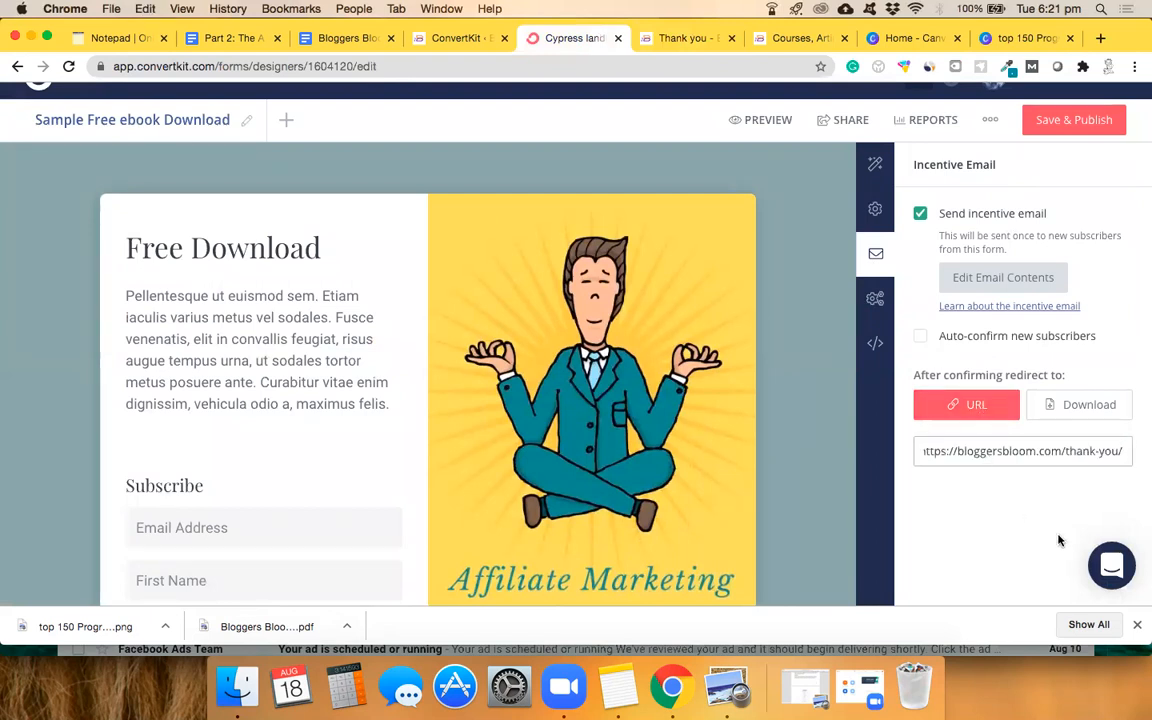
key("BackSpace")
left_click(1015, 534)
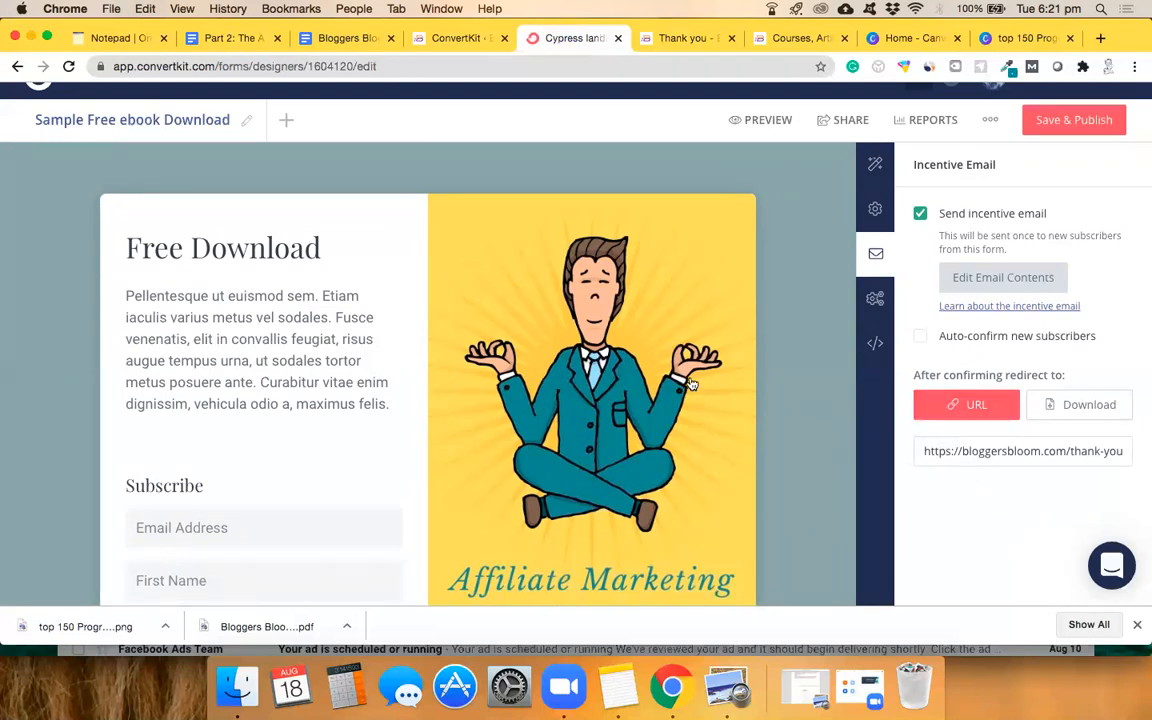
Review the landing page's advanced settings for returning visitors, then its SEO fields and analytics integrations.
left_click(876, 300)
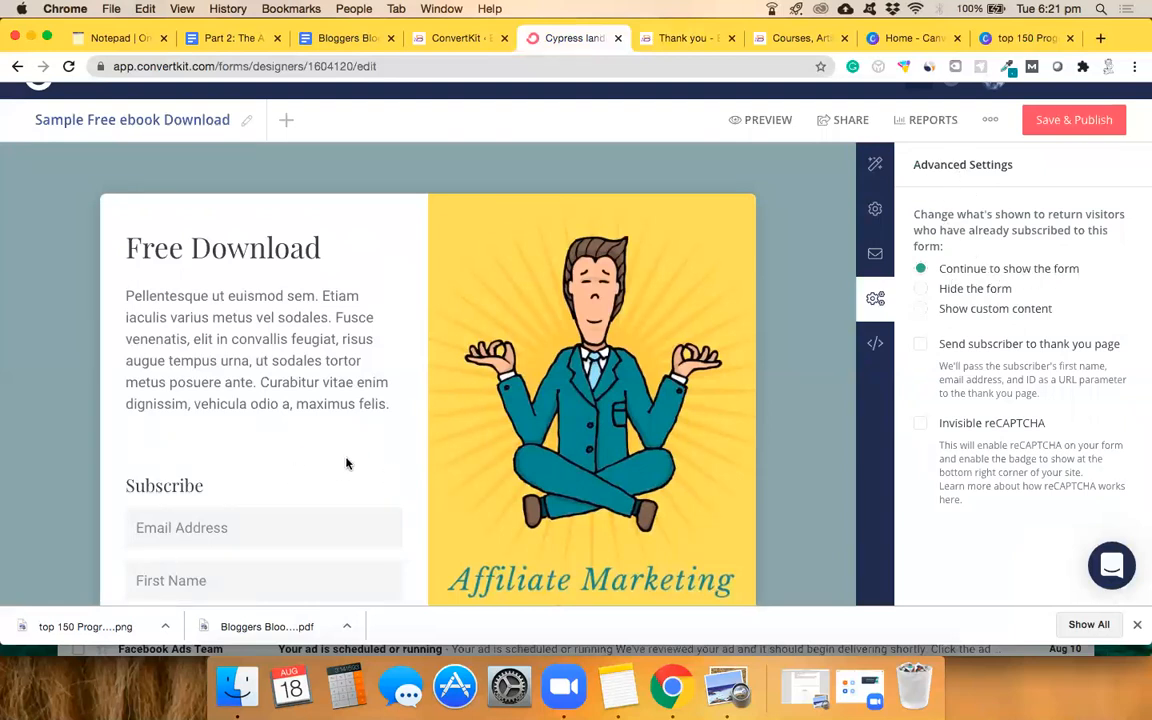
scroll(345, 460, "down", 3)
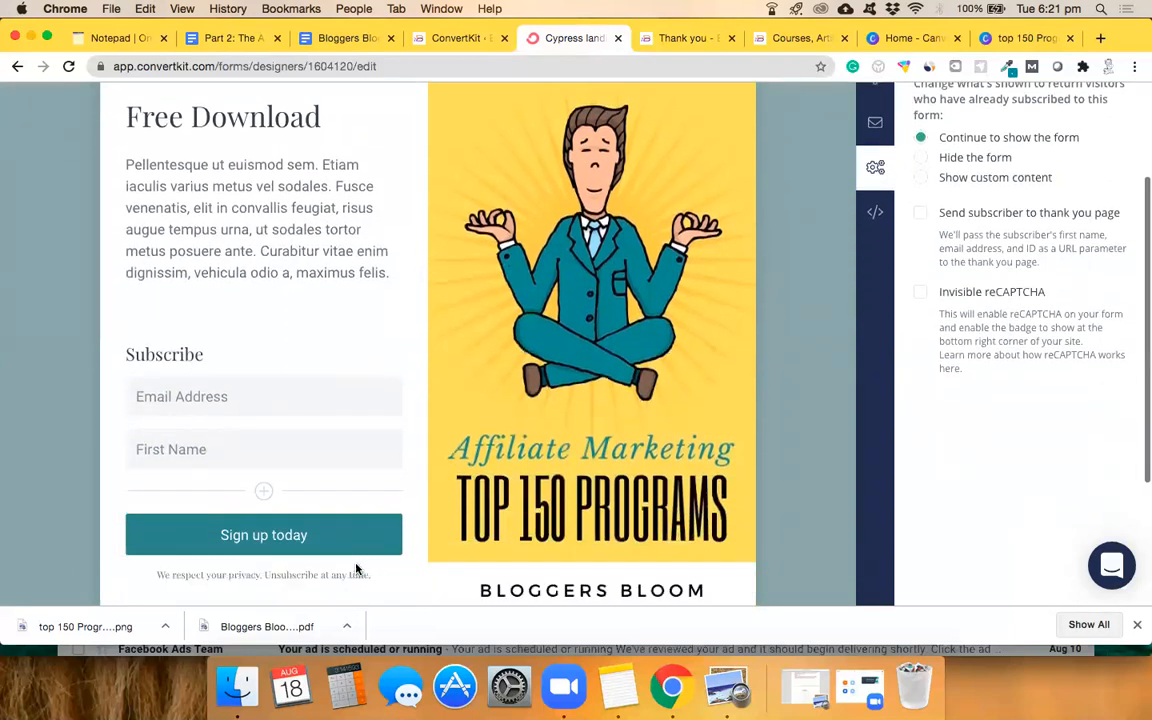
scroll(340, 555, "up", 2)
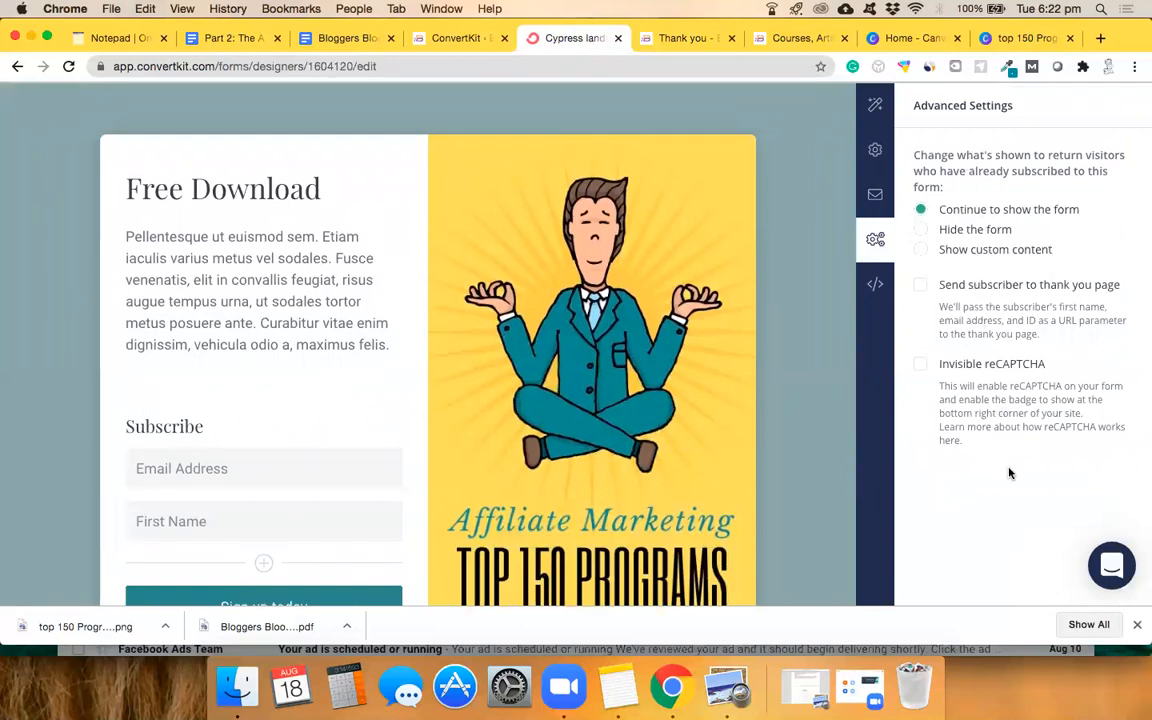
scroll(1009, 473, "up", 2)
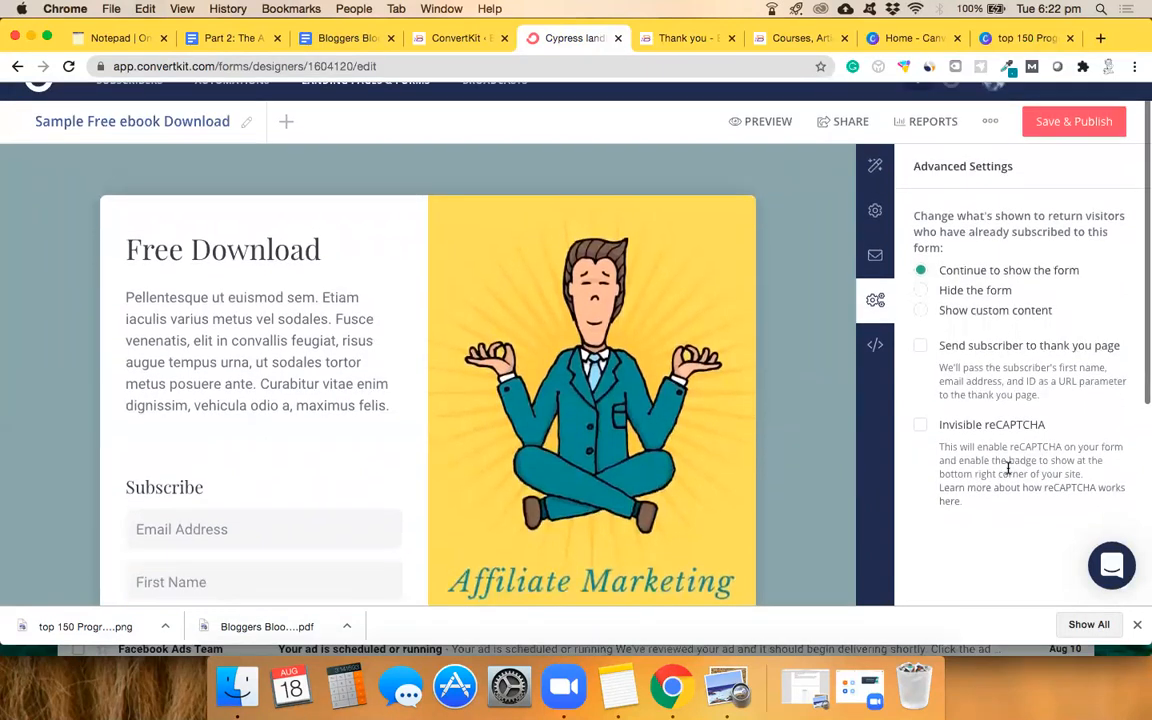
left_click(876, 346)
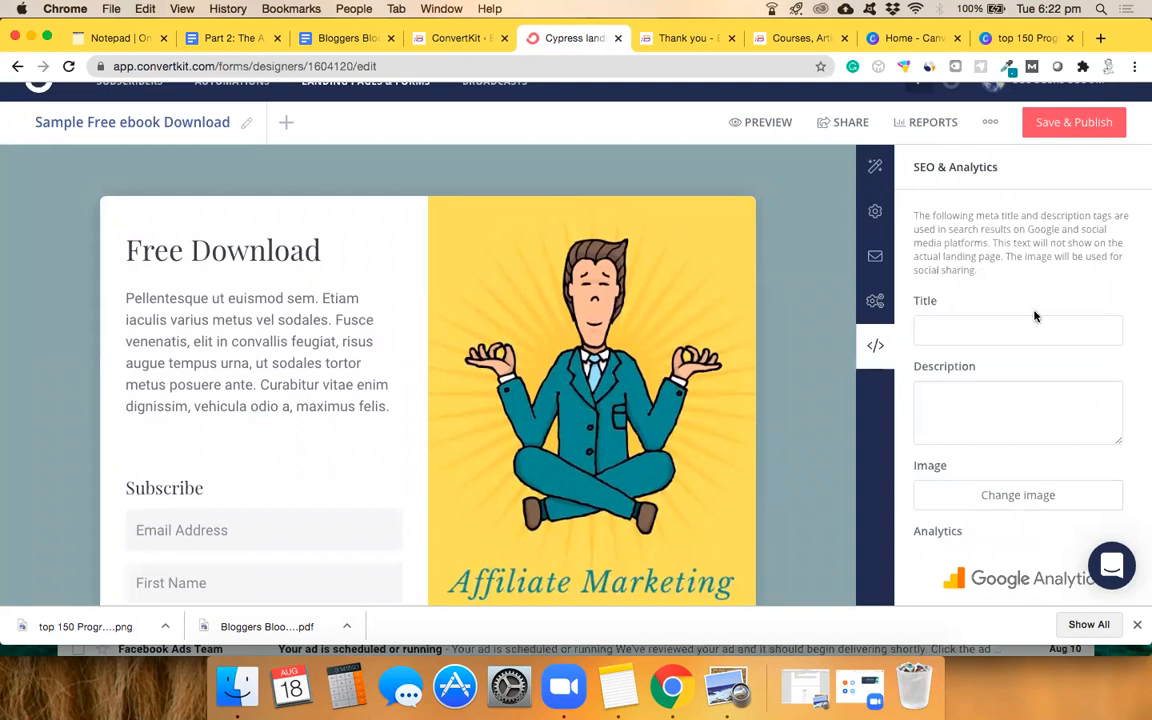
scroll(1051, 317, "down", 1)
scroll(1051, 317, "down", 5)
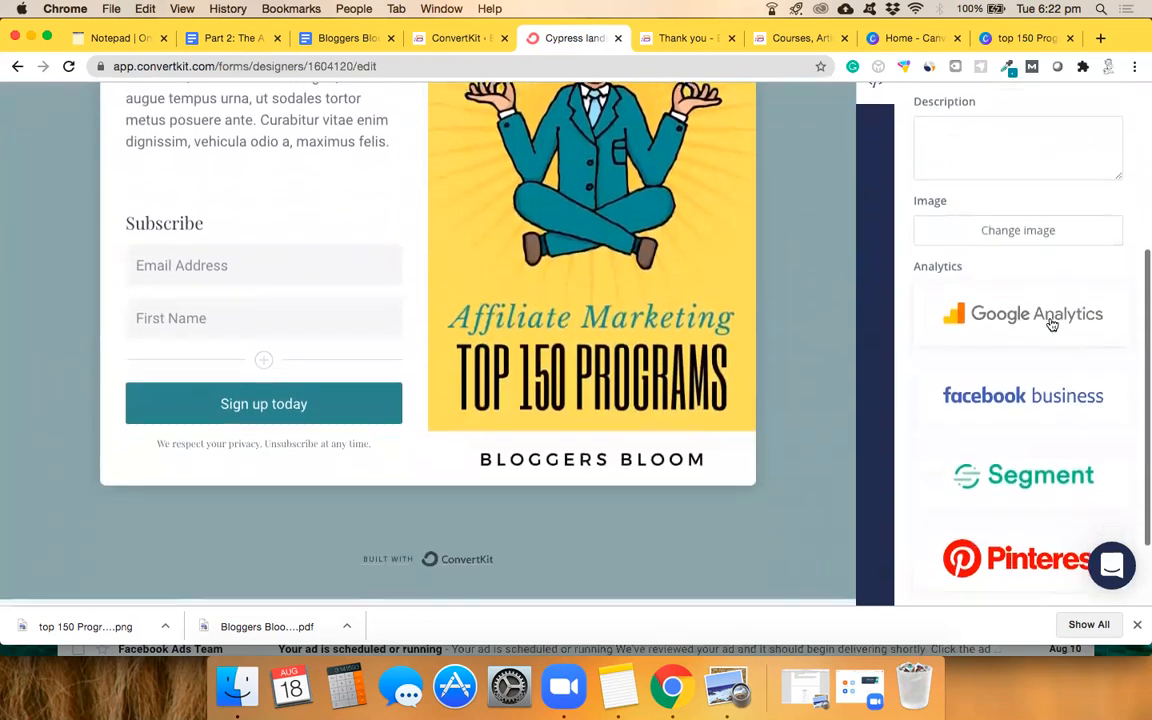
scroll(1018, 337, "down", 2)
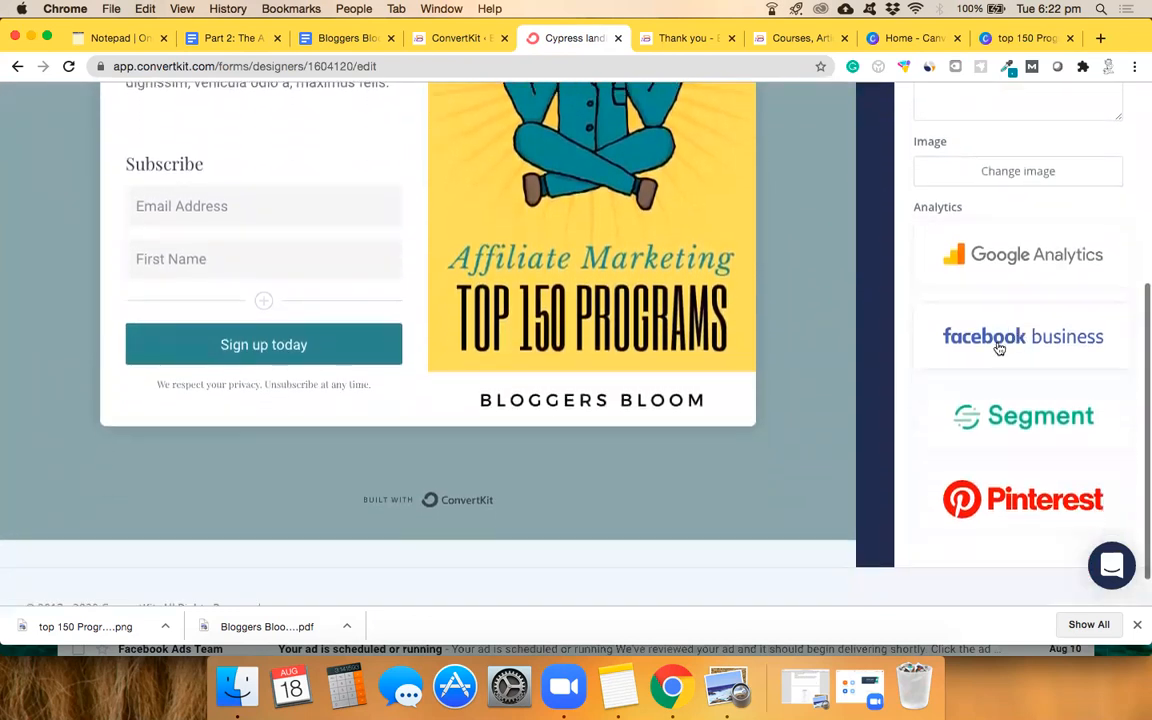
Preview the whole landing page from heading to footer, and return to editing.
scroll(1054, 268, "up", 7)
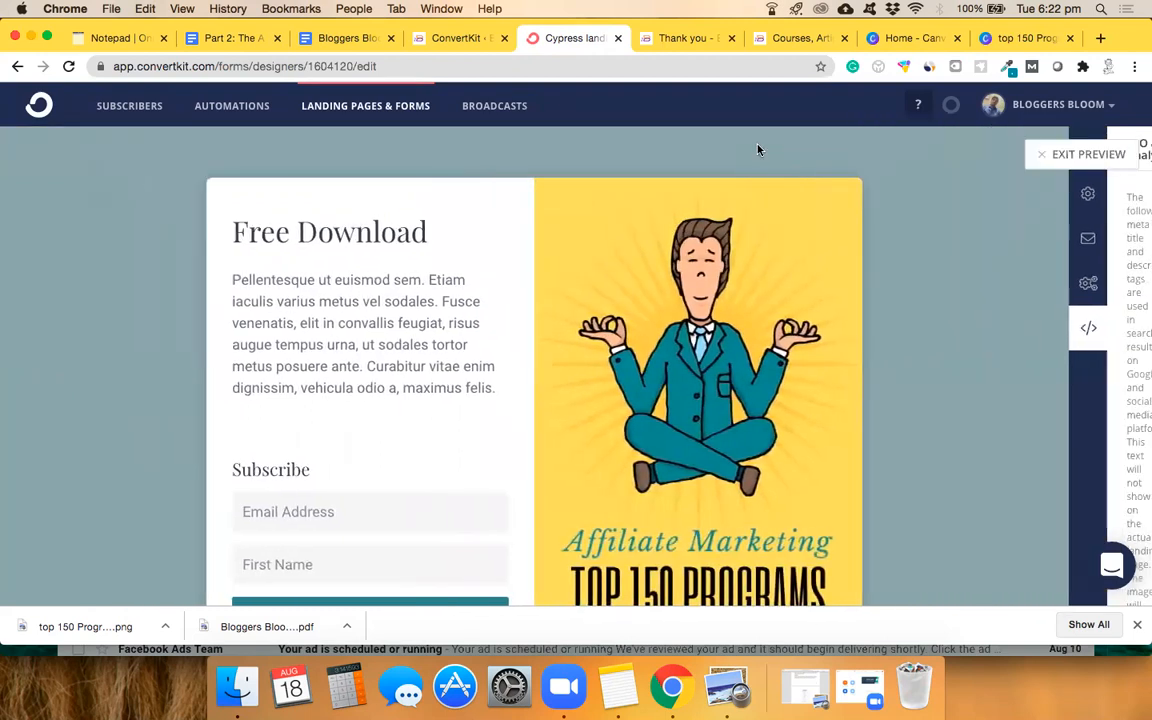
scroll(1049, 338, "down", 1)
scroll(1049, 338, "down", 3)
scroll(1049, 336, "up", 4)
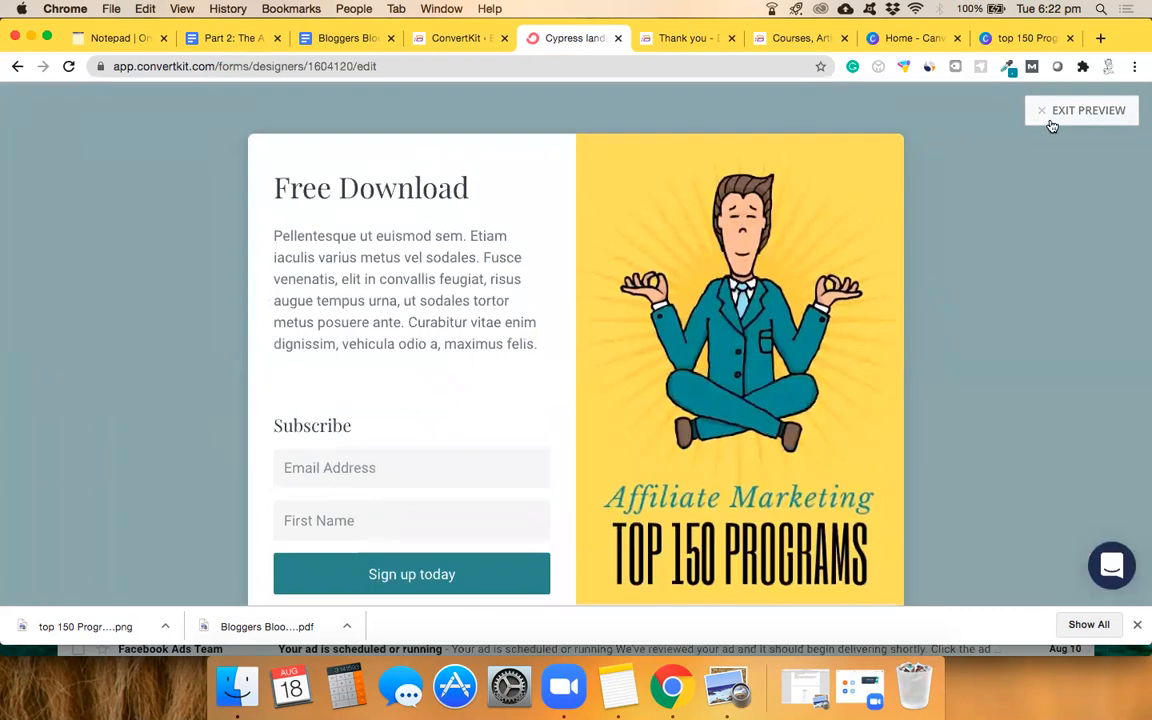
left_click(1050, 116)
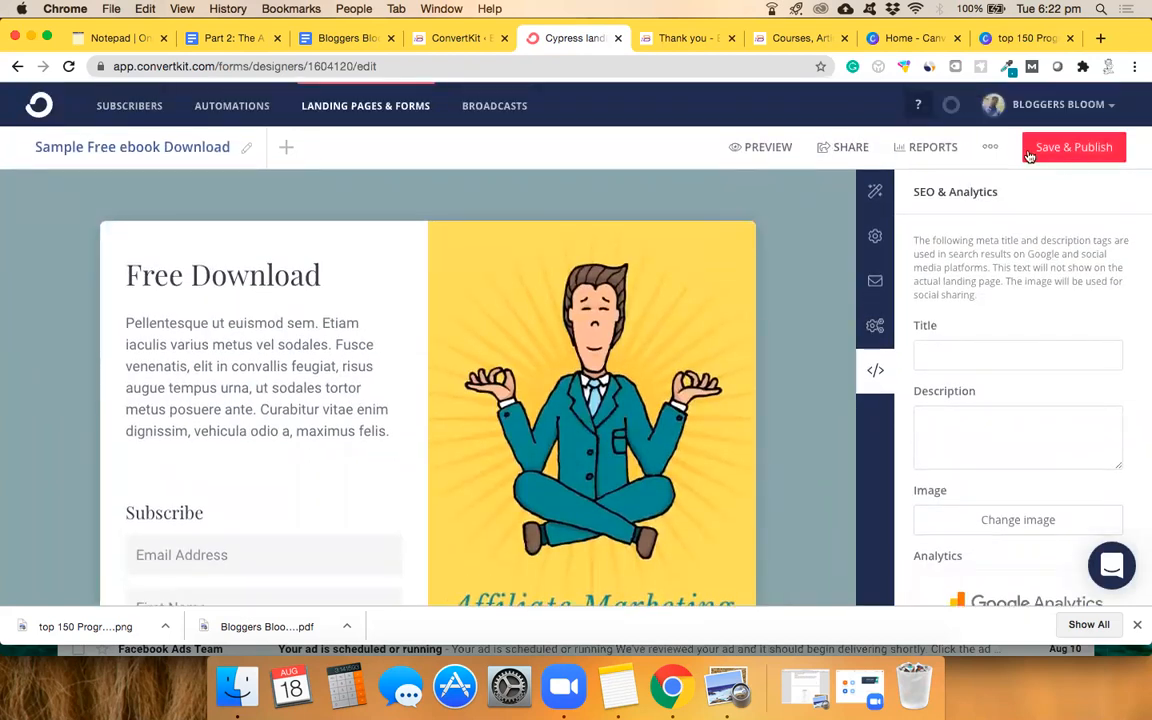
Save and publish the landing page, and copy its share URL.
left_click(1067, 152)
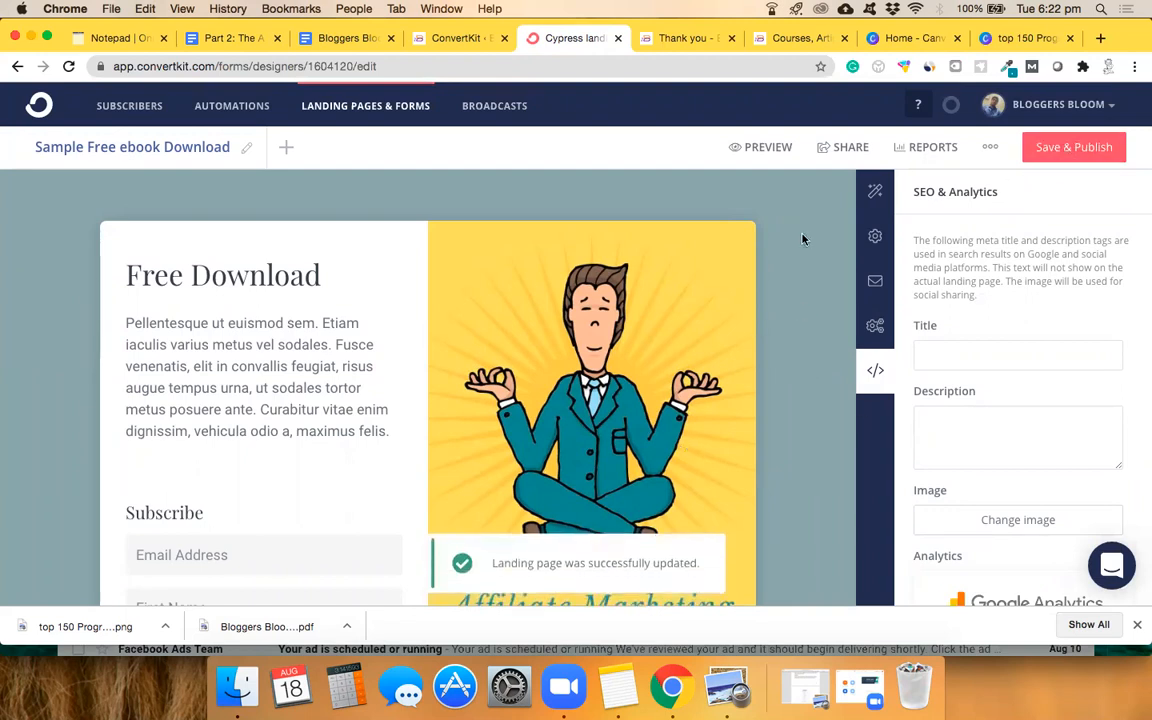
left_click(840, 147)
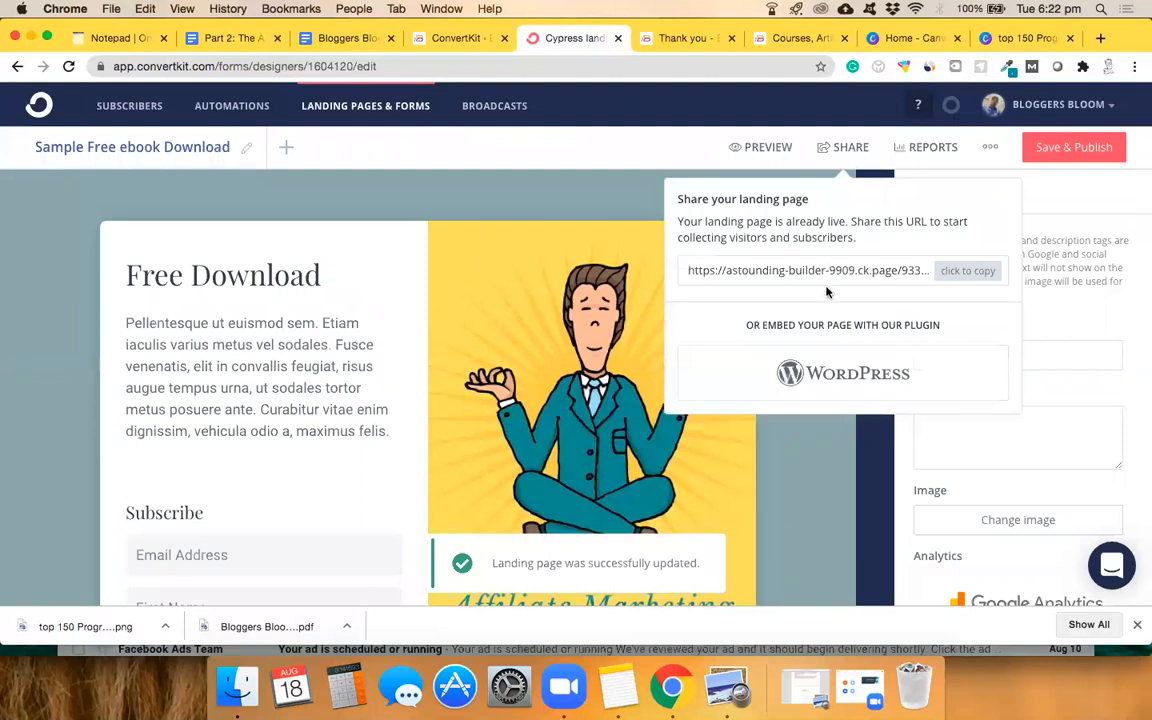
left_click(970, 272)
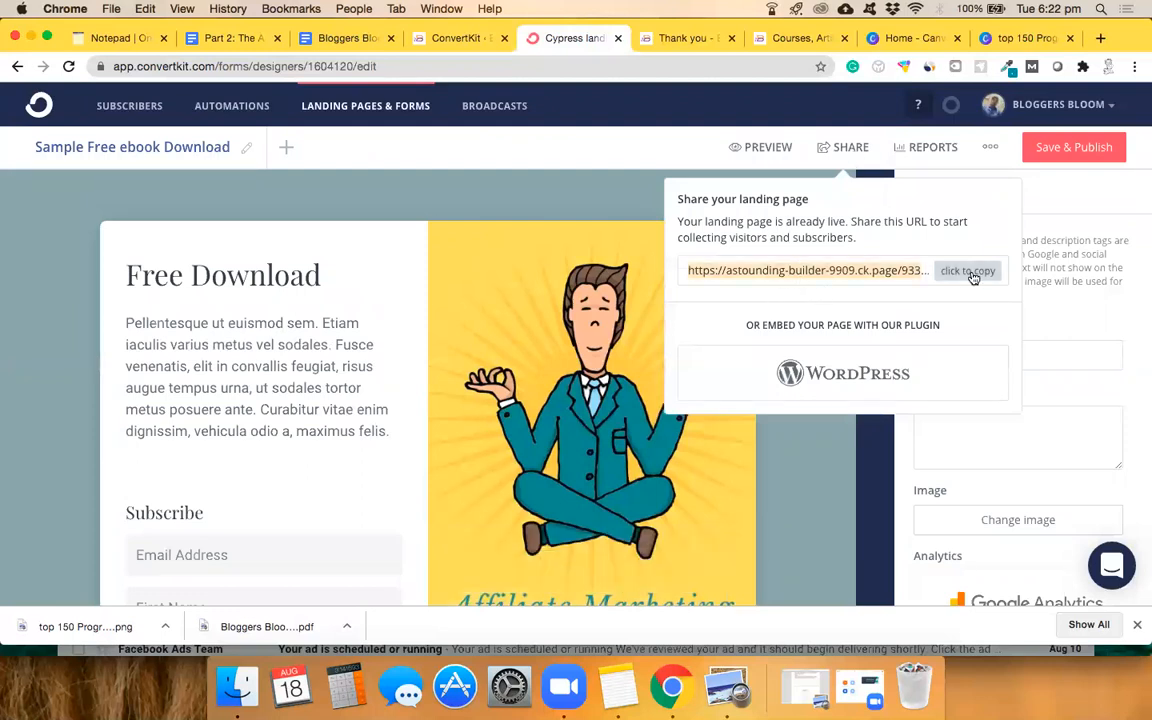
Open the published landing page from the copied URL in a new browser tab and check its full layout.
left_click(1101, 38)
left_click(741, 72)
key("super+v")
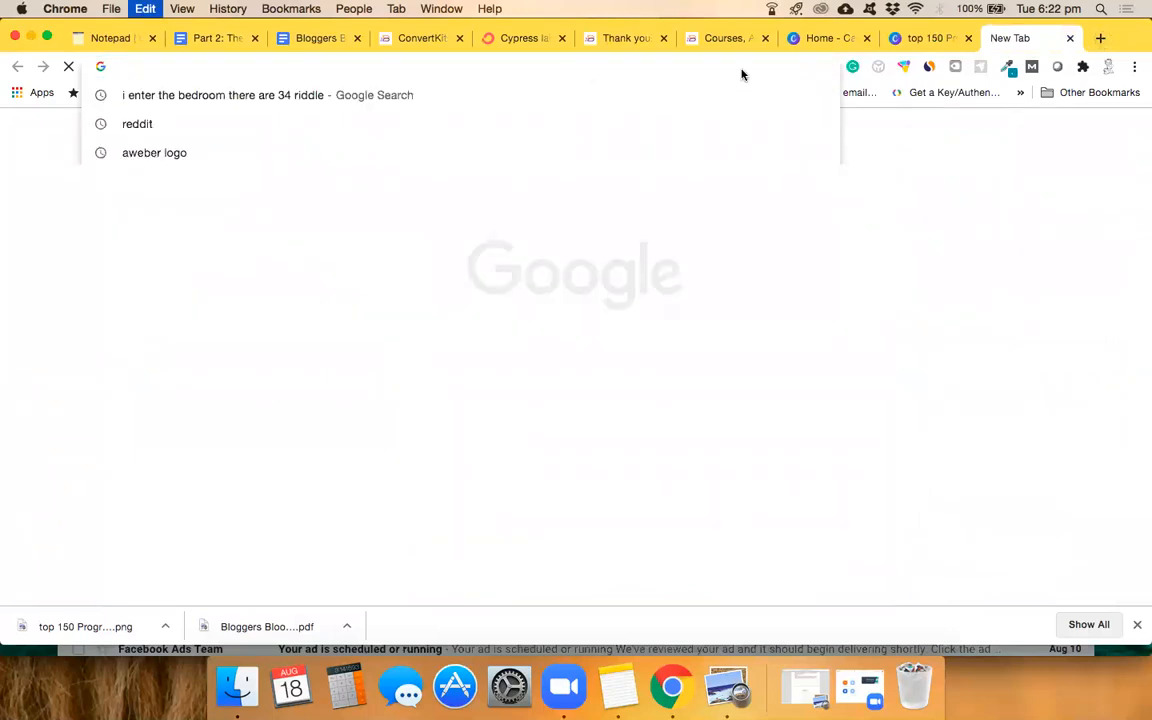
key("Return")
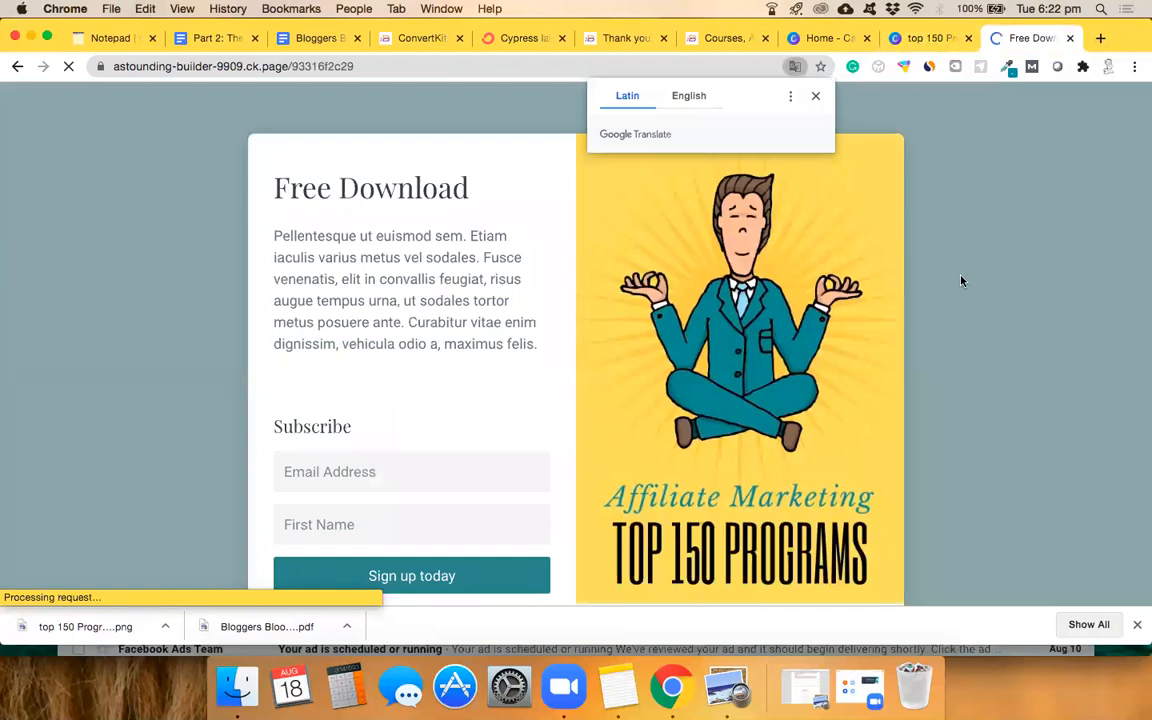
scroll(961, 281, "down", 3)
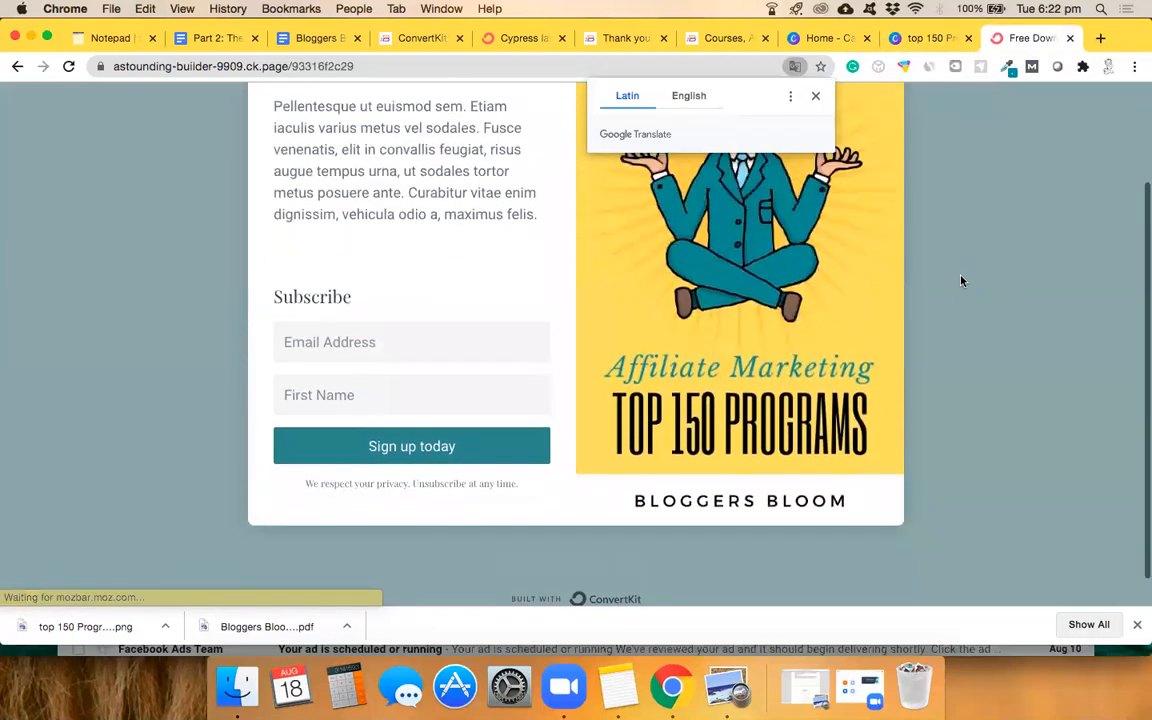
scroll(961, 281, "up", 2)
scroll(961, 281, "down", 2)
scroll(961, 281, "up", 3)
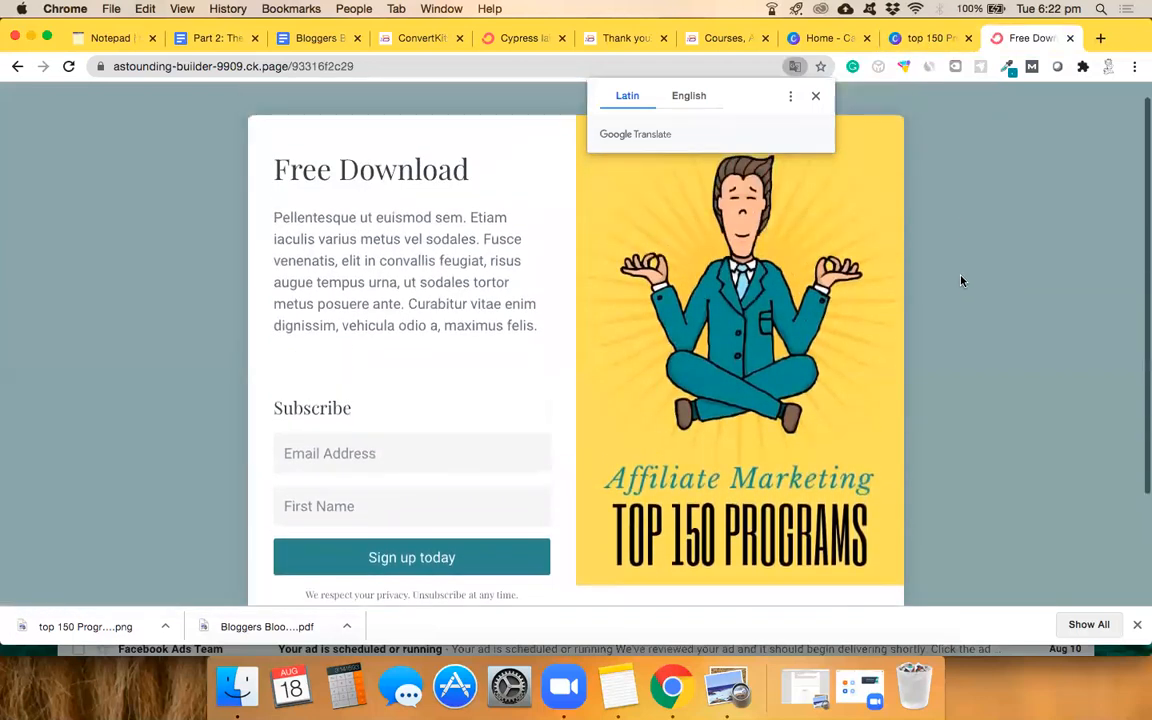
scroll(961, 281, "down", 1)
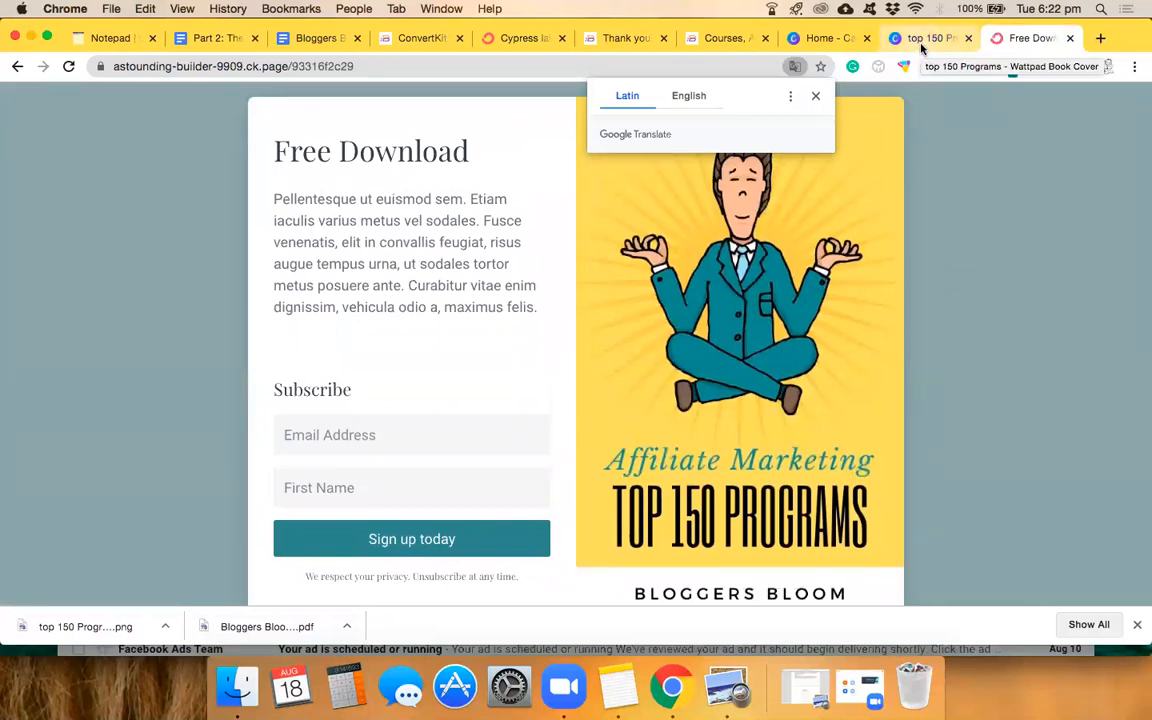
Look through the account's automations and sequences, and open the Blogging-Course sequence to skim its list of emails.
left_click(505, 40)
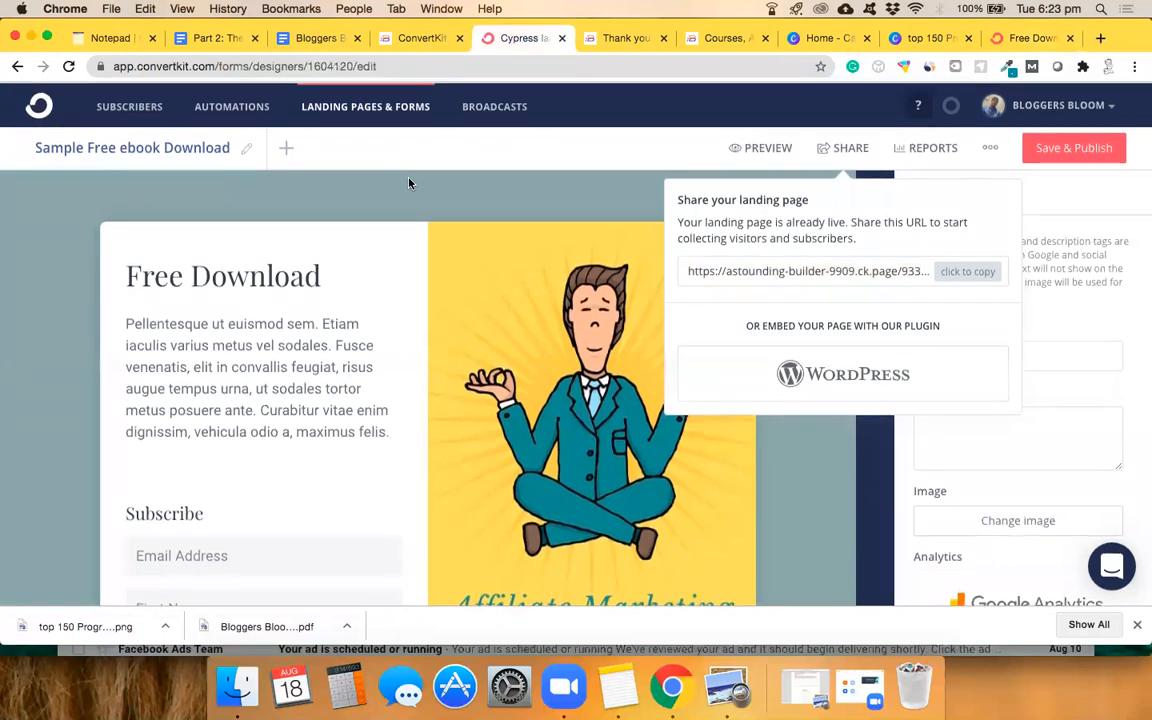
left_click(239, 108)
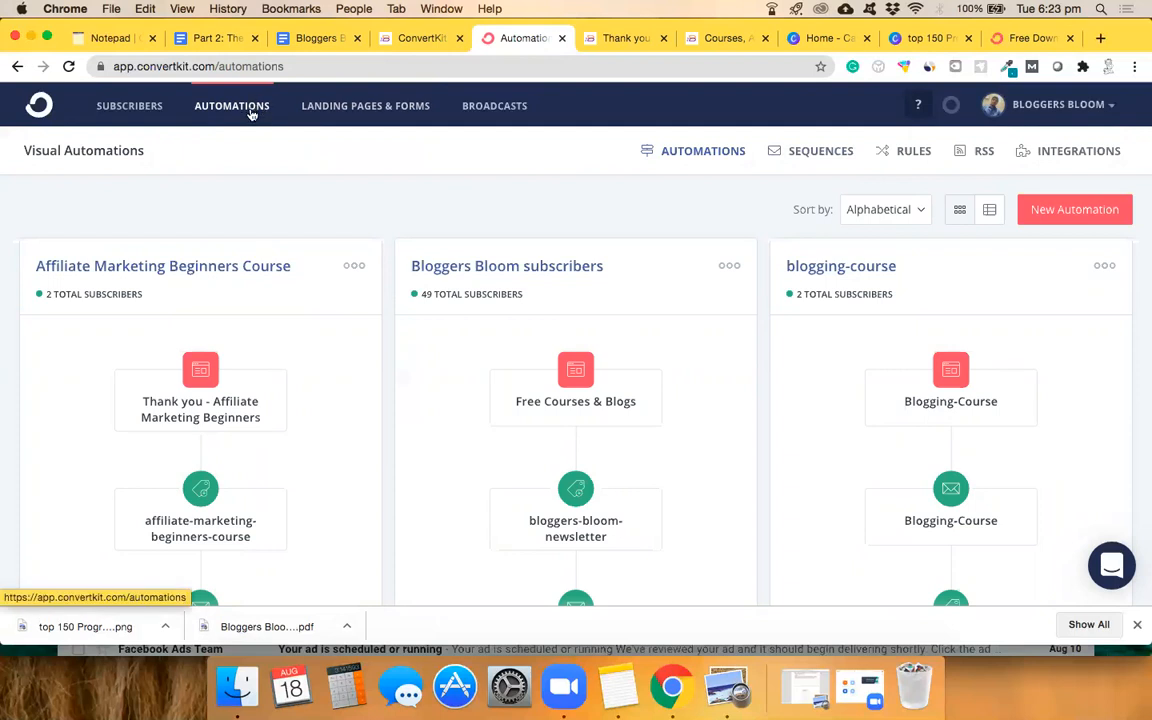
left_click(842, 157)
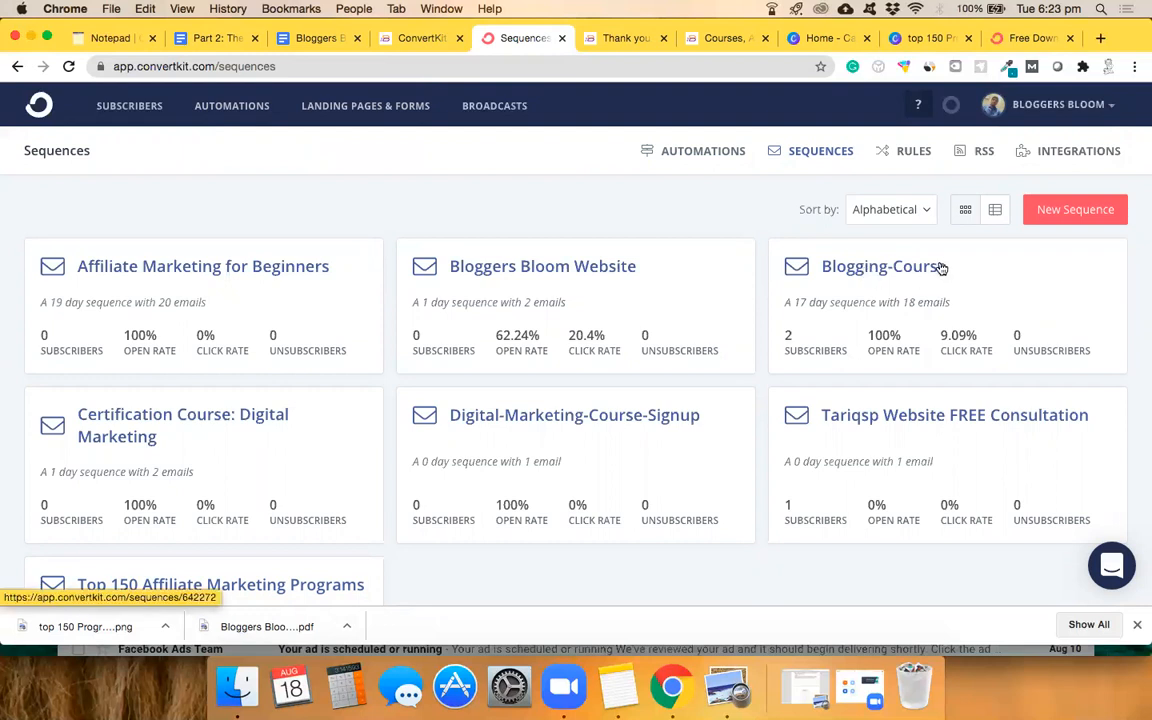
left_click(891, 268)
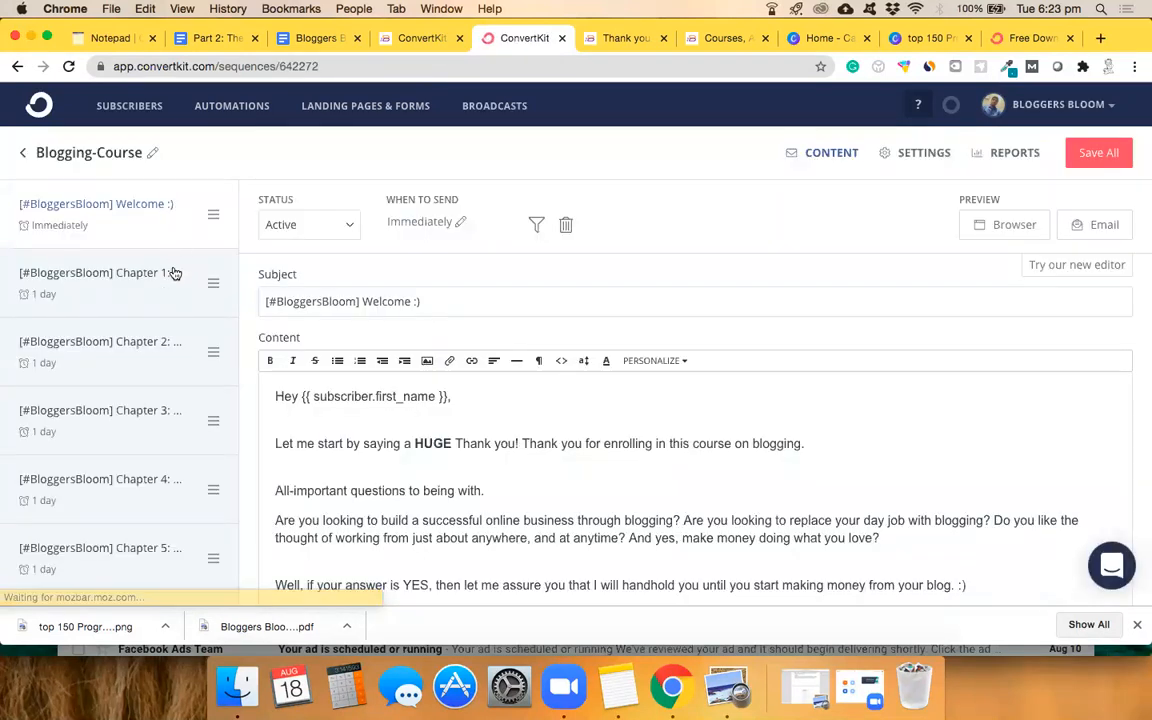
scroll(172, 472, "down", 10)
scroll(172, 472, "down", 5)
scroll(172, 472, "up", 20)
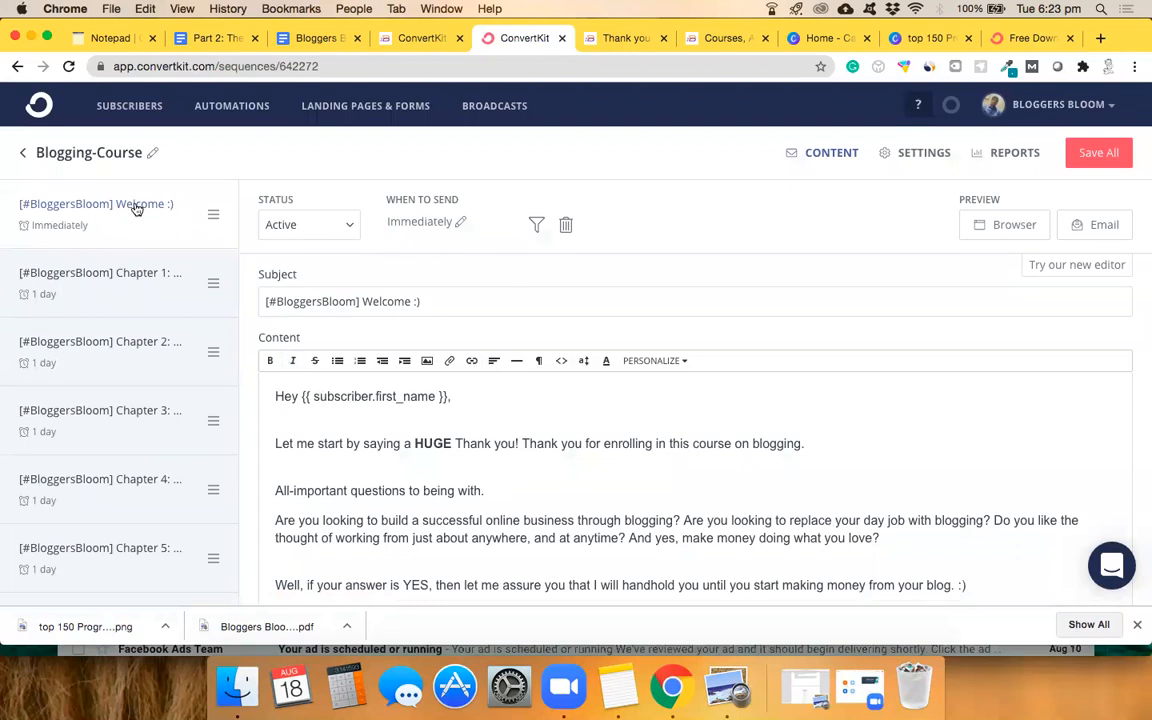
Examine the Blogging-Course emails for Chapters 1, 2 and 3, and return to the Welcome email.
left_click(120, 278)
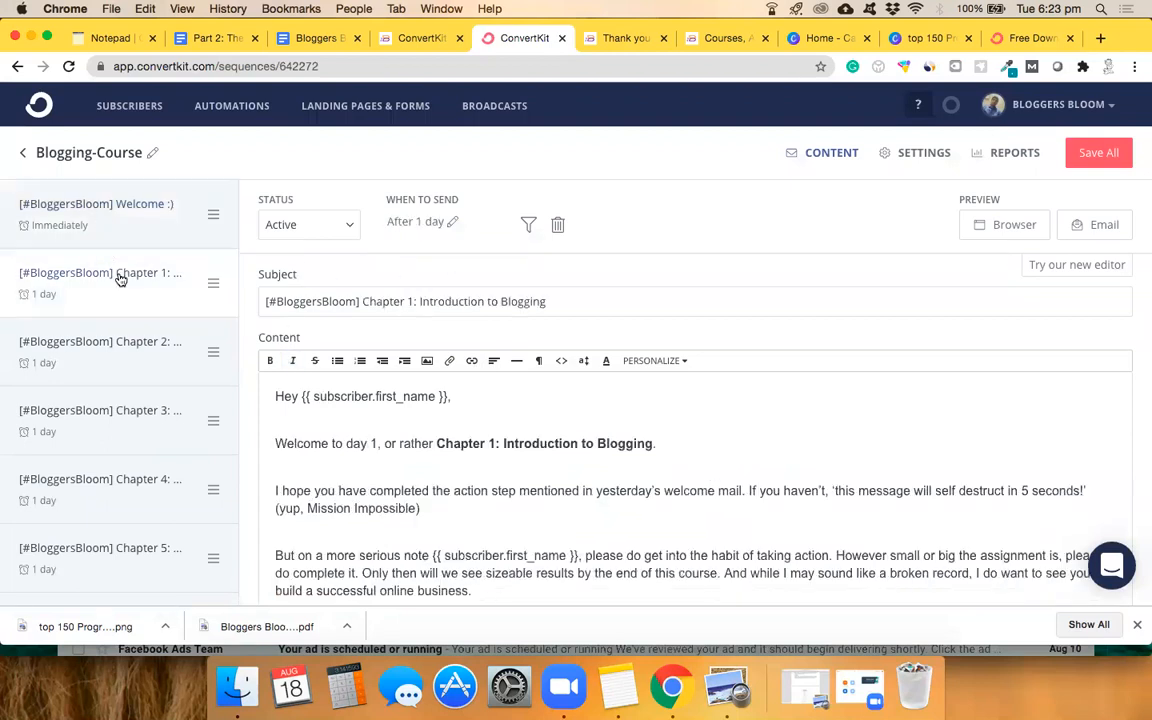
left_click(129, 352)
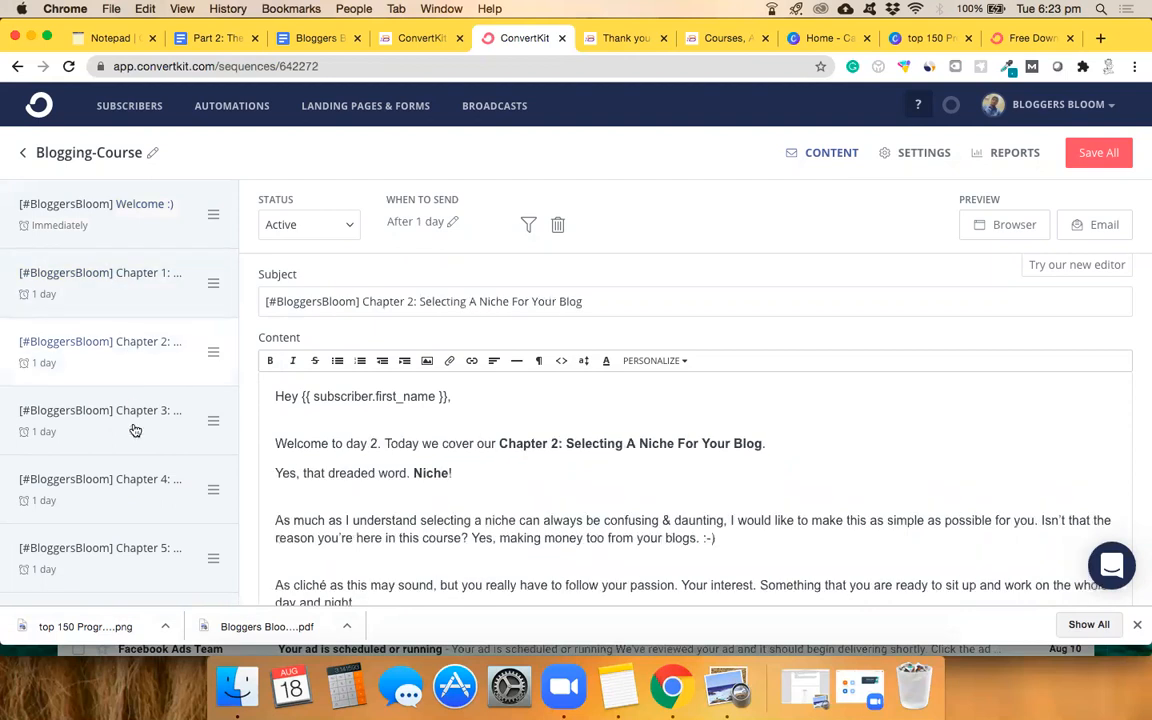
left_click(133, 425)
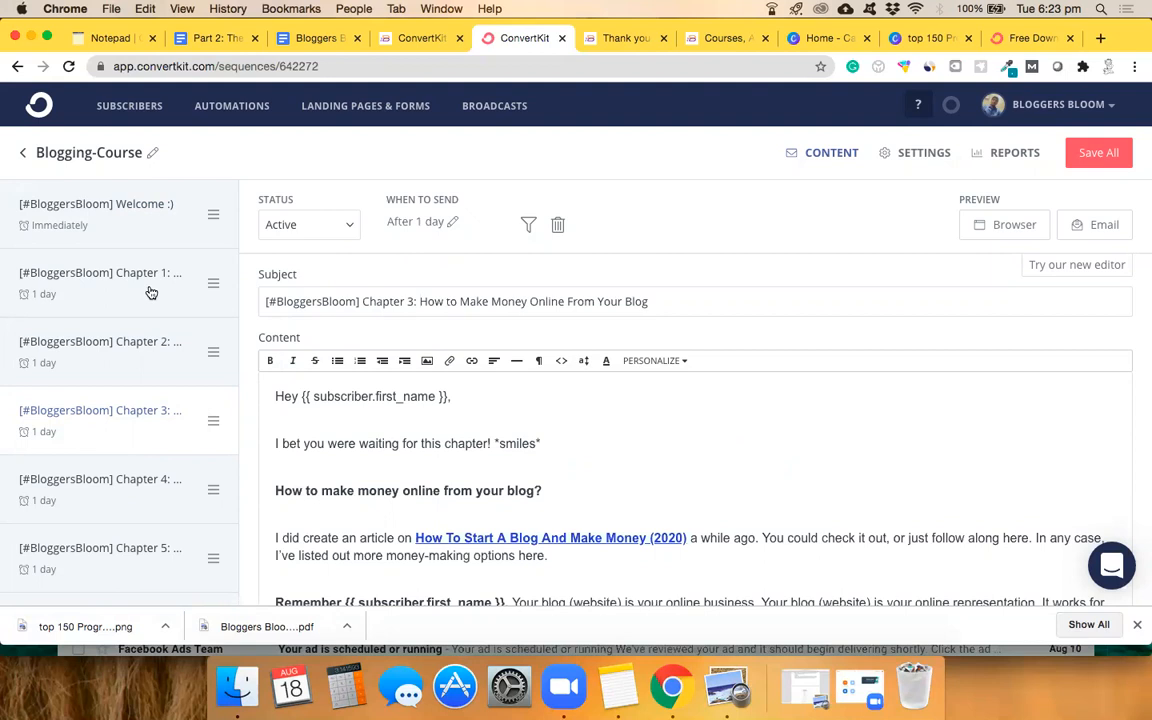
left_click(120, 212)
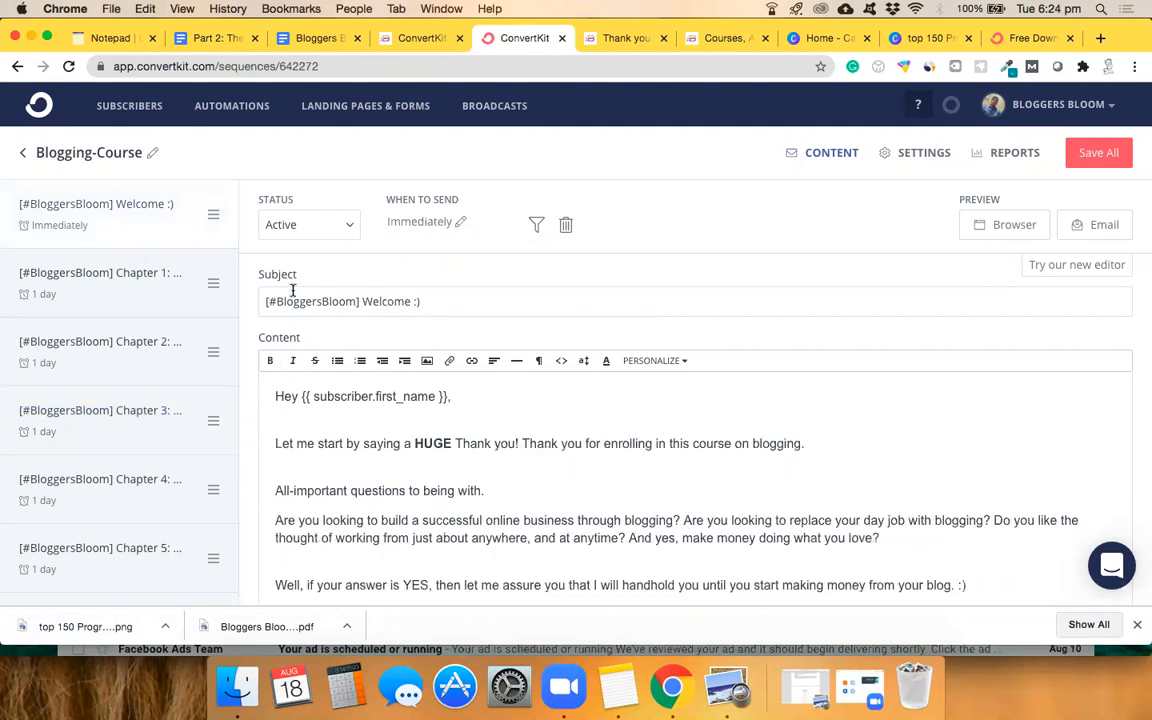
Review the Welcome email's send delay, time unit and weekday options, and save the Blogging-Course sequence.
left_click(418, 224)
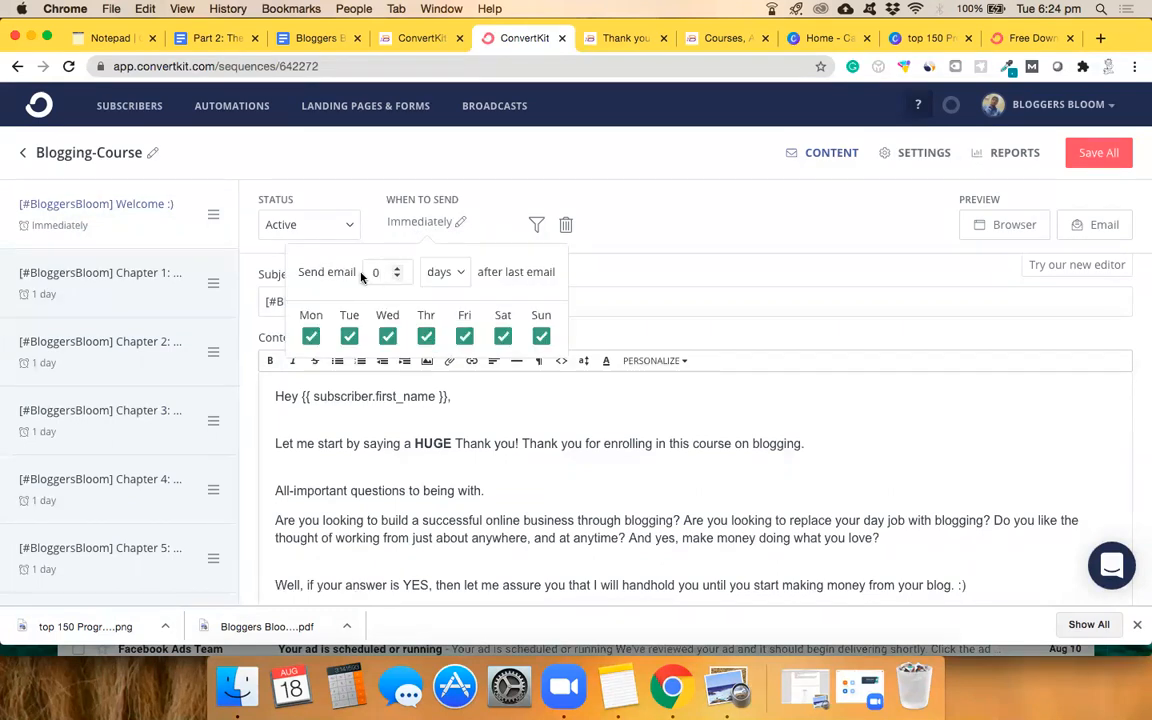
left_click(441, 272)
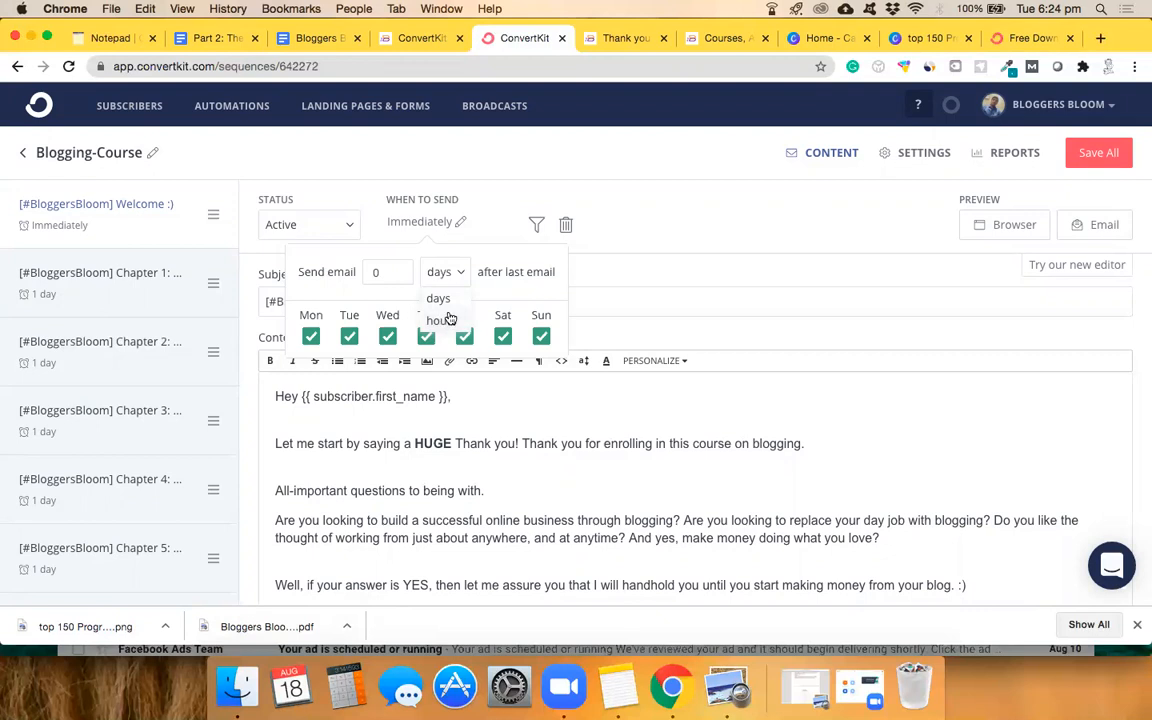
left_click(300, 272)
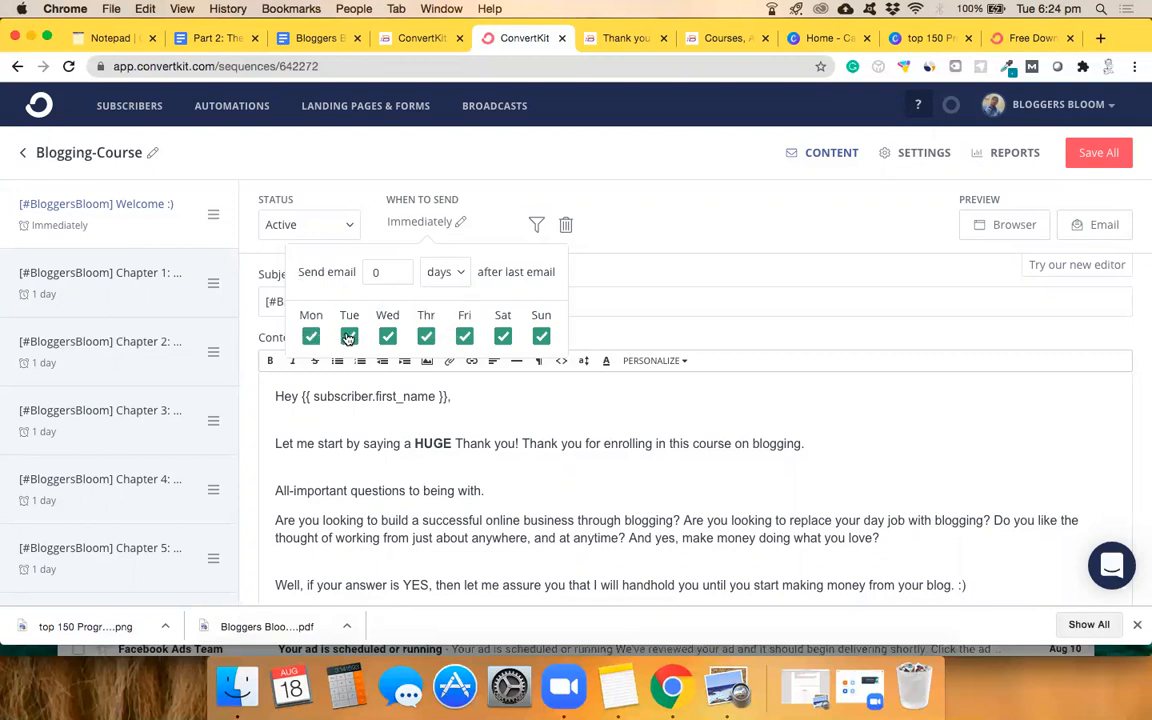
left_click(311, 337)
left_click(311, 338)
left_click(709, 252)
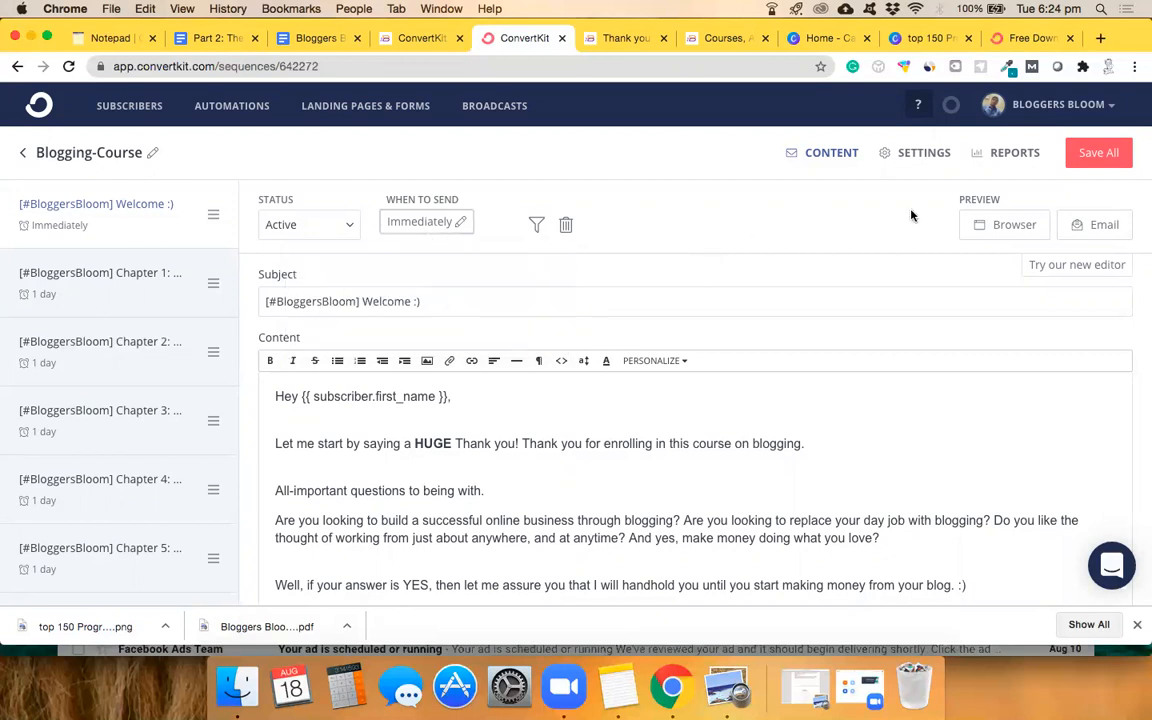
left_click(1098, 152)
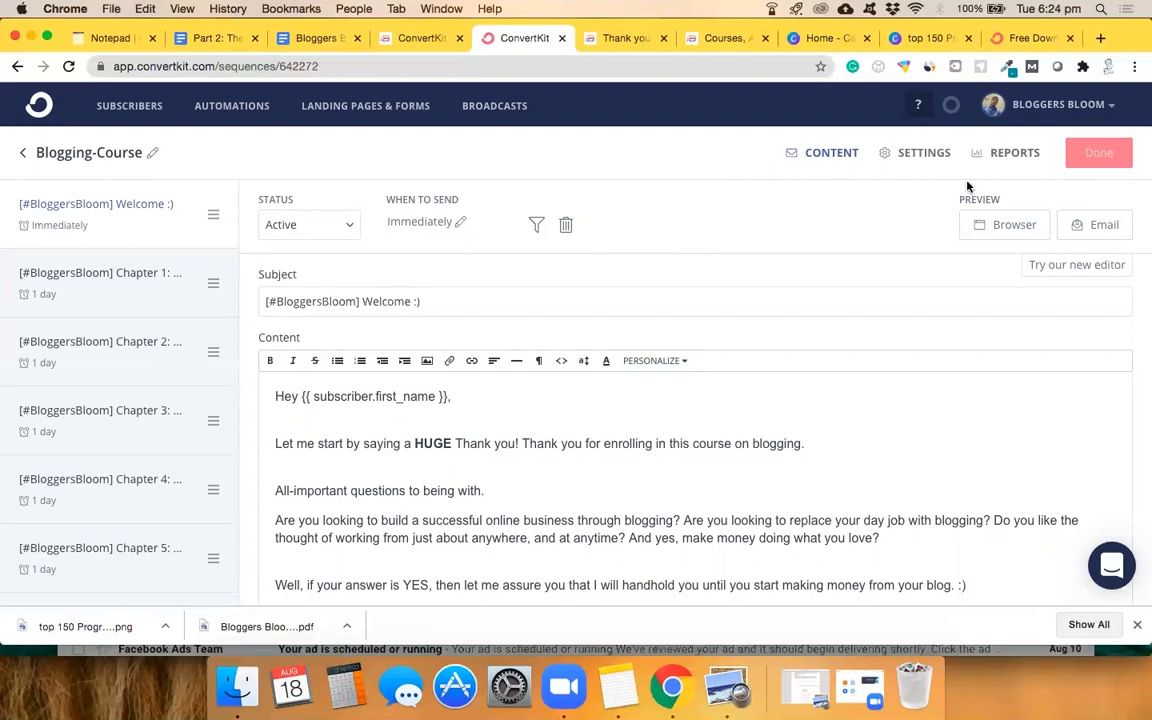
Return to the sequences list and create a new sequence named "Sample Free ebook BB".
left_click(23, 155)
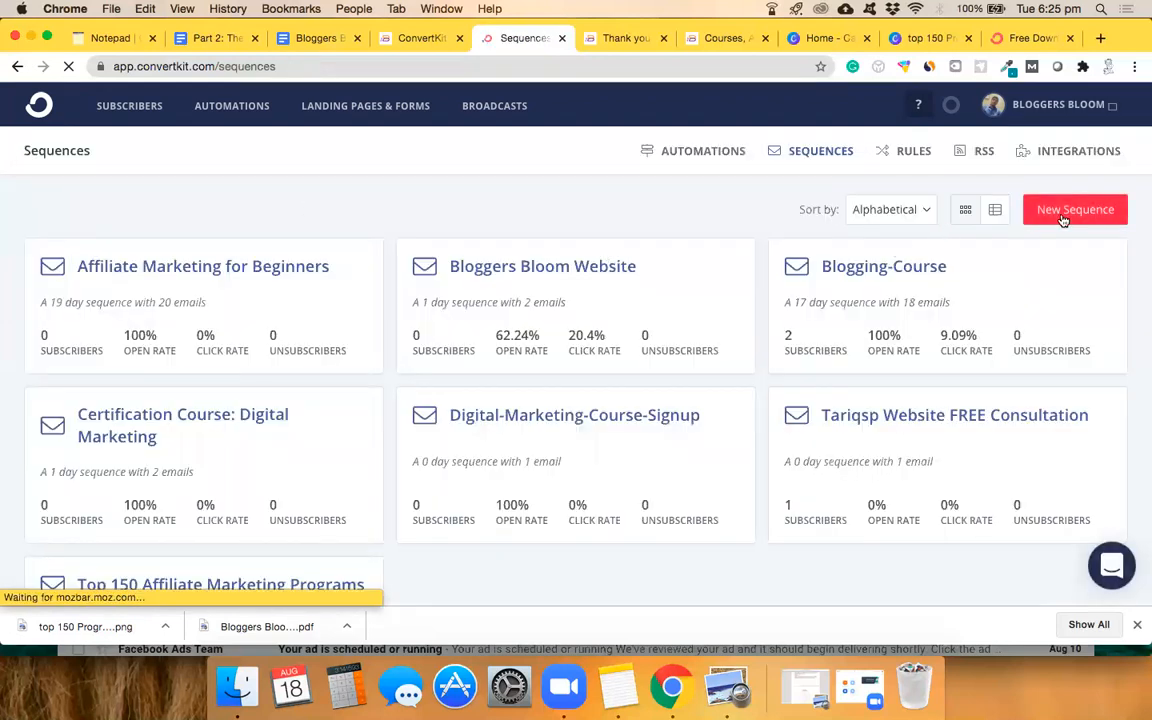
left_click(1063, 221)
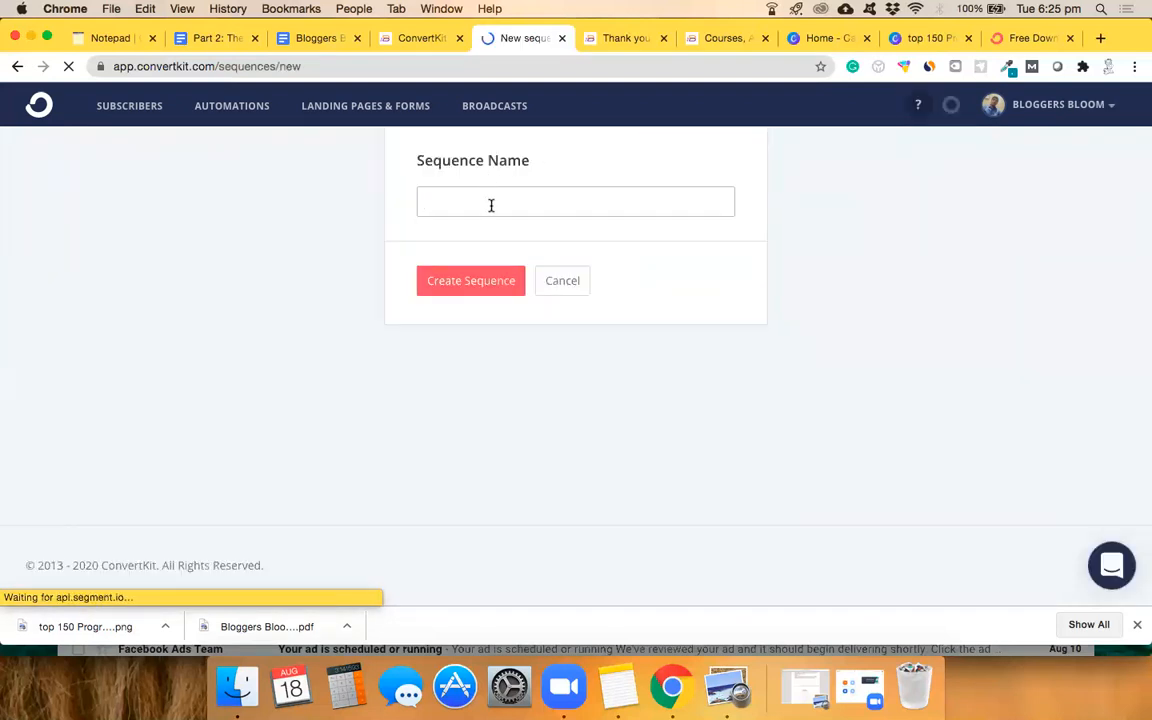
type("Same")
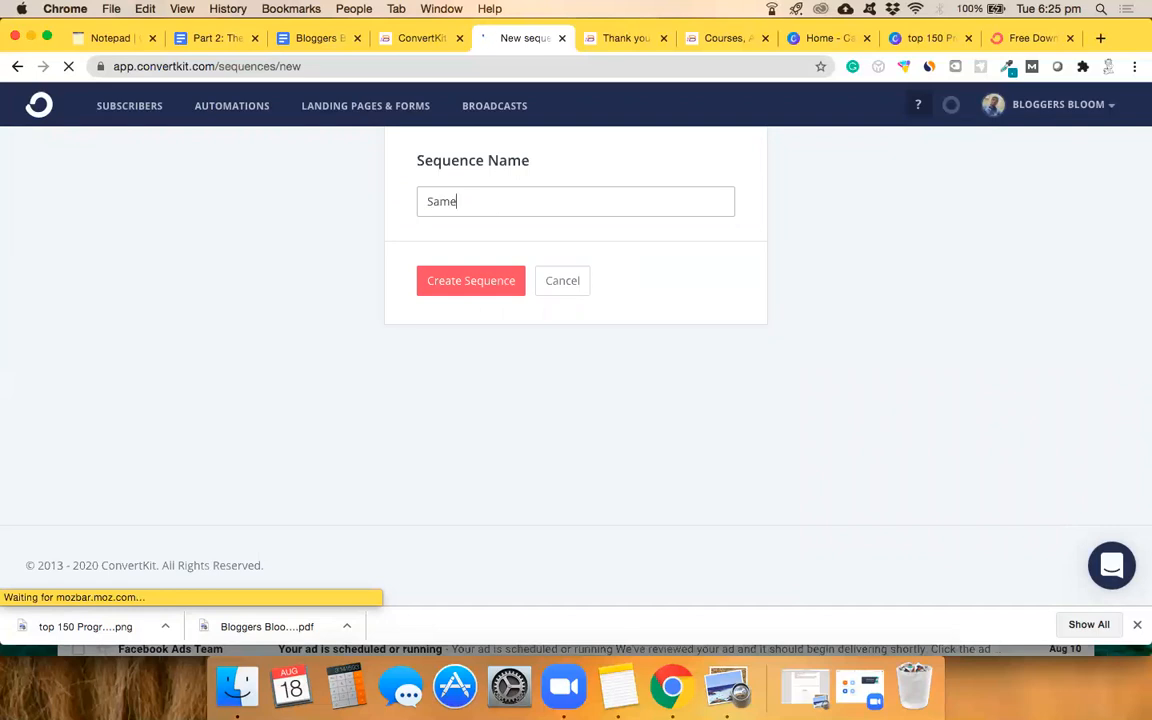
key("BackSpace")
type("ple Free ebook BB")
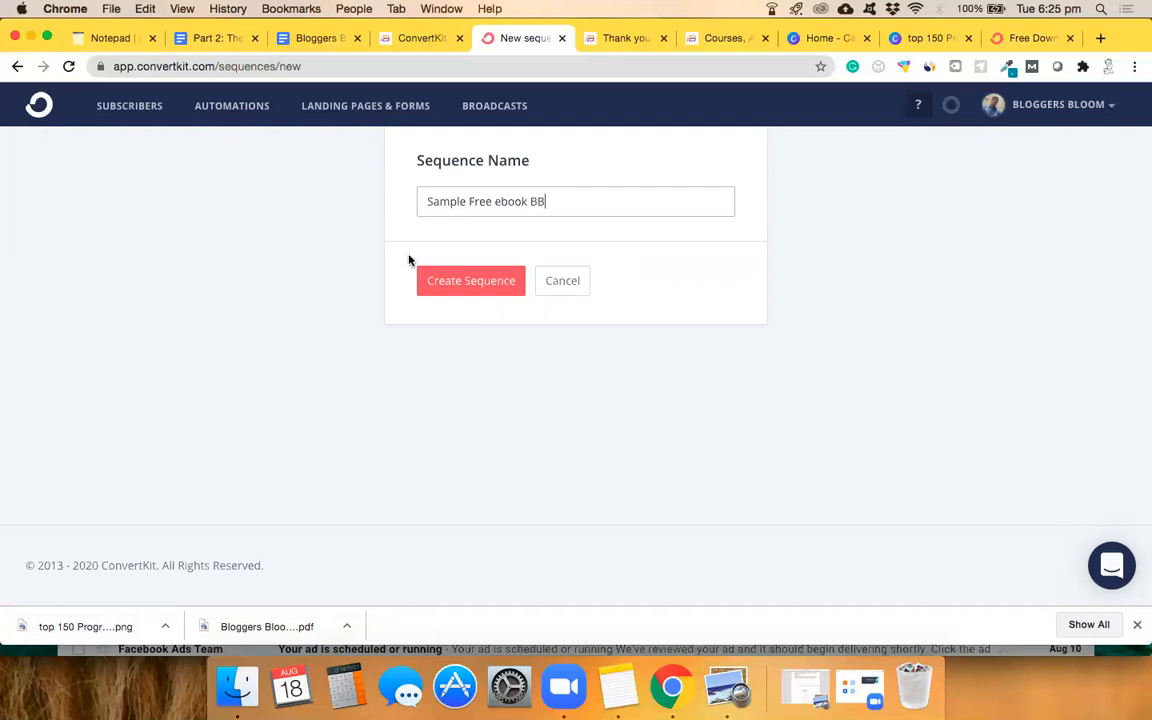
left_click(467, 281)
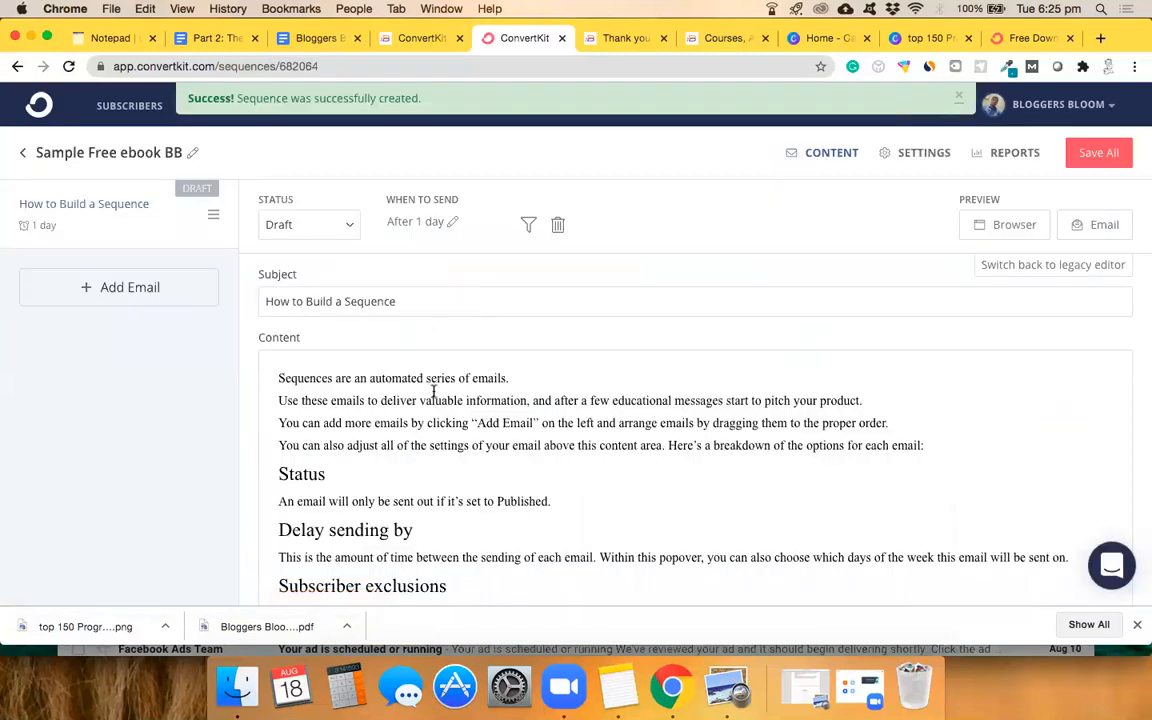
Look over the default email and its status options, and replace its subject with "Welcome Email".
scroll(433, 392, "down", 3)
scroll(433, 392, "up", 3)
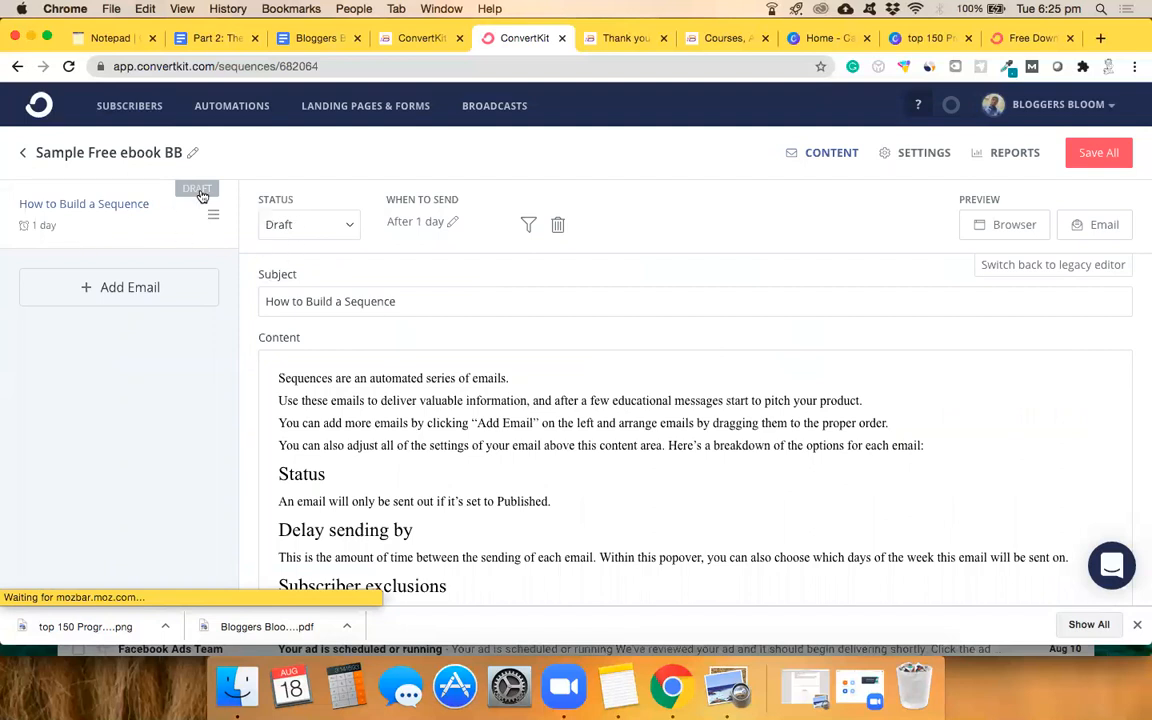
left_click(313, 225)
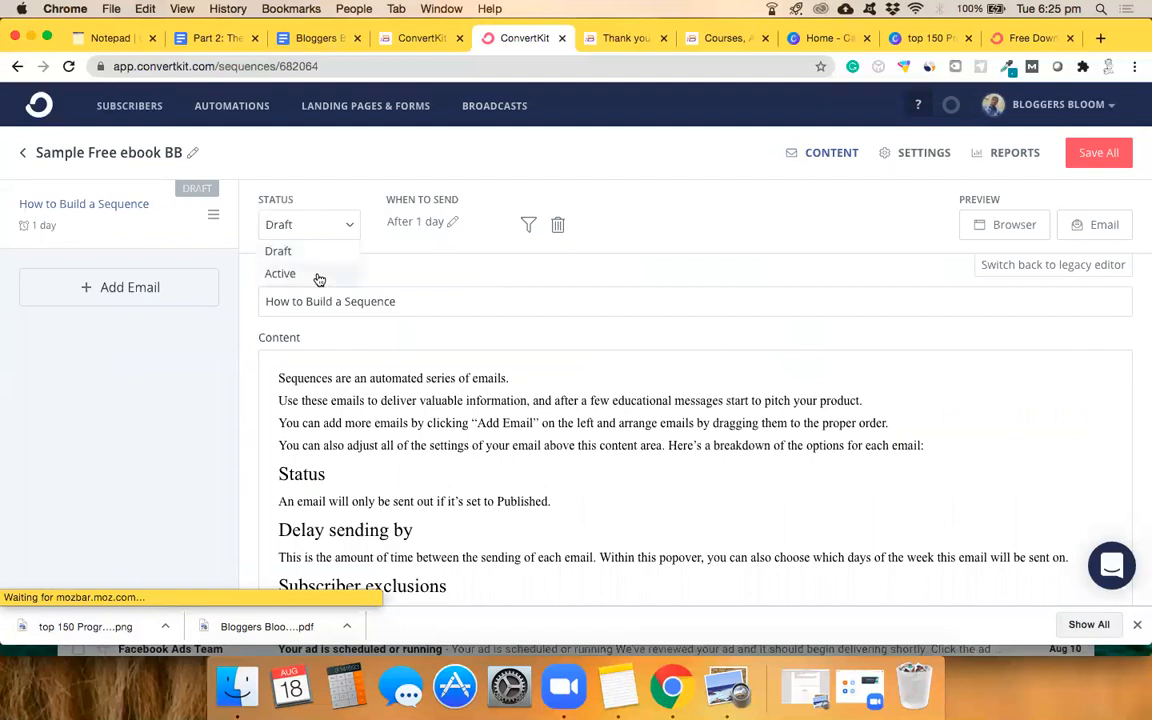
left_click(524, 378)
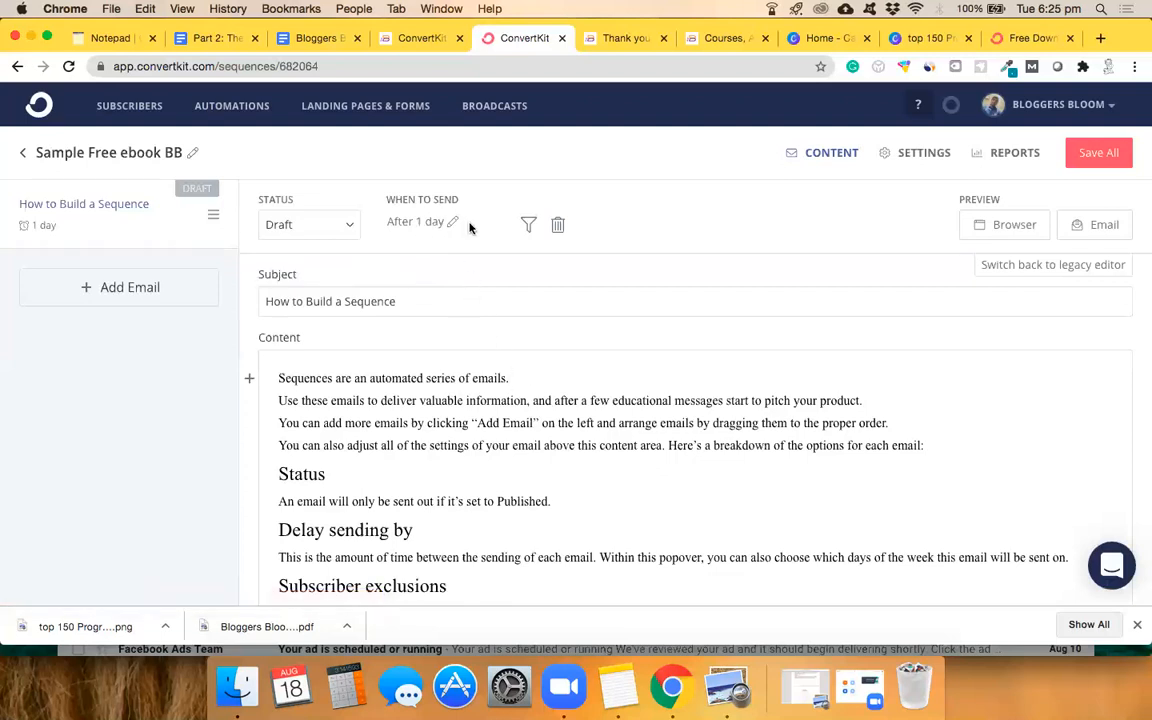
key("super+a")
type("W")
type("e Emai")
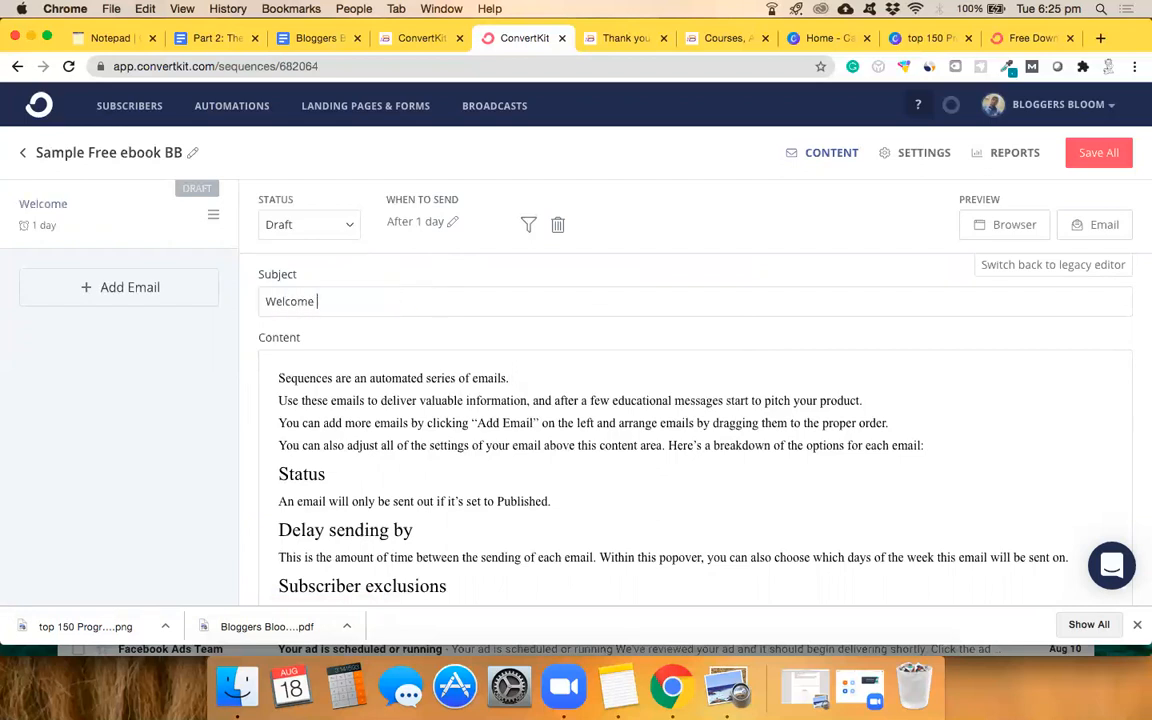
left_click(458, 397)
key("super+a")
key("BackSpace")
type("Hello")
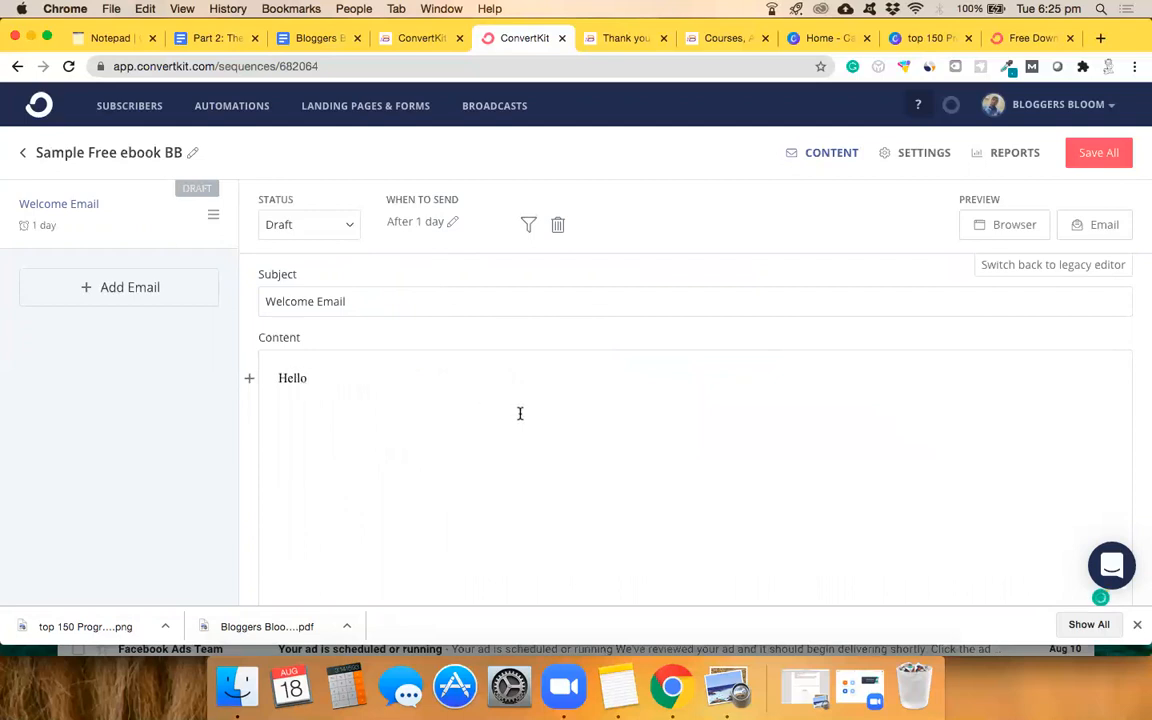
key("super+z")
key("super+z")
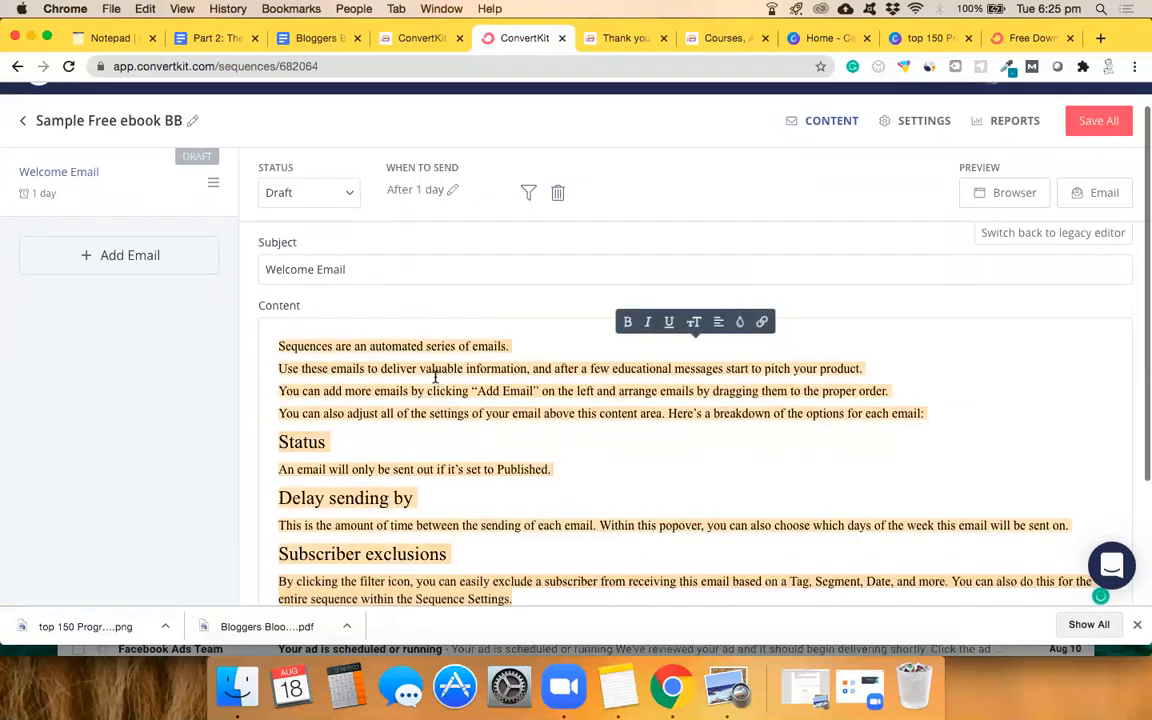
Replace the Welcome Email's placeholder body text with the greeting "Hello," followed by a new line.
key("super+a")
left_click(420, 366)
key("super+a")
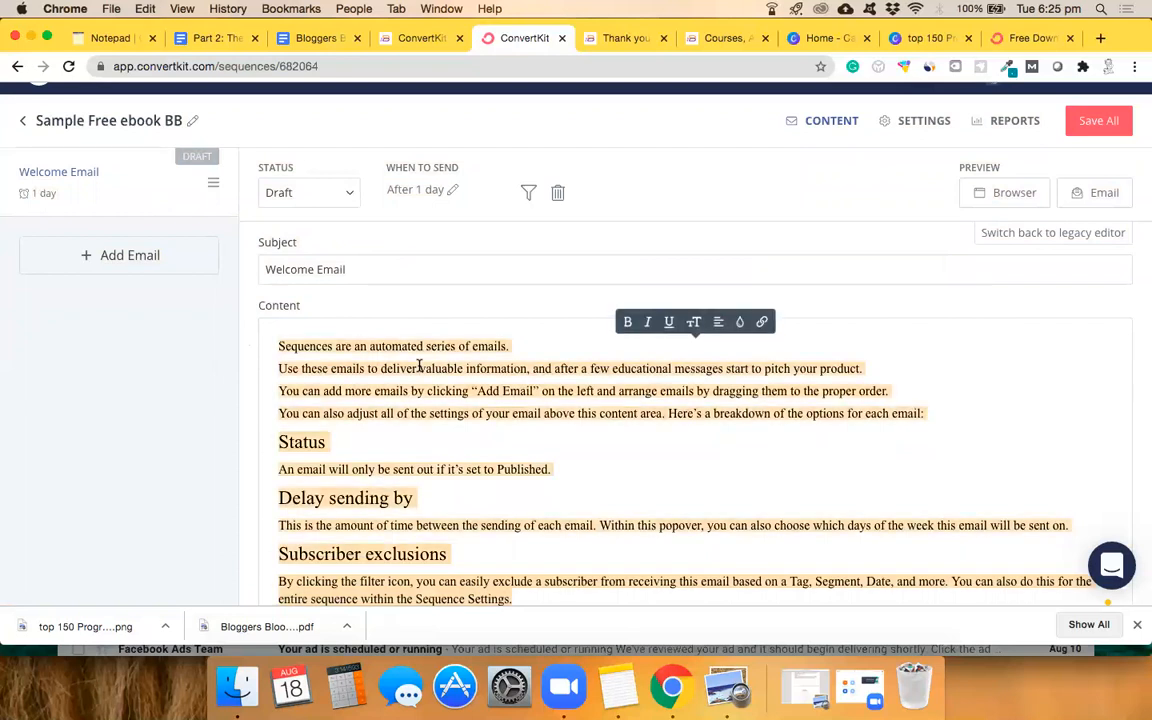
type("Hello,")
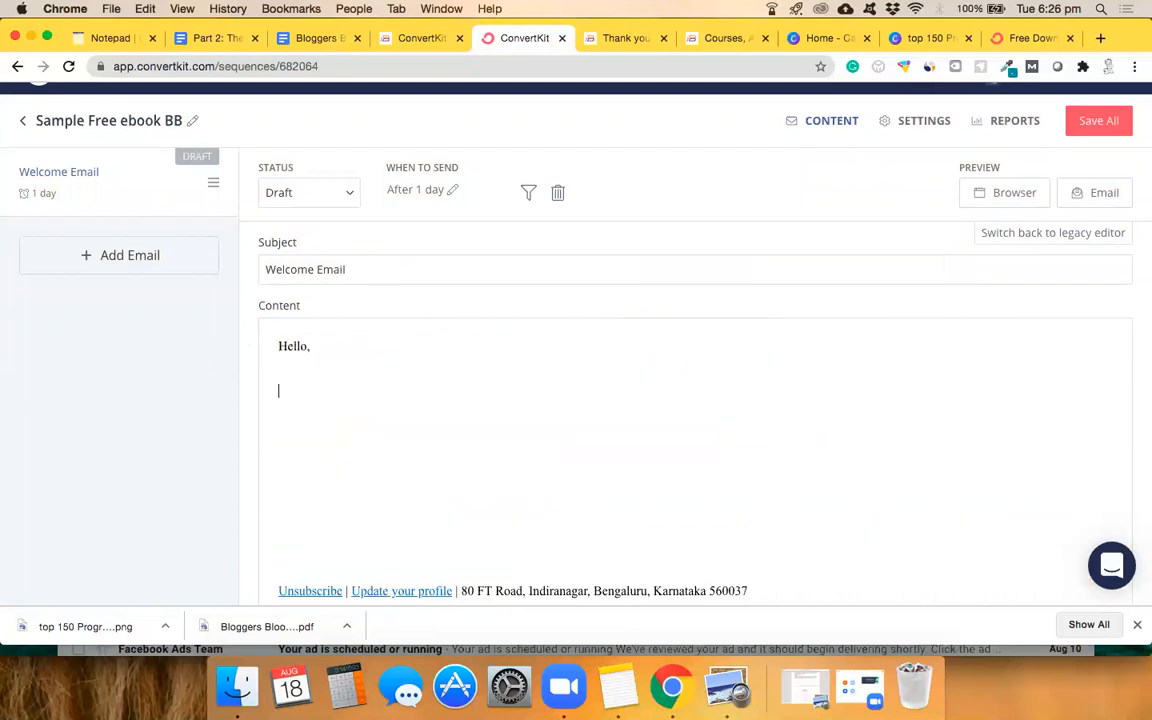
key("Return")
scroll(470, 329, "up", 1)
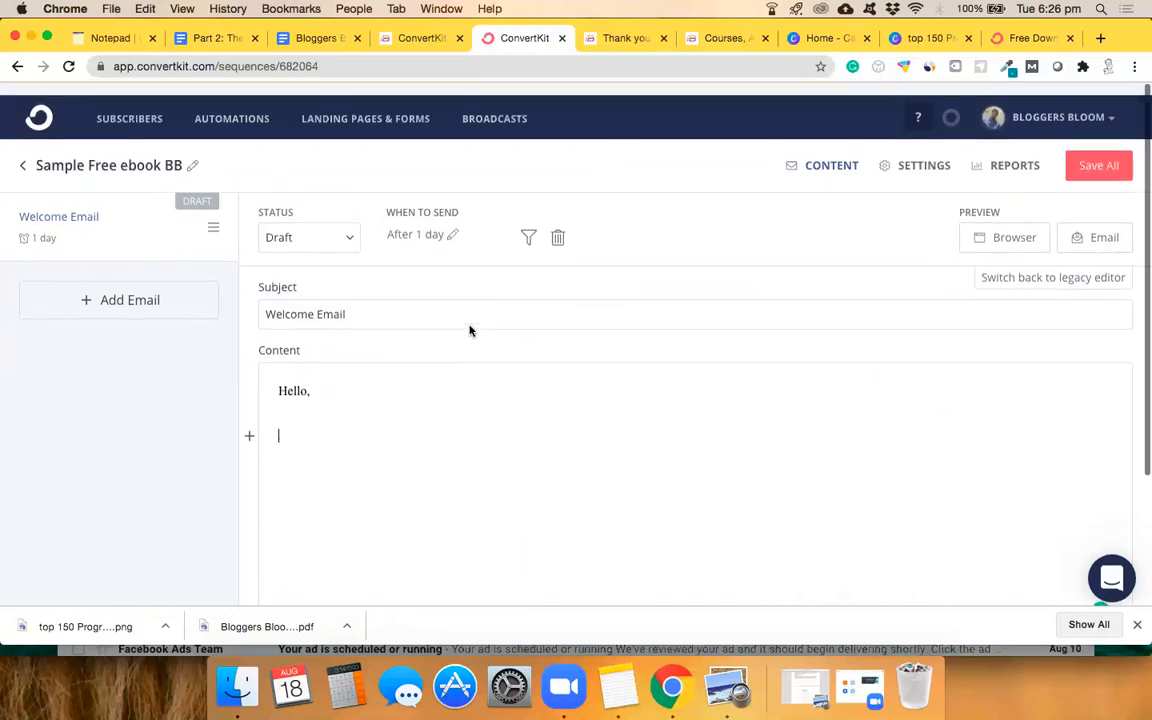
Switch the Welcome Email to the legacy editor and write the greeting "Hello {{ subscriber.first_name }}," using the first-name personalization.
left_click(1040, 271)
left_click(521, 398)
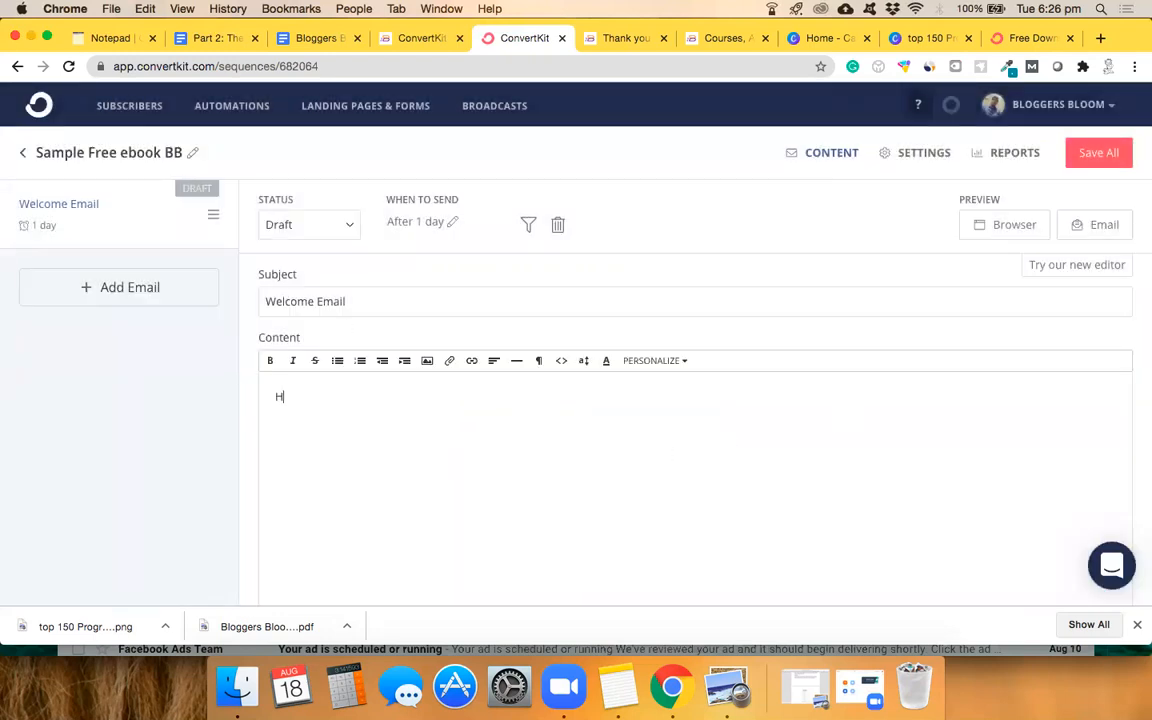
left_click(665, 362)
left_click(672, 386)
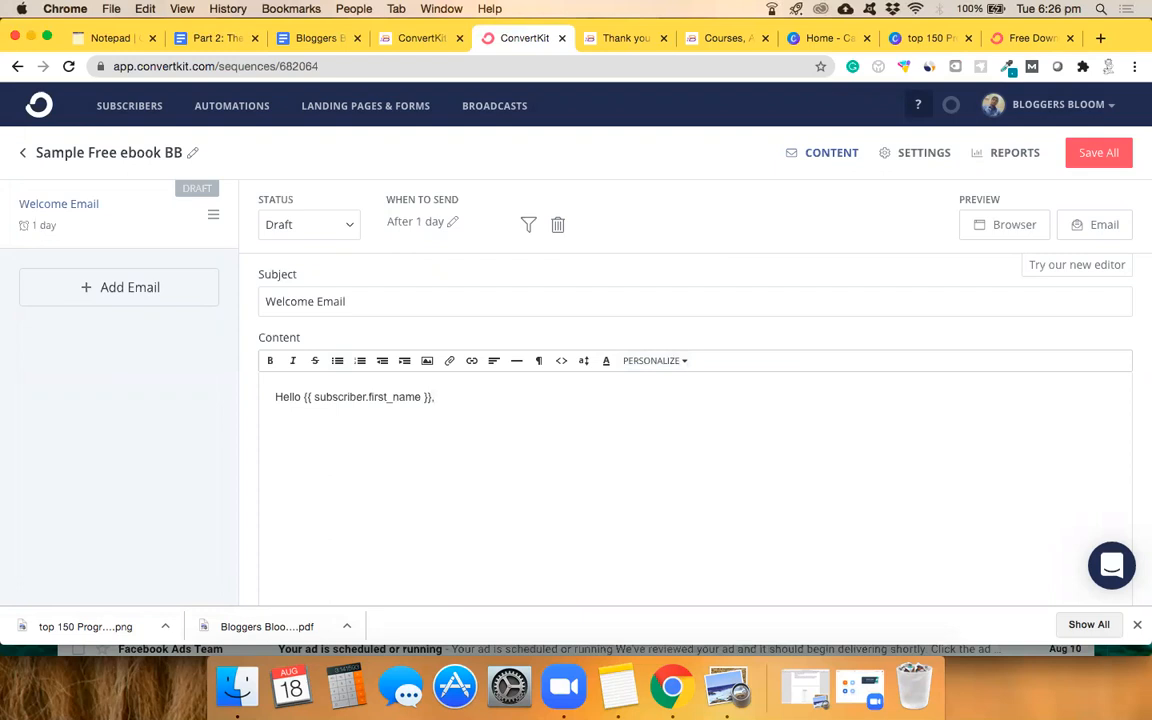
Insert the downloaded file "Bloggers Bloom eBook Sample.pdf" as a download link below the Welcome Email's greeting.
left_click(449, 362)
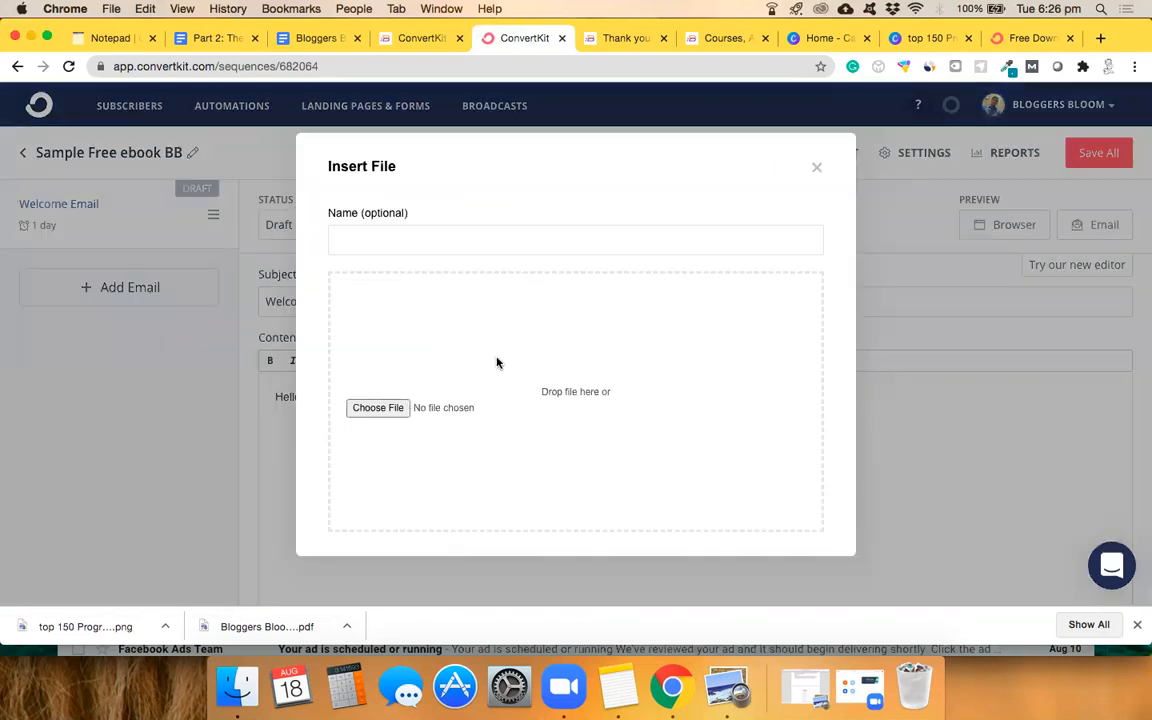
left_click(378, 408)
key("Escape")
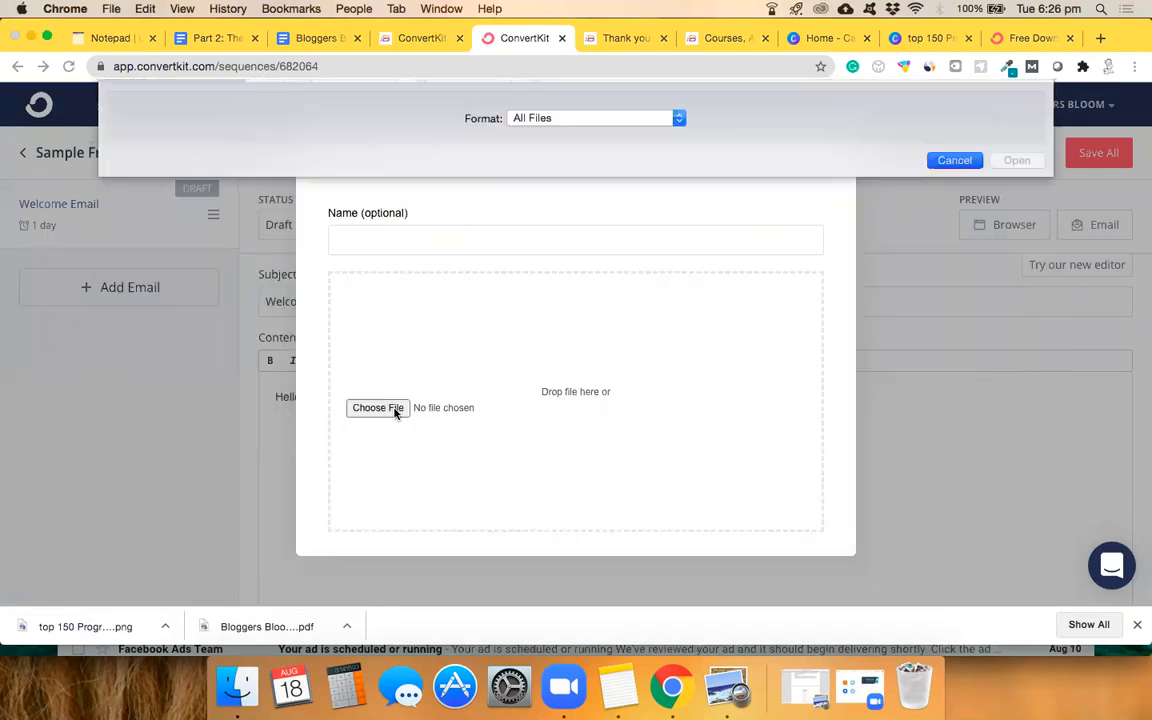
left_click(71, 627)
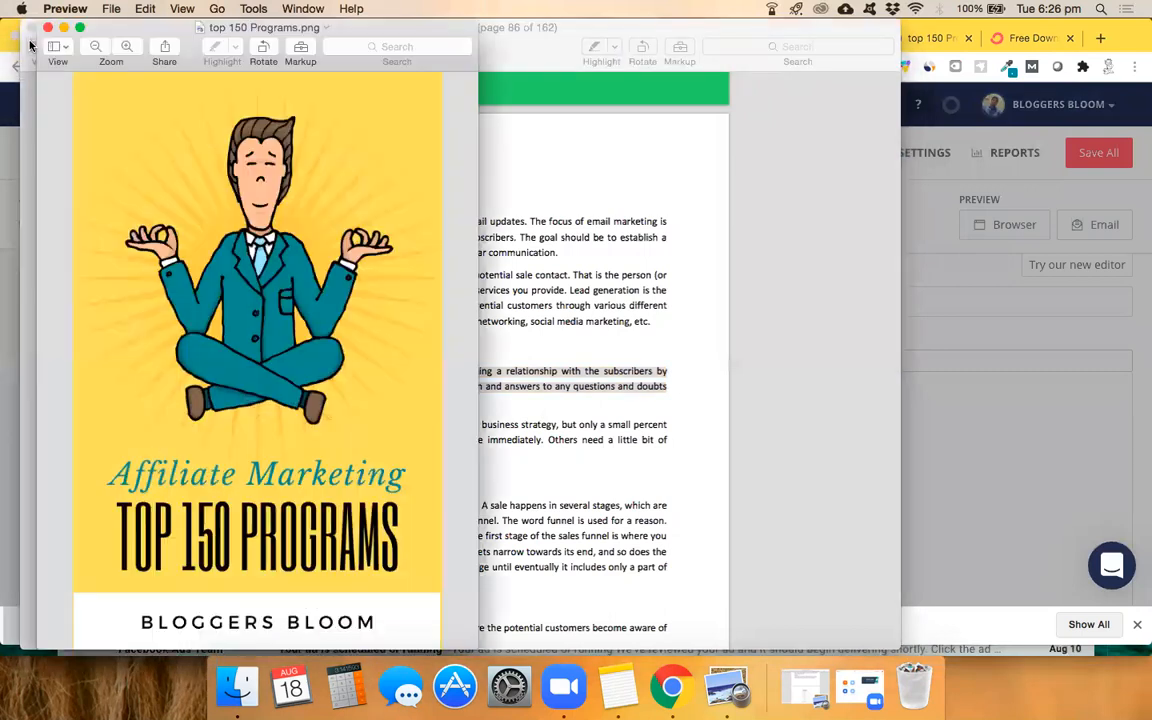
left_click(20, 185)
left_click_drag(255, 626, 561, 368)
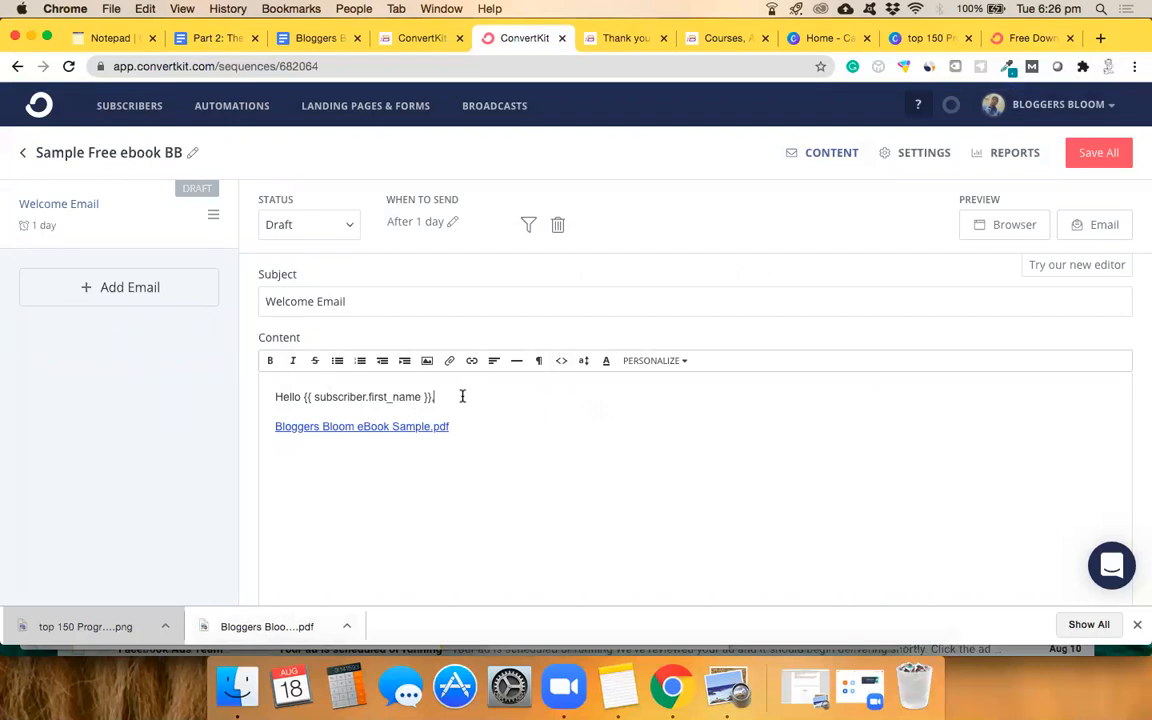
type(",")
Set the Welcome Email's status to Active and its send delay to 0 days with every weekday kept enabled.
scroll(501, 487, "down", 1)
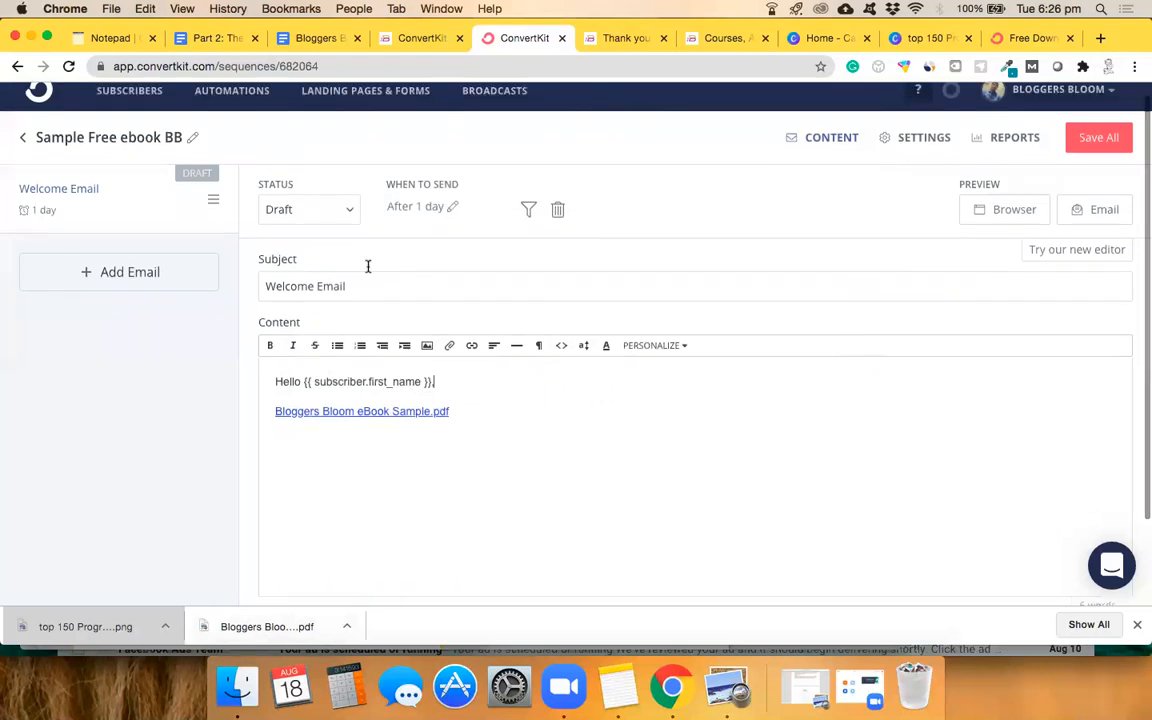
left_click(290, 213)
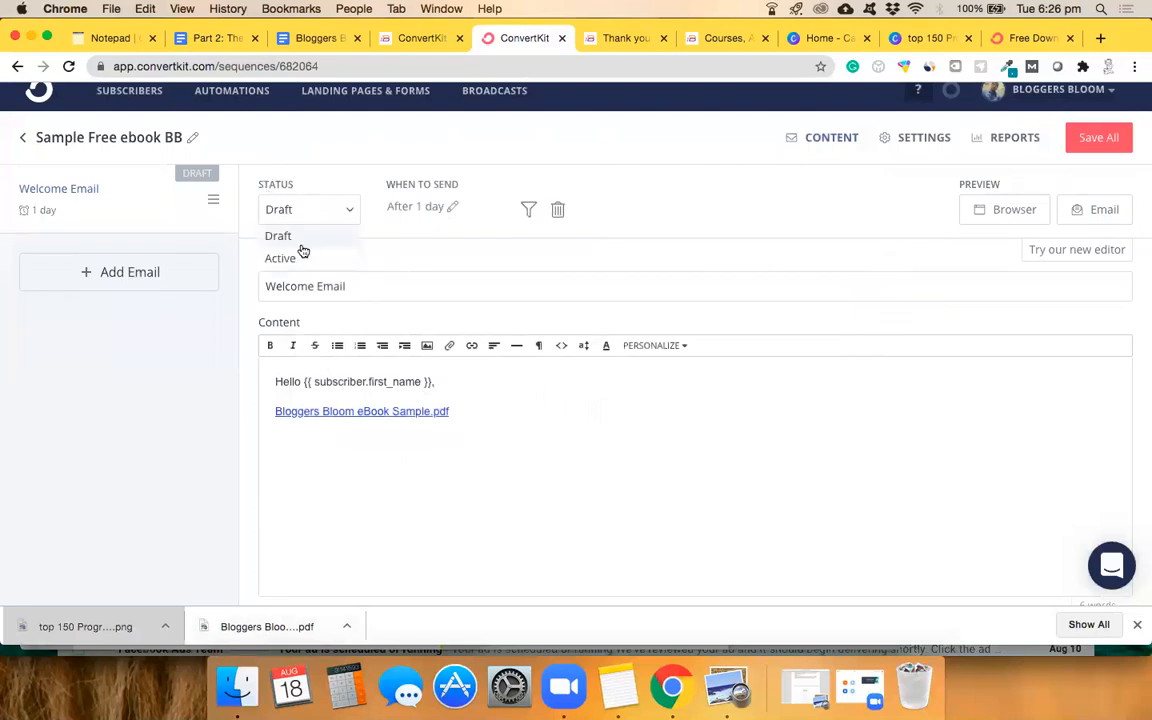
left_click(304, 257)
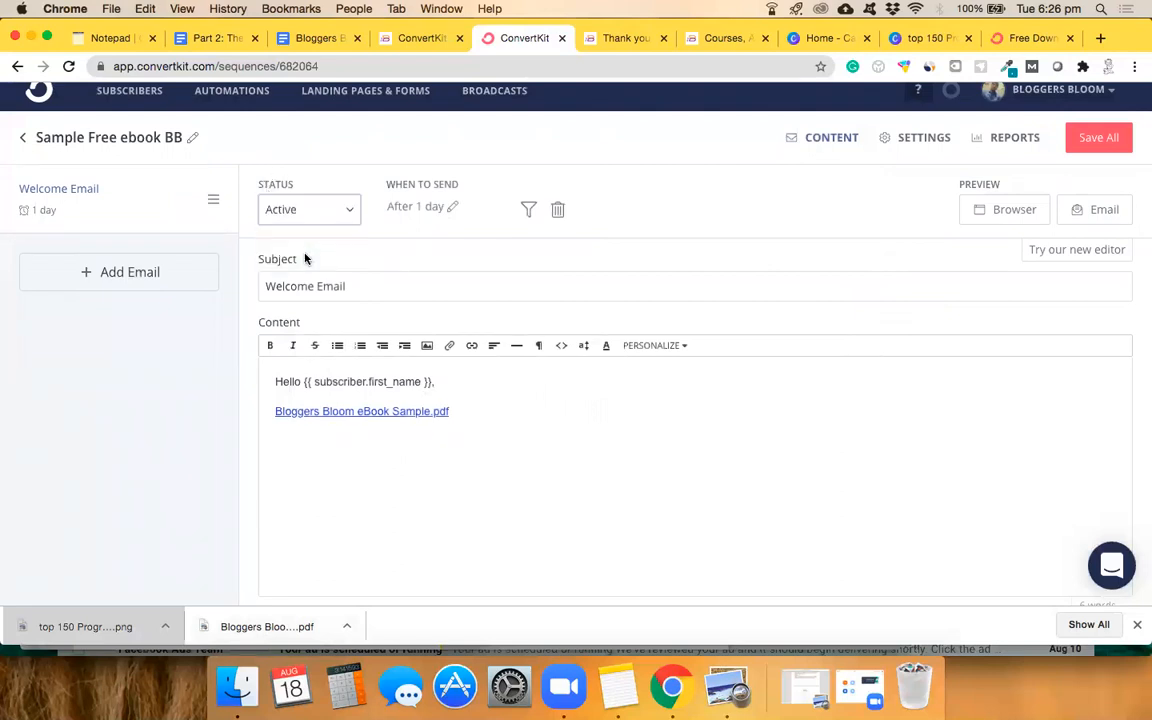
left_click(418, 208)
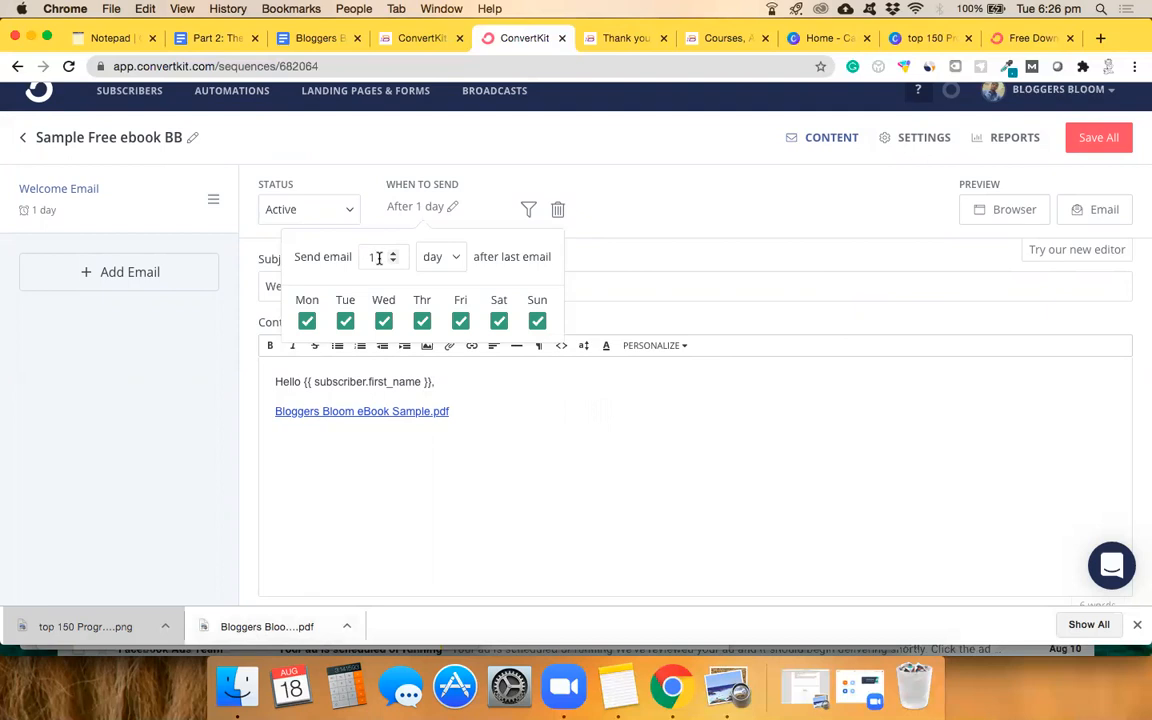
key("BackSpace")
type("0")
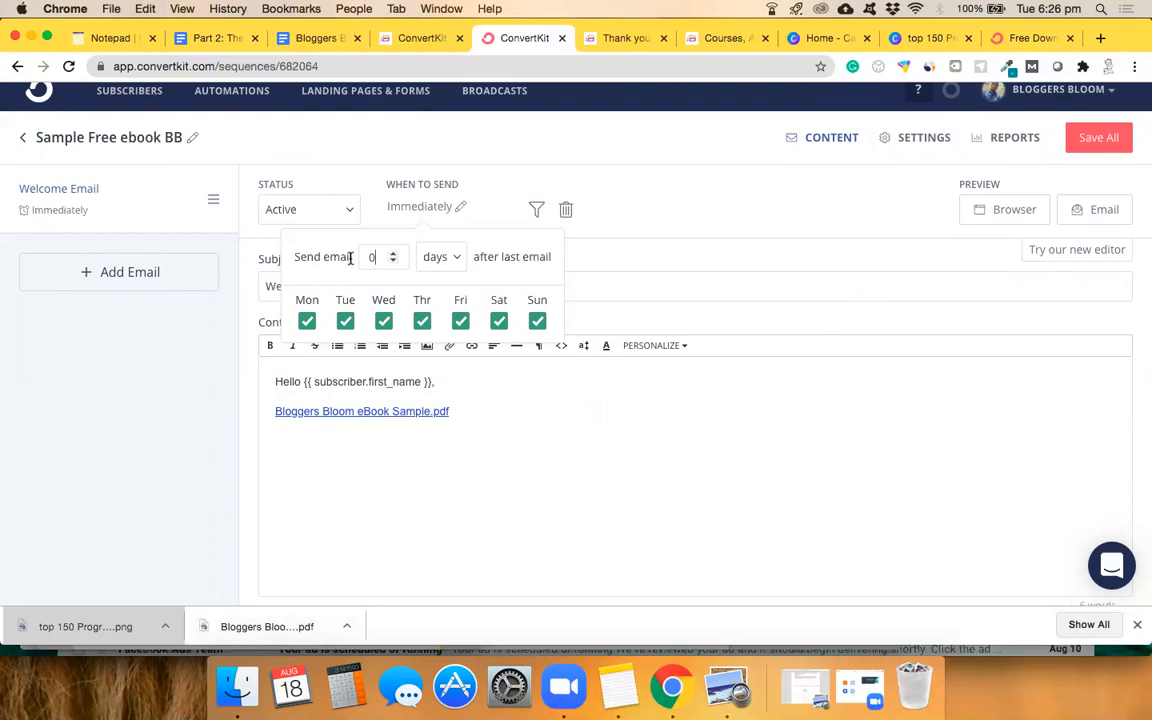
left_click(645, 234)
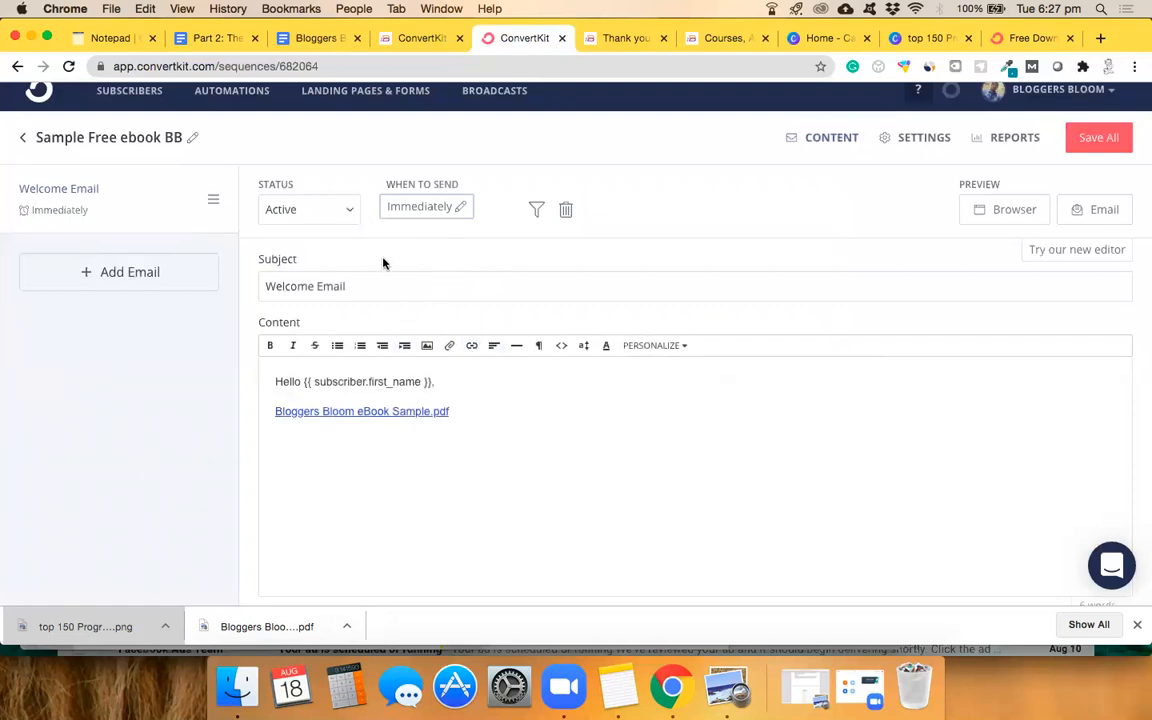
Add two follow-up emails to the sequence with the subjects "Day 1 Email" and "Day 2 Email".
left_click(127, 279)
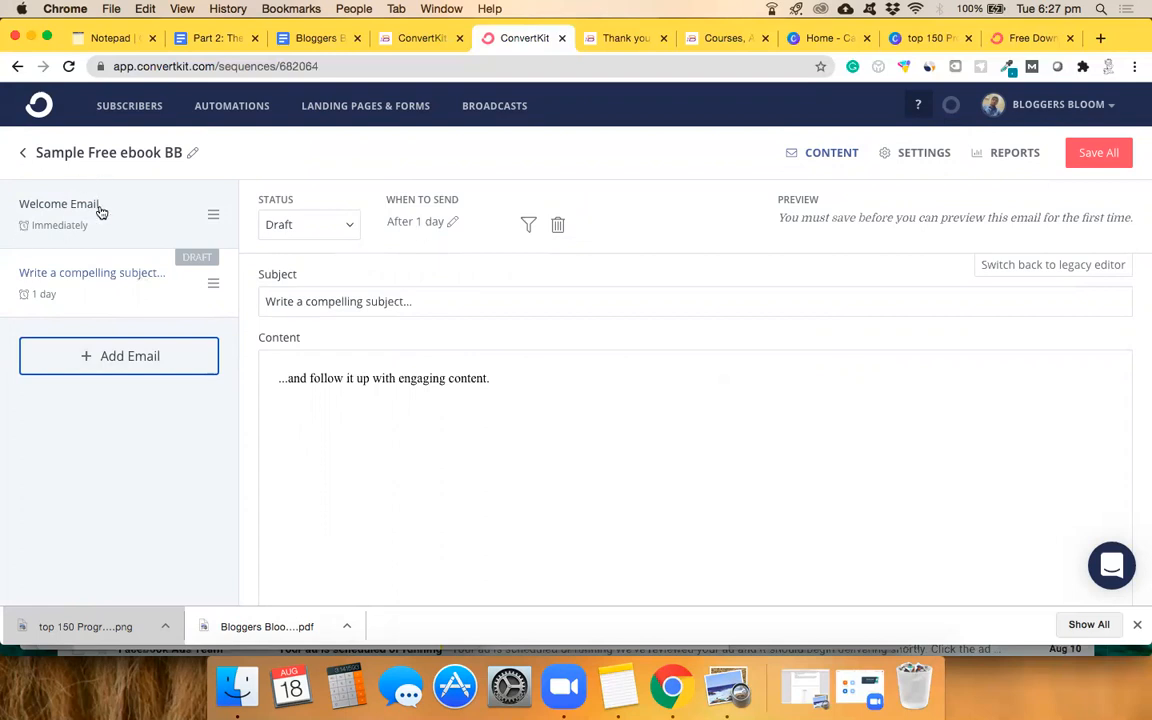
triple_click(450, 304)
type("Day")
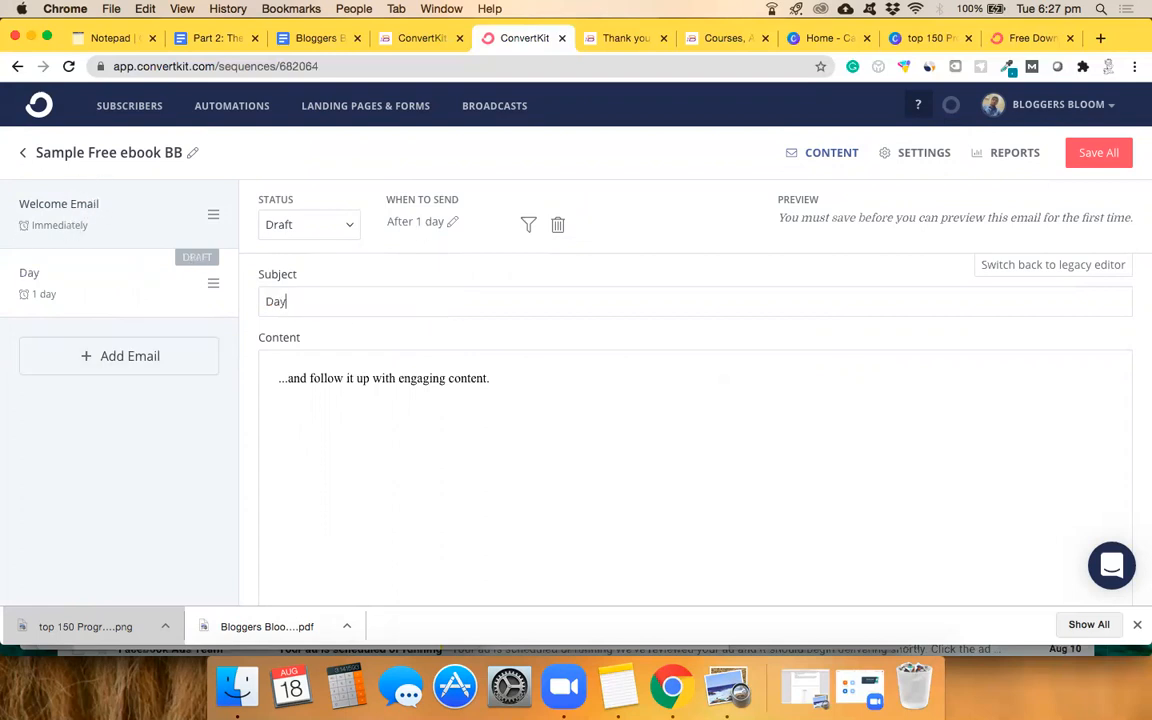
type(" 1 Email")
left_click(113, 354)
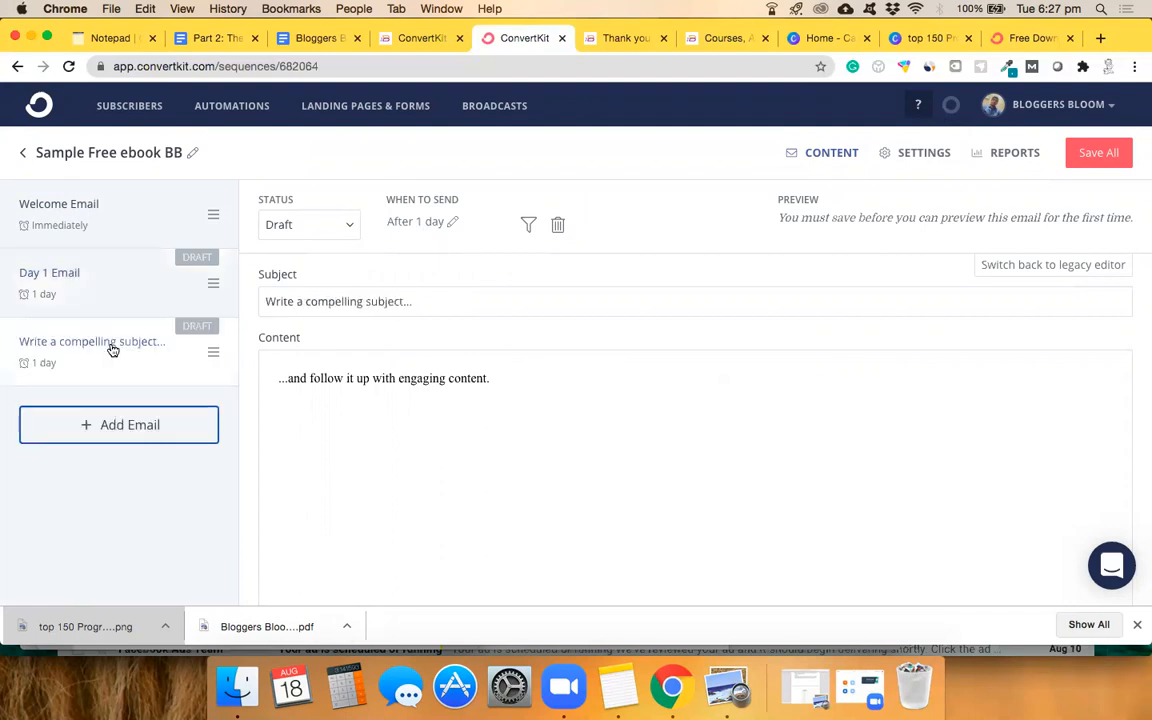
triple_click(475, 298)
type("Day 2 Email")
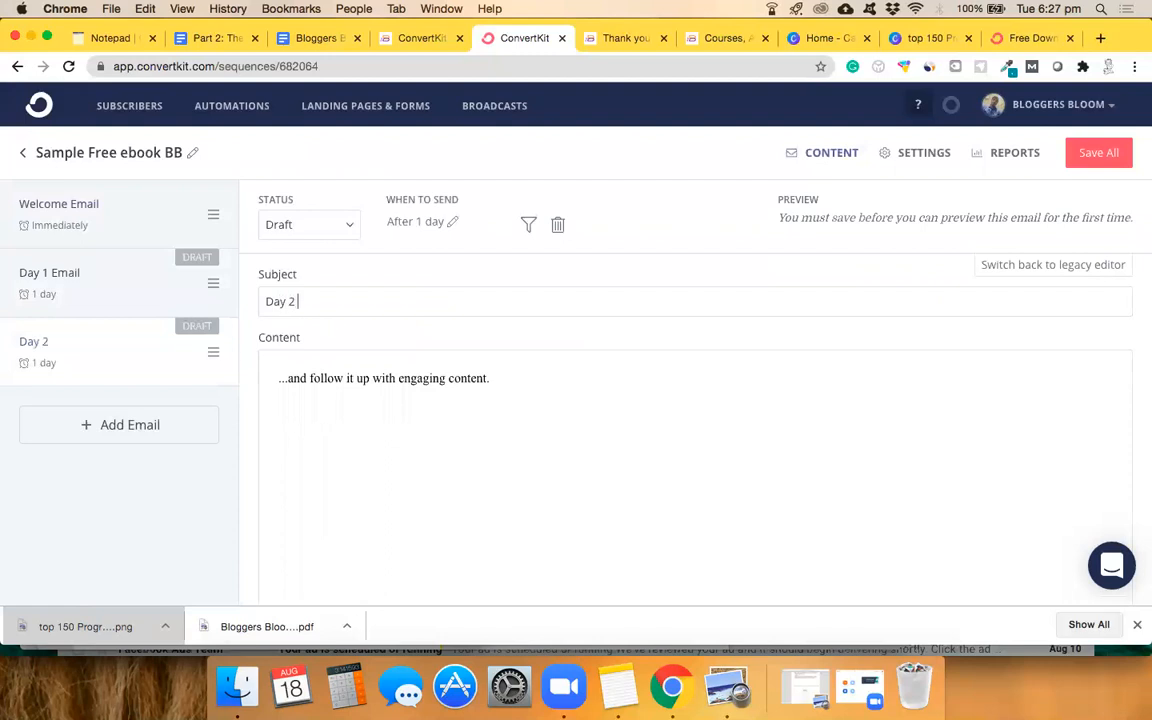
Add another follow-up email to the sequence with the subject "Day 3 Email".
left_click(110, 421)
left_click(425, 304)
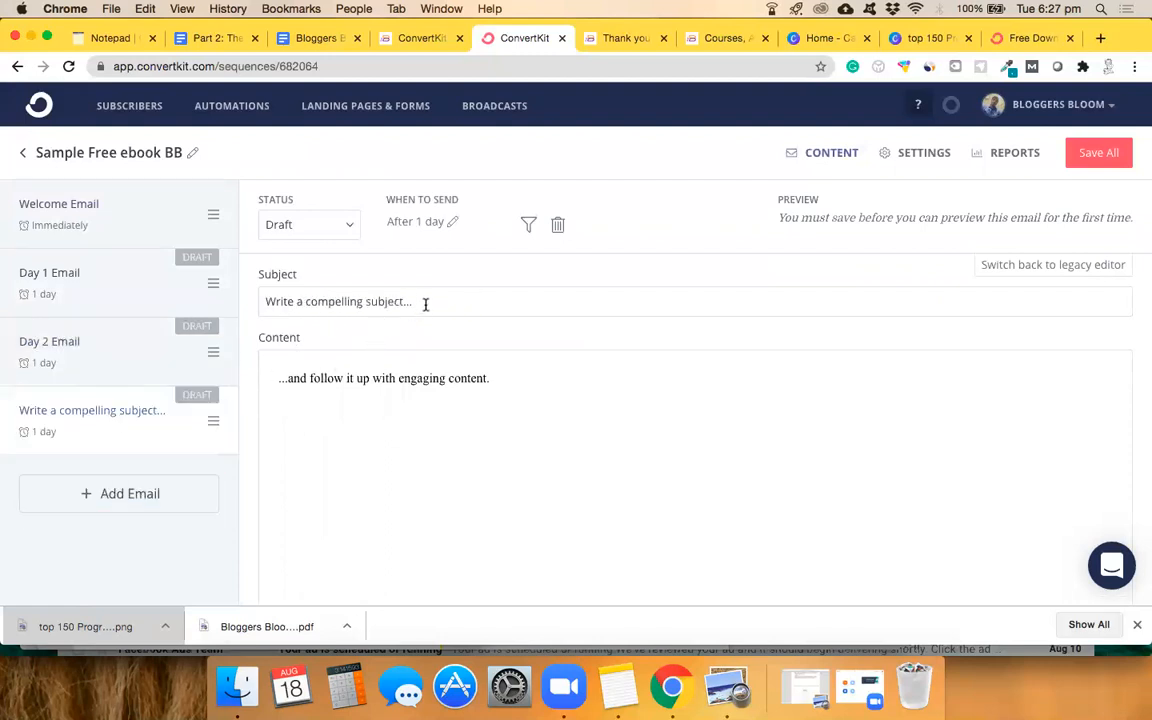
key("super+a")
type("Day 3 Email")
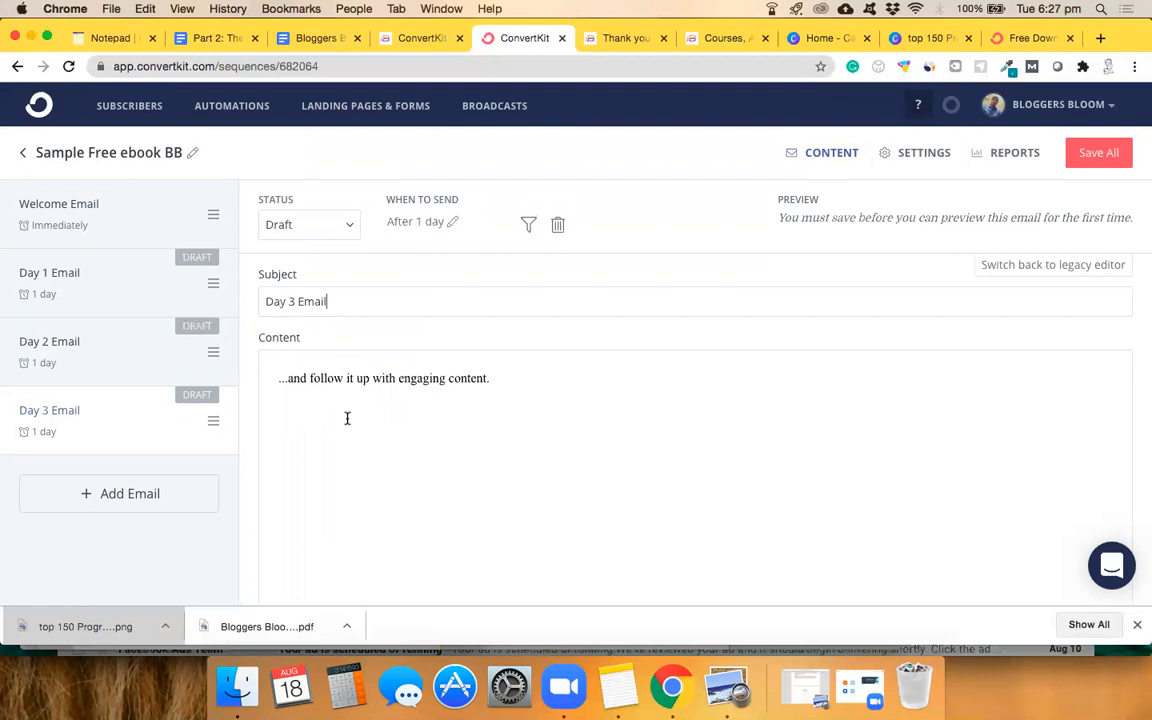
Set the status of the Day 1, Day 2 and Day 3 emails to Active.
left_click(113, 279)
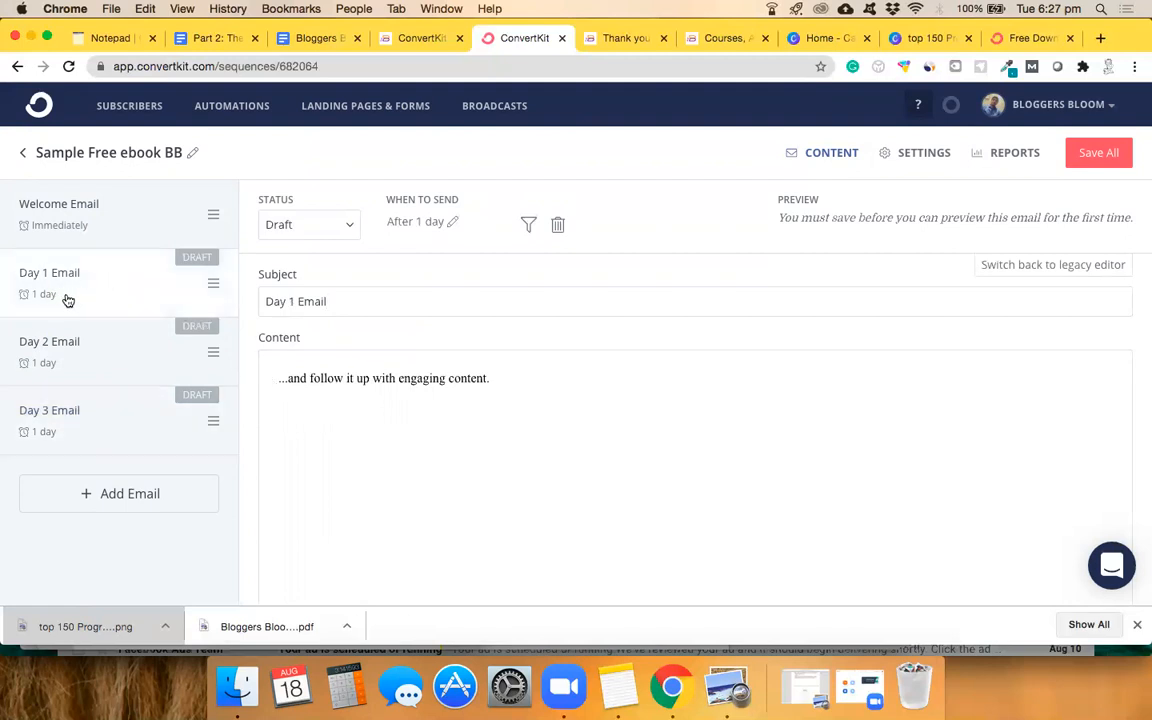
left_click(326, 226)
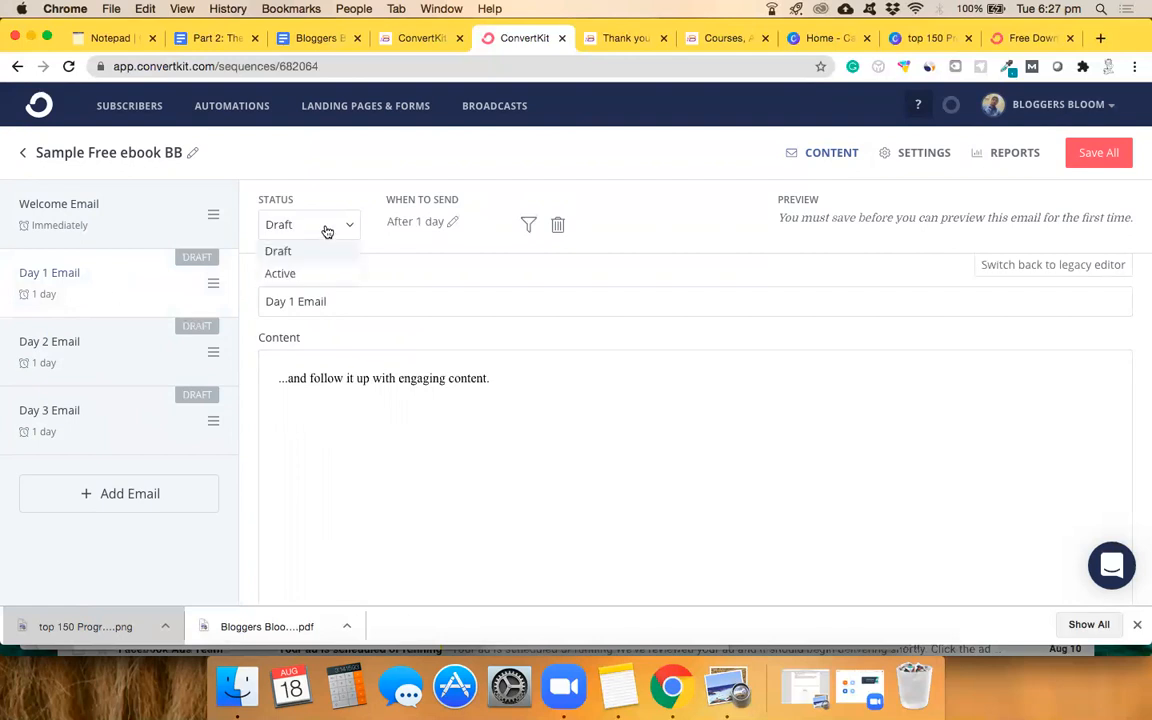
left_click(322, 274)
left_click(159, 355)
left_click(327, 231)
left_click(329, 273)
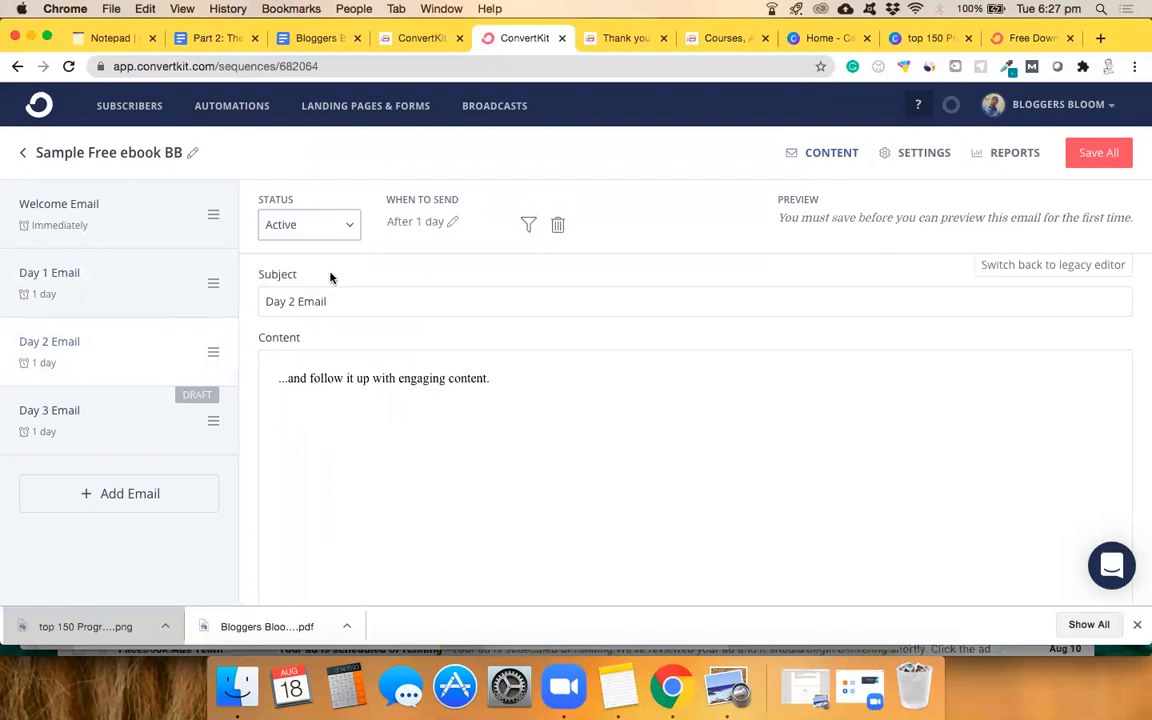
left_click(146, 415)
left_click(309, 231)
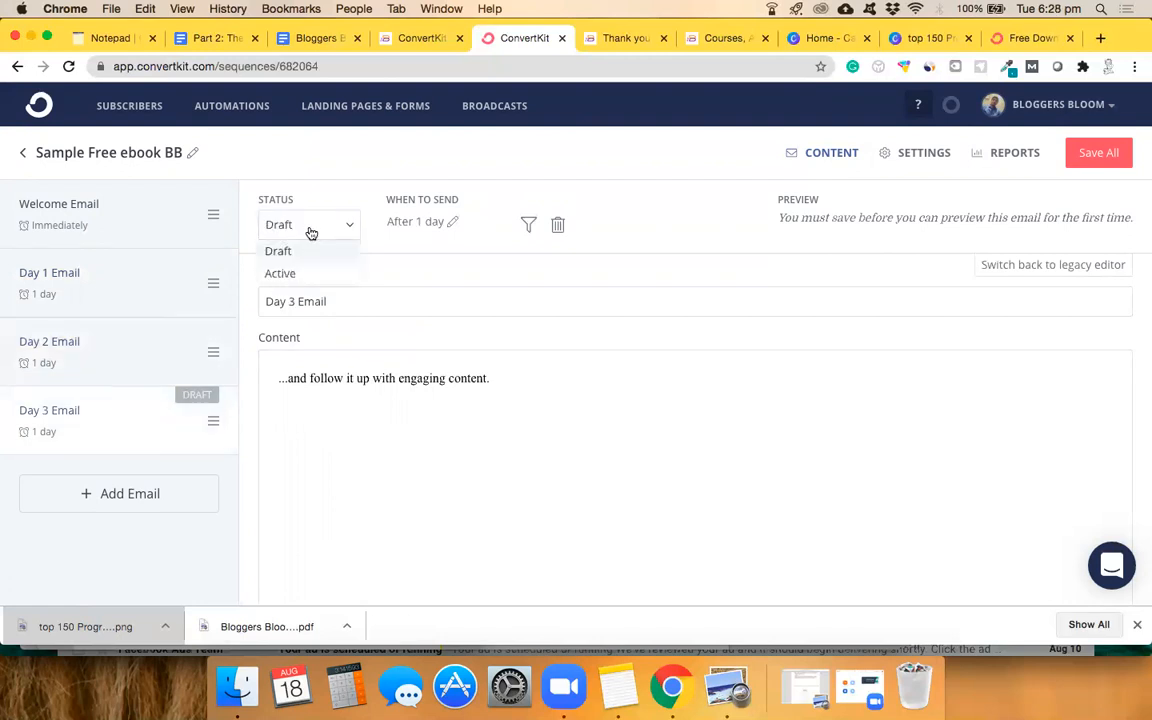
left_click(322, 274)
left_click(353, 298)
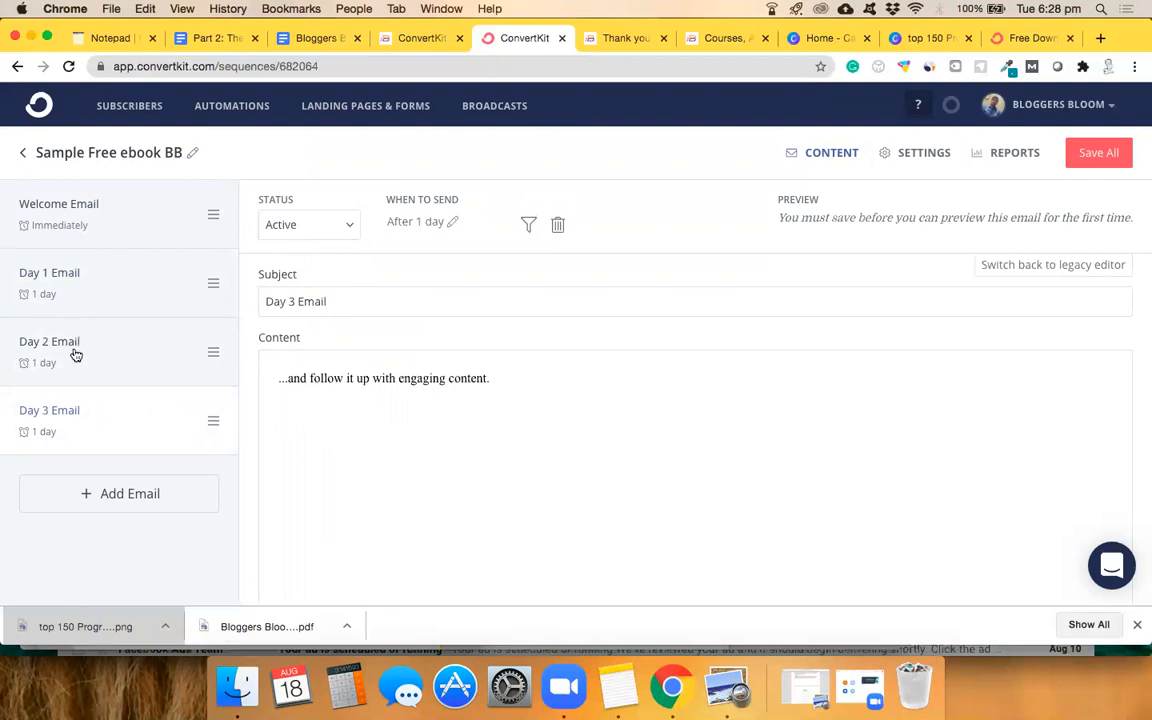
Save all emails in the sequence and check the Welcome Email in the browser preview.
left_click(106, 214)
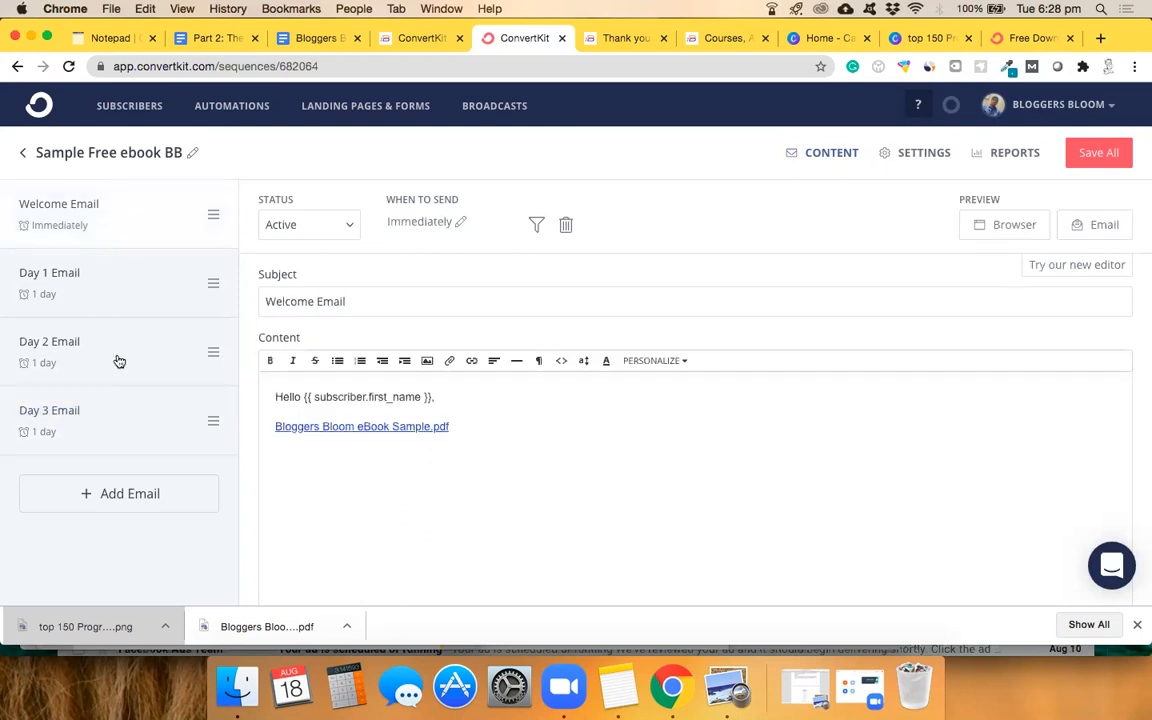
left_click(1100, 152)
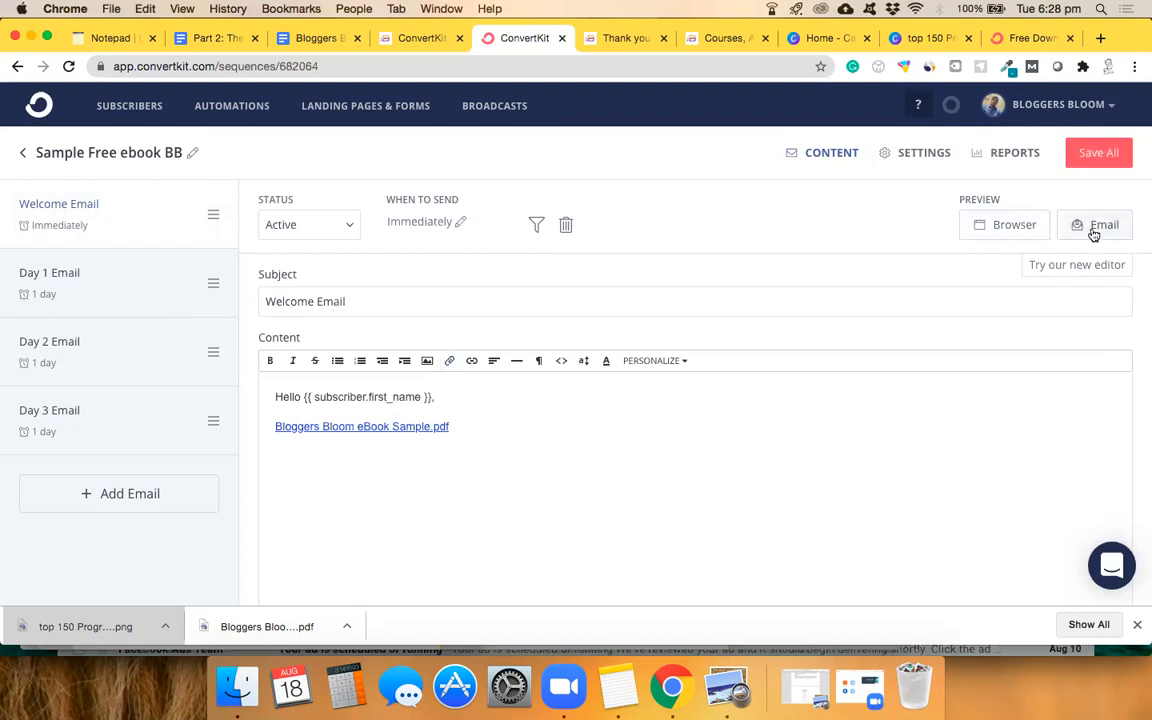
left_click(1014, 226)
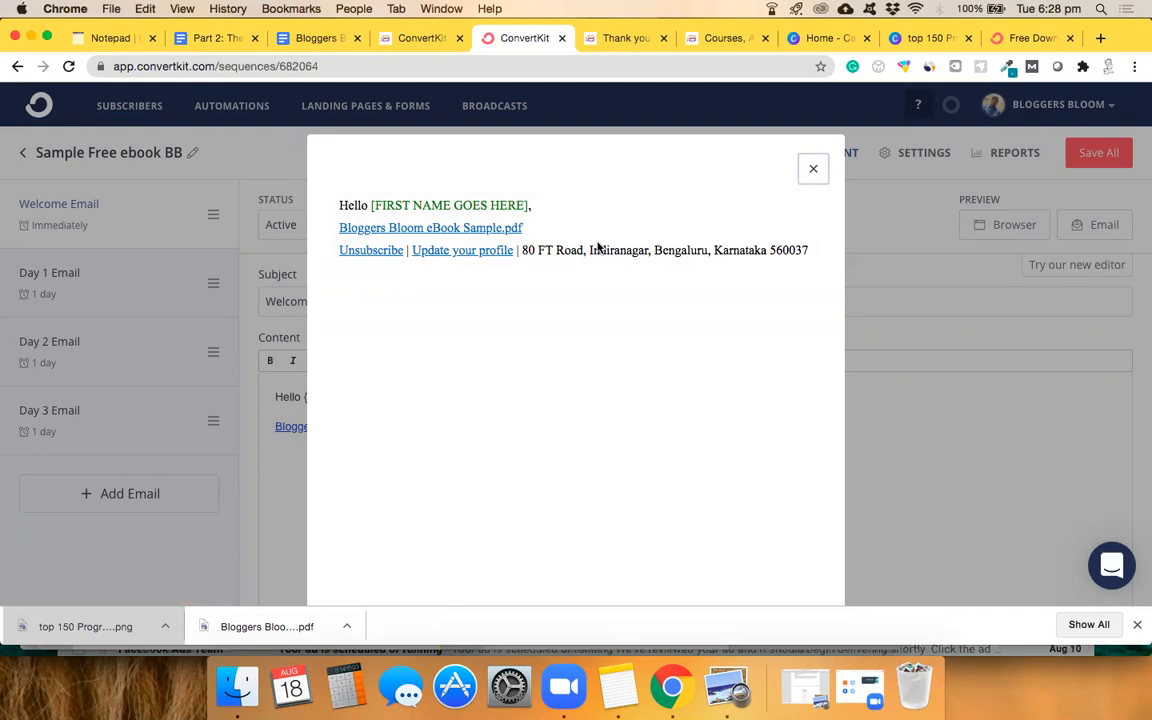
left_click(813, 169)
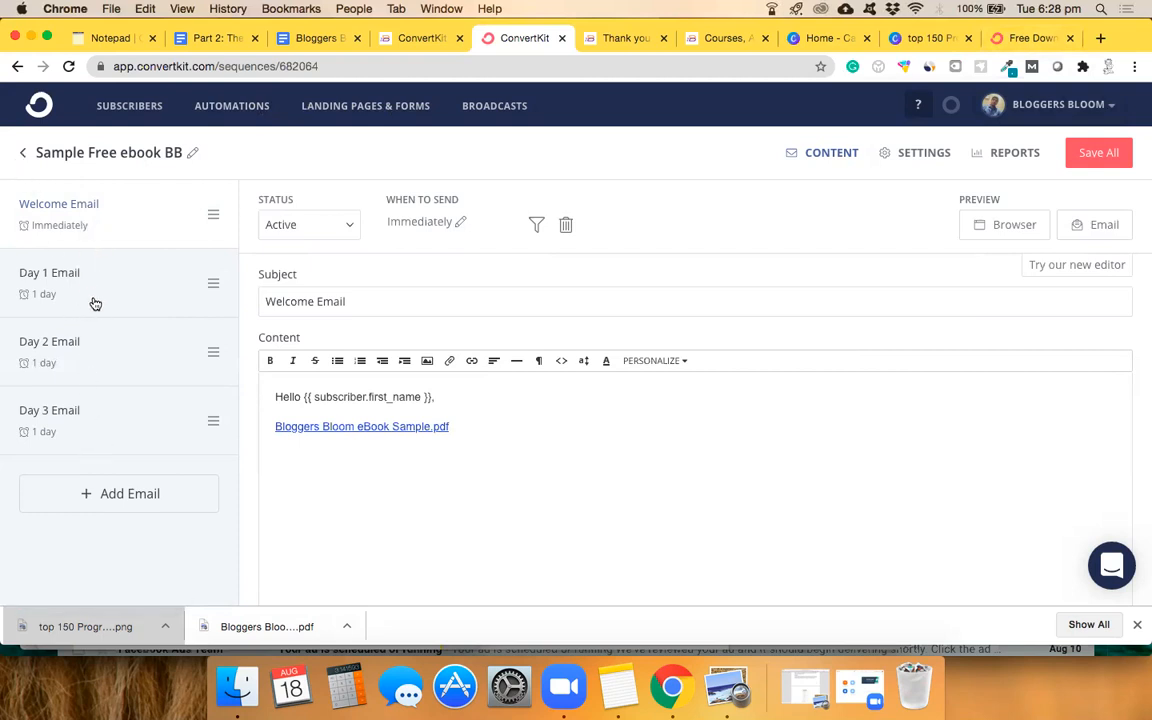
Leave the sequence and create a new visual automation.
left_click(25, 154)
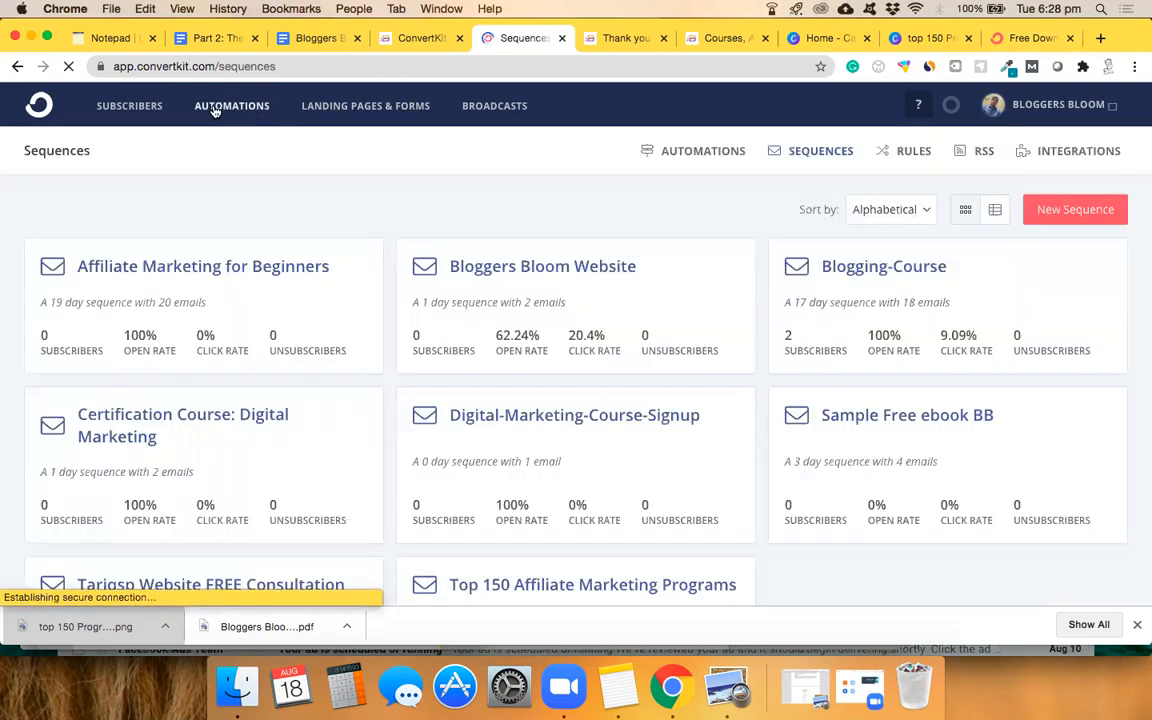
left_click(213, 106)
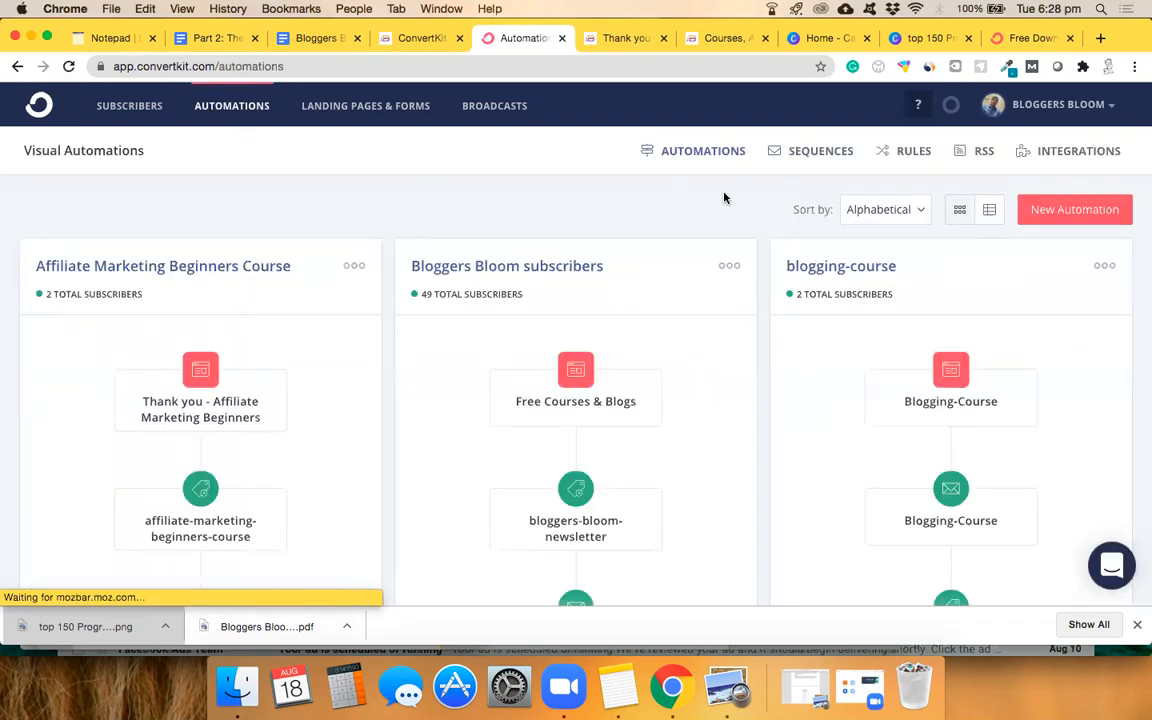
left_click(1080, 213)
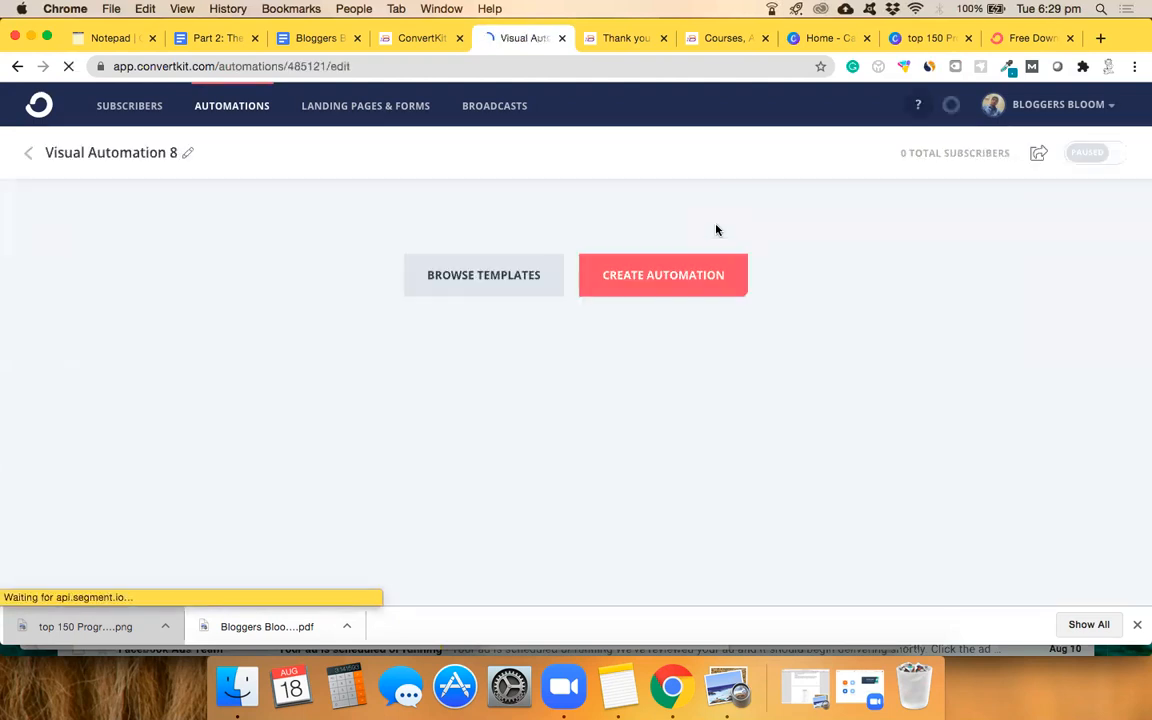
Browse the available automation templates, from the newsletter and product pitch to the webinar and launch ones, without using any.
left_click(507, 280)
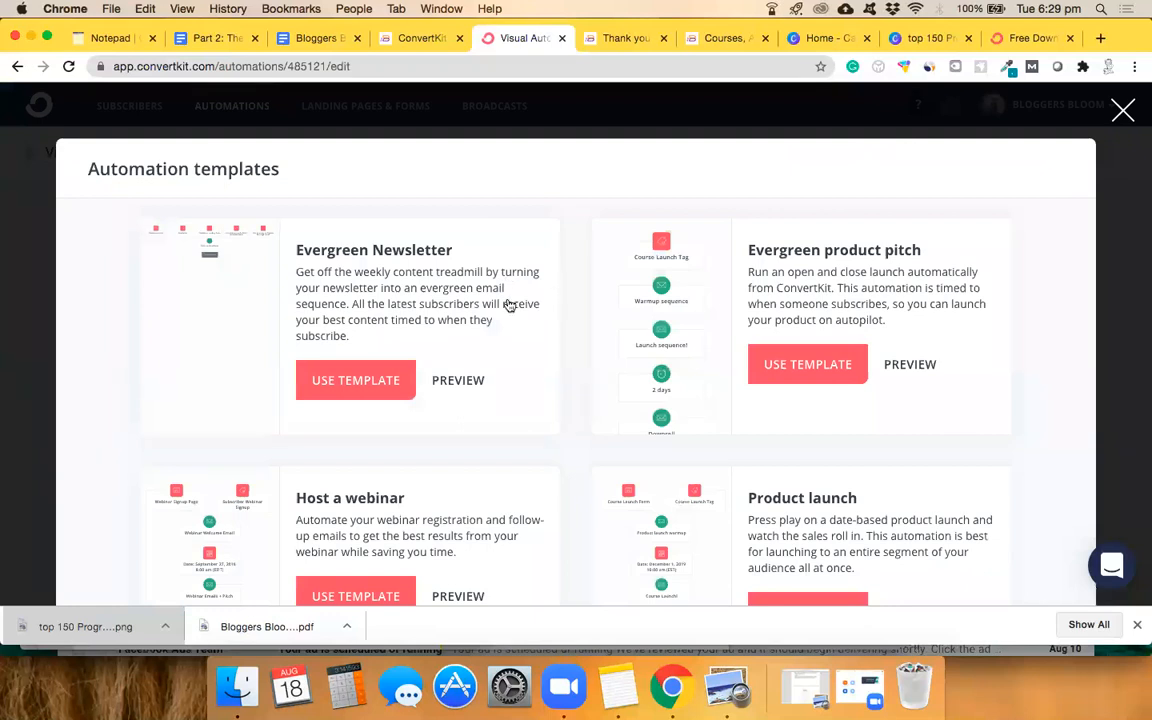
scroll(587, 372, "down", 2)
scroll(587, 372, "down", 5)
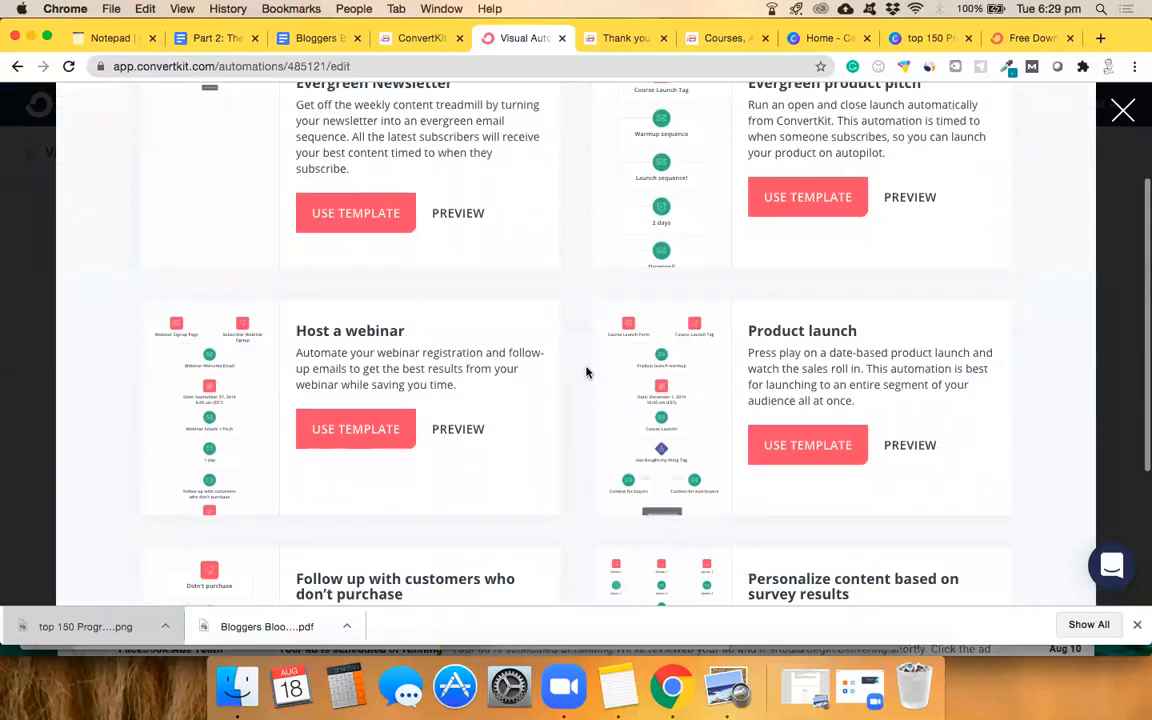
scroll(587, 372, "up", 6)
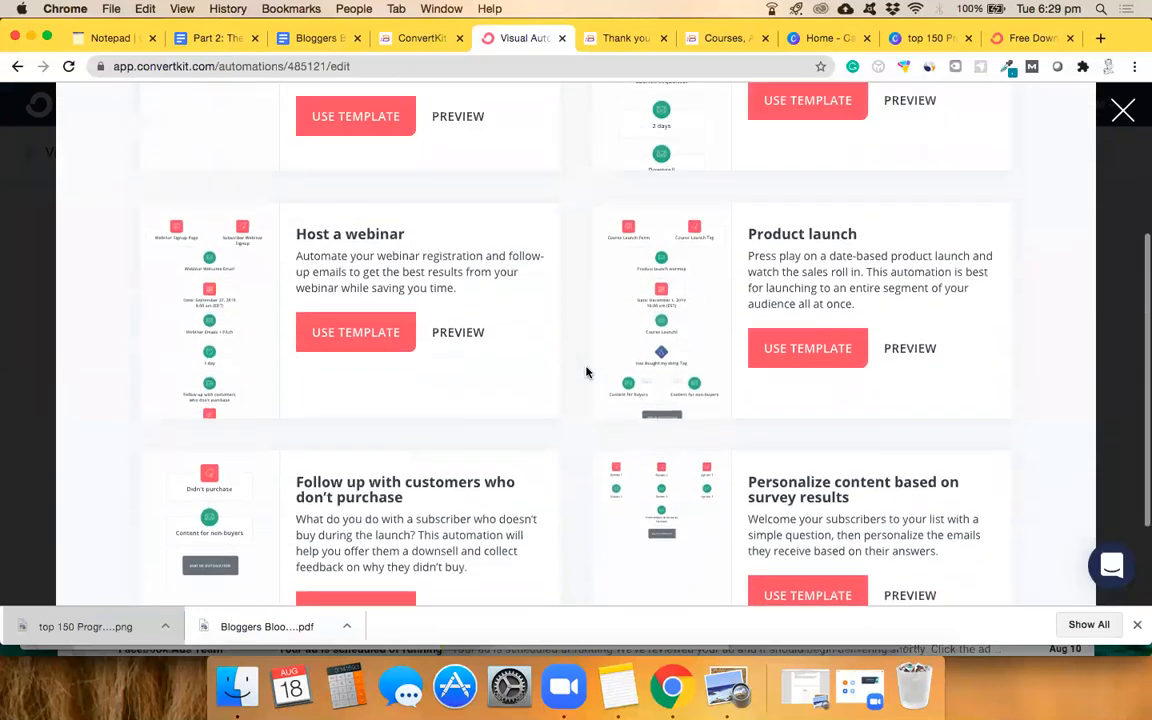
scroll(587, 372, "up", 1)
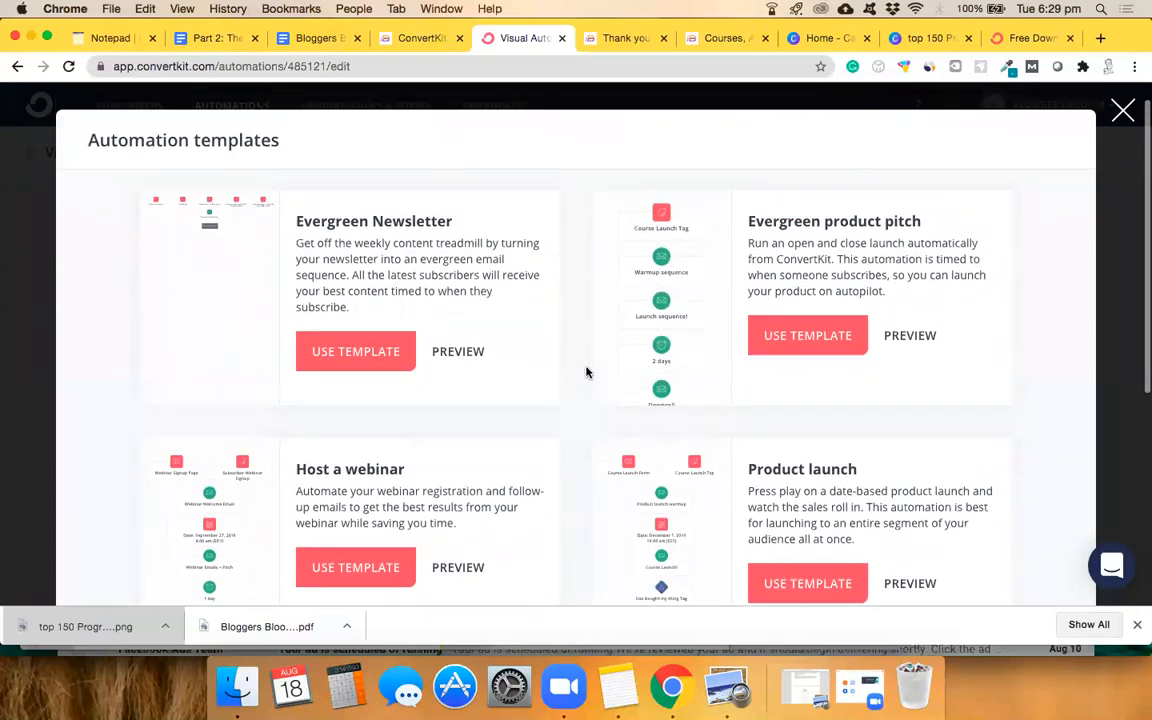
left_click(1122, 111)
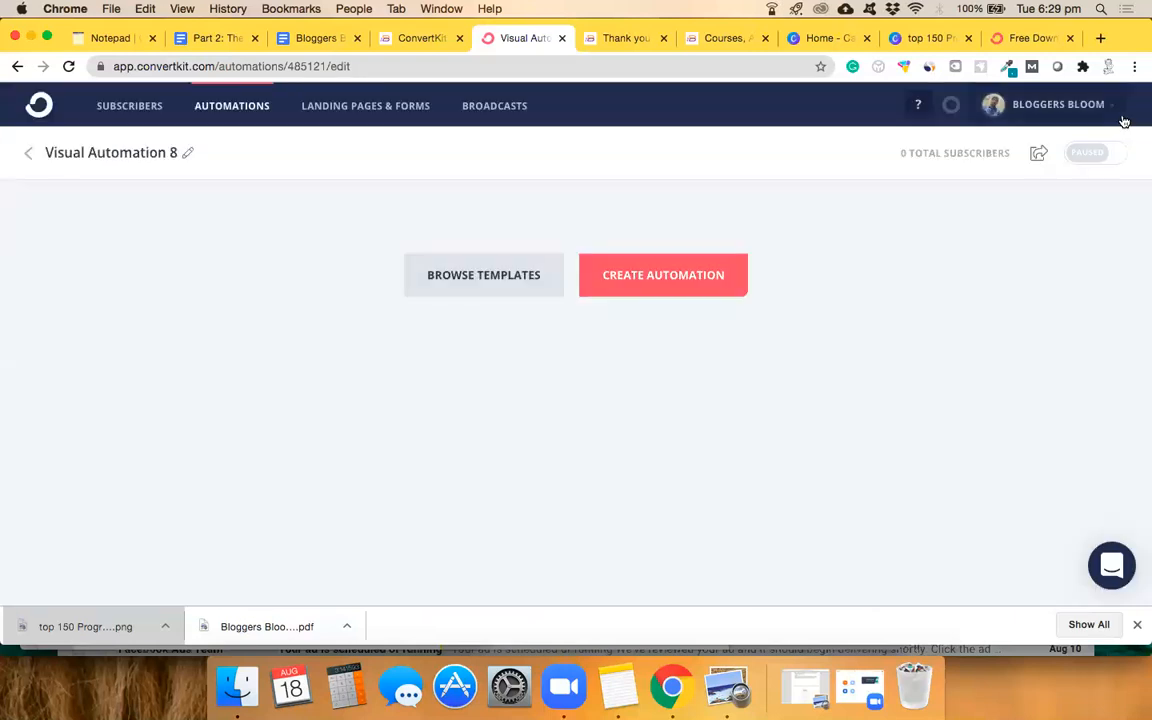
Start the automation from scratch with a "Joins a form" event for the form "Sample Free ebook Download".
left_click(669, 286)
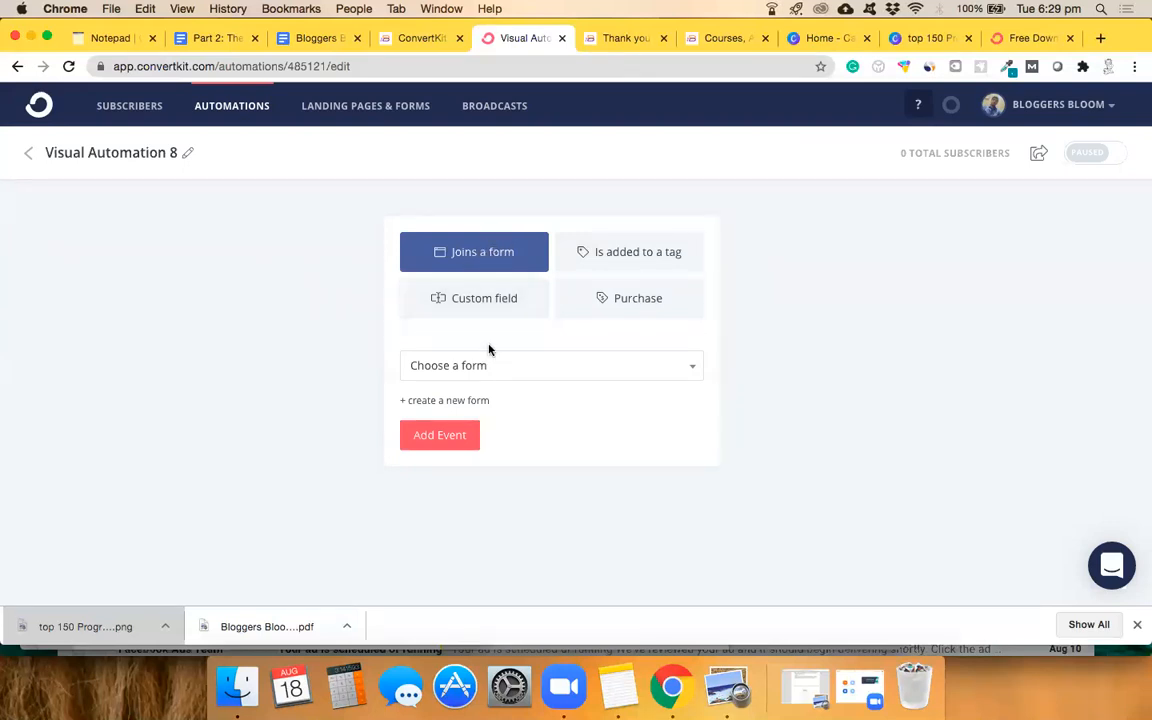
left_click(499, 367)
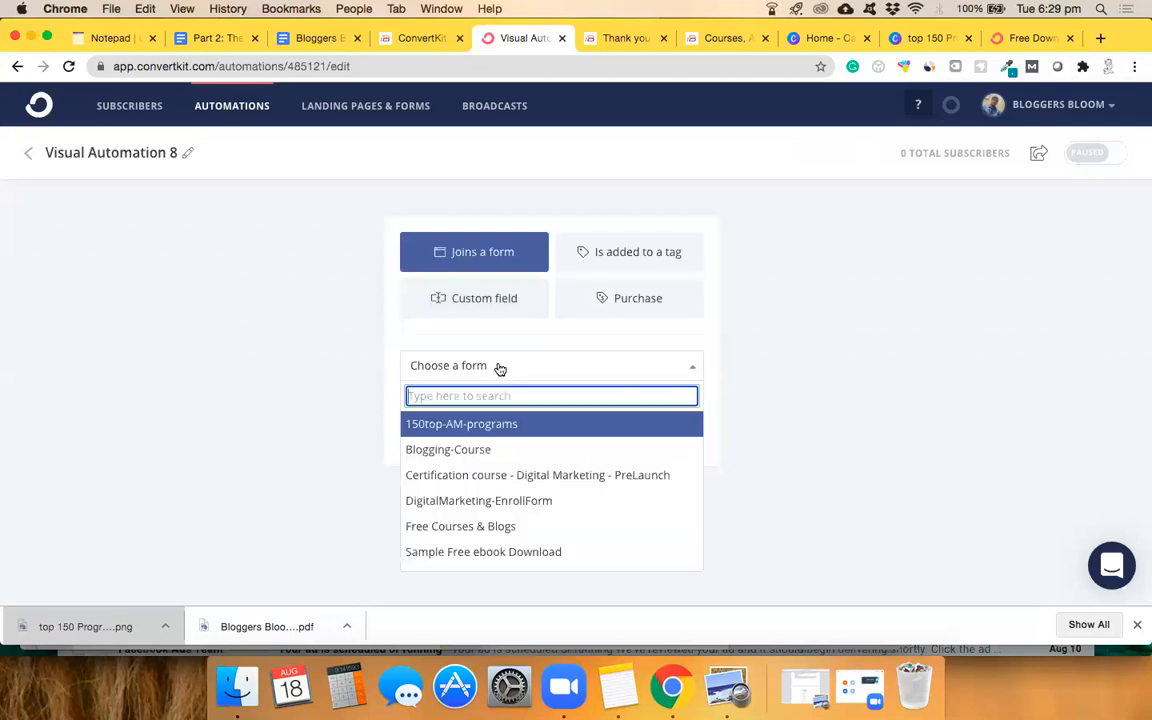
scroll(588, 551, "down", 2)
scroll(587, 552, "down", 1)
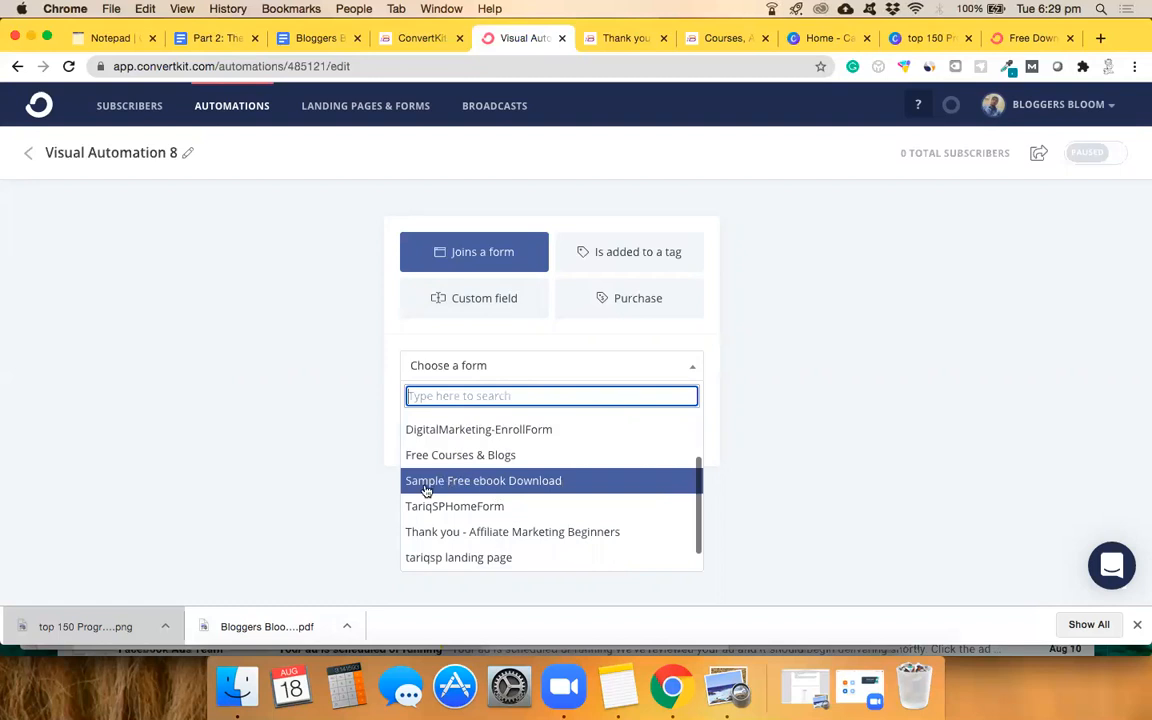
left_click(558, 483)
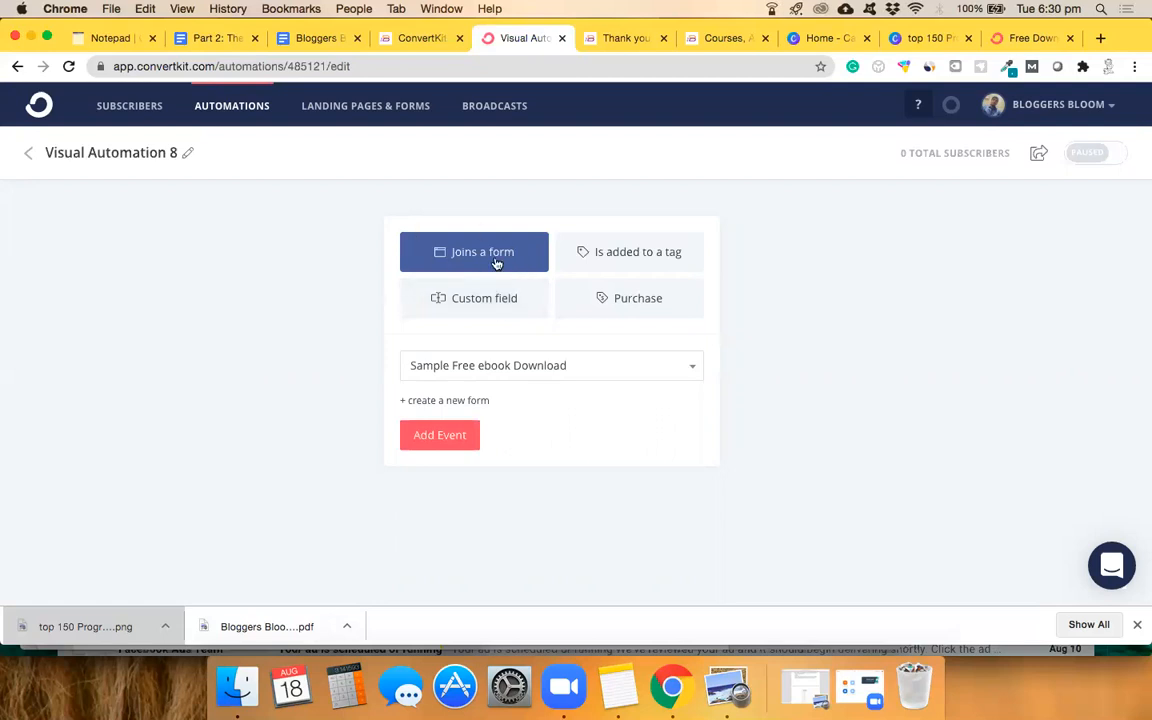
left_click(549, 368)
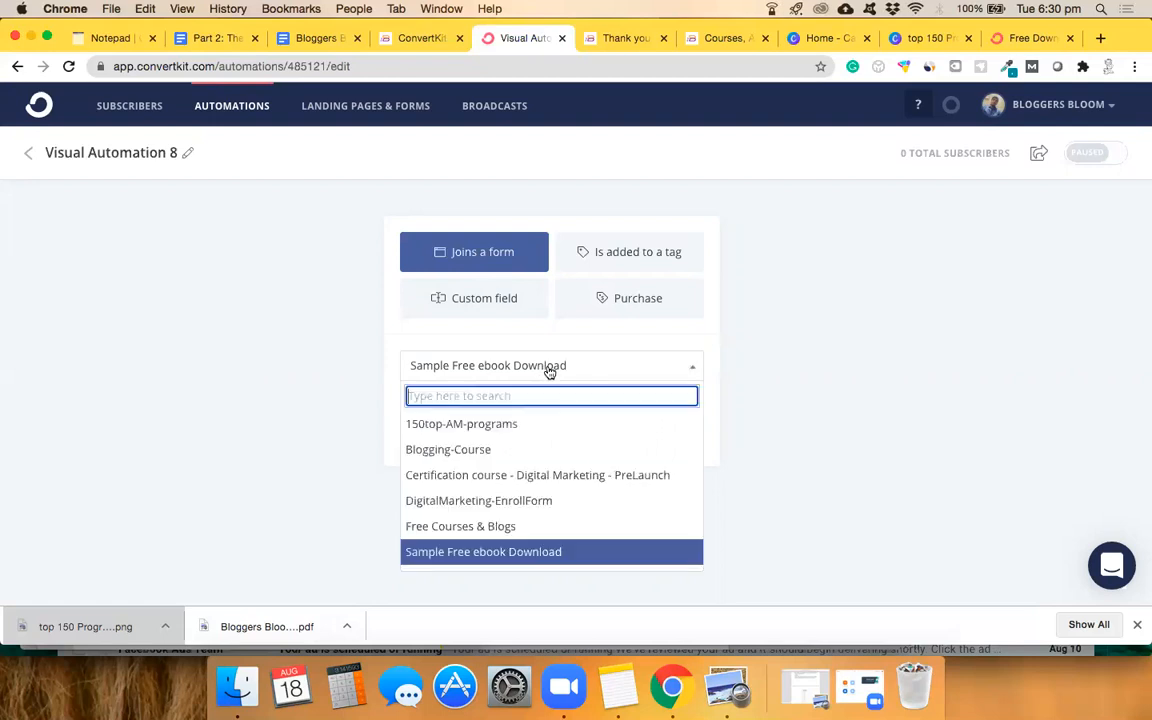
left_click(565, 551)
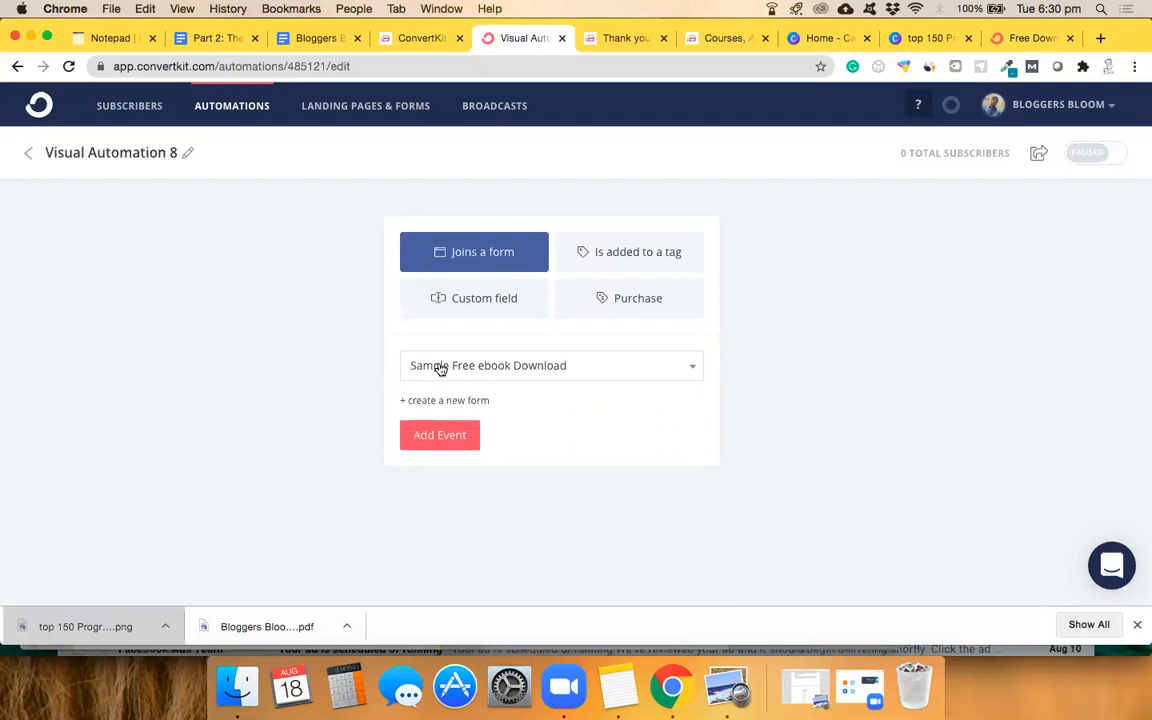
left_click(427, 437)
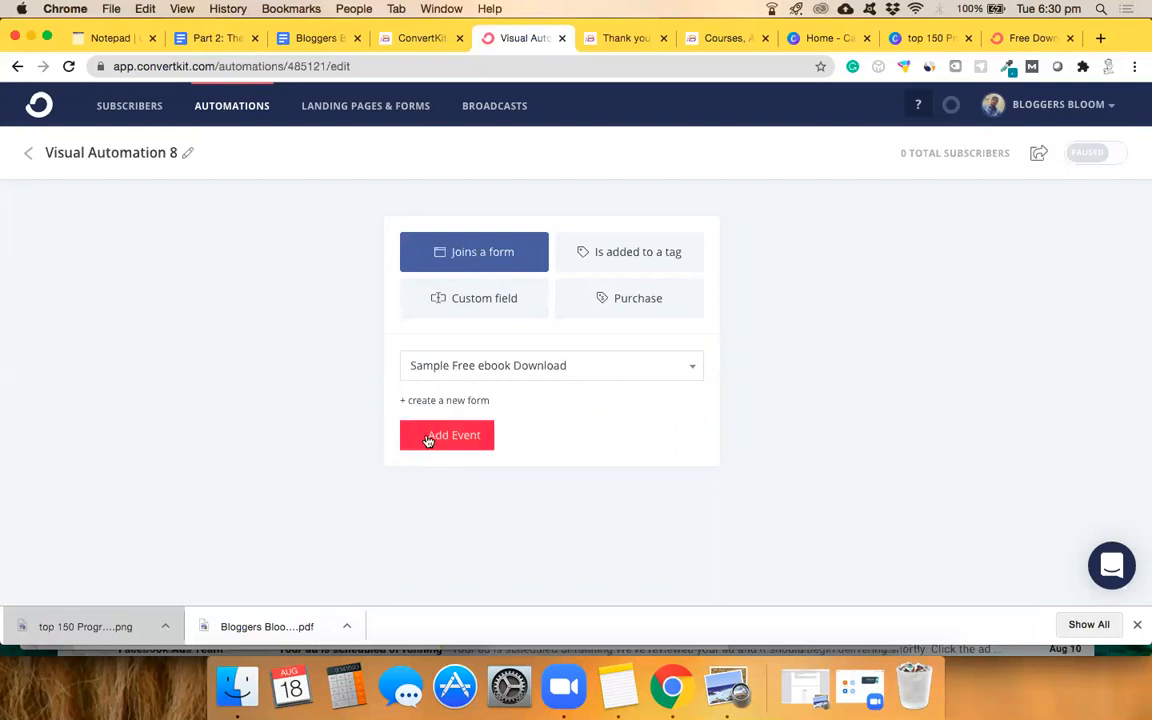
Open the step chooser below the Sample Free ebook Download event and compare its Condition, Event and Action options.
mouse_move(545, 343)
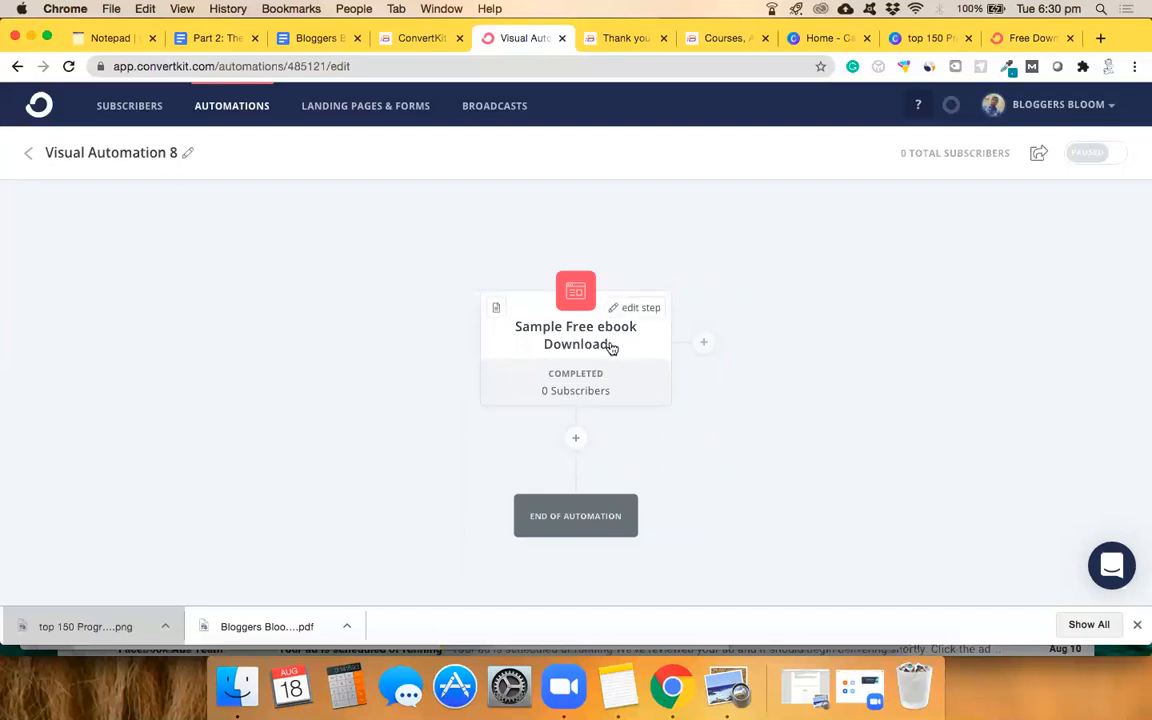
scroll(617, 409, "down", 1)
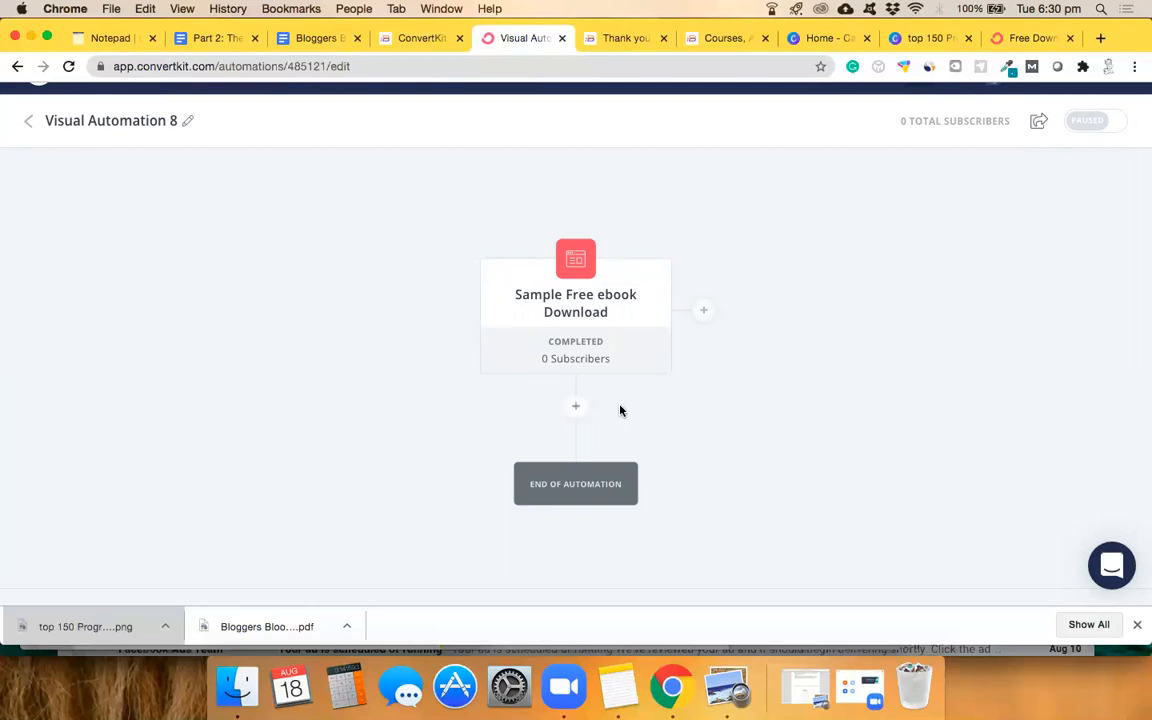
left_click(576, 409)
scroll(577, 410, "down", 3)
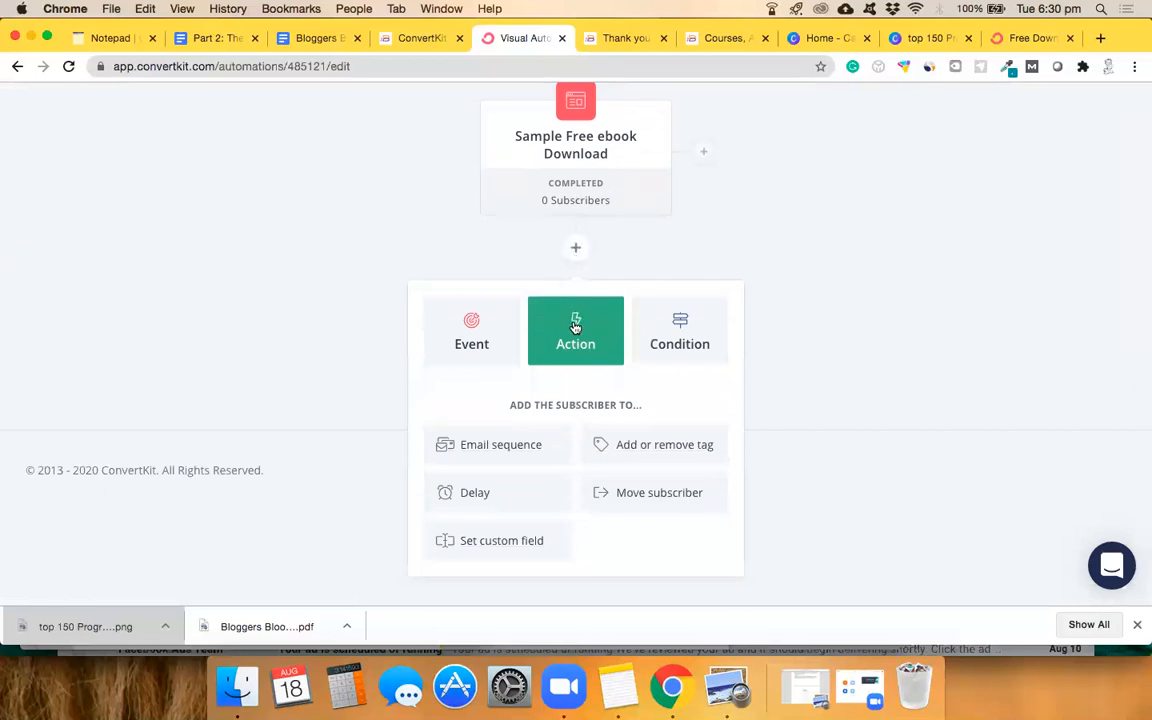
scroll(580, 335, "down", 1)
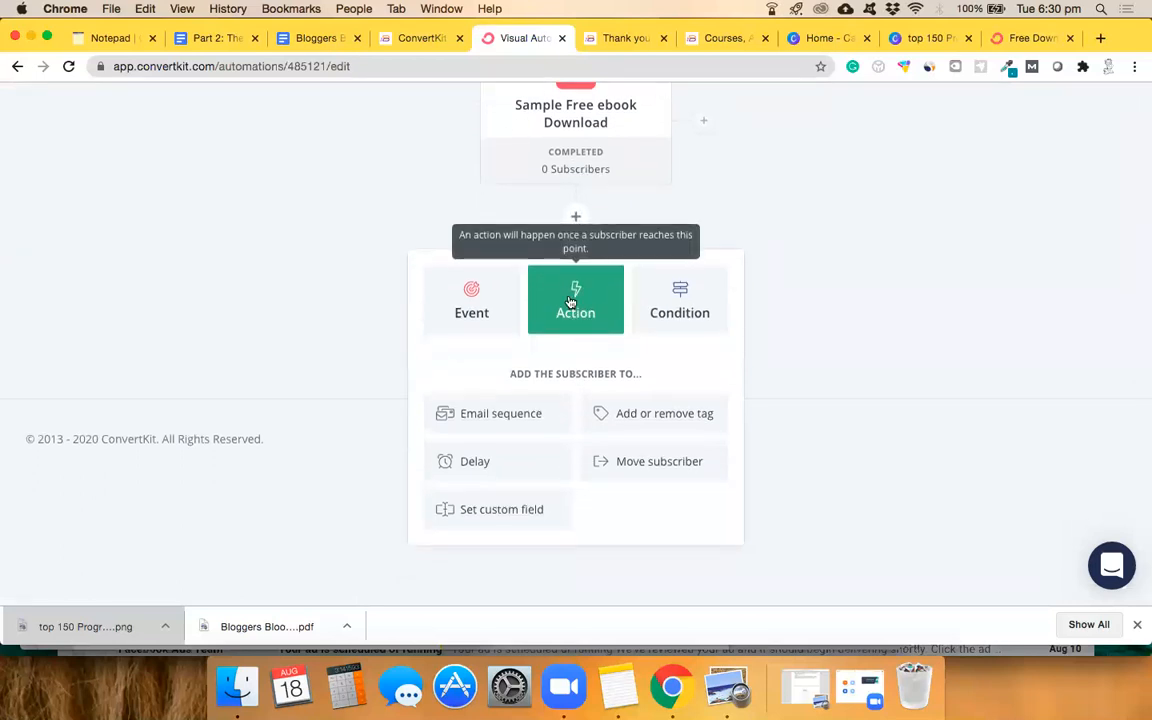
left_click(697, 310)
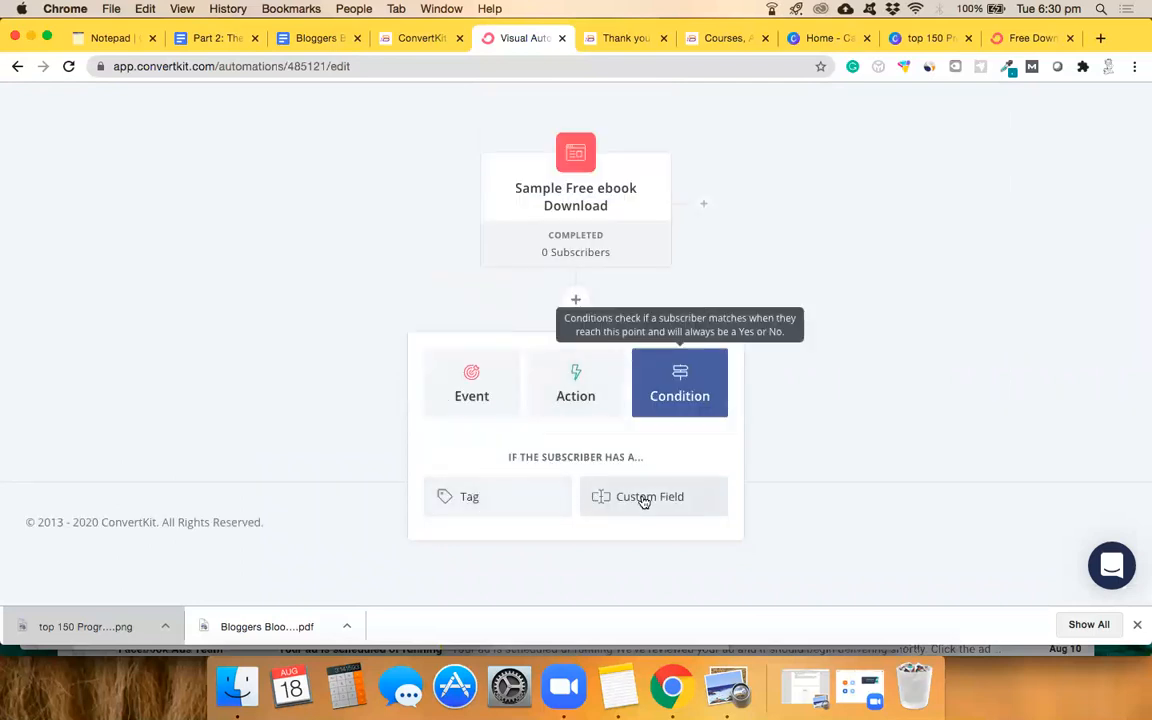
left_click(460, 392)
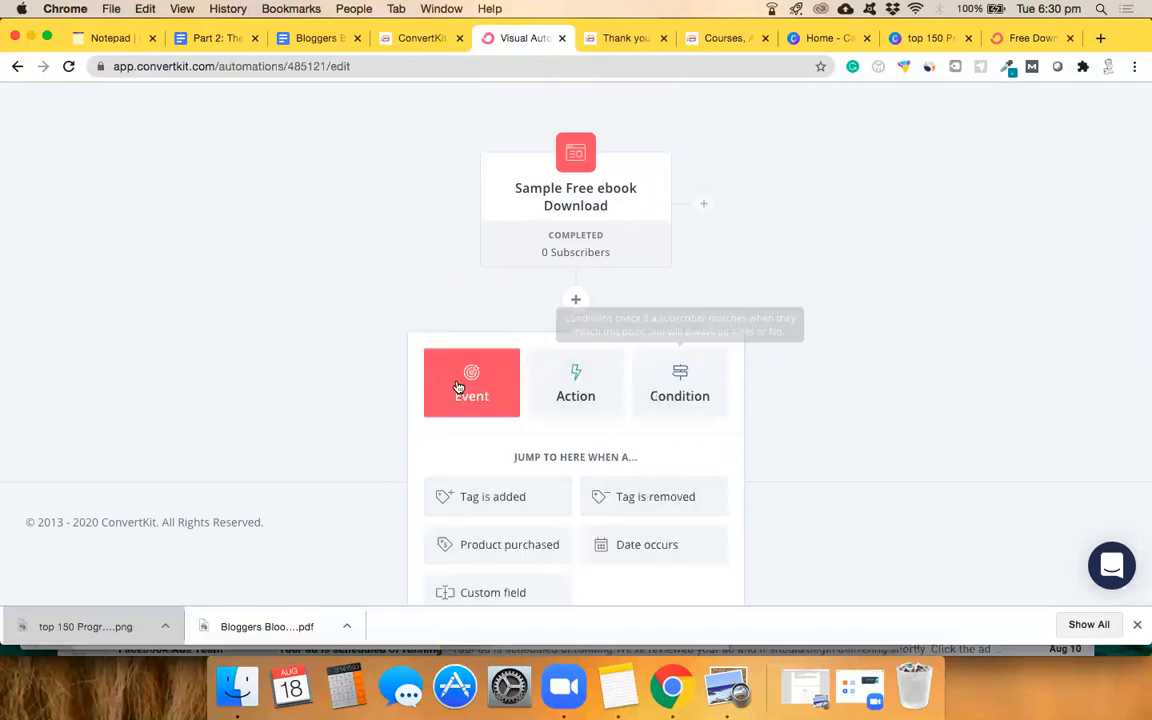
scroll(479, 412, "down", 2)
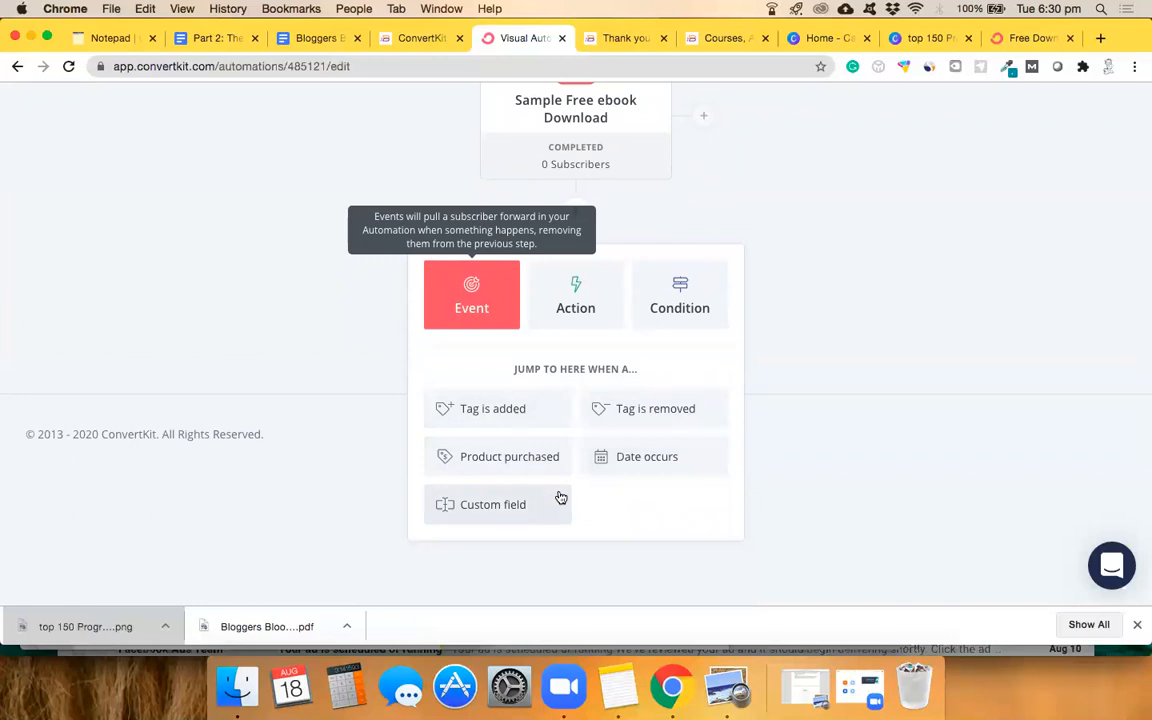
left_click(576, 306)
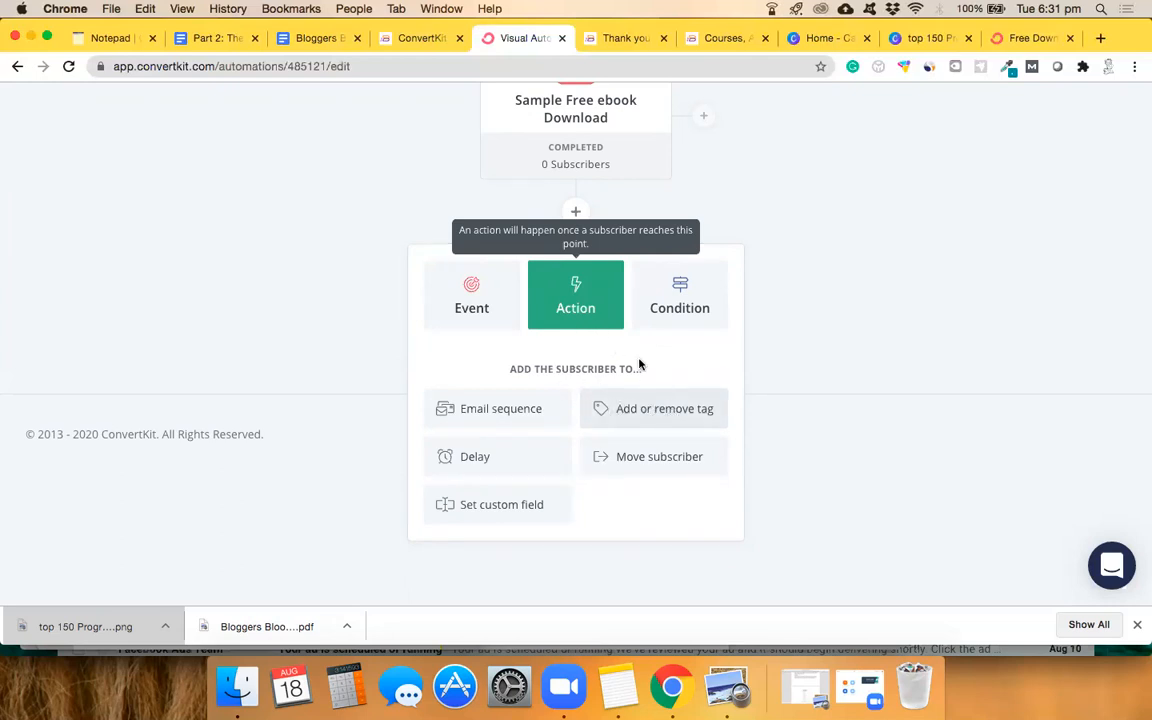
scroll(791, 260, "up", 1)
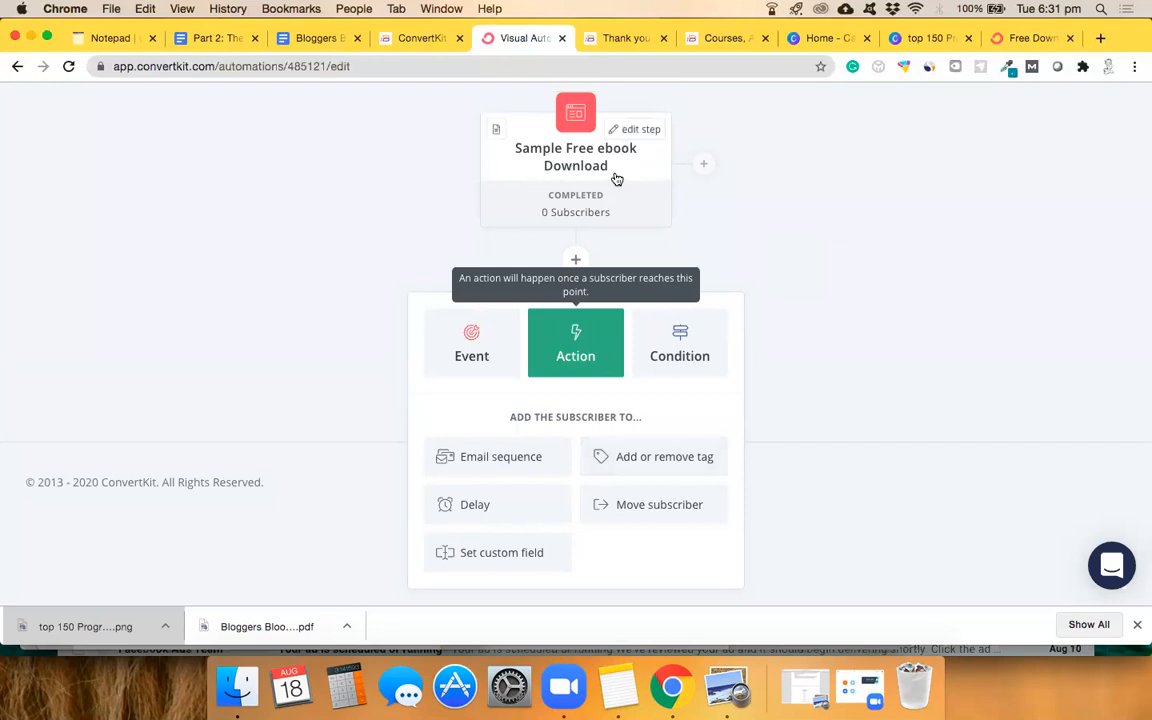
Add an email sequence action with the sequence "Sample Free ebook BB" below the Sample Free ebook Download event.
scroll(578, 363, "down", 1)
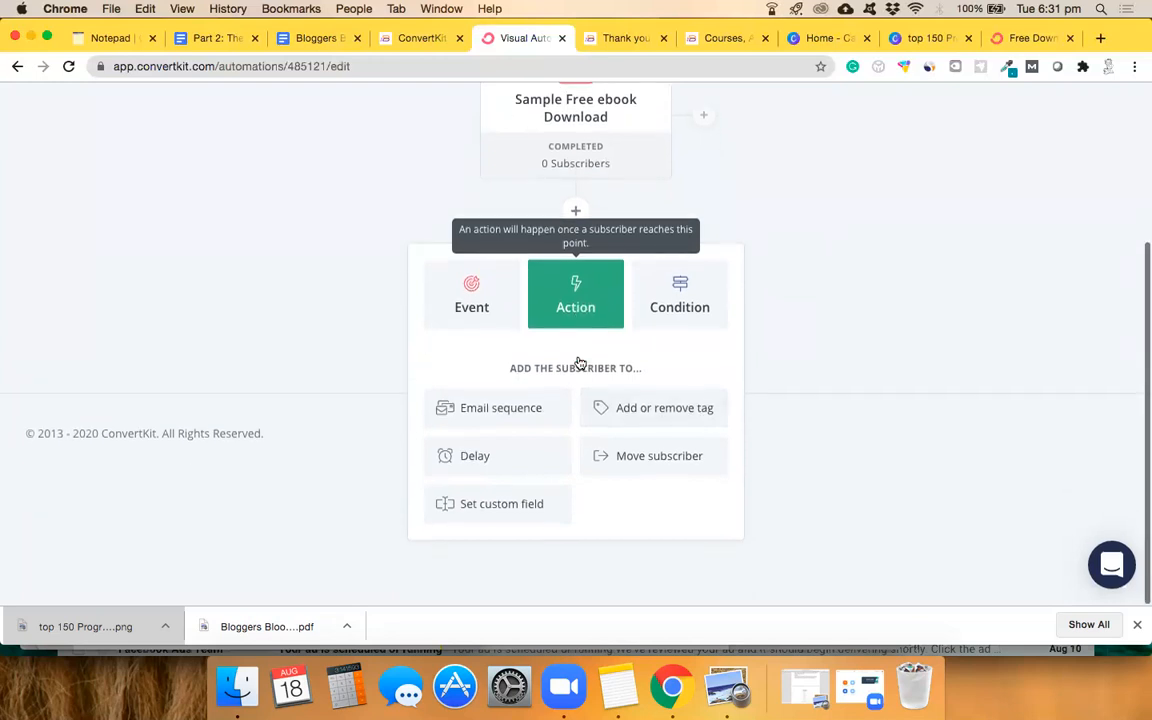
left_click(519, 414)
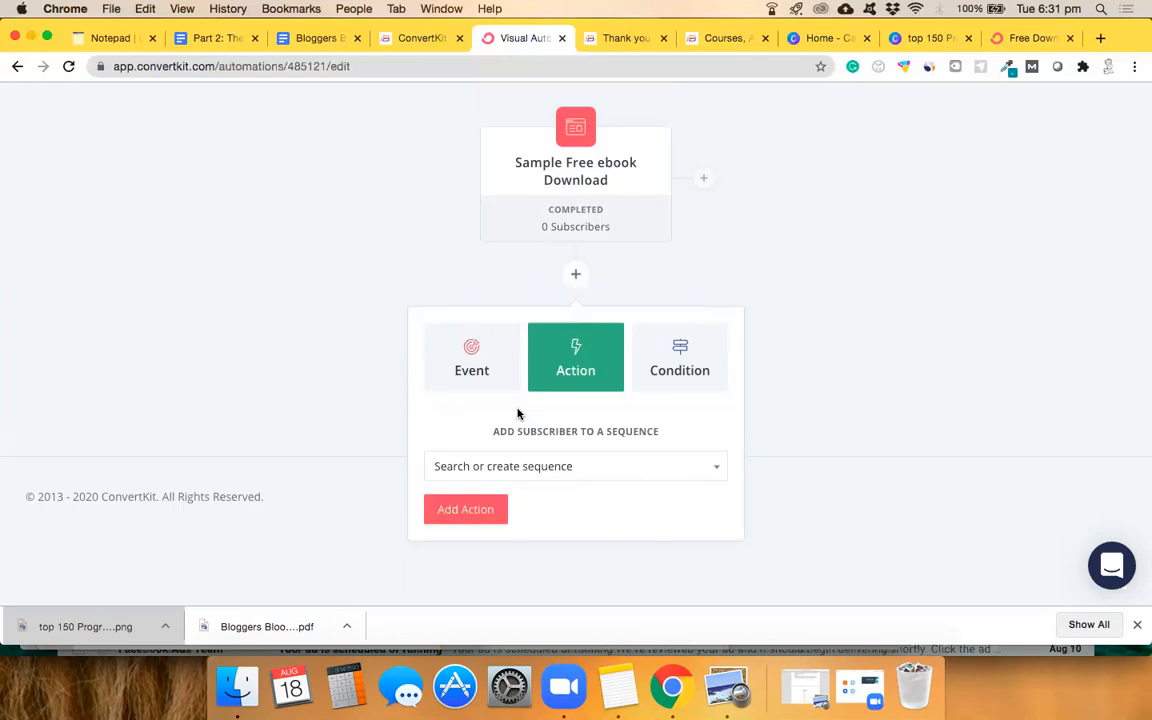
left_click(543, 467)
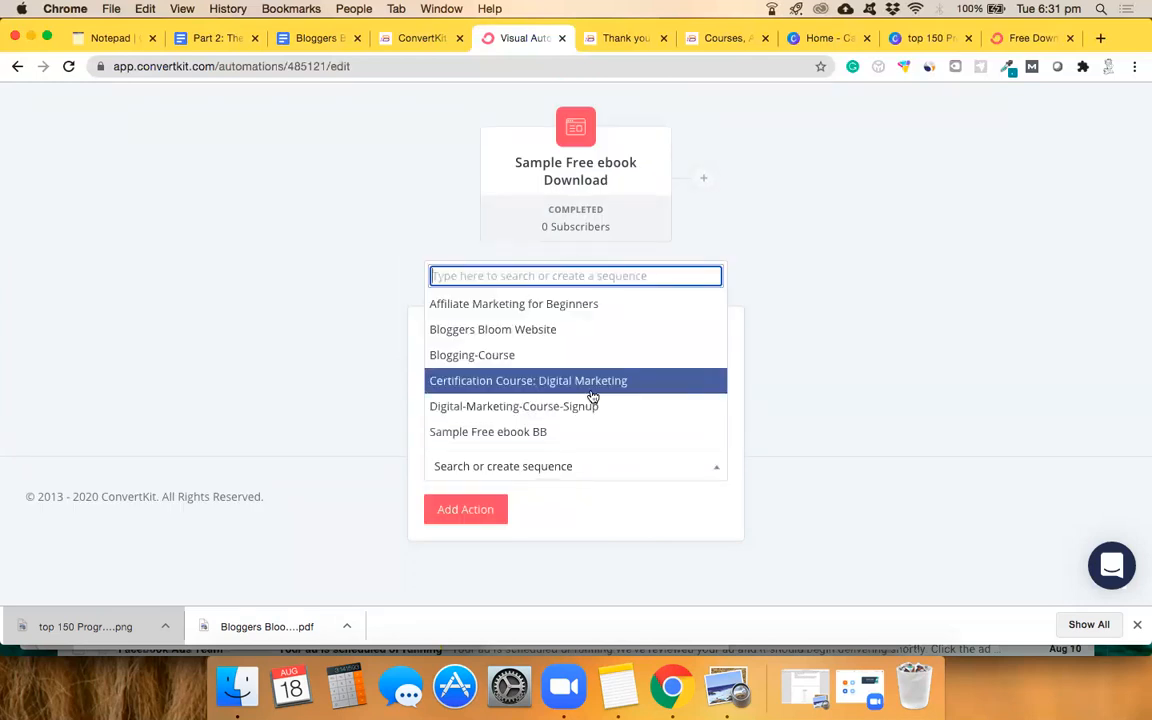
scroll(590, 398, "down", 2)
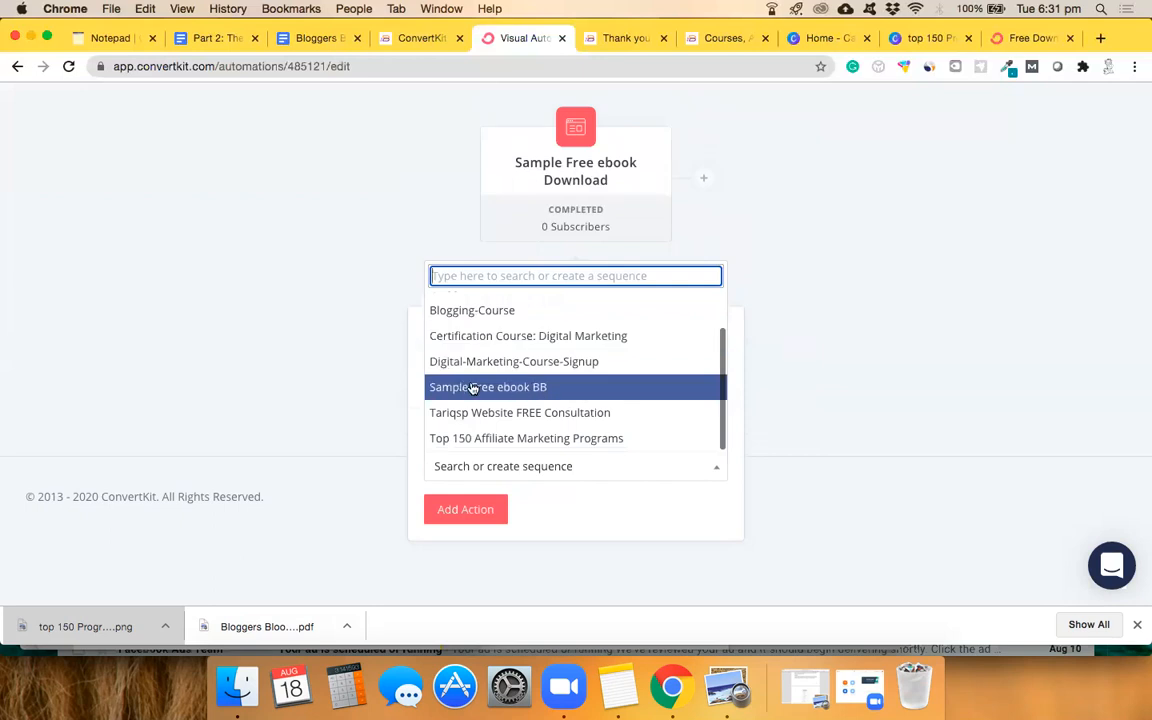
left_click(548, 388)
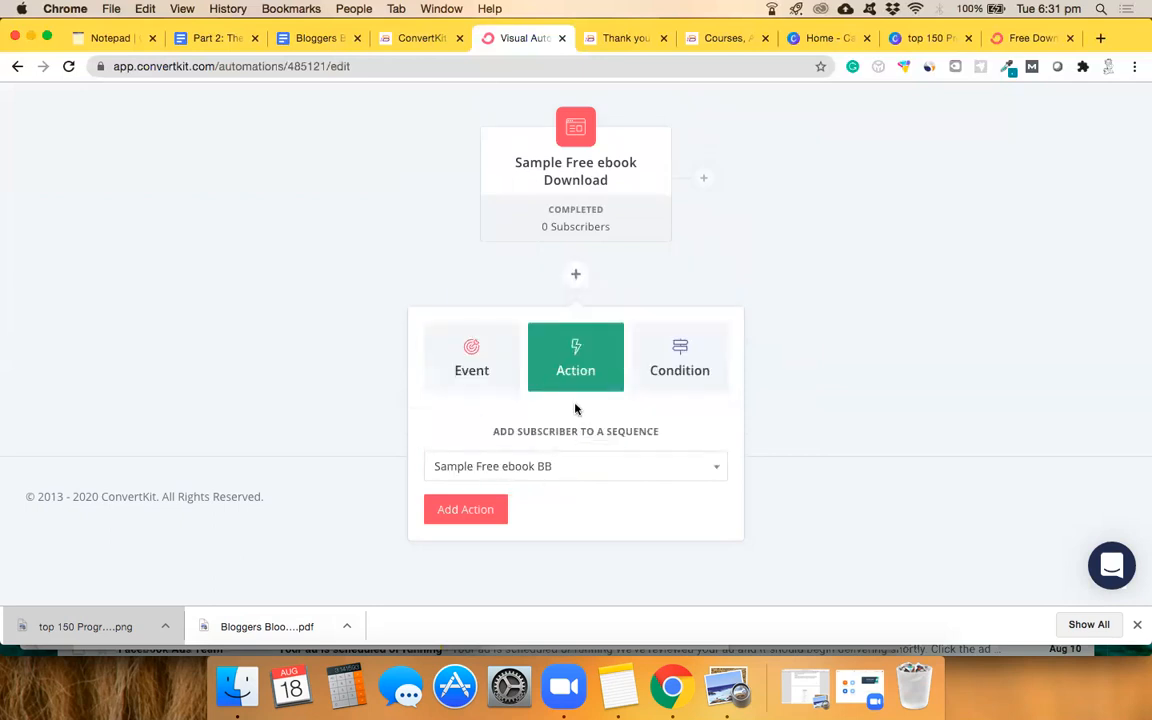
left_click(481, 512)
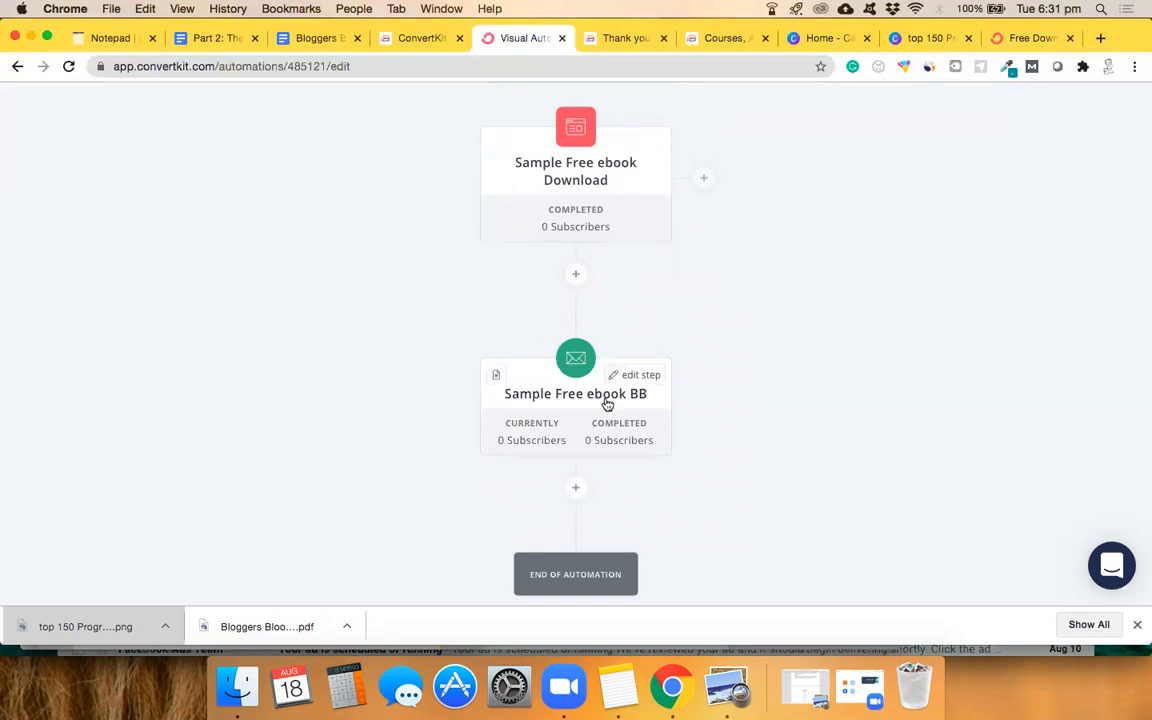
Start an add-tag action below the Sample Free ebook BB sequence and look through the existing tags.
scroll(607, 403, "down", 2)
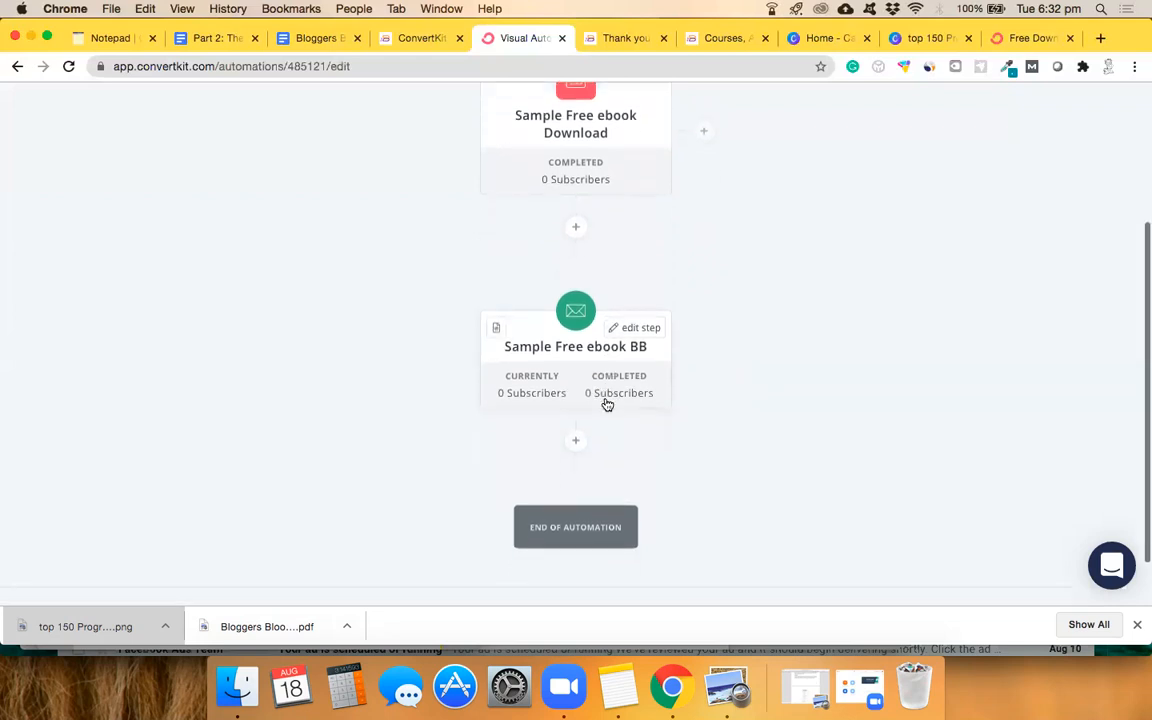
left_click(578, 428)
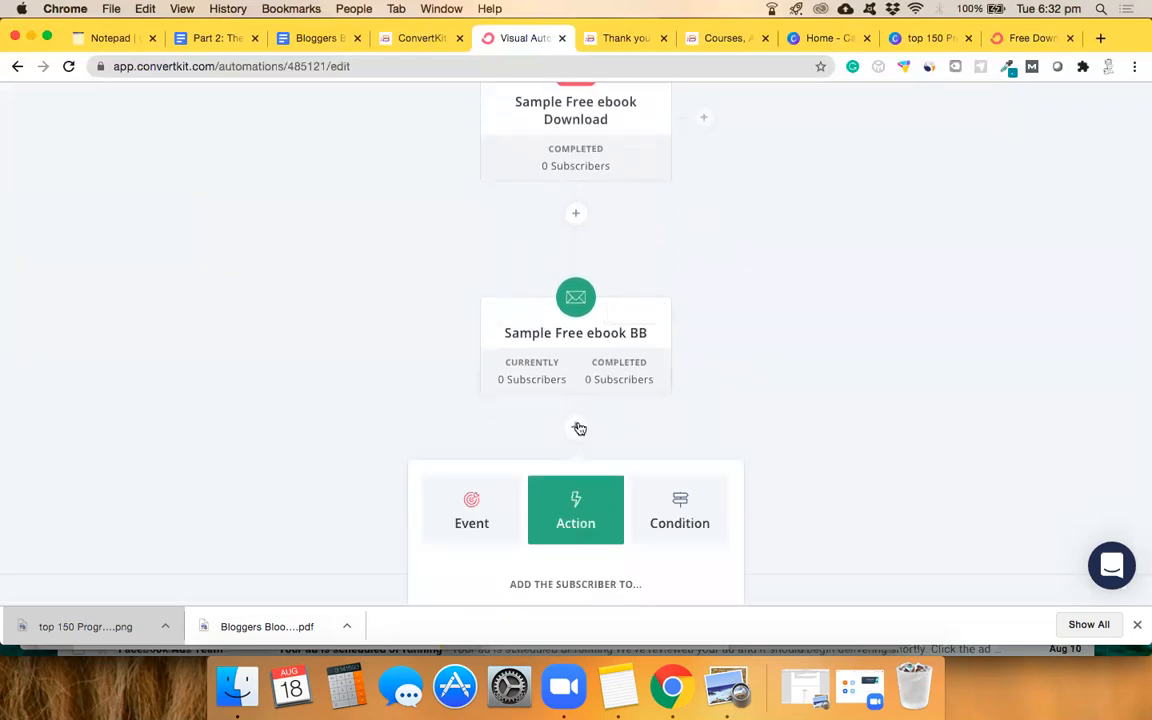
scroll(579, 428, "down", 3)
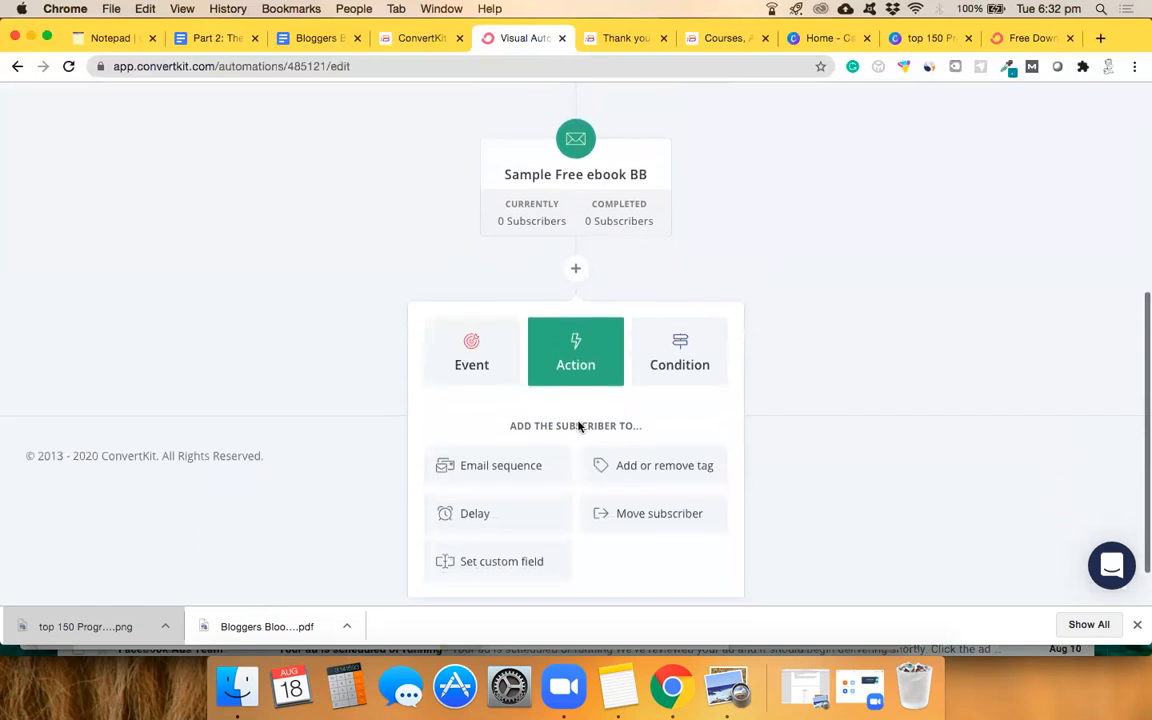
left_click(659, 468)
left_click(586, 499)
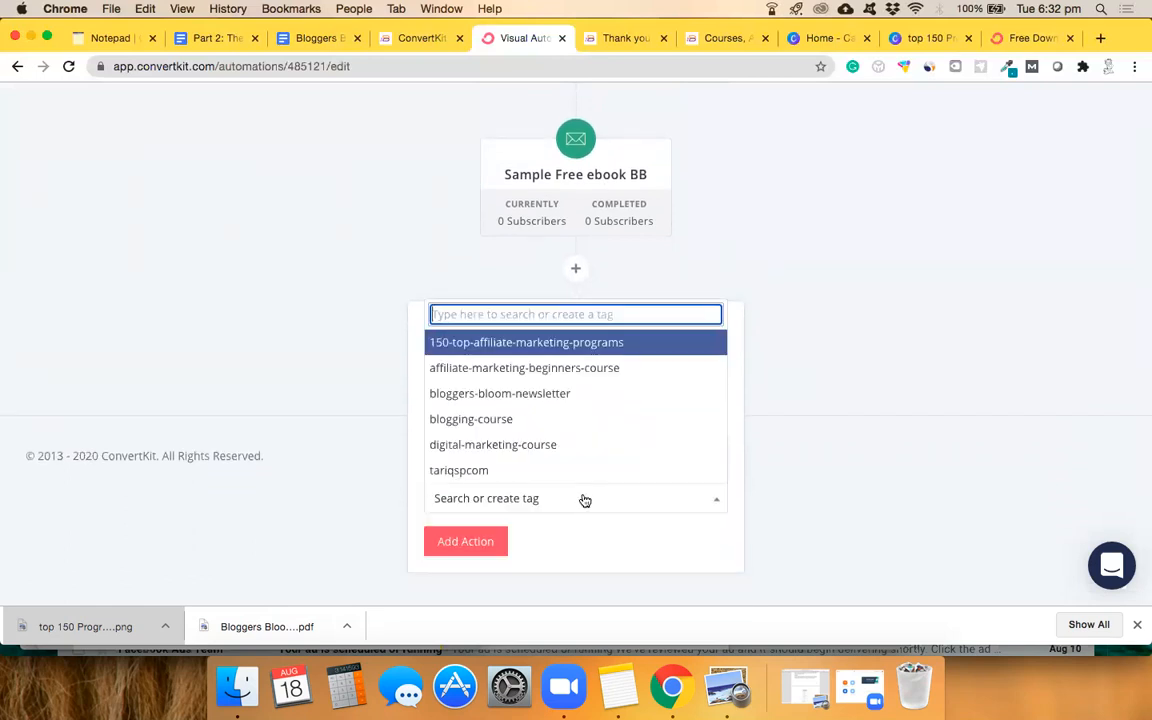
scroll(585, 400, "up", 1)
scroll(584, 399, "down", 1)
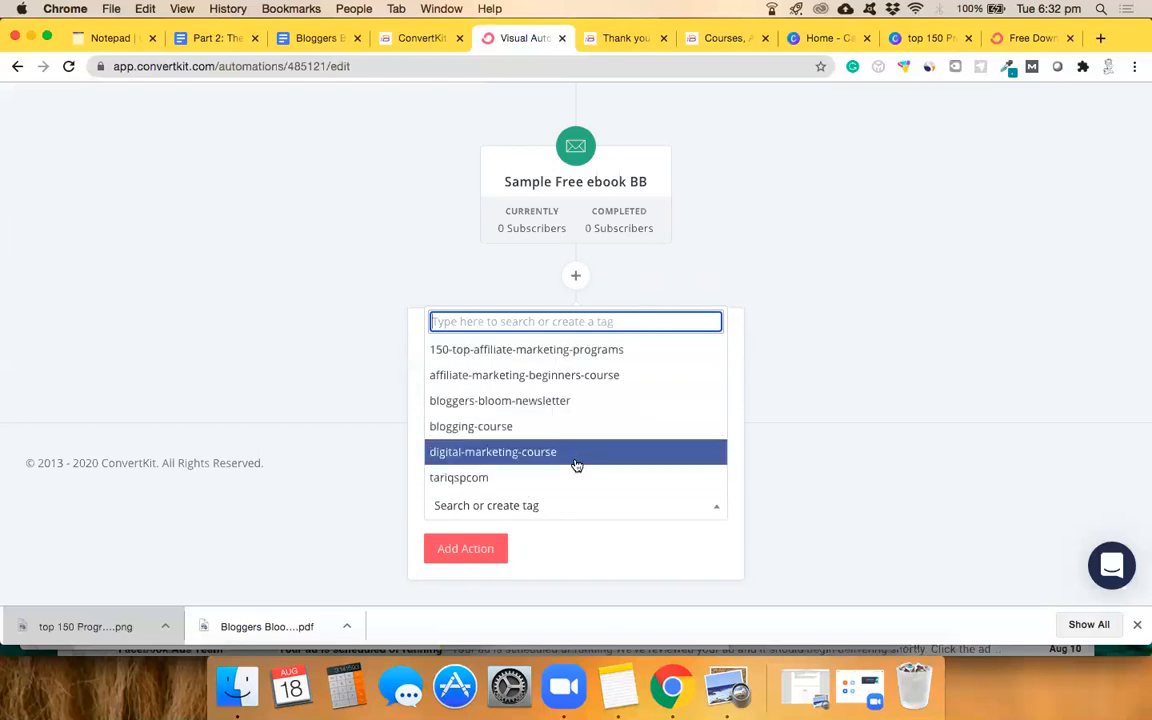
left_click(609, 546)
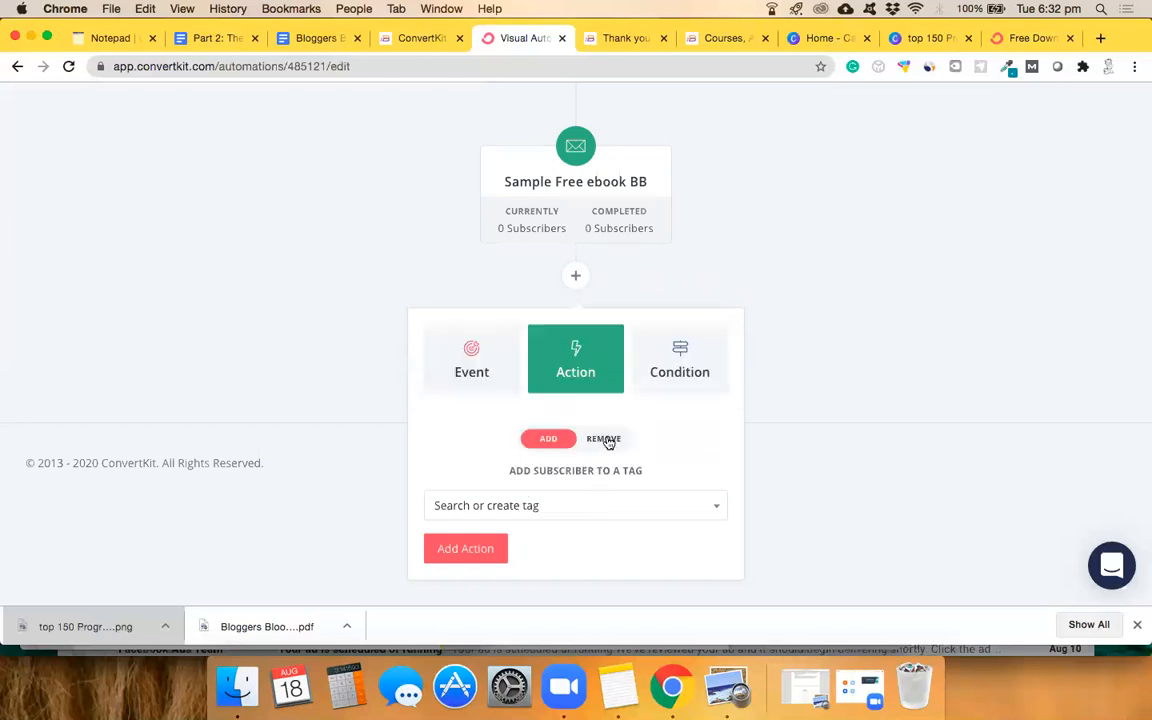
Create the tag "sample-free-ebook" for the subscriber and add it as the action after the sequence.
left_click(552, 507)
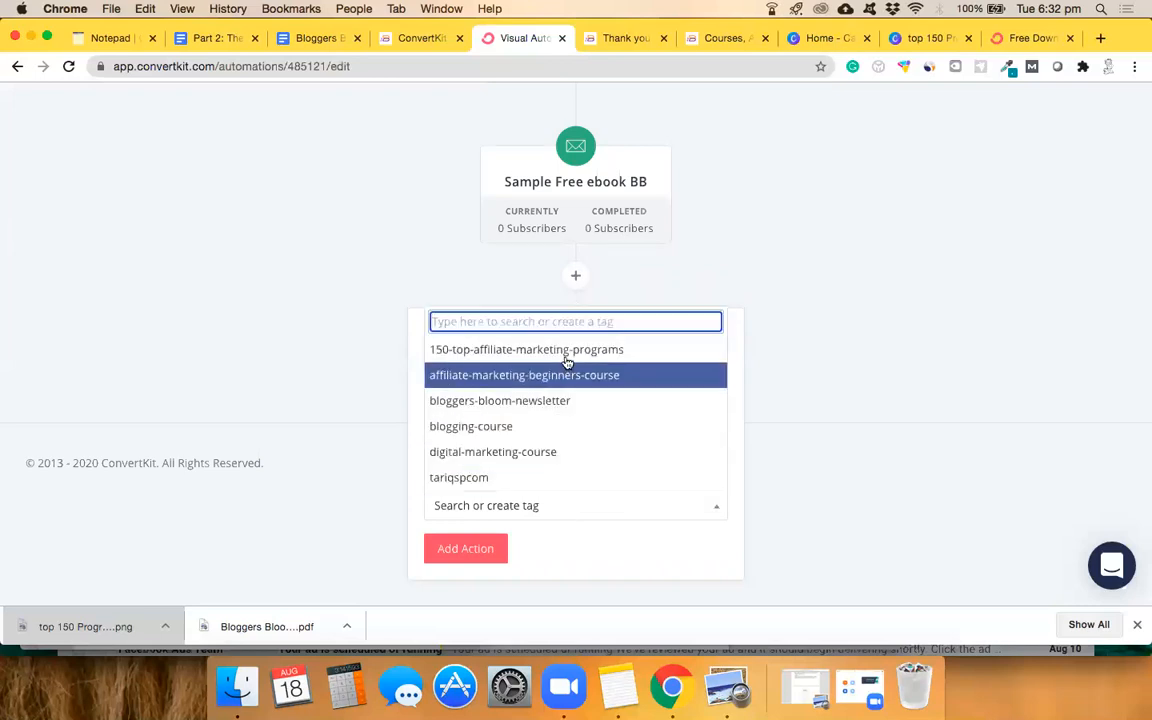
type("bl")
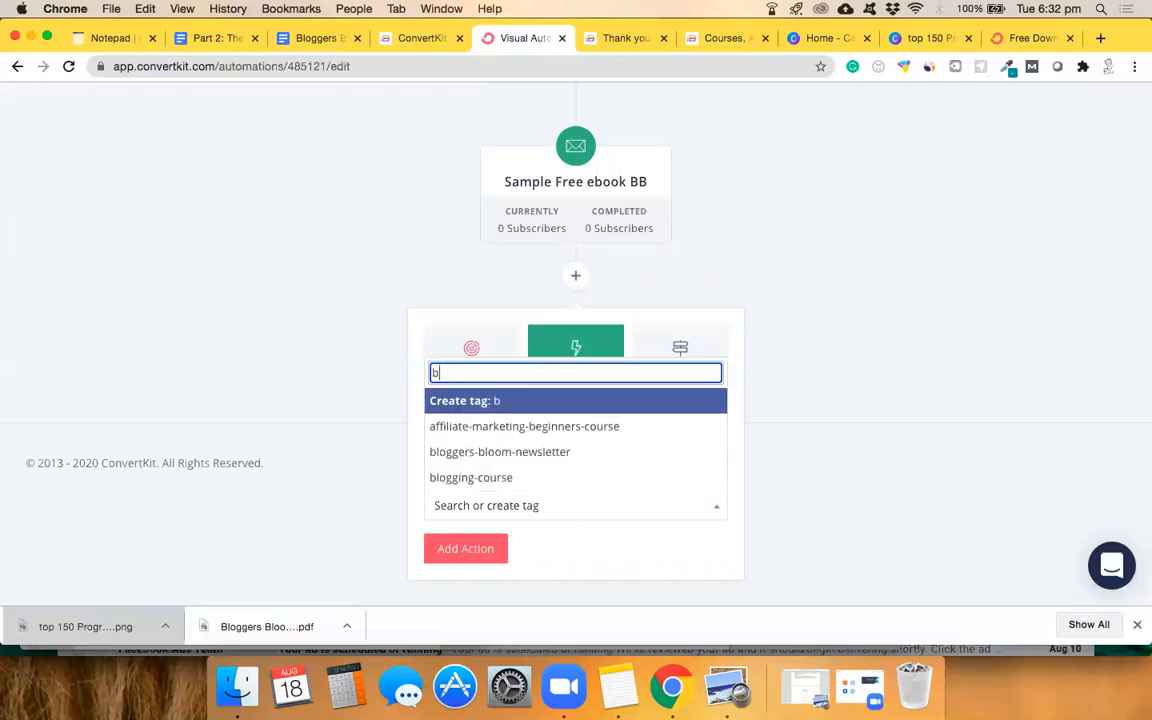
key("BackSpace")
key("BackSpace")
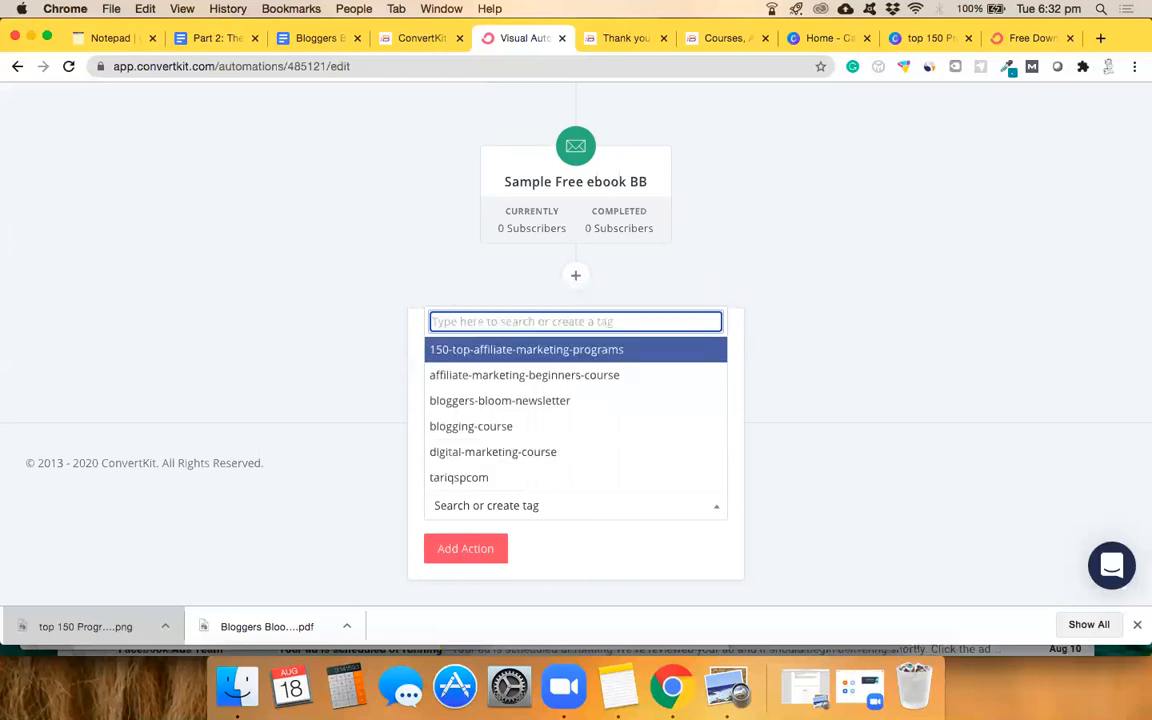
type("sample")
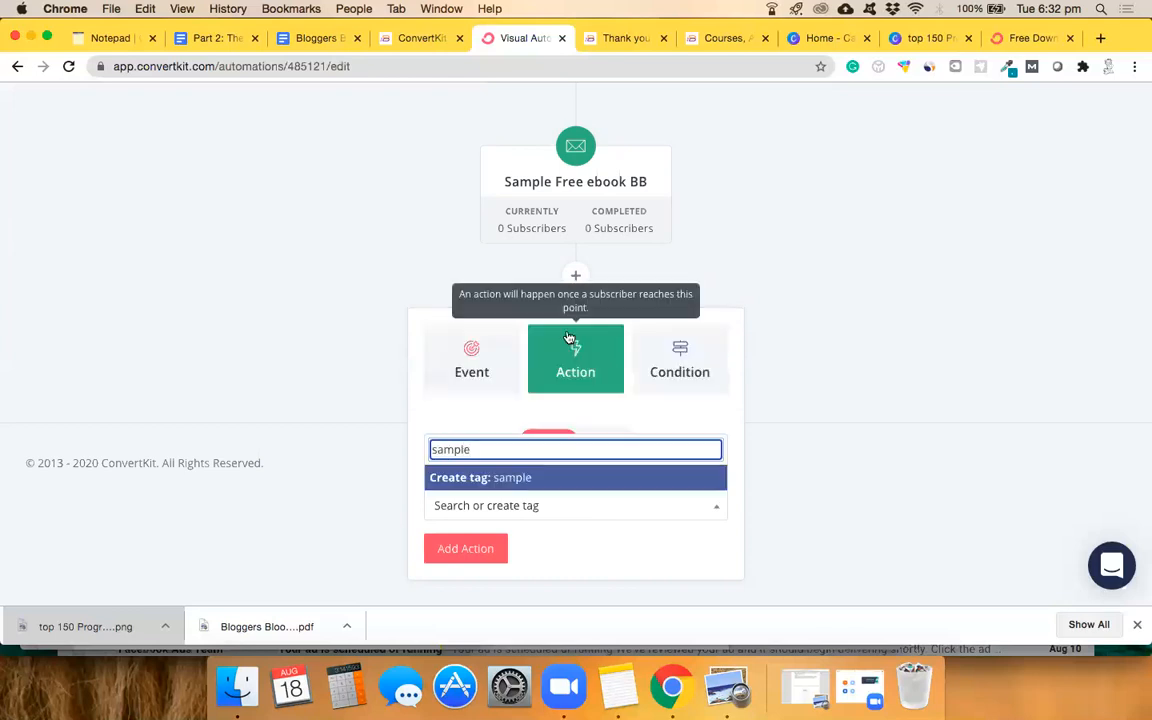
type("-fre")
key("BackSpace")
type("ee-ebook")
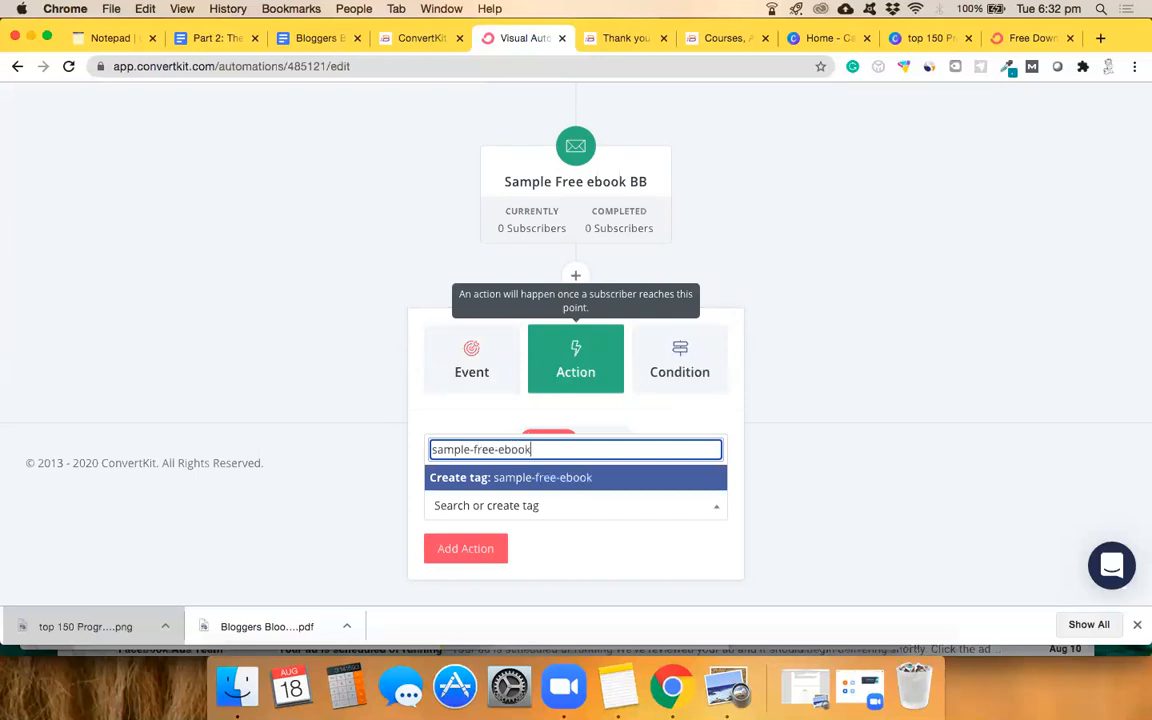
left_click(548, 479)
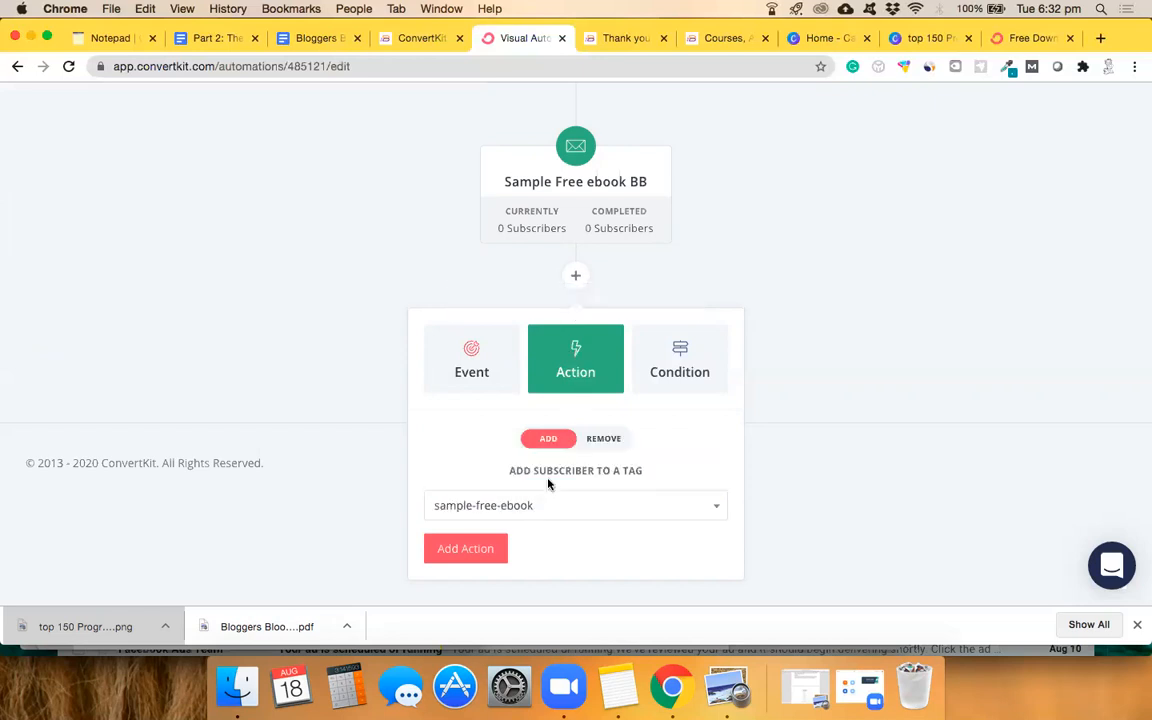
left_click(487, 553)
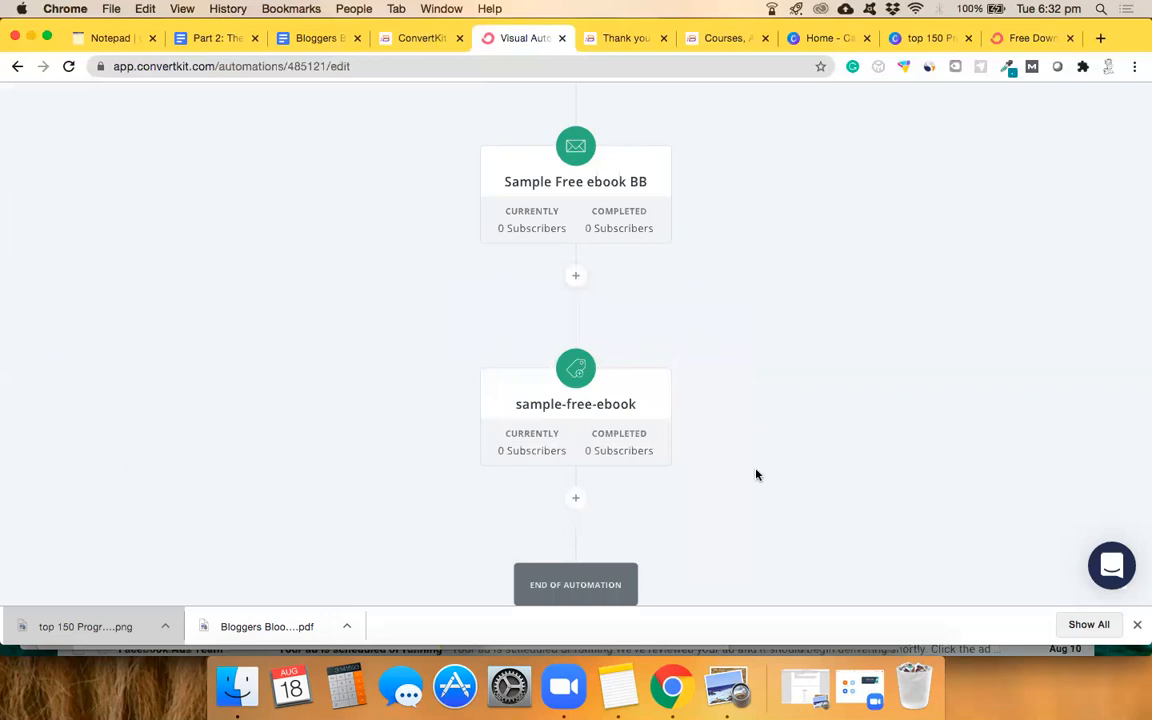
Review the automation flow from the form event through the email sequence and tag to the end of the automation.
scroll(778, 451, "up", 3)
scroll(778, 451, "down", 4)
scroll(778, 451, "up", 4)
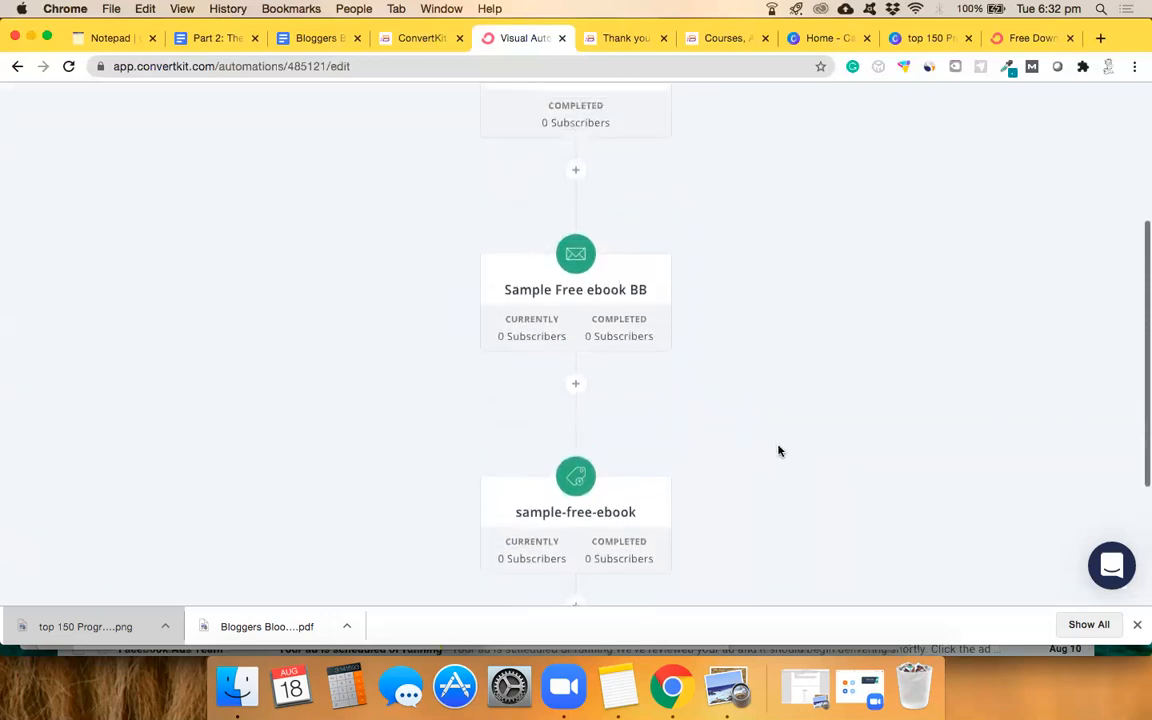
scroll(778, 449, "down", 1)
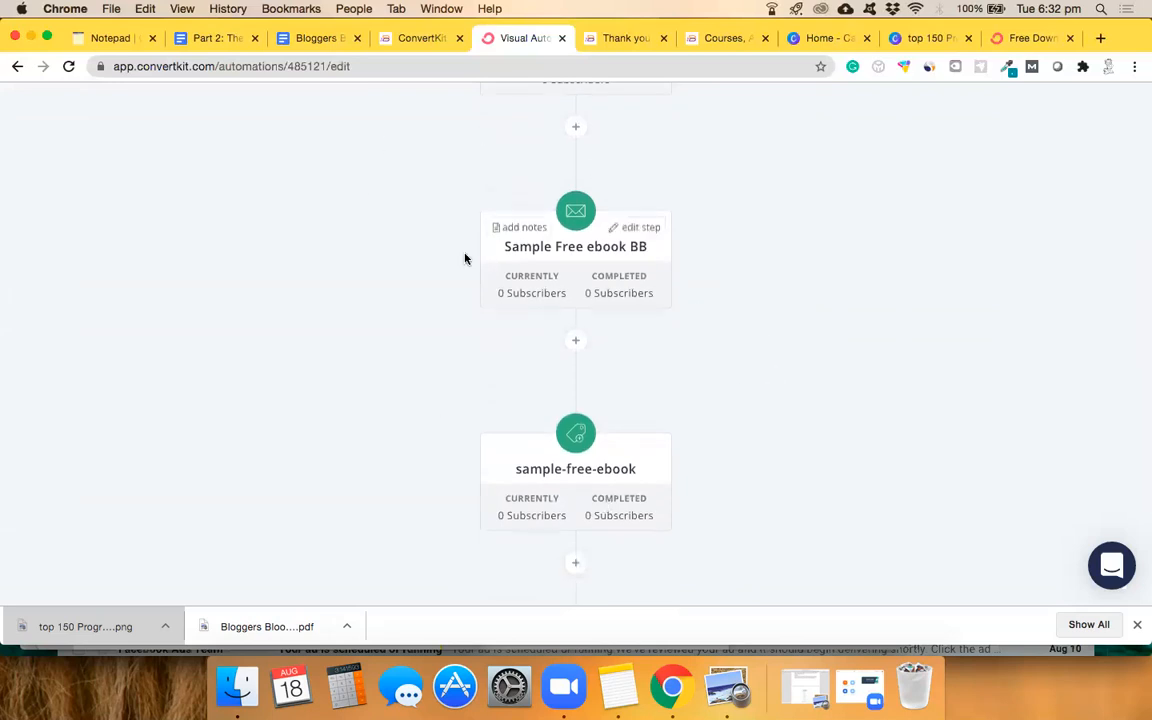
mouse_move(630, 500)
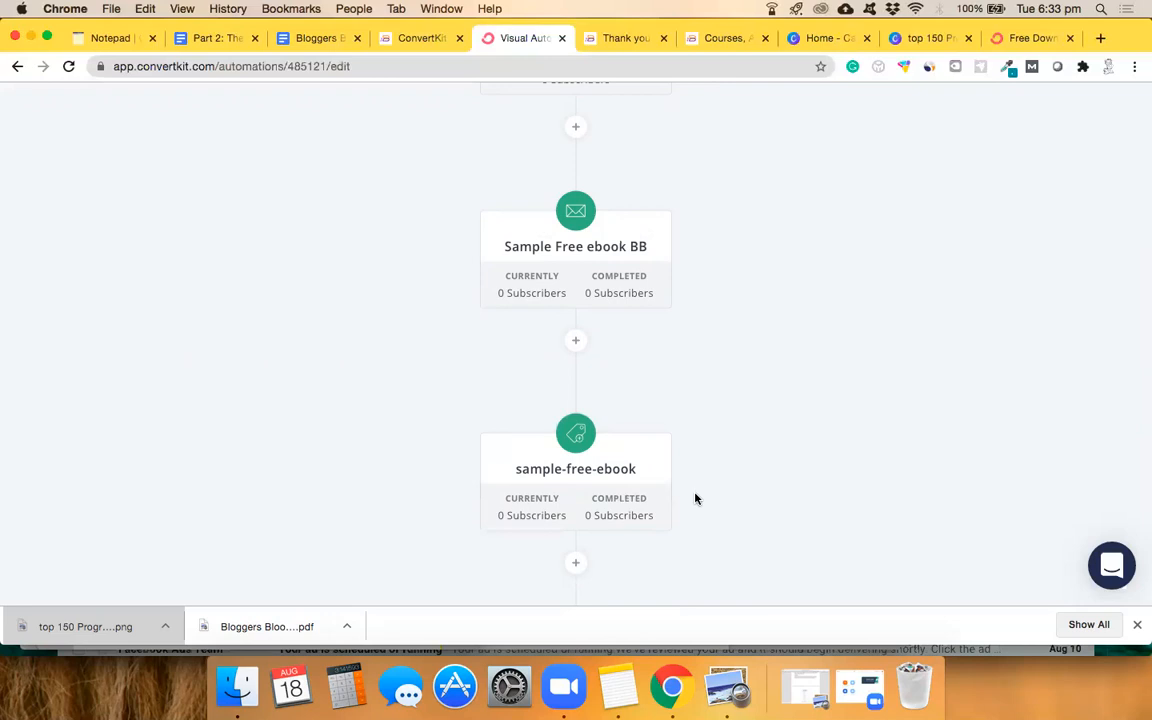
scroll(694, 499, "up", 2)
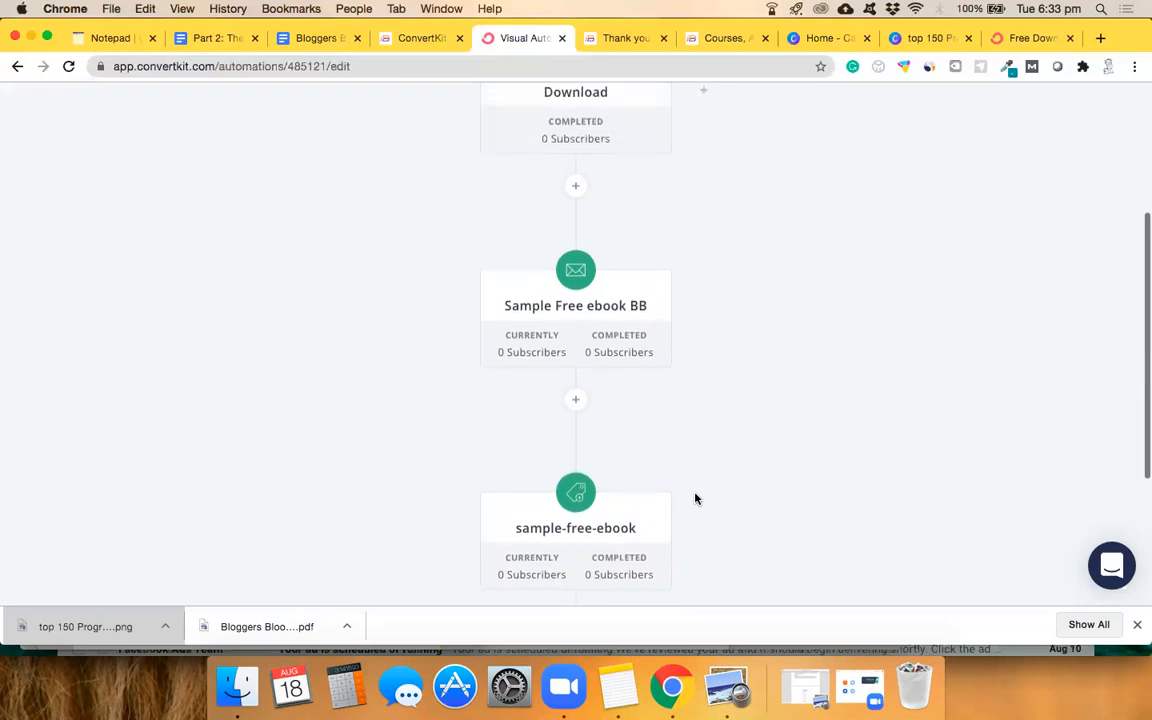
mouse_move(588, 489)
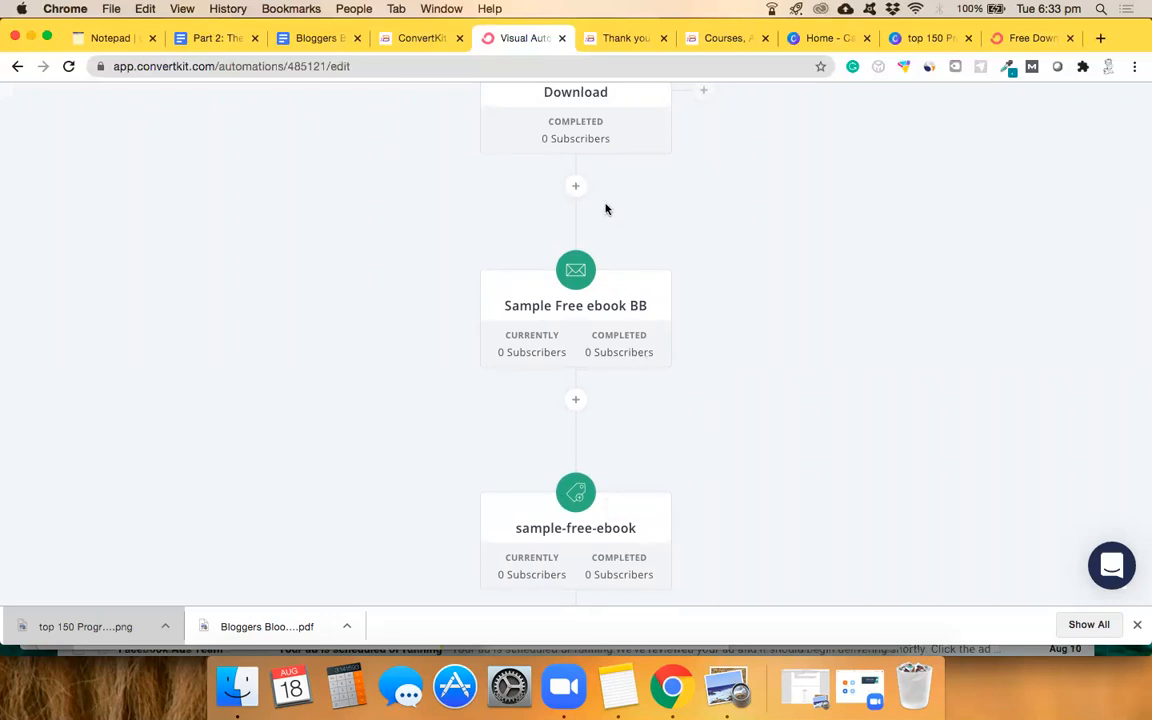
mouse_move(592, 300)
scroll(610, 449, "down", 3)
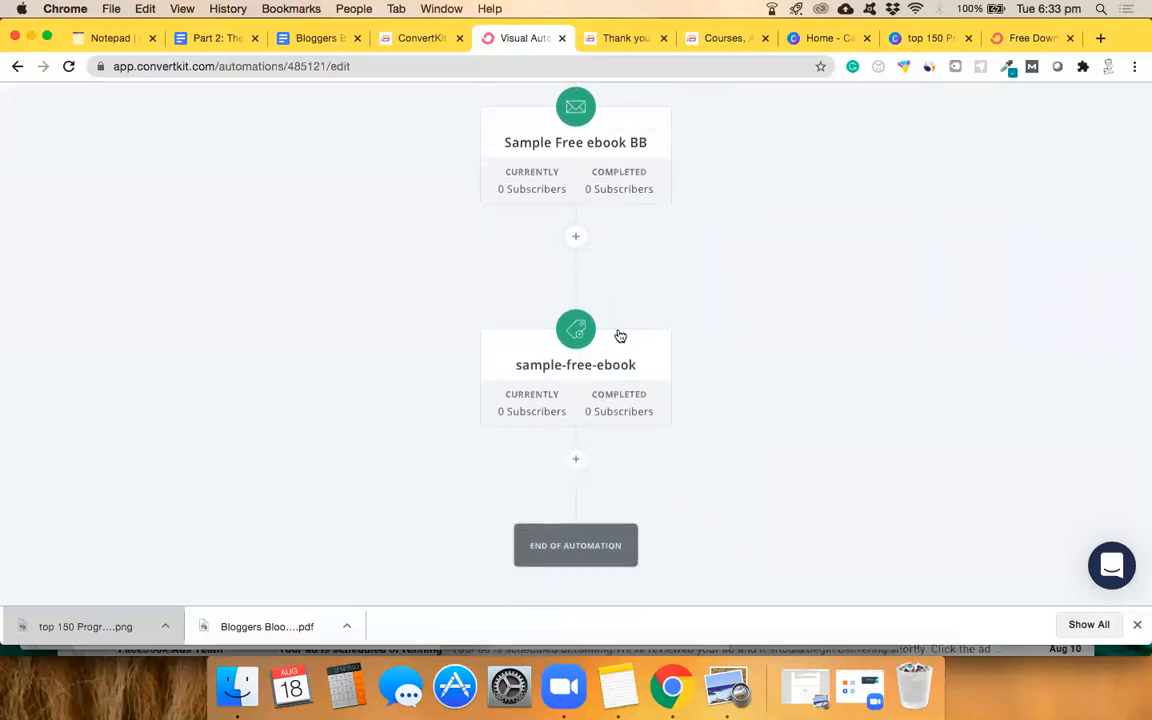
mouse_move(658, 383)
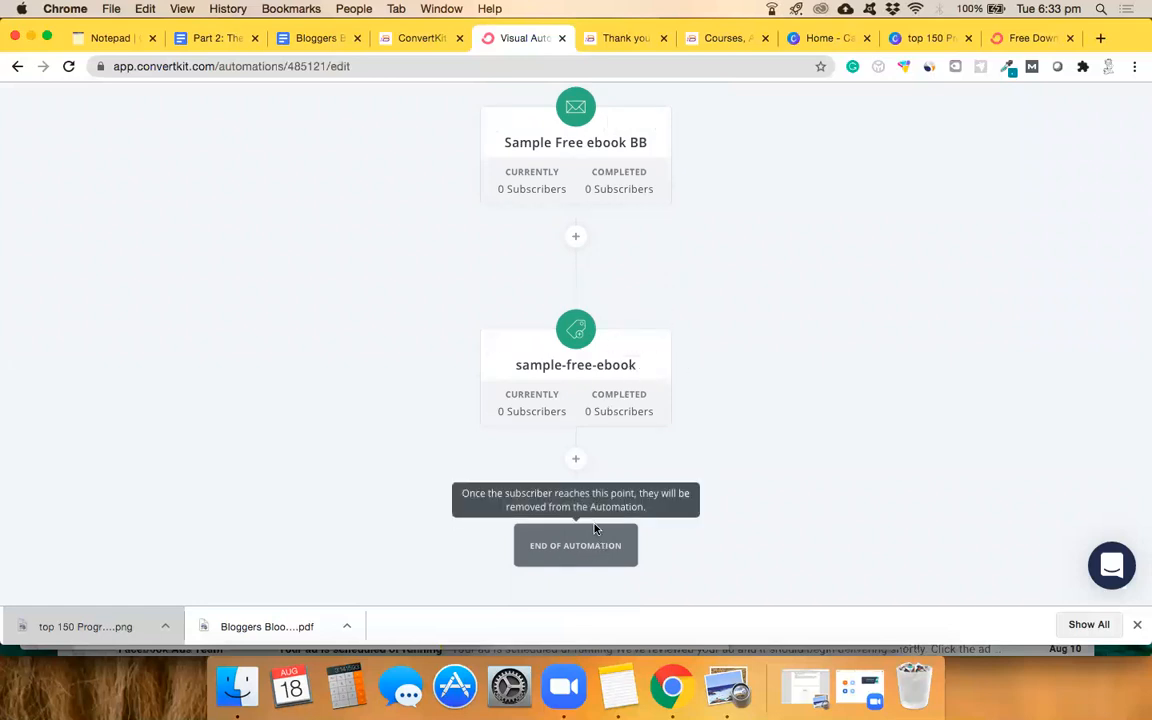
Look over the step options available below the sample-free-ebook tag and close the chooser without adding one.
left_click(577, 461)
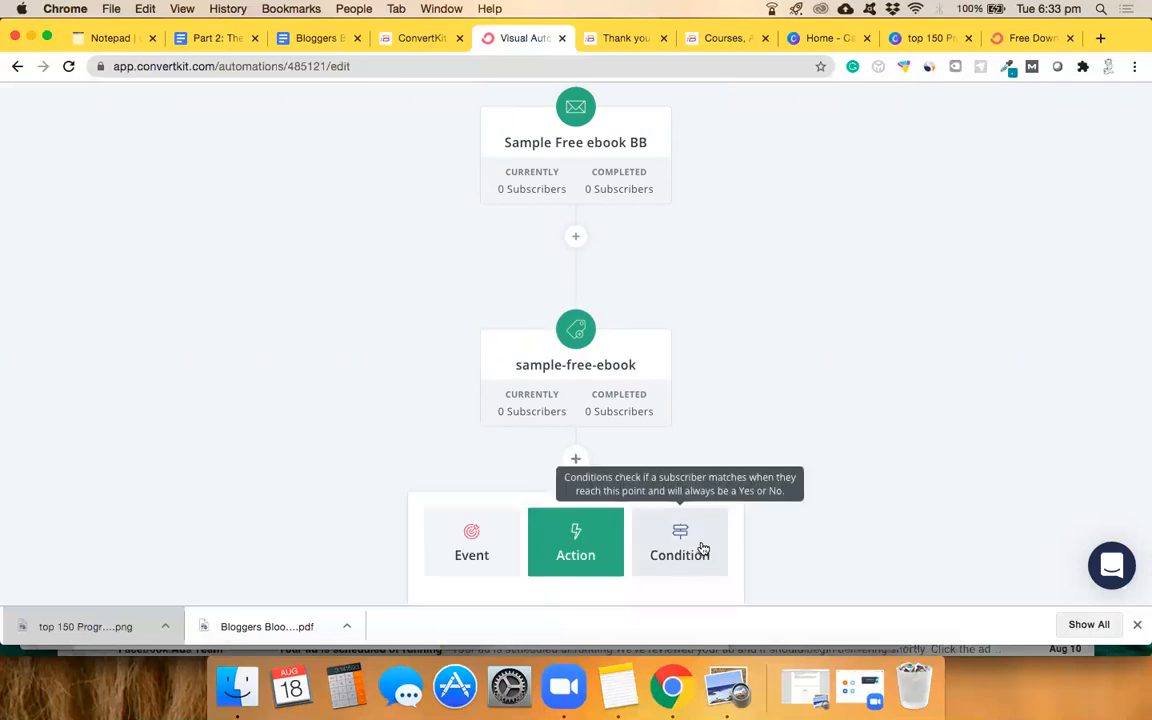
scroll(703, 549, "down", 2)
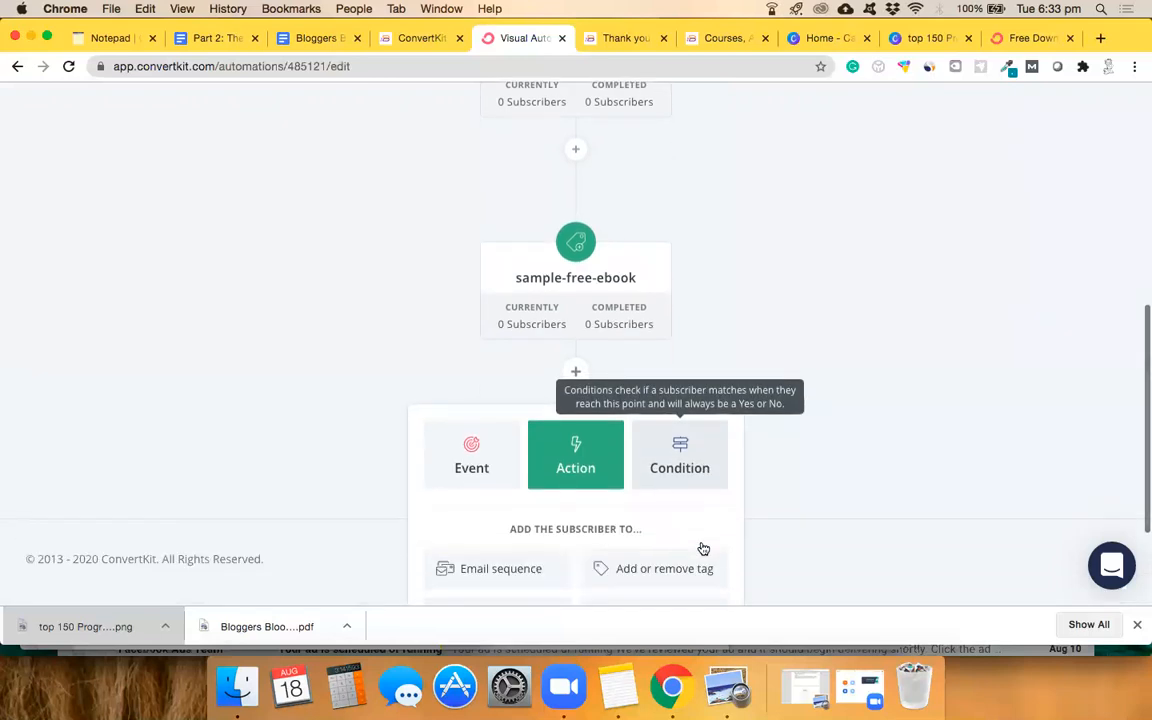
scroll(703, 549, "down", 2)
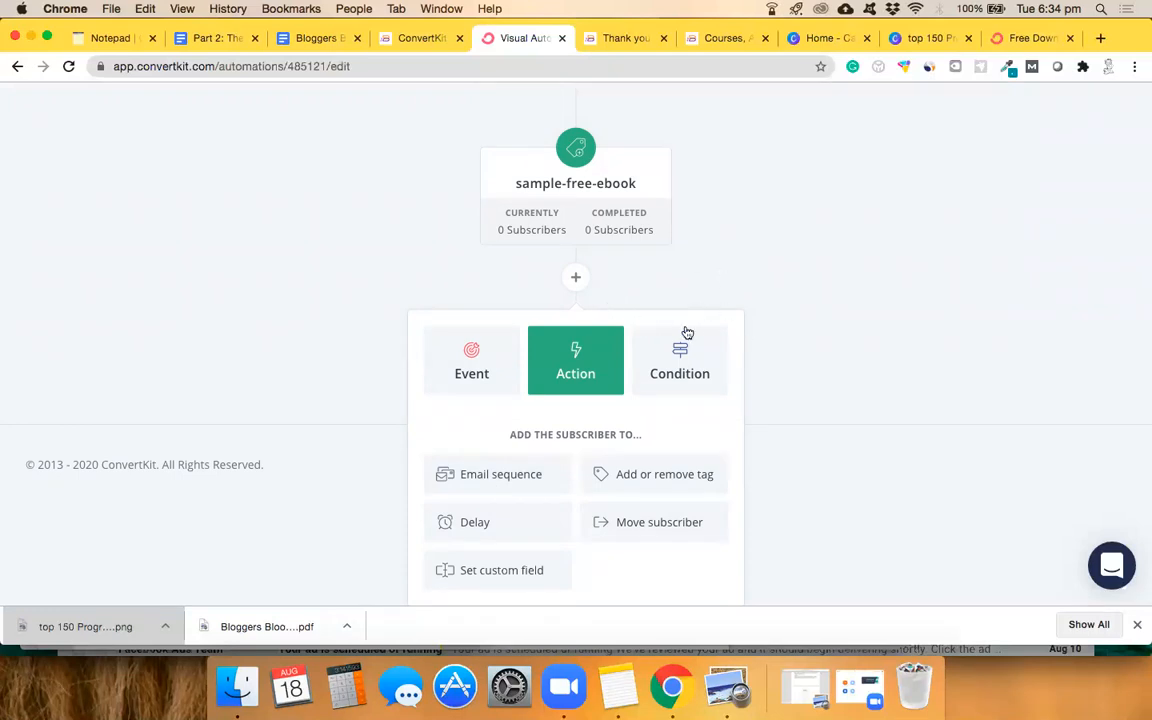
left_click(743, 273)
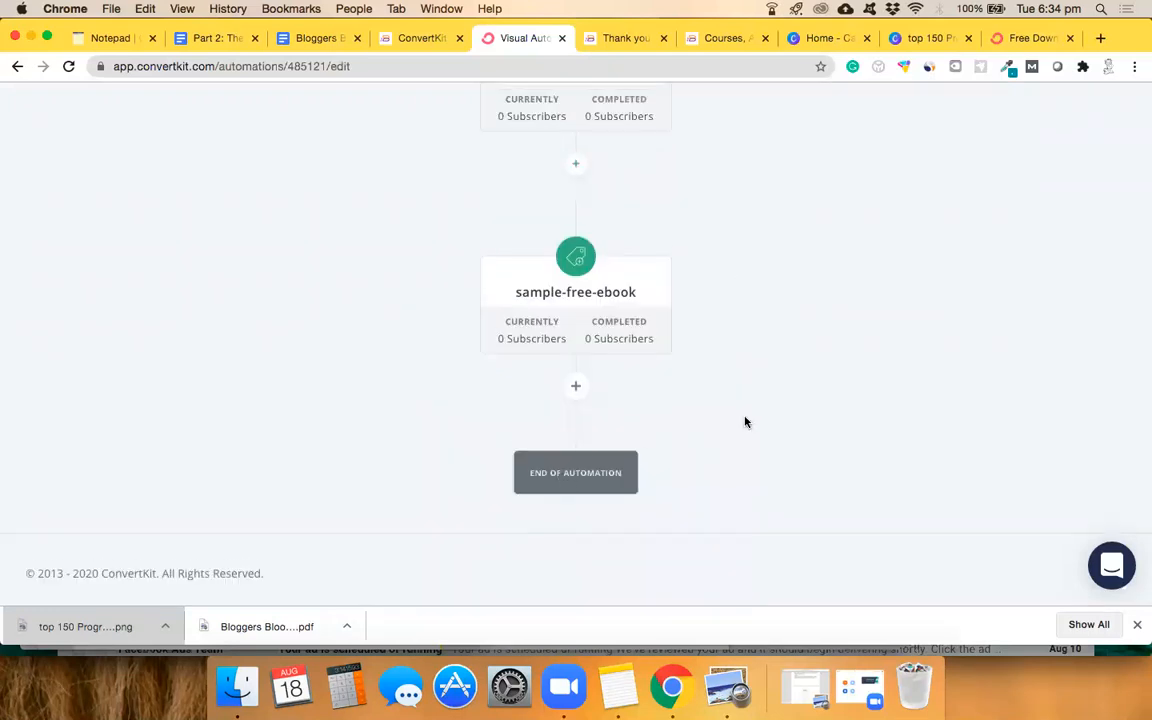
Rename the automation as "Sample Free Ebook Automation".
scroll(746, 419, "up", 10)
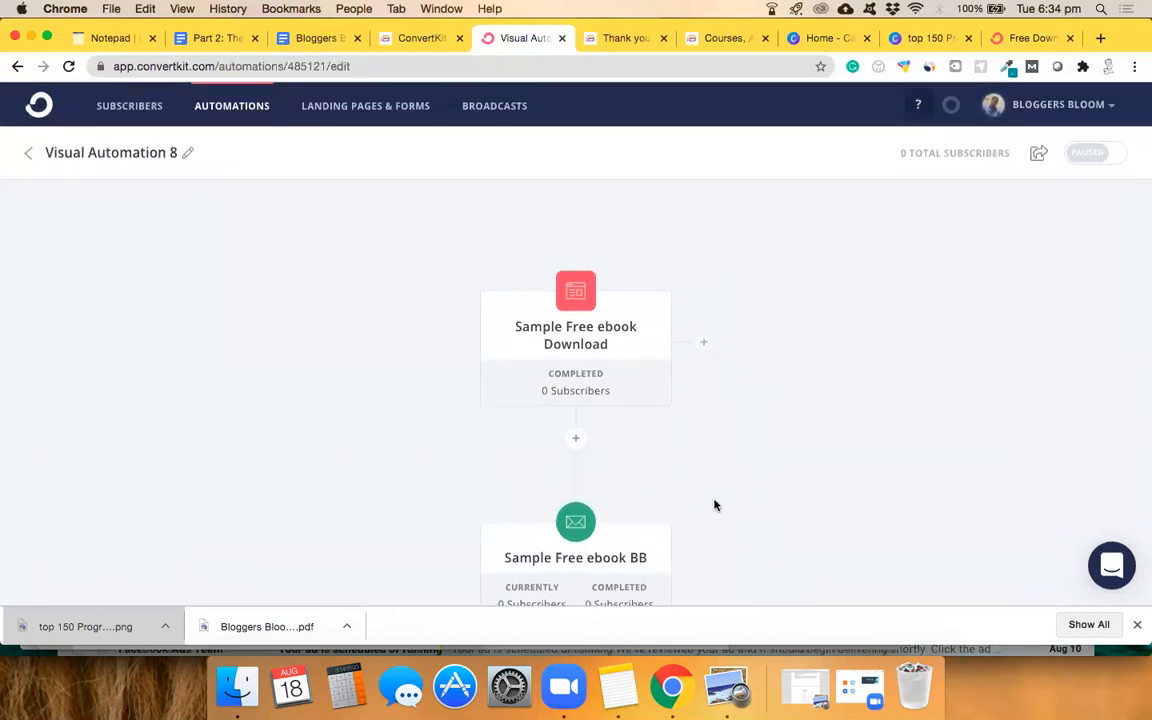
left_click(187, 152)
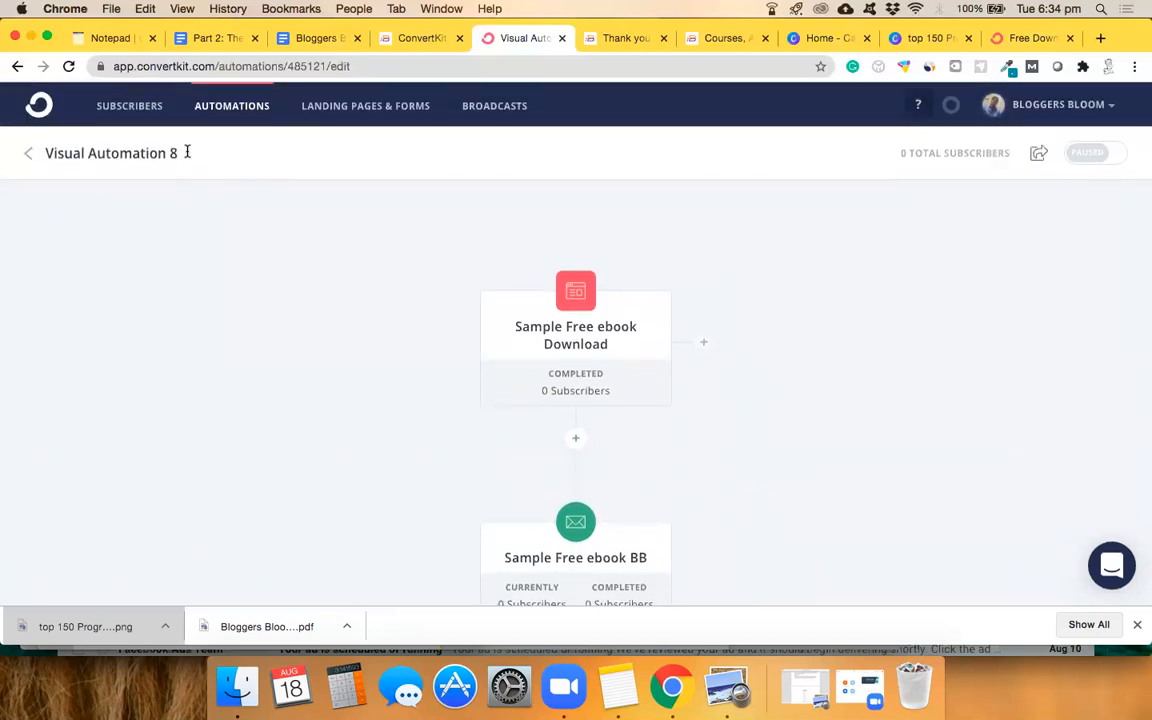
triple_click(175, 152)
type("Sample F")
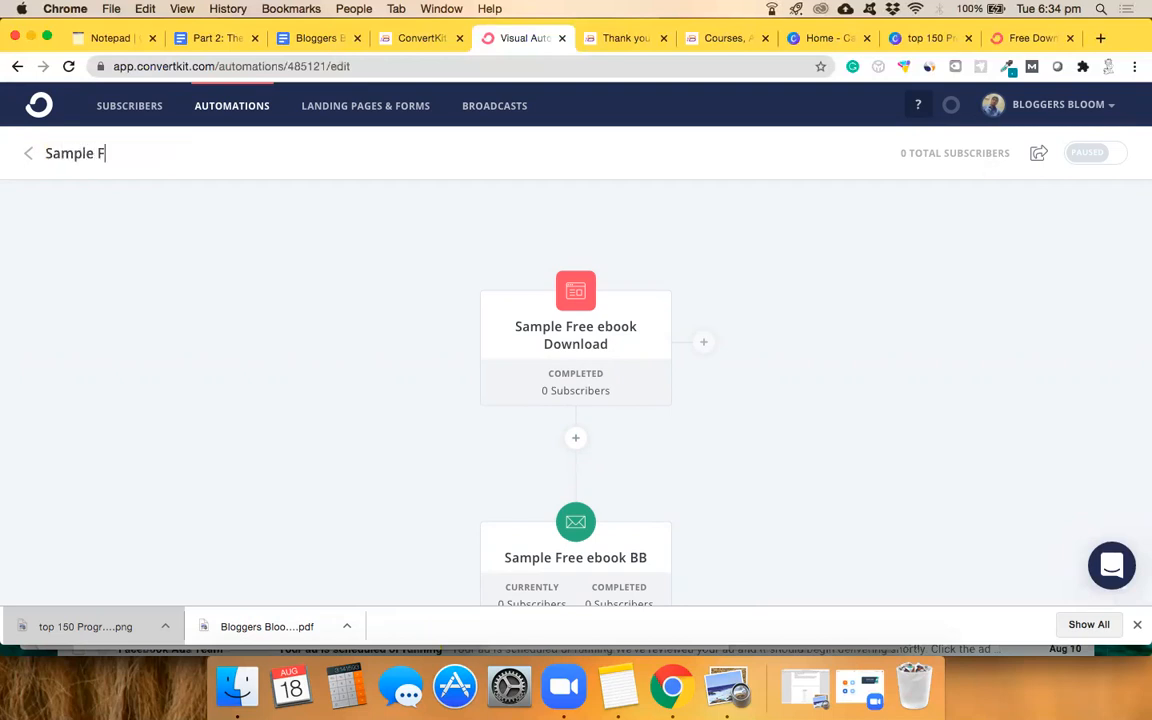
type("ree Ebook Automation")
key("Return")
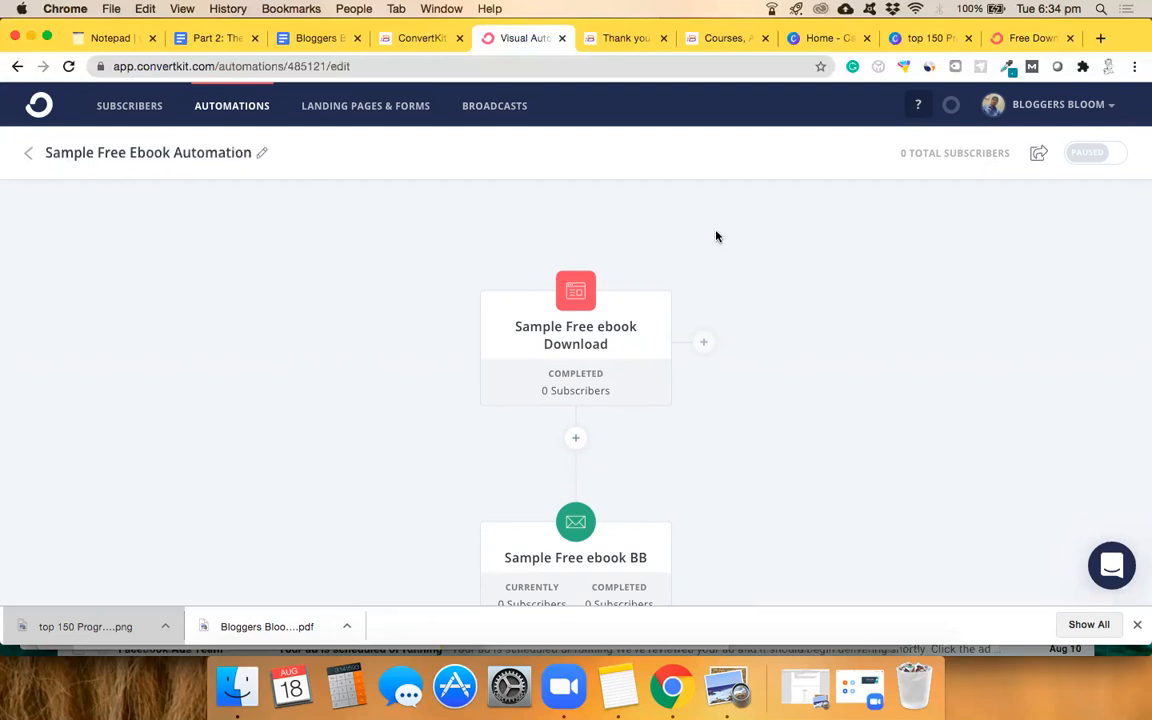
Turn on the Sample Free Ebook Automation and confirm its activation.
left_click(1104, 164)
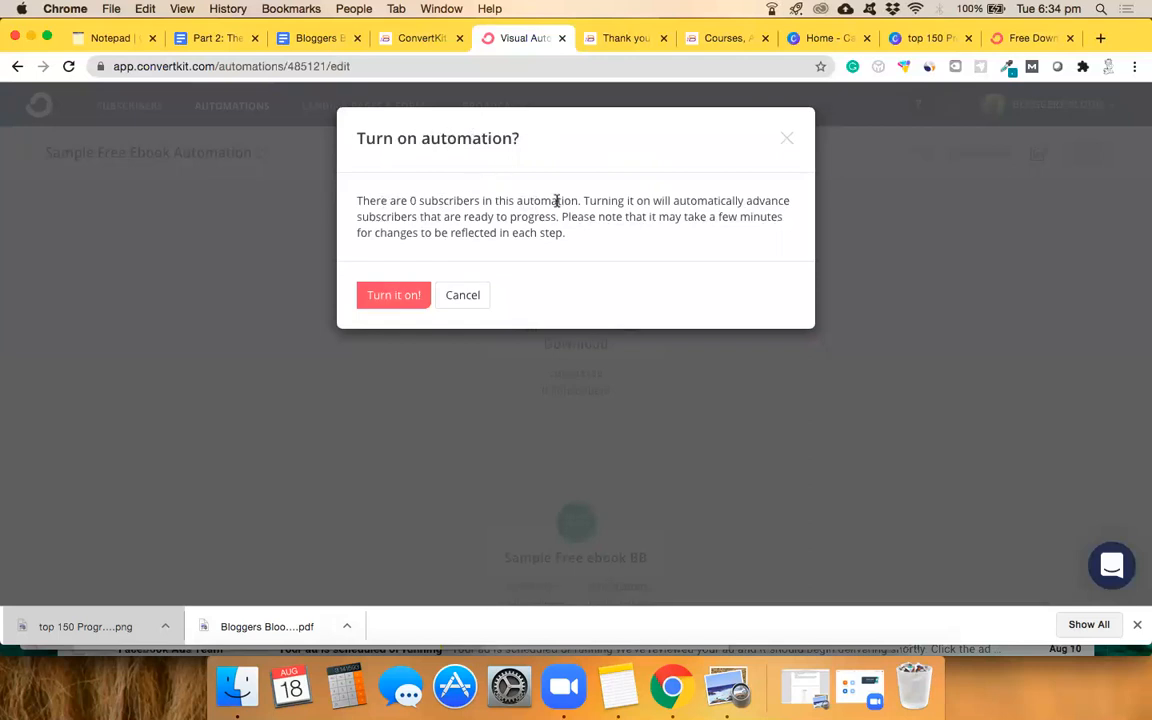
left_click(394, 296)
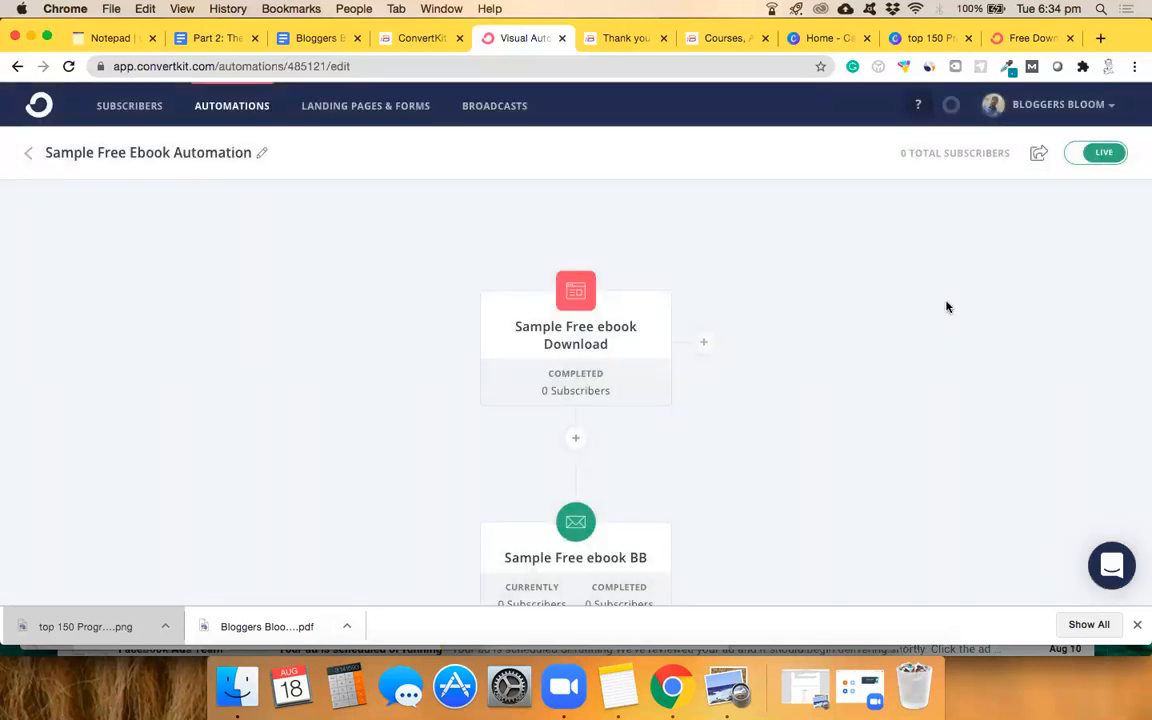
Return to the visual automations list and look for the Sample Free Ebook Automation among the existing automations.
left_click(202, 116)
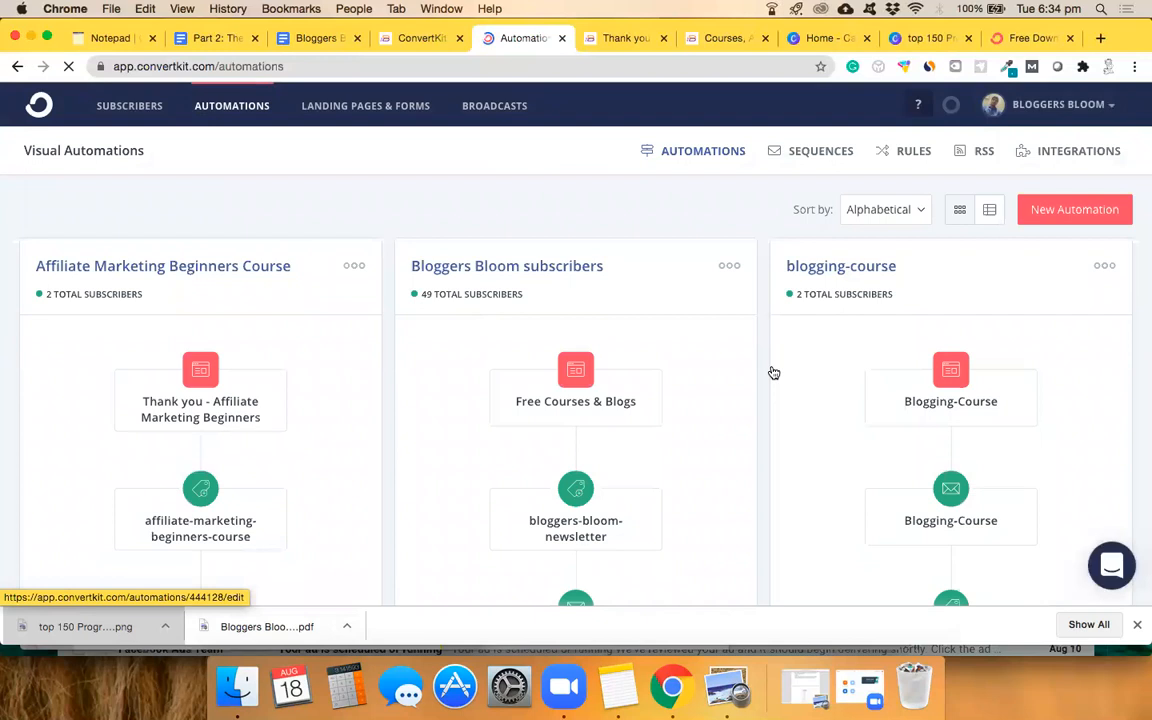
scroll(771, 373, "down", 5)
scroll(771, 373, "up", 5)
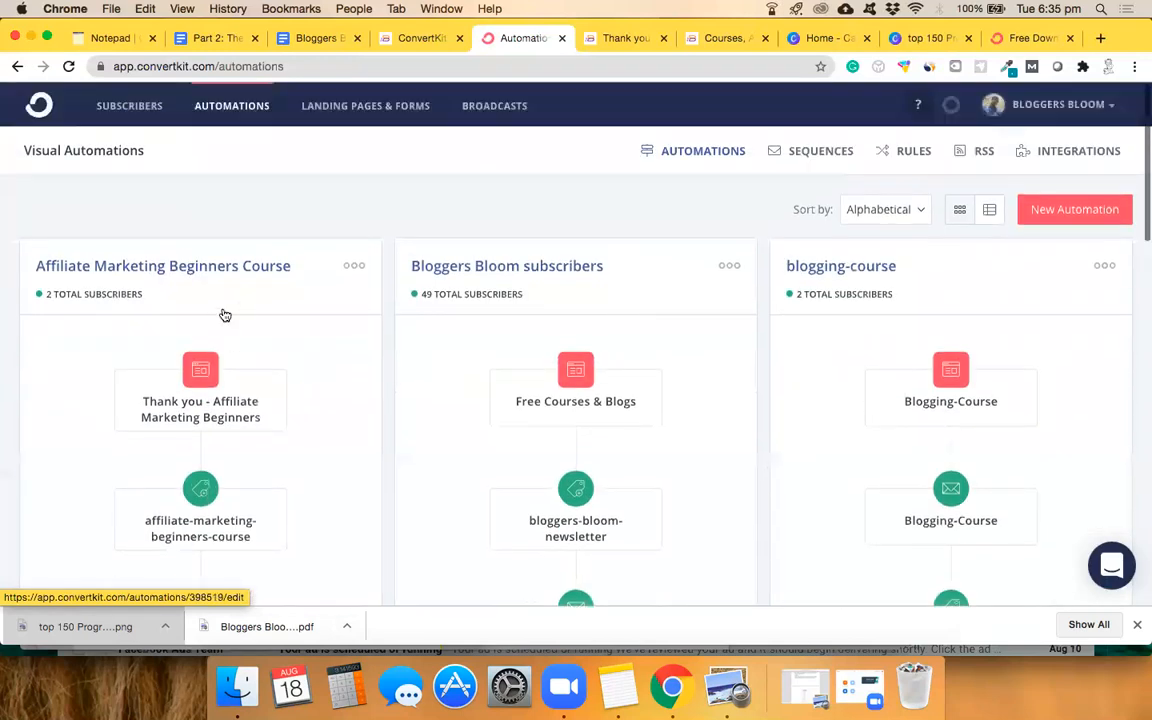
scroll(760, 357, "down", 1)
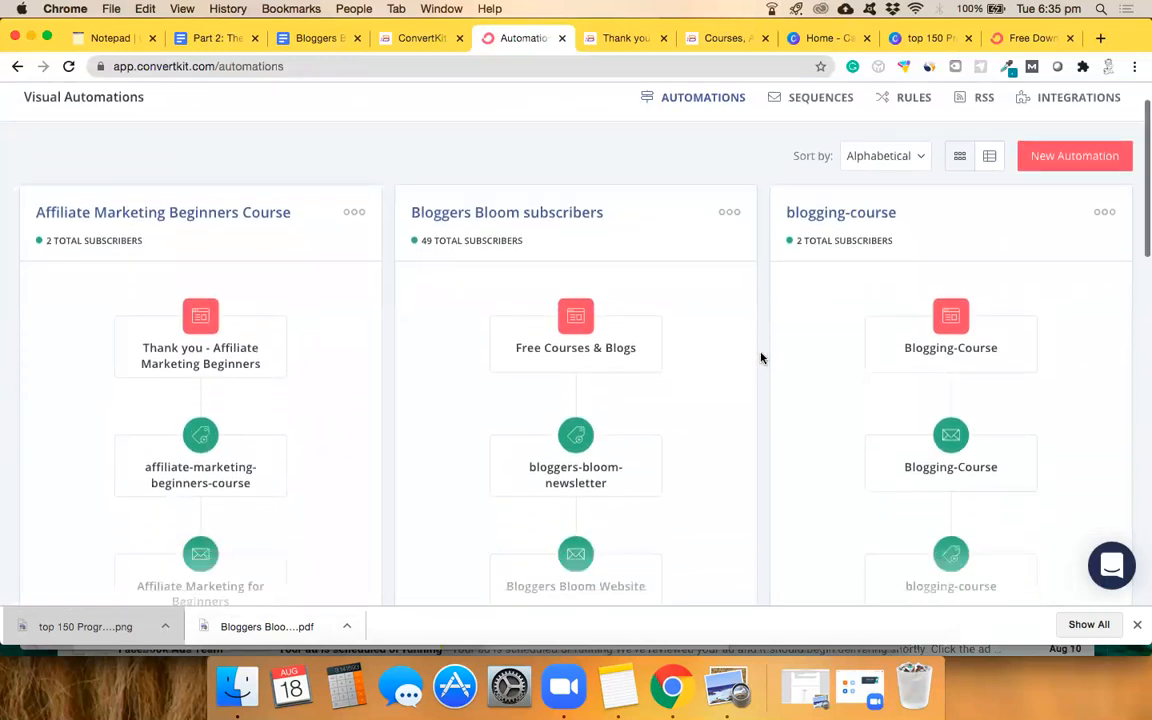
scroll(760, 357, "down", 6)
scroll(760, 357, "down", 6)
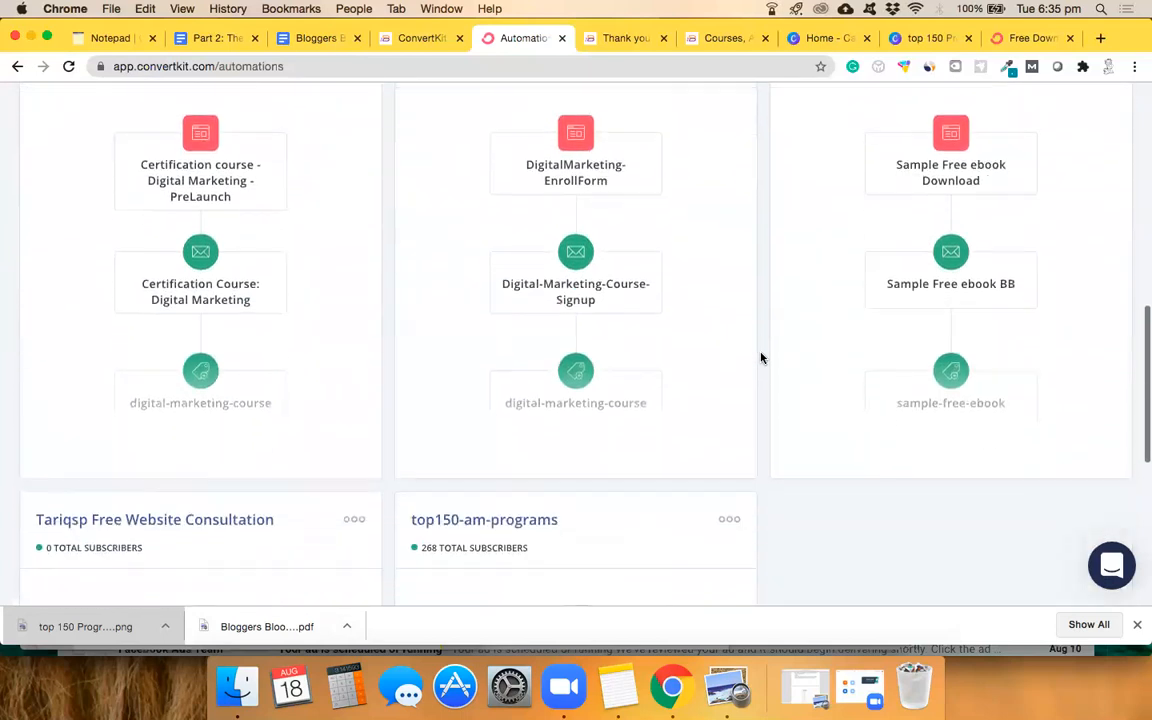
scroll(760, 357, "up", 3)
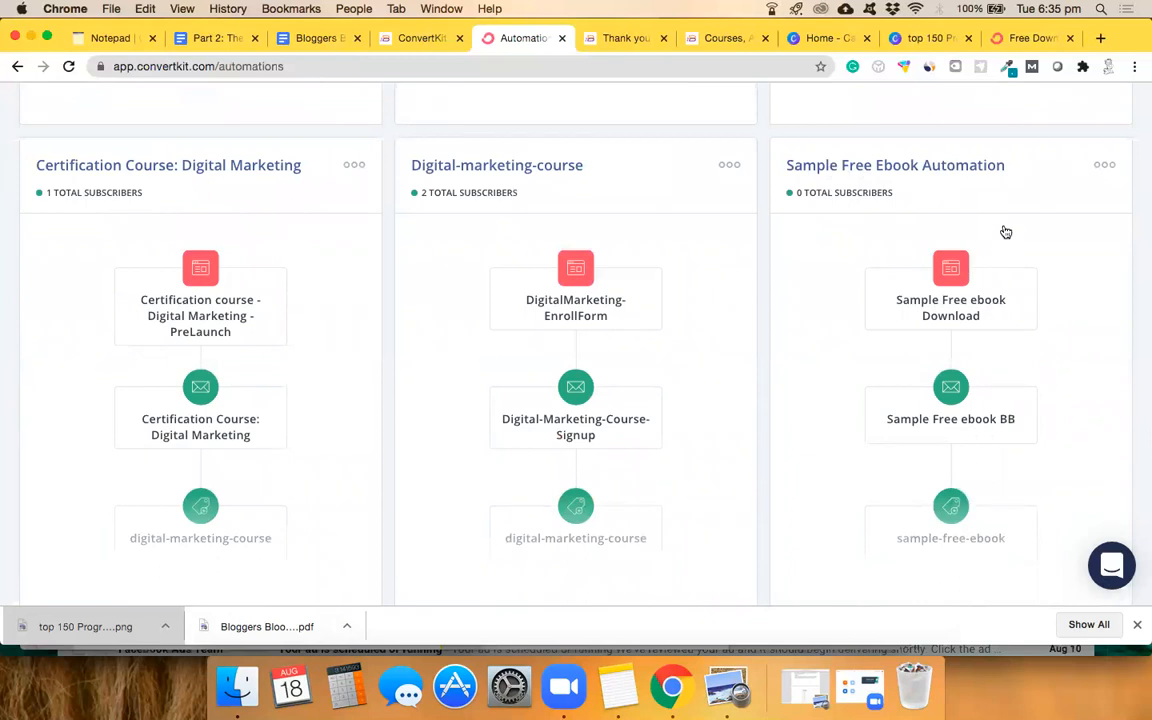
scroll(1006, 232, "up", 10)
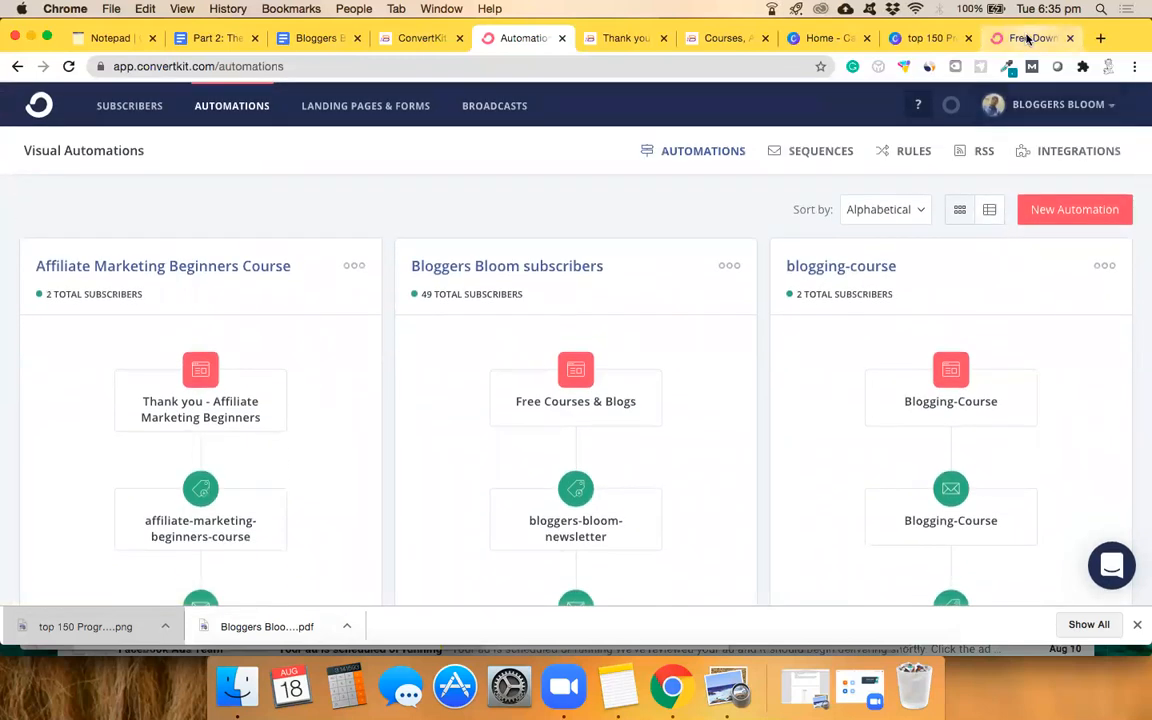
Review the published Free Download landing page and the topic outline in the Bloggers Bloom eBook Sample document.
left_click(1027, 39)
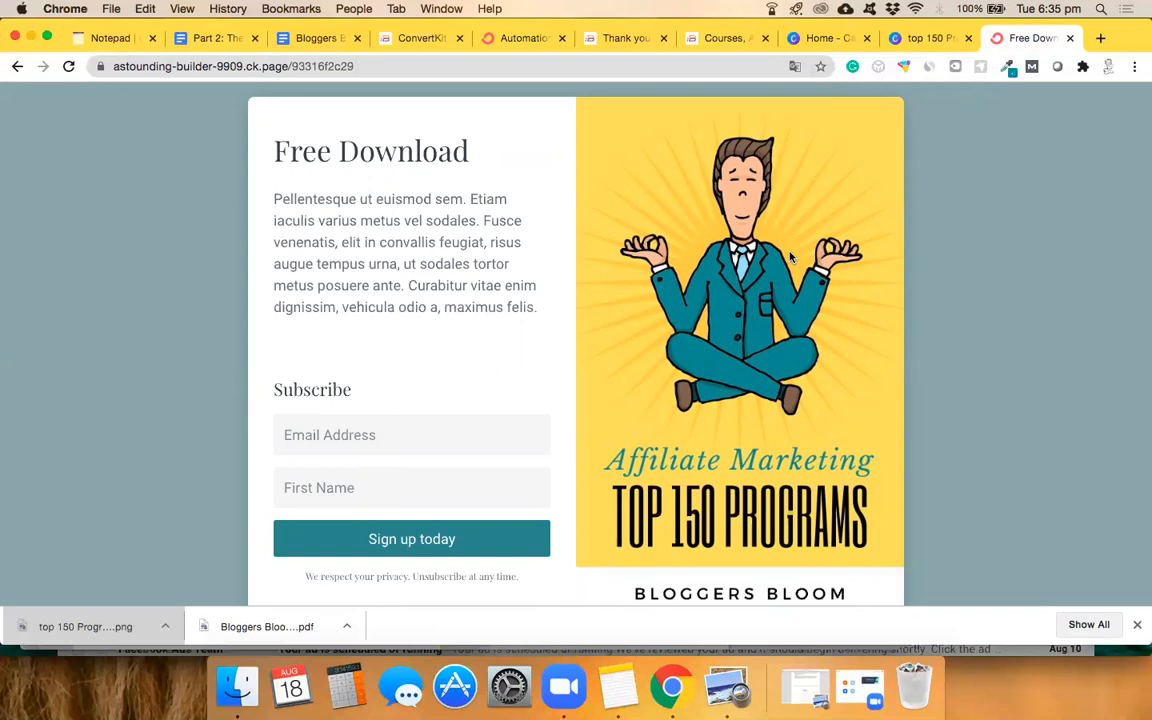
left_click(303, 38)
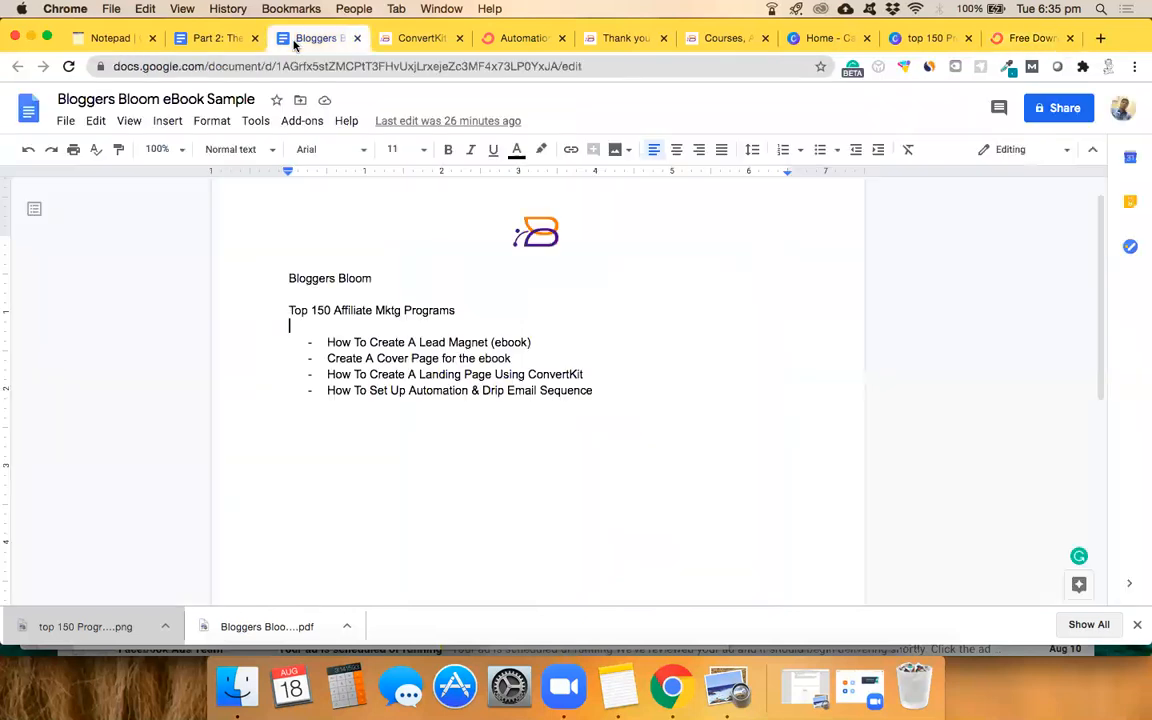
left_click(377, 358)
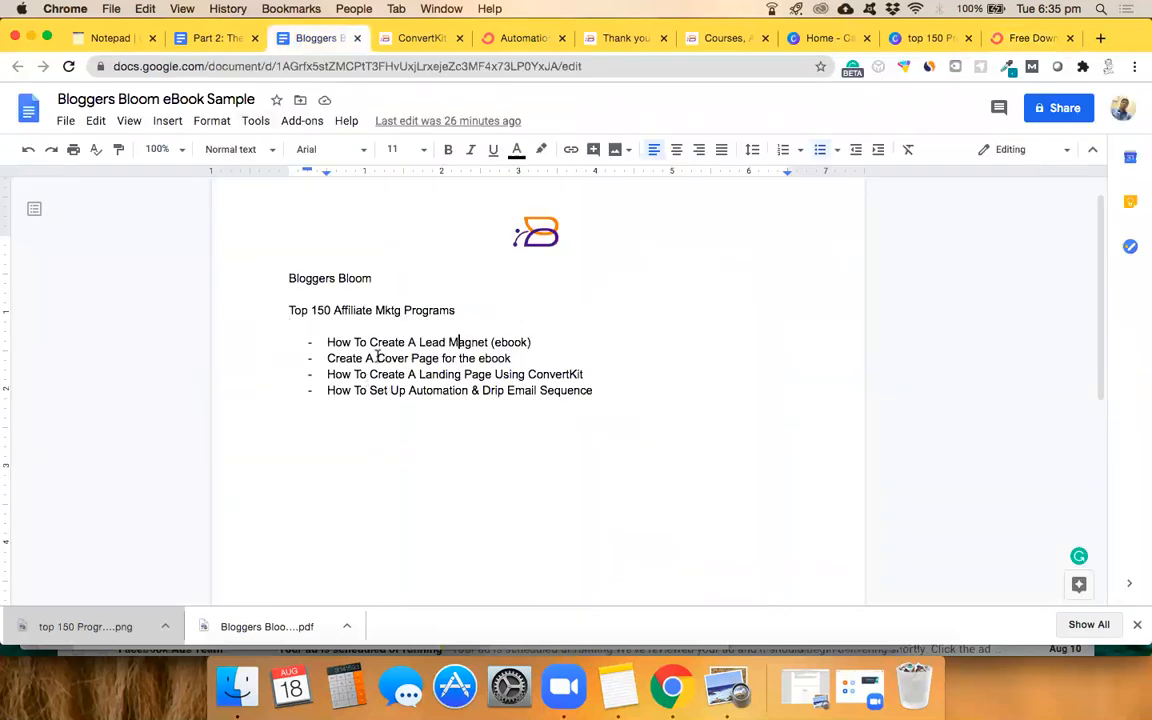
left_click(518, 357, "shift")
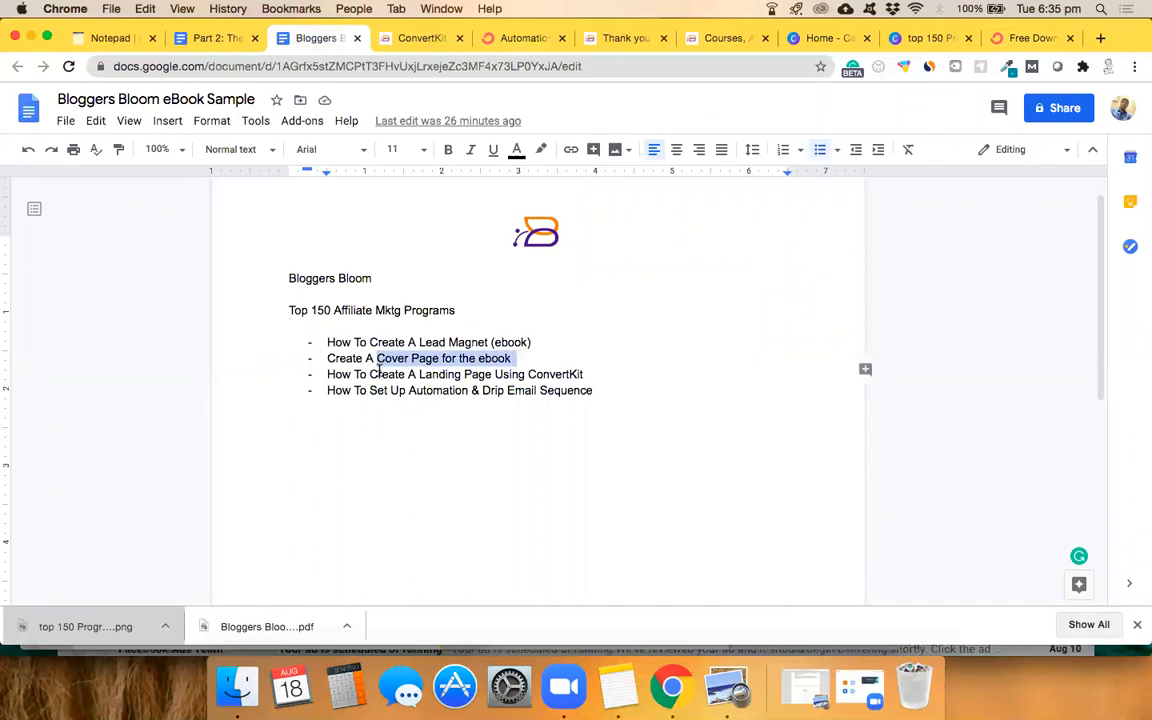
left_click(326, 357)
left_click_drag(326, 357, 525, 358)
left_click_drag(354, 374, 585, 377)
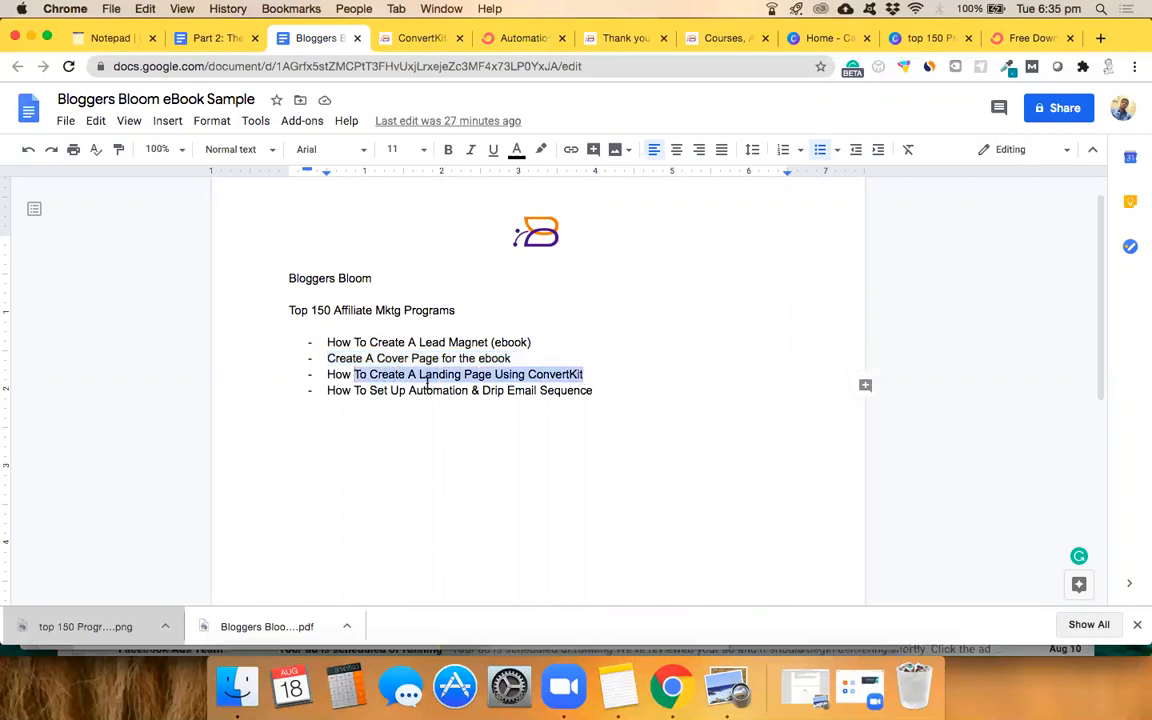
left_click_drag(354, 391, 586, 389)
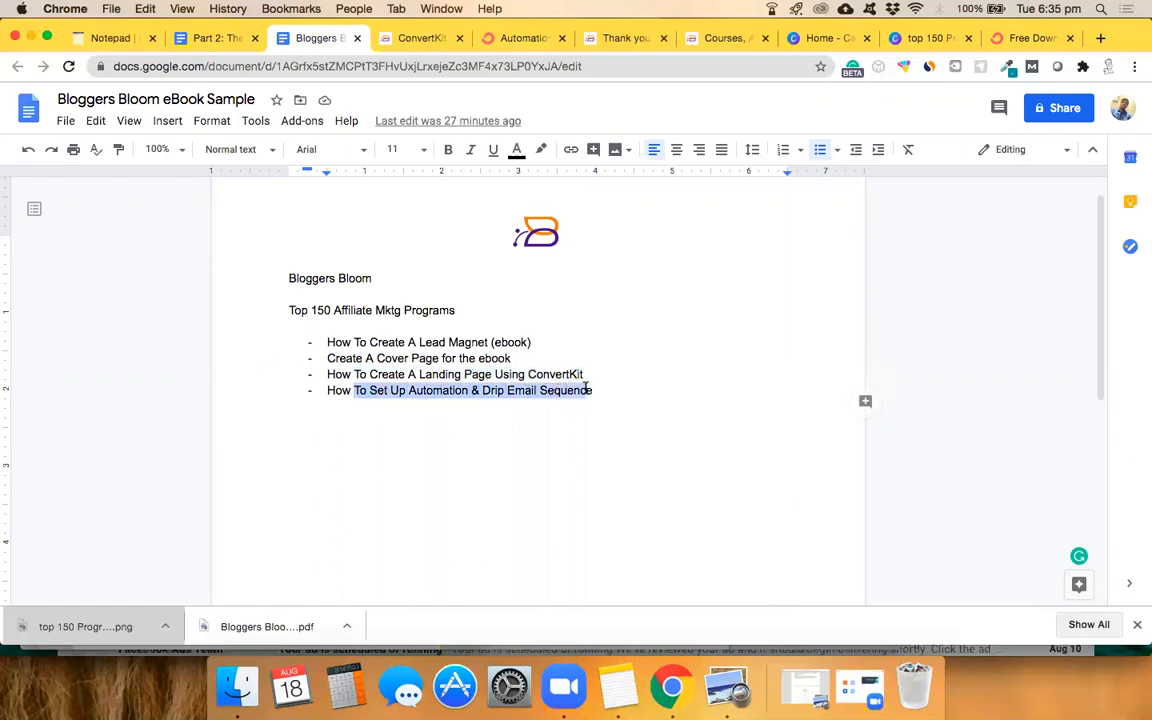
left_click(736, 389)
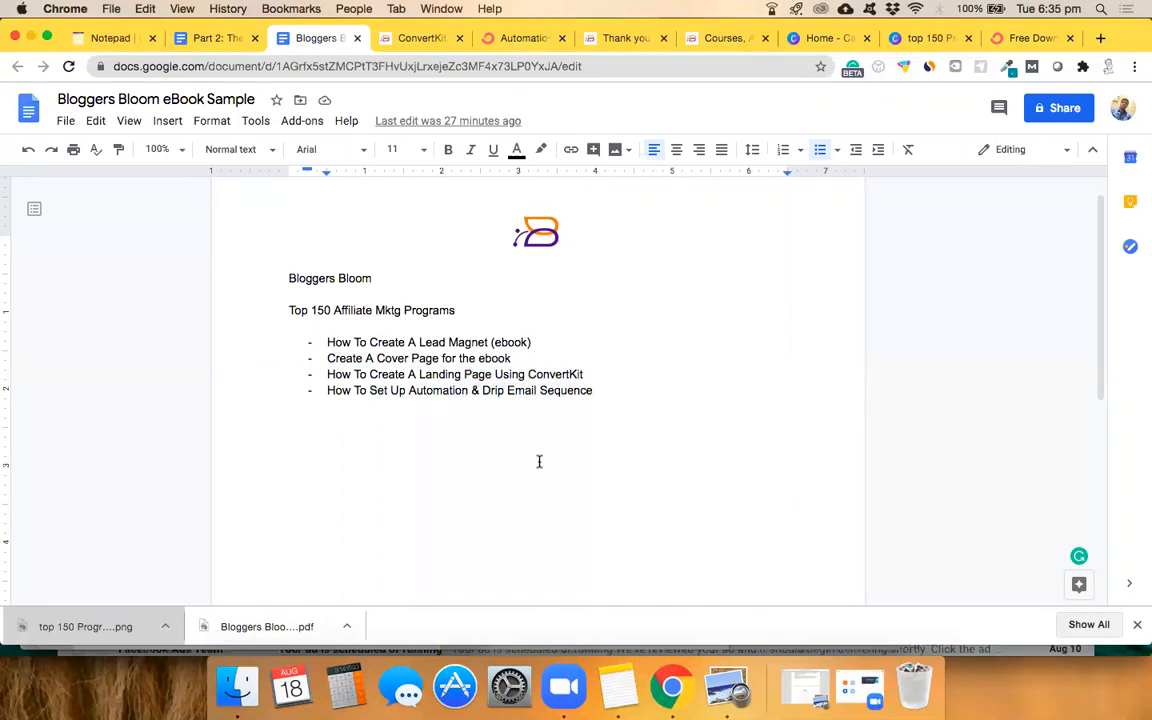
left_click(1035, 40)
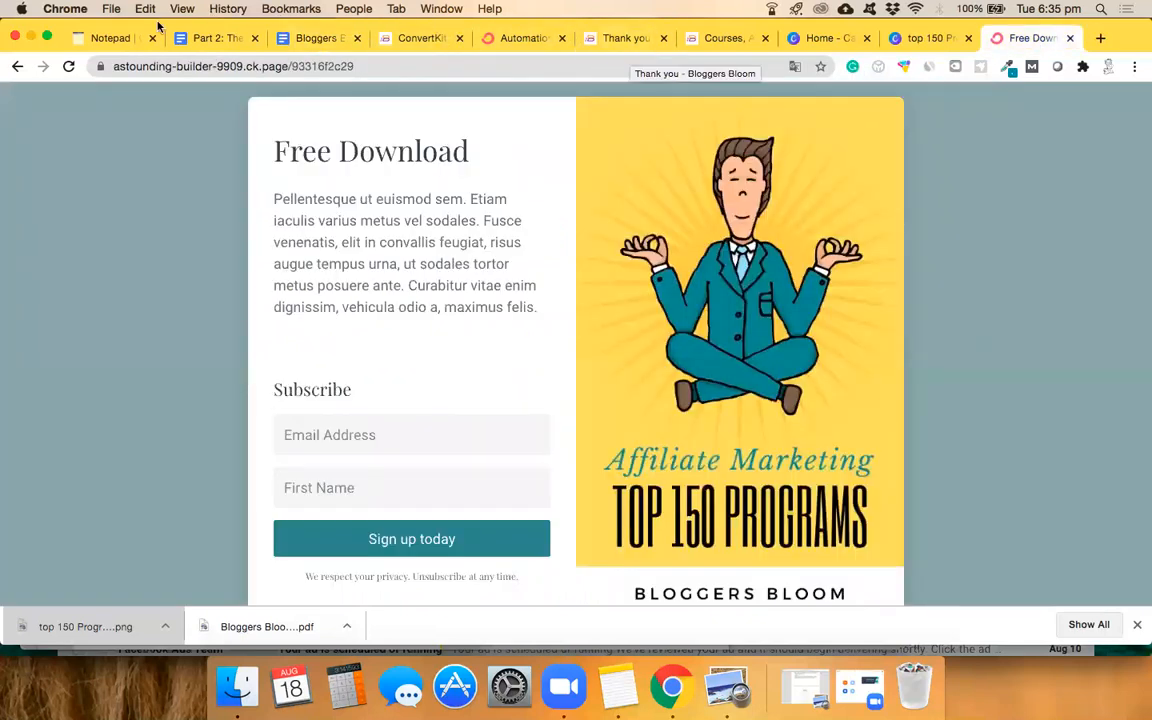
Switch to the ConvertKit plugin settings in WordPress and examine the API credential fields and the available default forms.
left_click(426, 38)
scroll(757, 356, "down", 10)
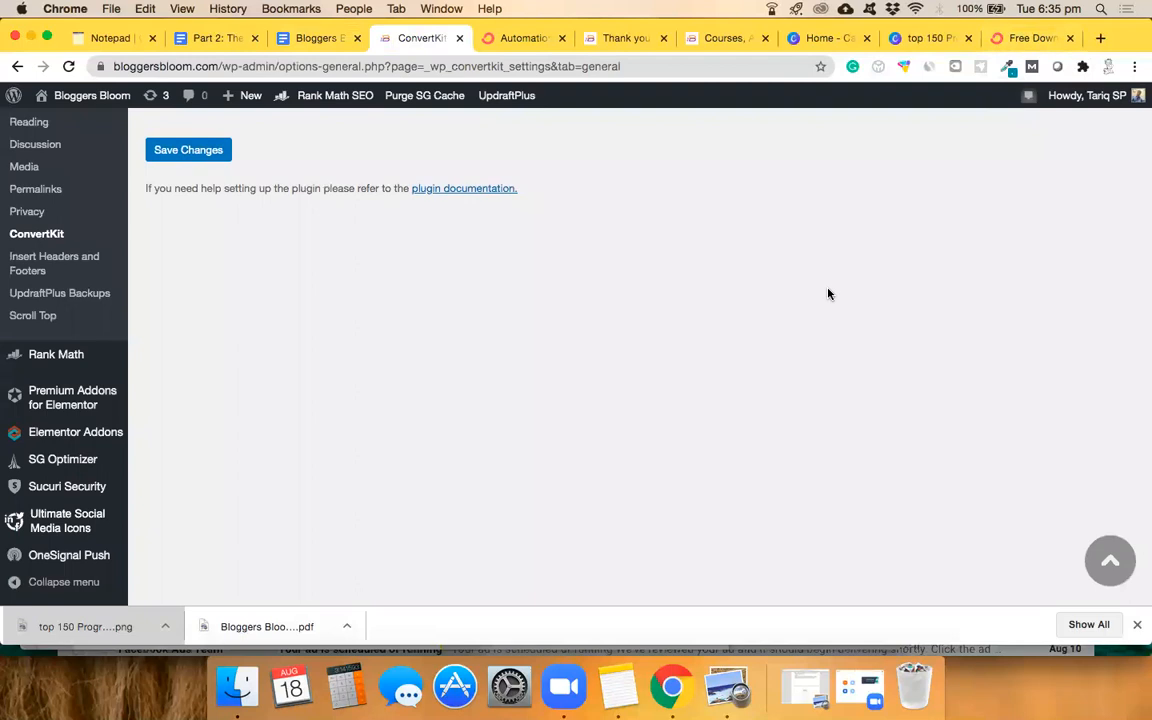
scroll(828, 294, "up", 5)
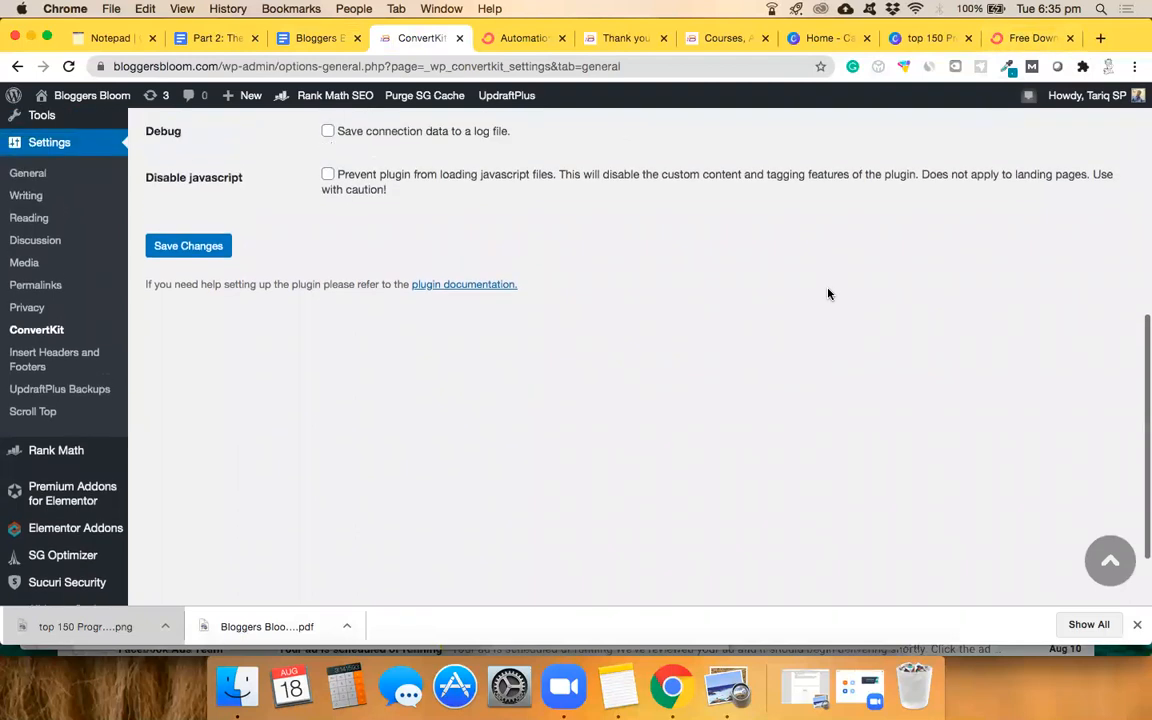
scroll(828, 294, "up", 3)
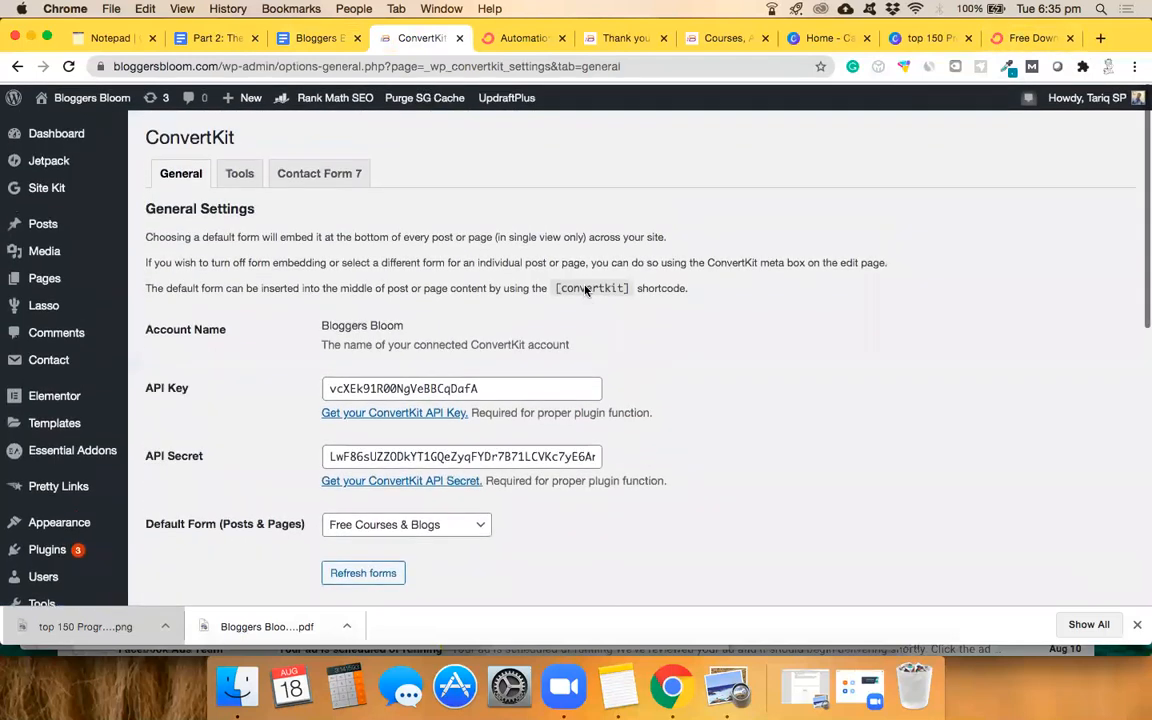
scroll(584, 285, "down", 2)
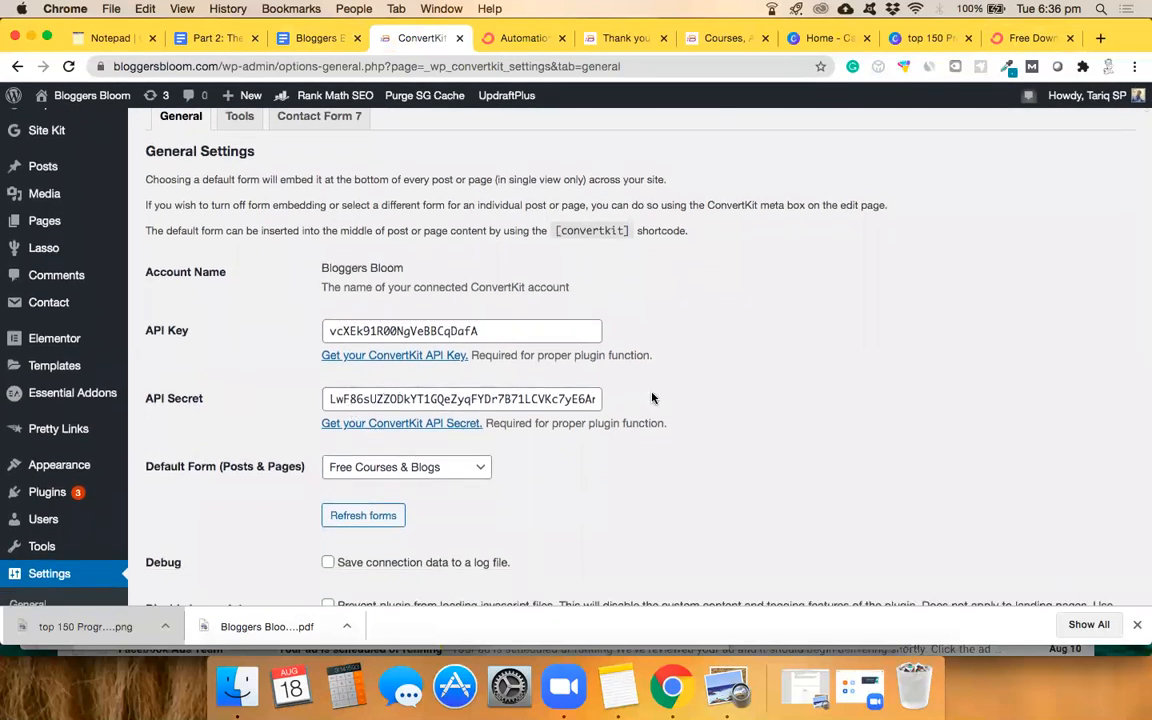
scroll(547, 340, "down", 2)
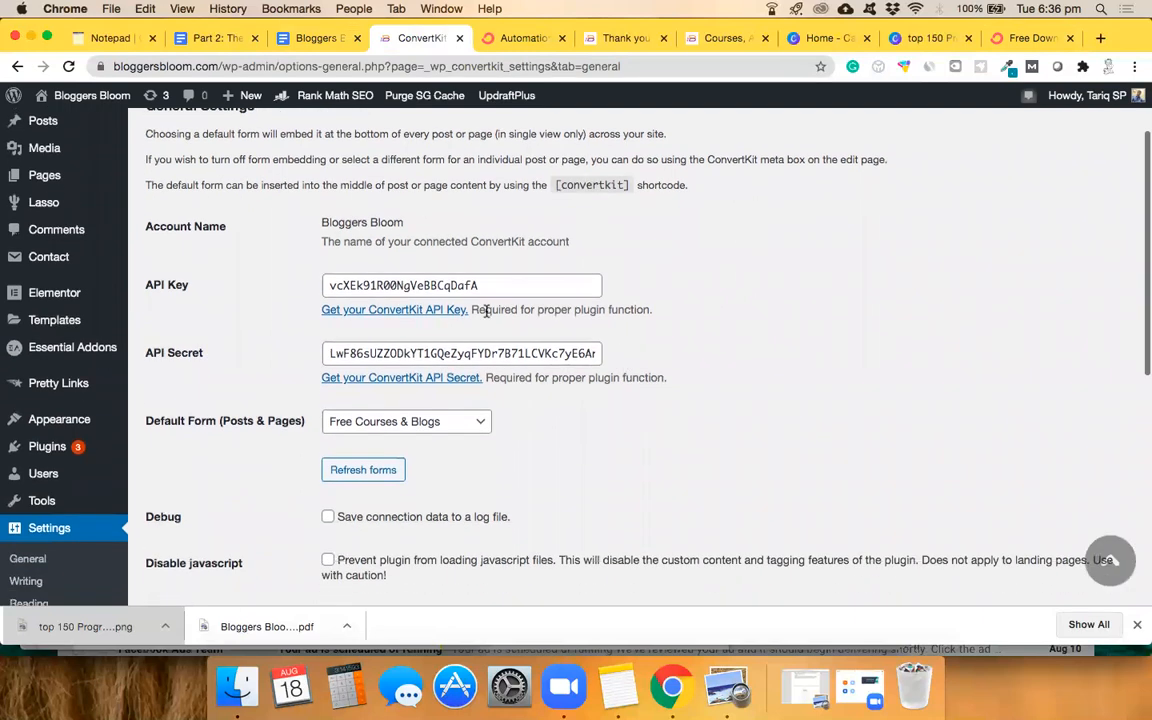
scroll(228, 333, "down", 2)
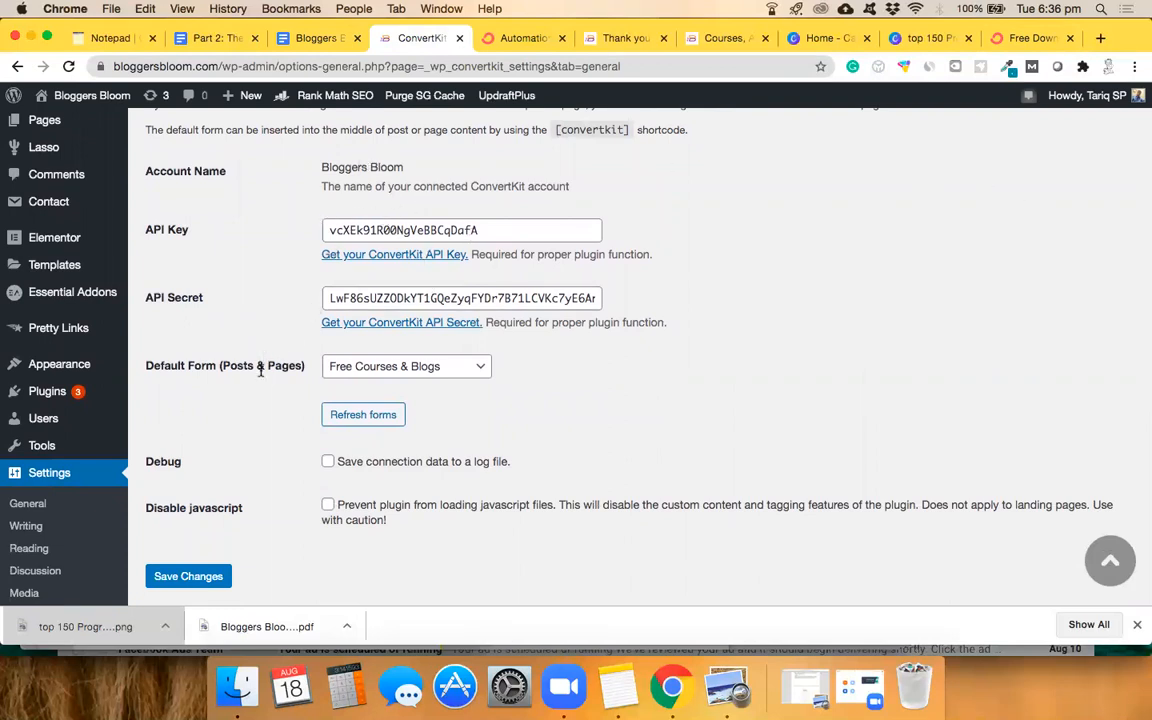
scroll(260, 370, "down", 5)
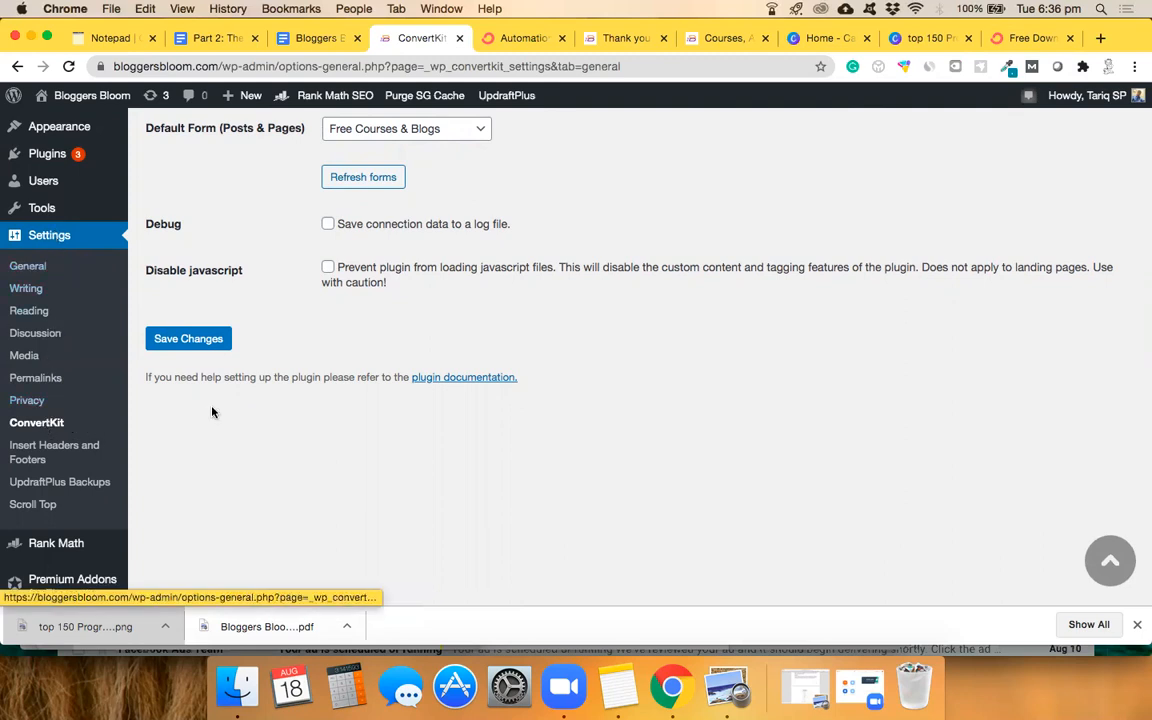
scroll(427, 391, "up", 5)
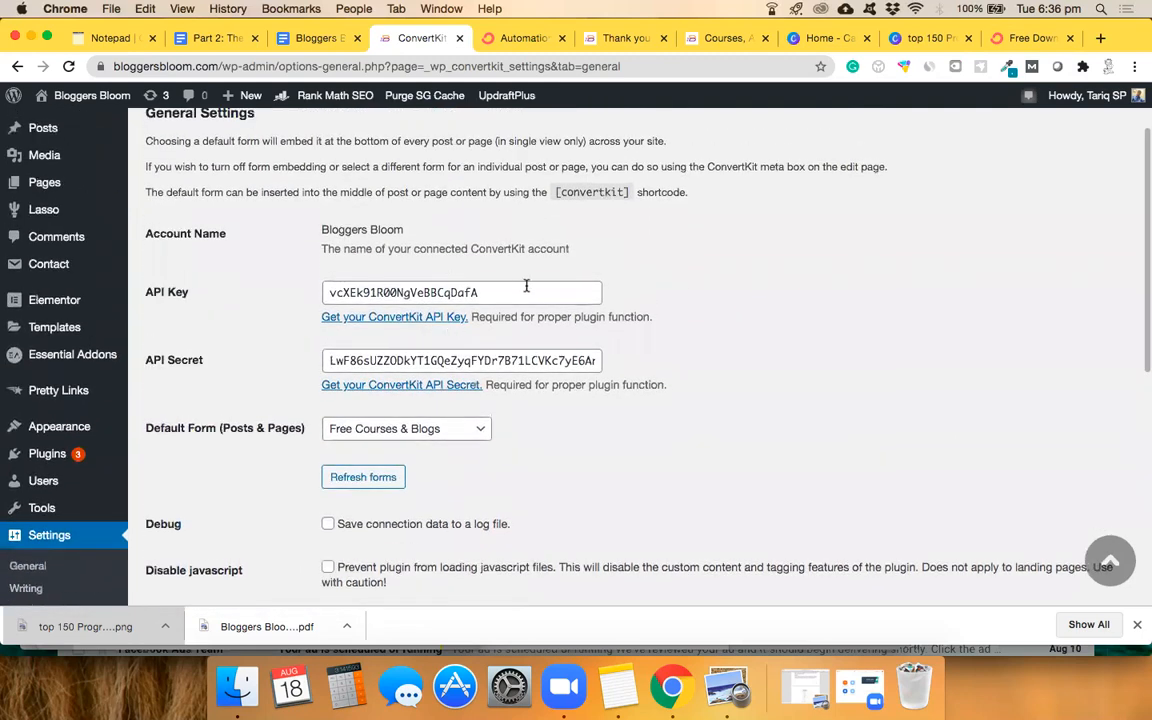
scroll(477, 357, "down", 3)
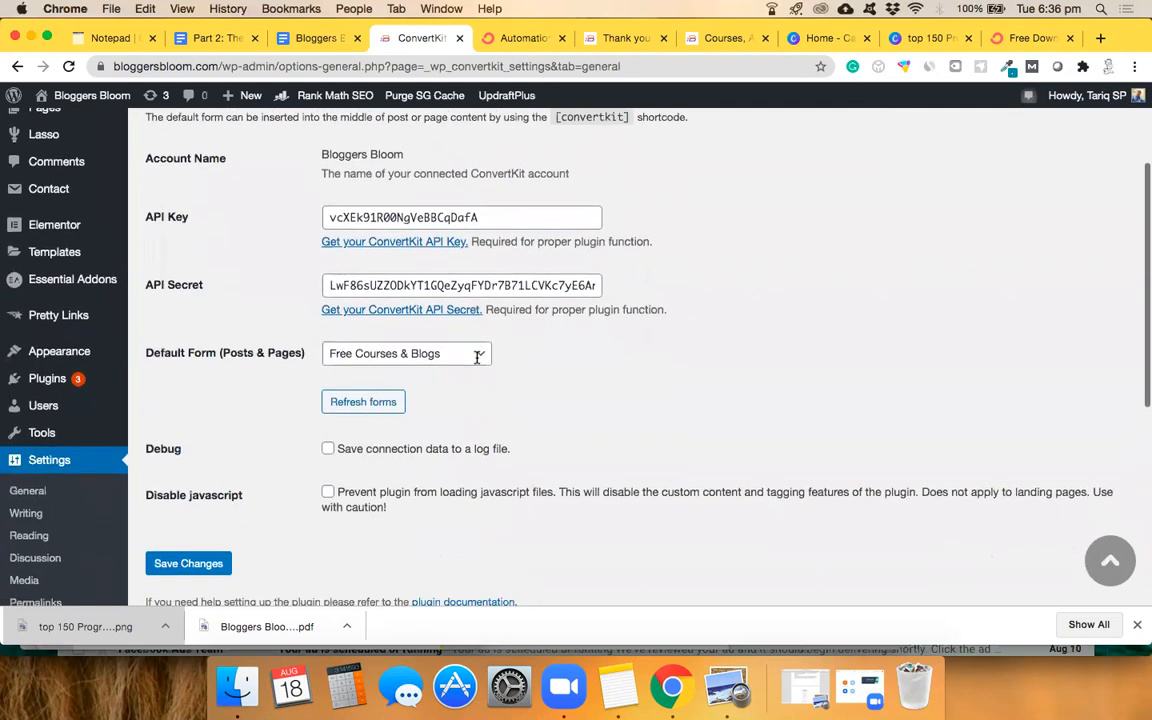
left_click(434, 334)
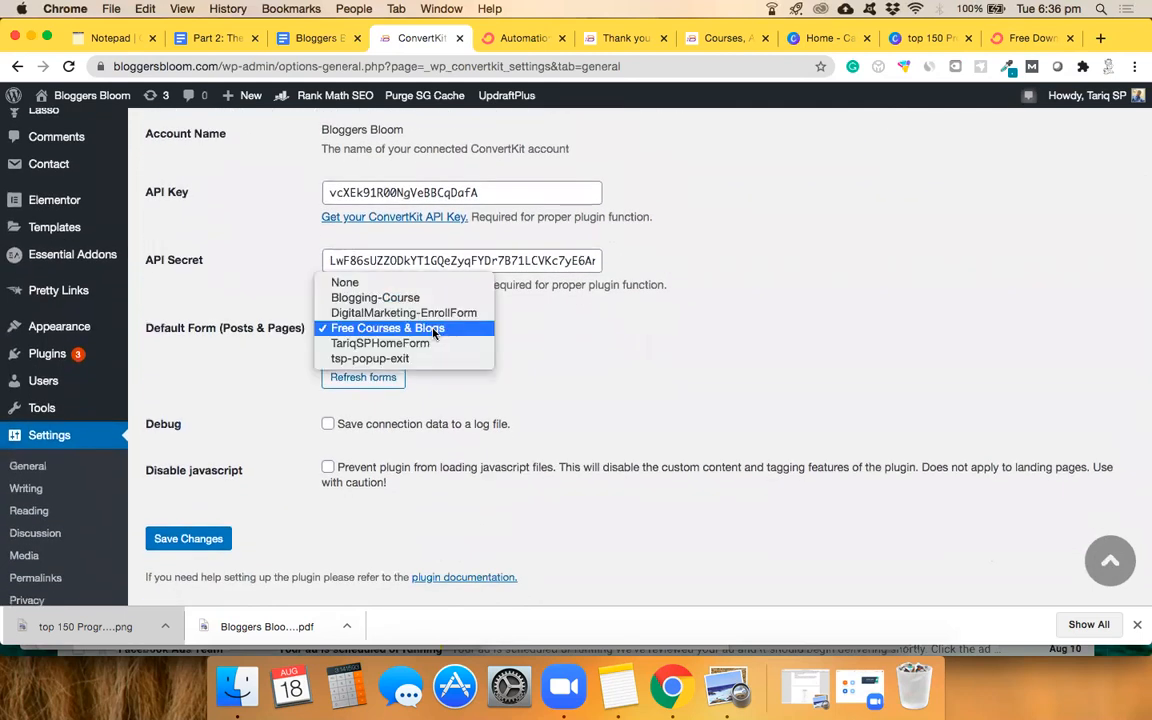
left_click(507, 324)
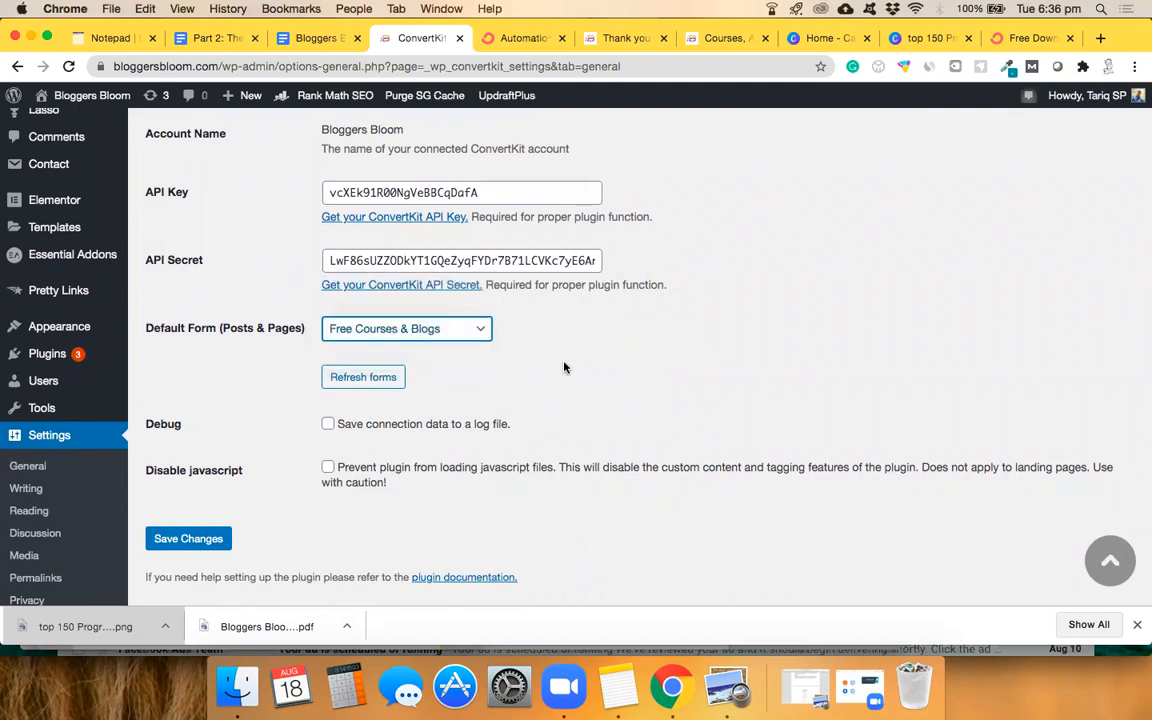
Refresh the forms in the ConvertKit plugin settings and check the default form choices for posts and pages.
left_click(372, 379)
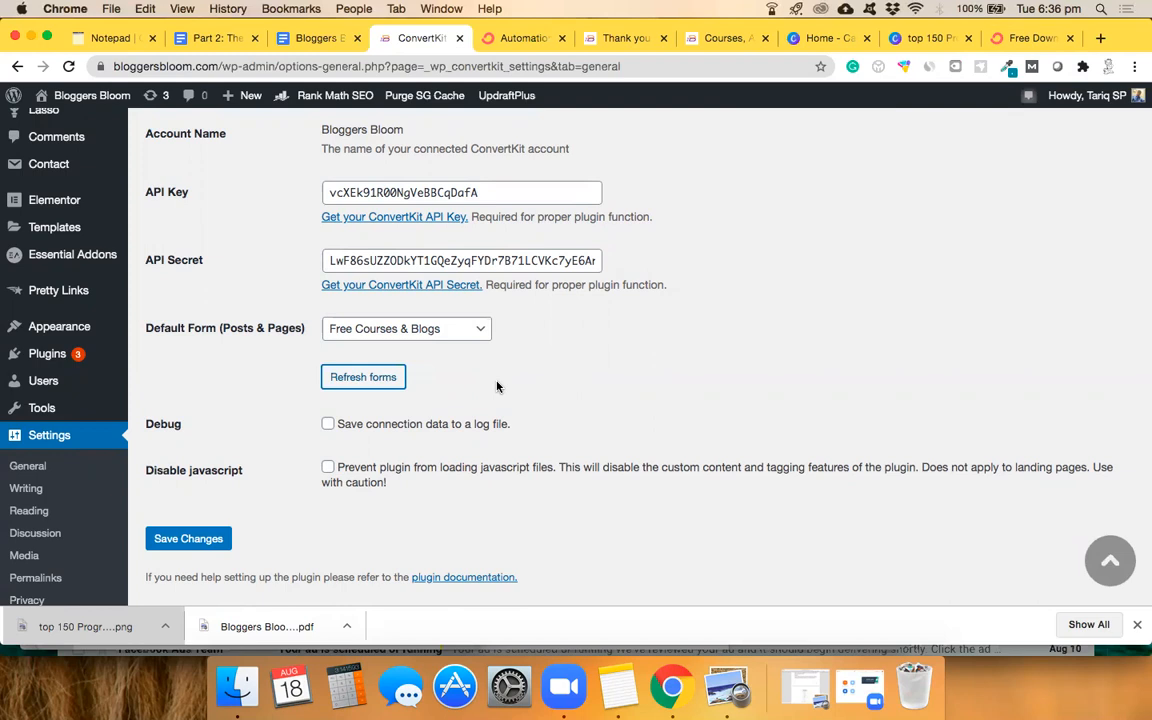
left_click(448, 330)
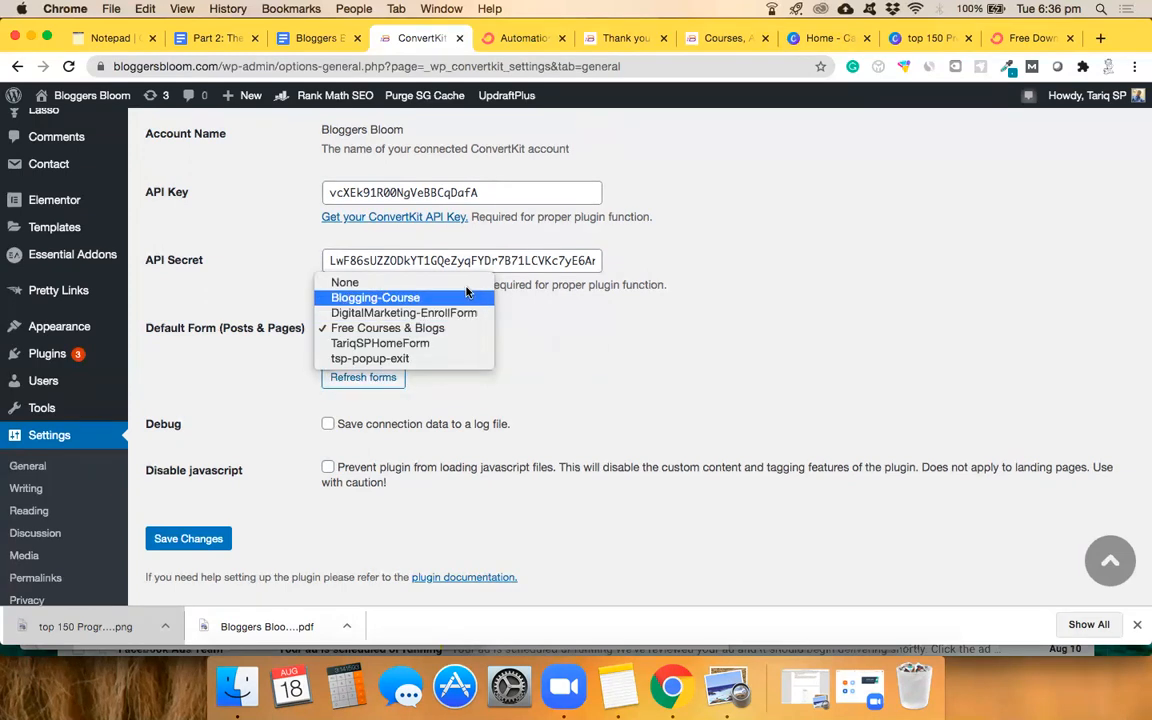
left_click(594, 369)
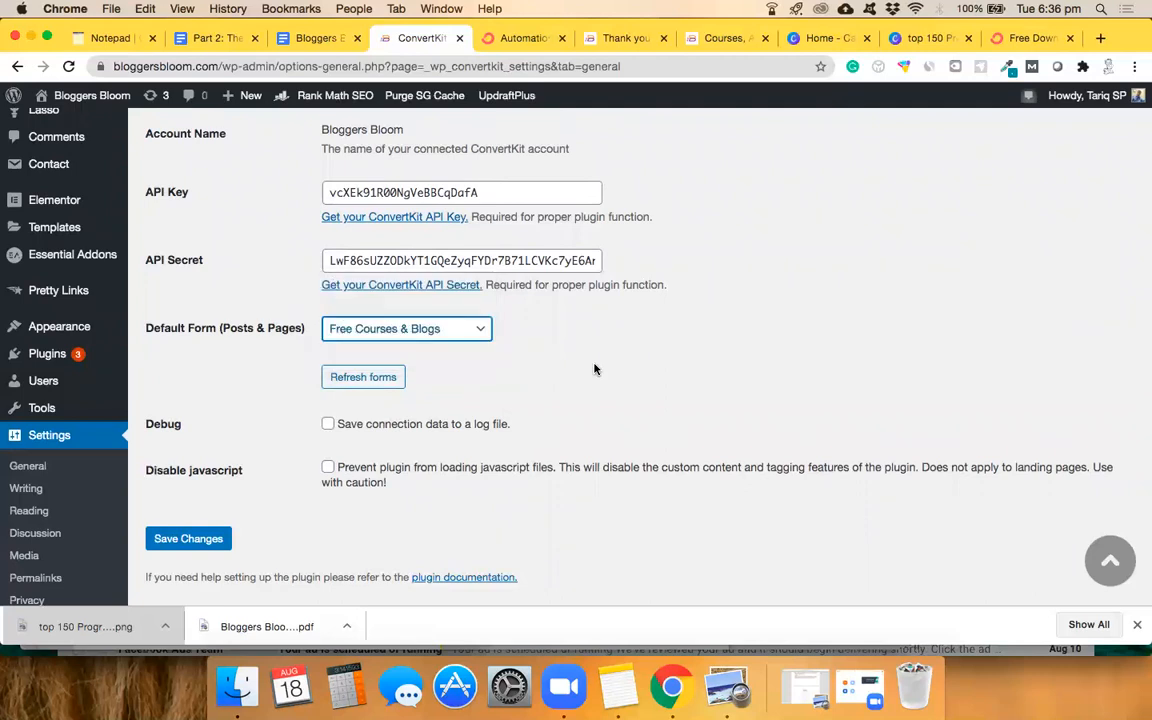
scroll(594, 369, "up", 5)
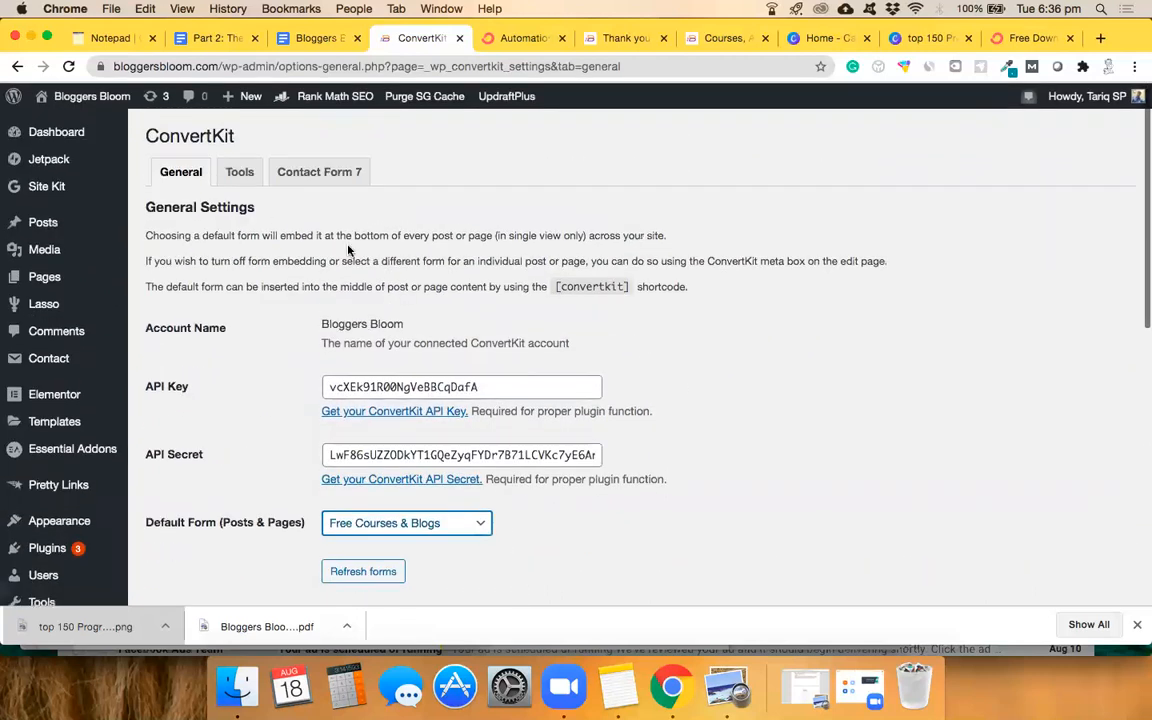
Reload the ConvertKit plugin settings and refresh the forms again with Free Courses & Blogs as the default form.
left_click(70, 66)
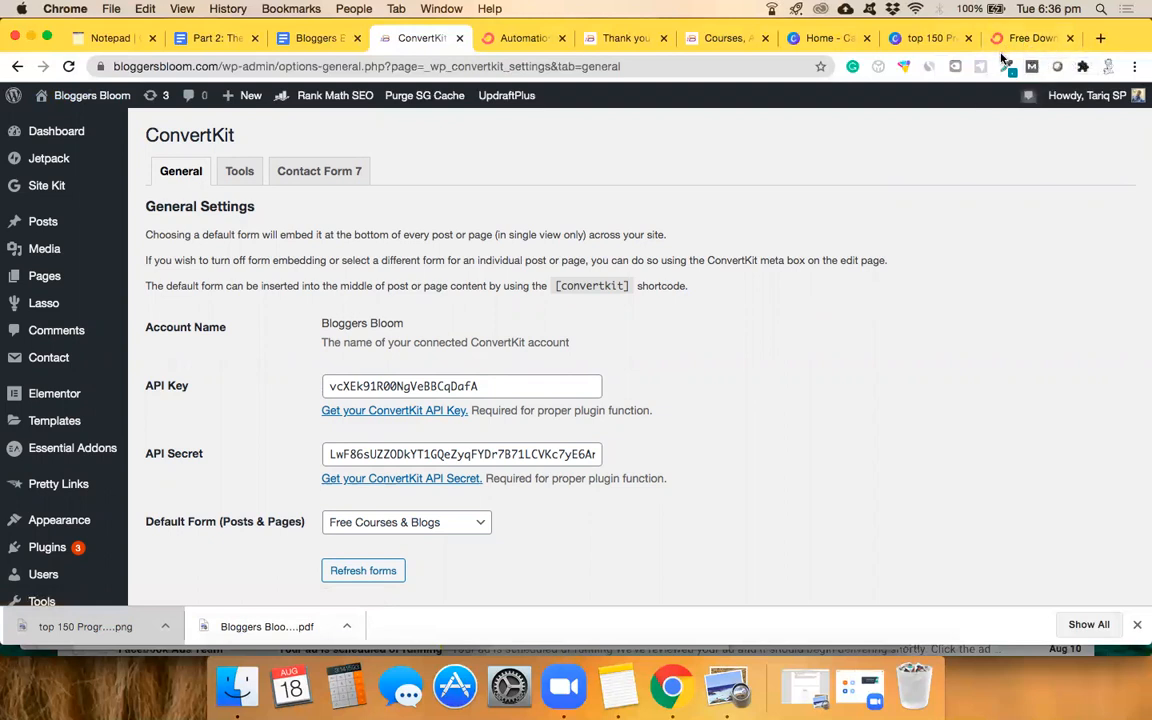
scroll(670, 482, "down", 4)
left_click(456, 357)
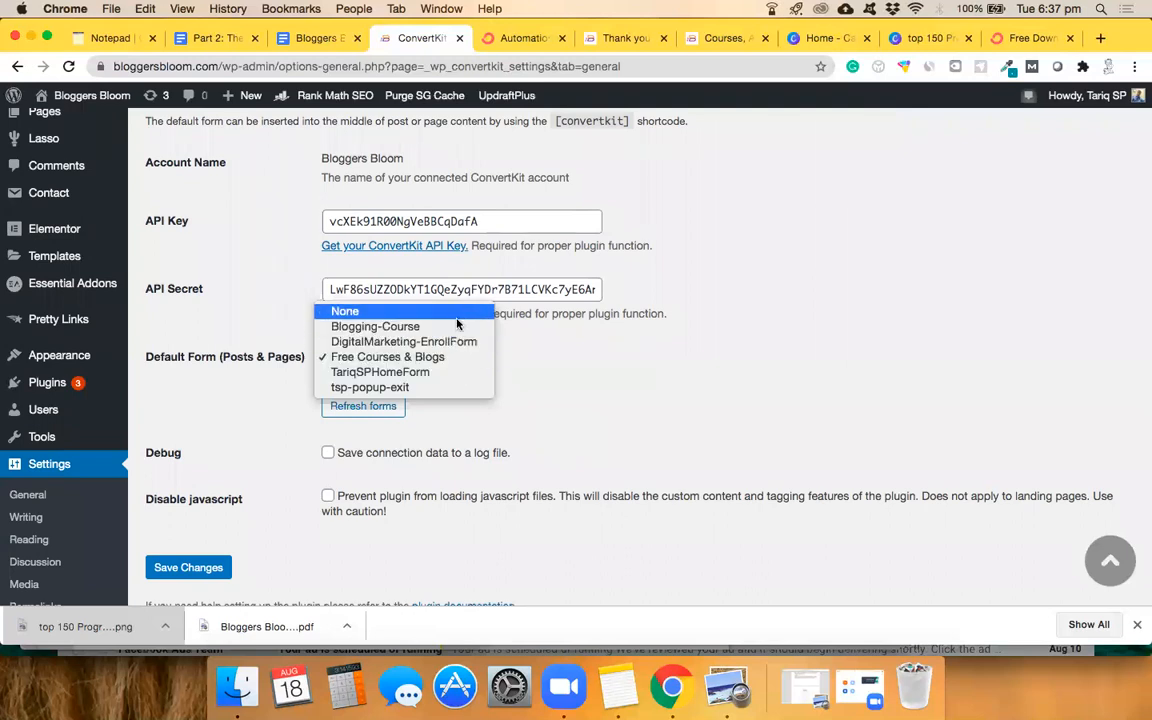
left_click(390, 356)
left_click(376, 408)
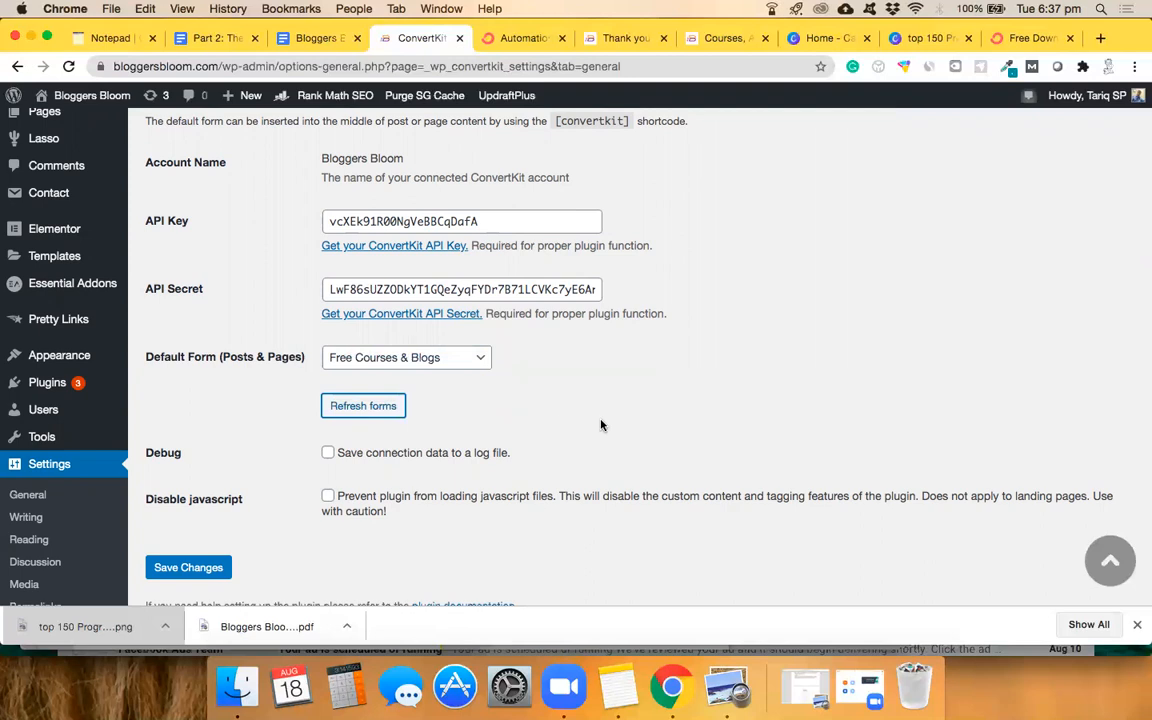
scroll(601, 425, "down", 5)
scroll(601, 425, "up", 8)
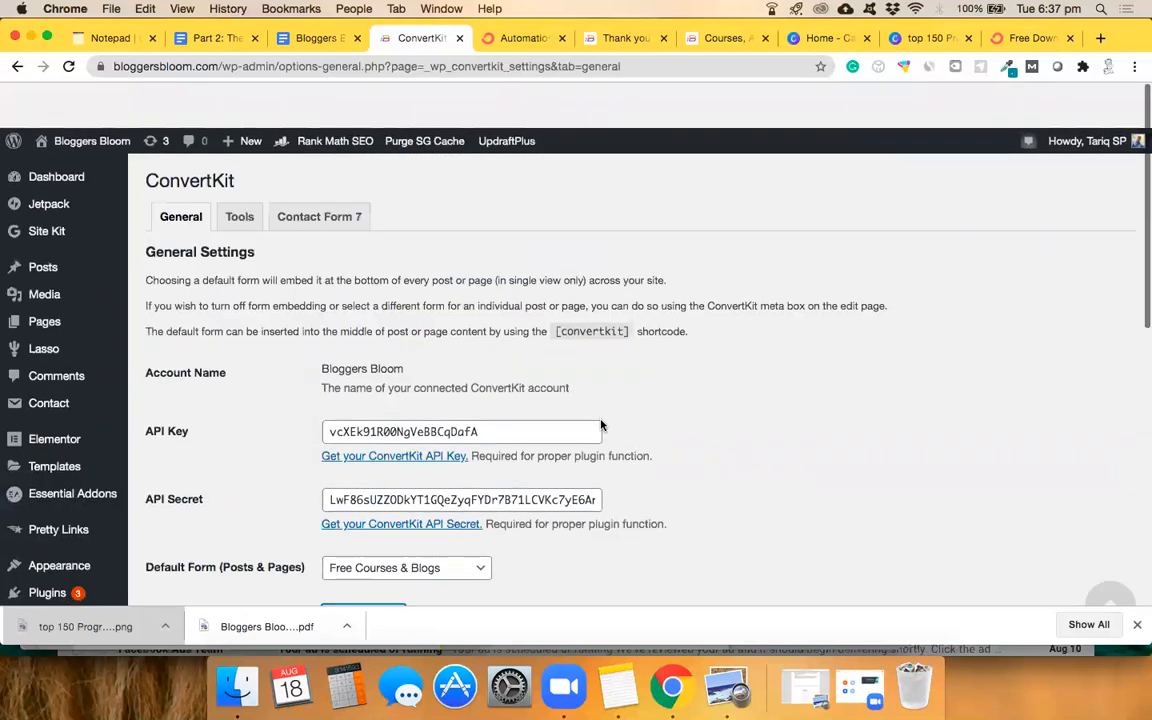
Examine the default form choices and the remaining options in the ConvertKit plugin's general settings.
scroll(601, 425, "down", 3)
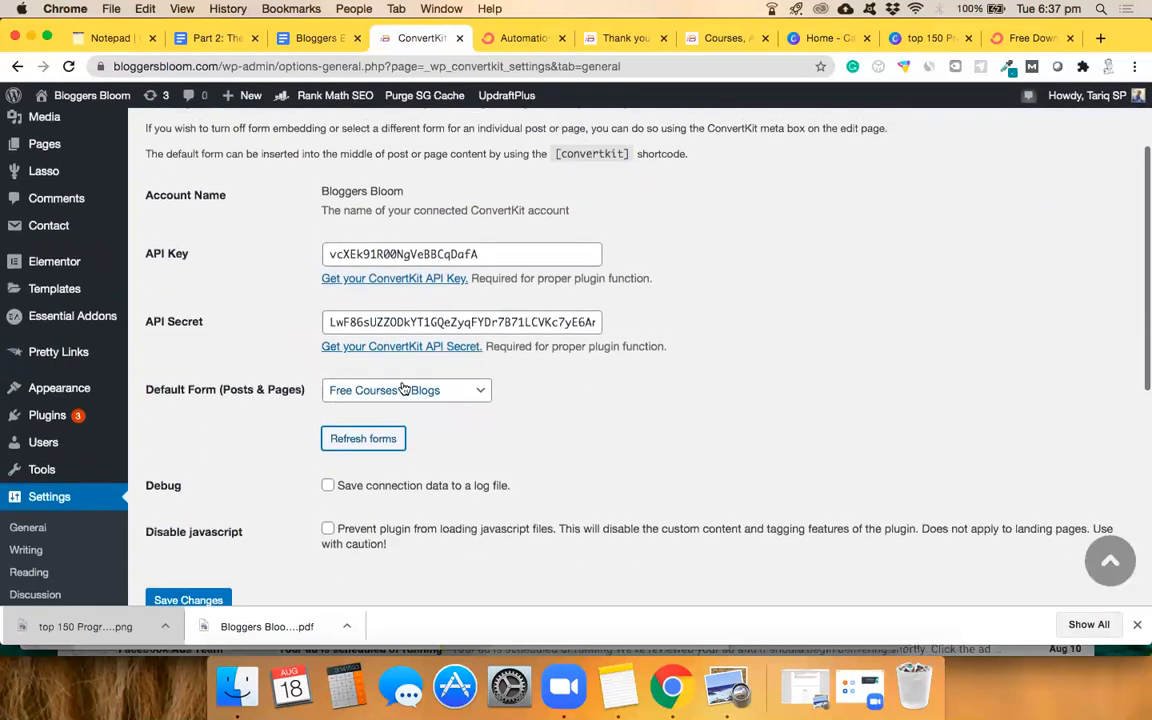
left_click(403, 389)
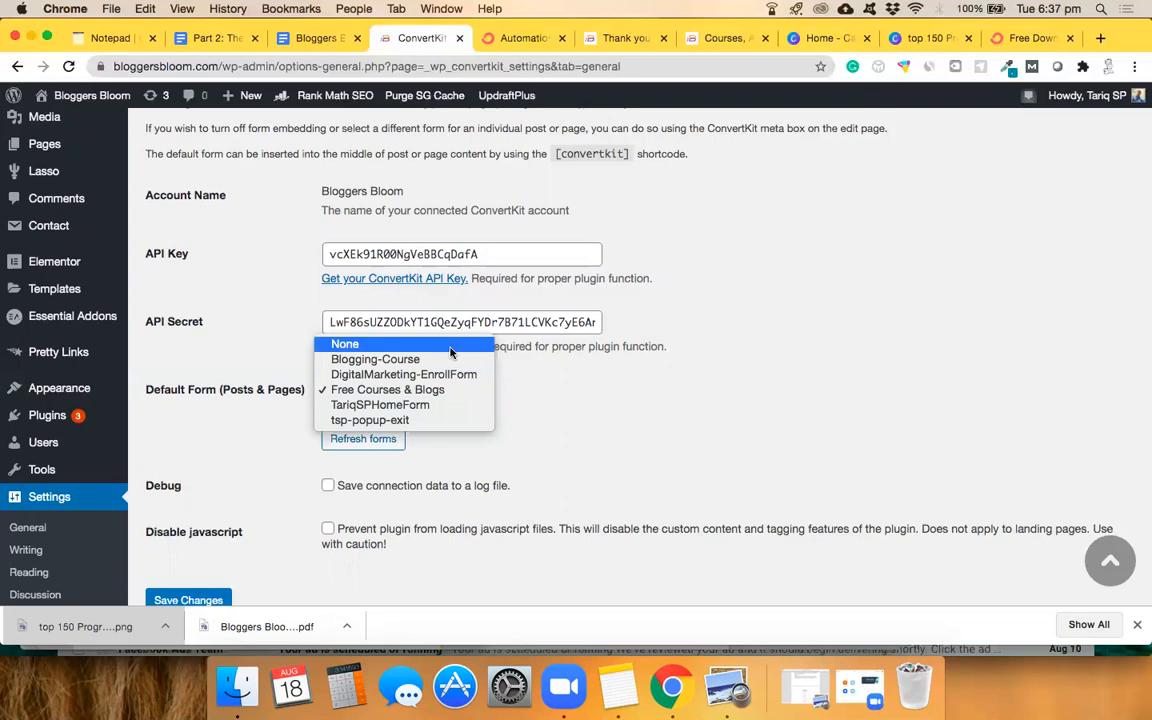
left_click(620, 429)
scroll(618, 429, "down", 2)
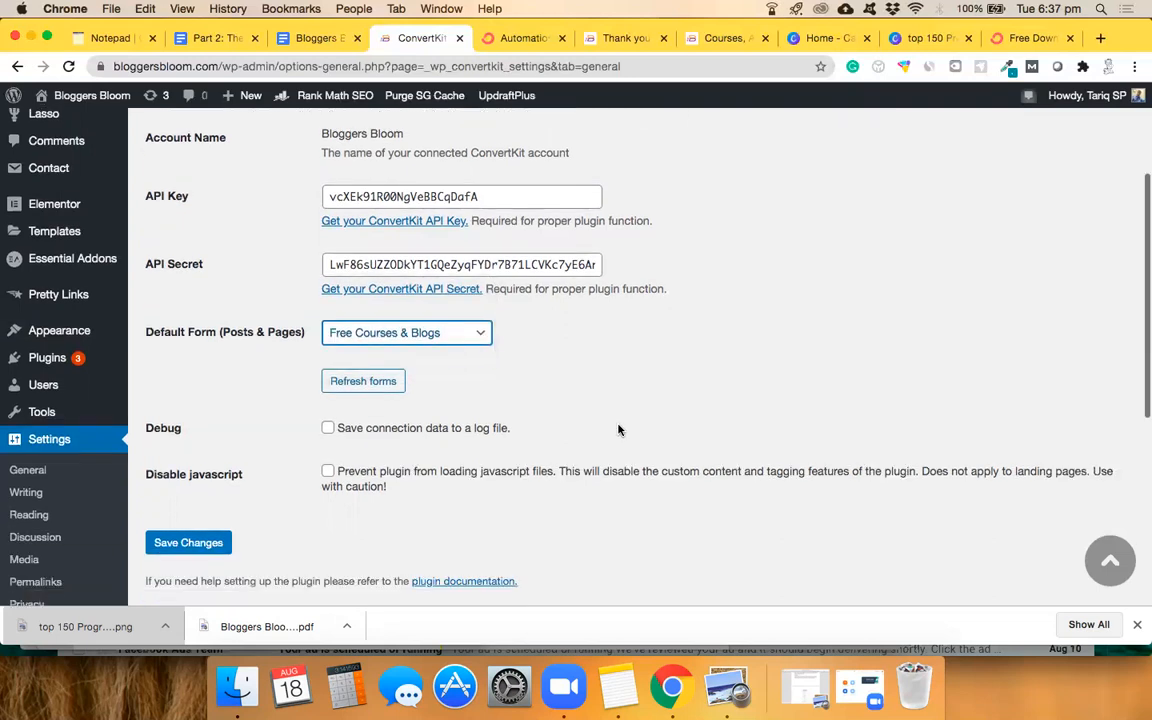
scroll(618, 429, "down", 2)
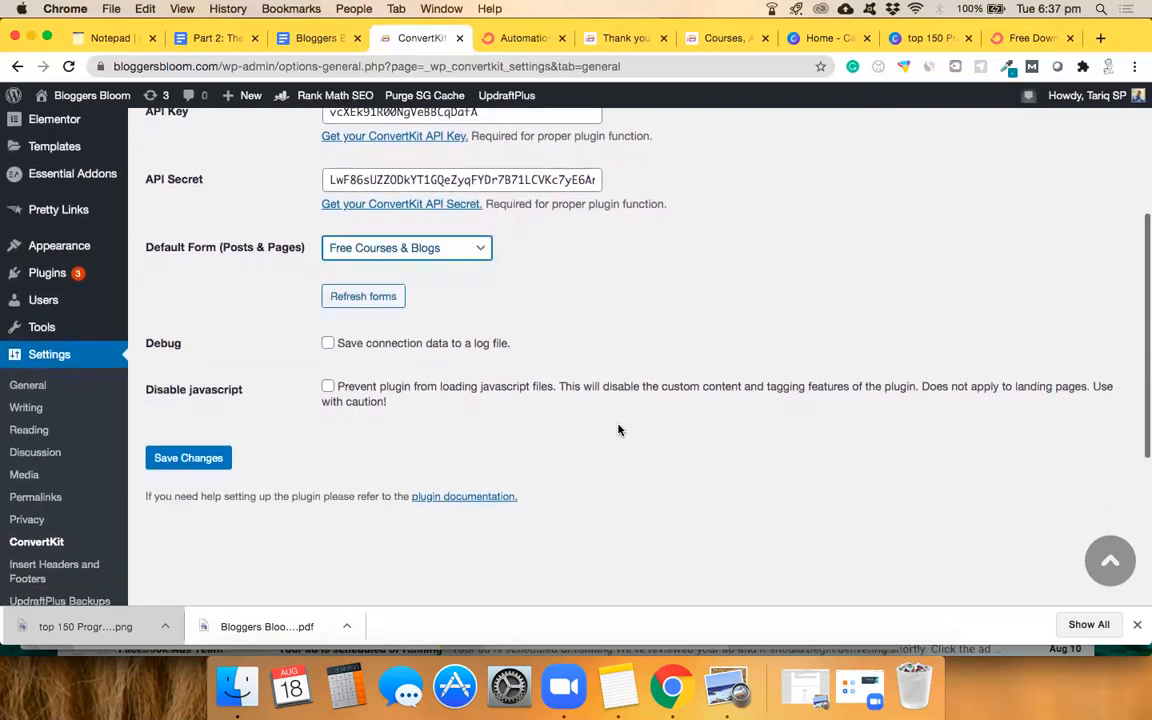
scroll(618, 428, "up", 6)
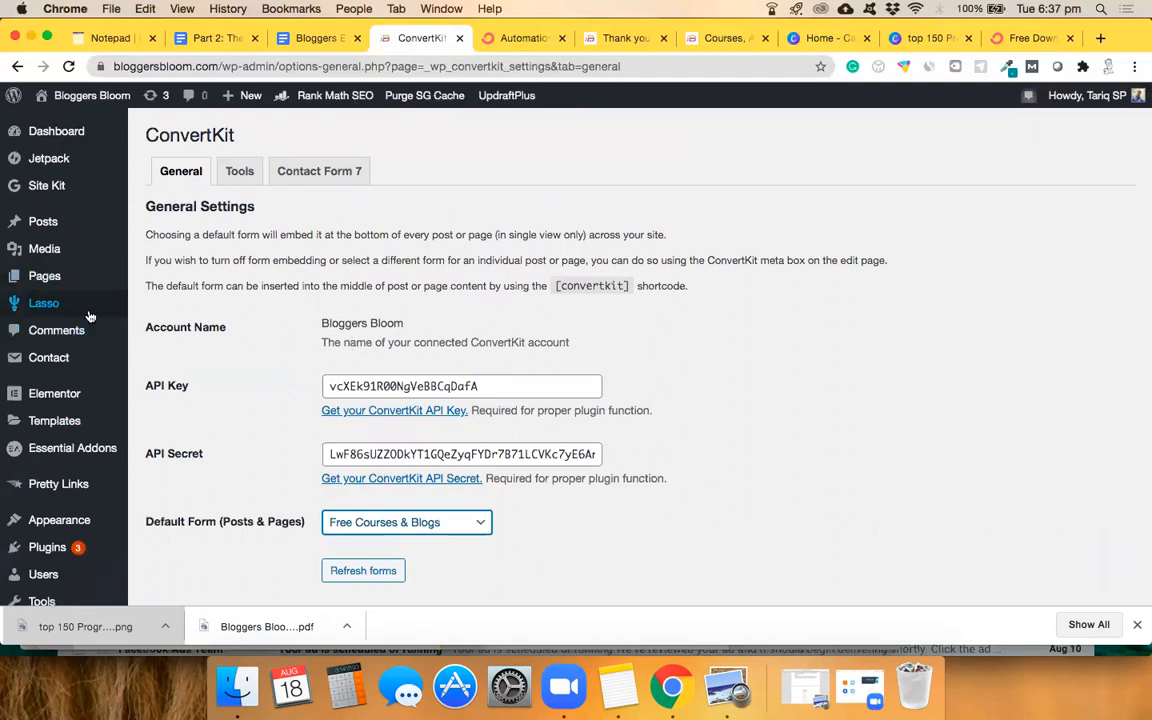
Create a new WordPress page and check the landing page choices in its ConvertKit settings.
scroll(188, 350, "down", 1)
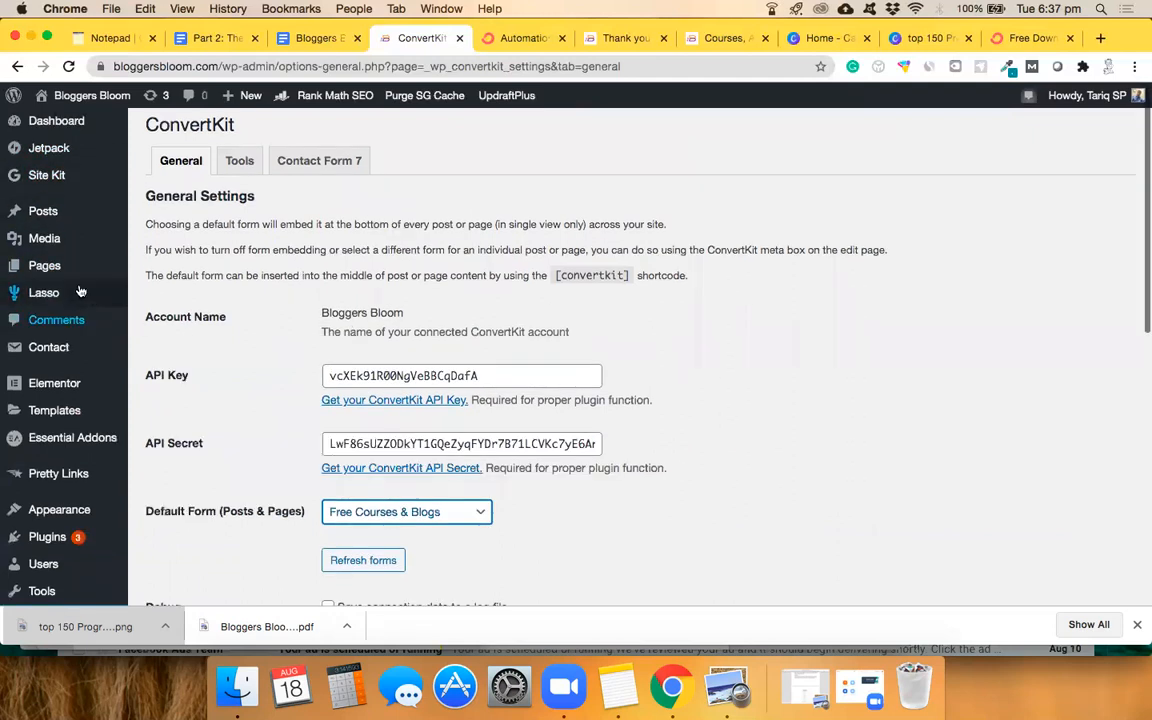
mouse_move(50, 265)
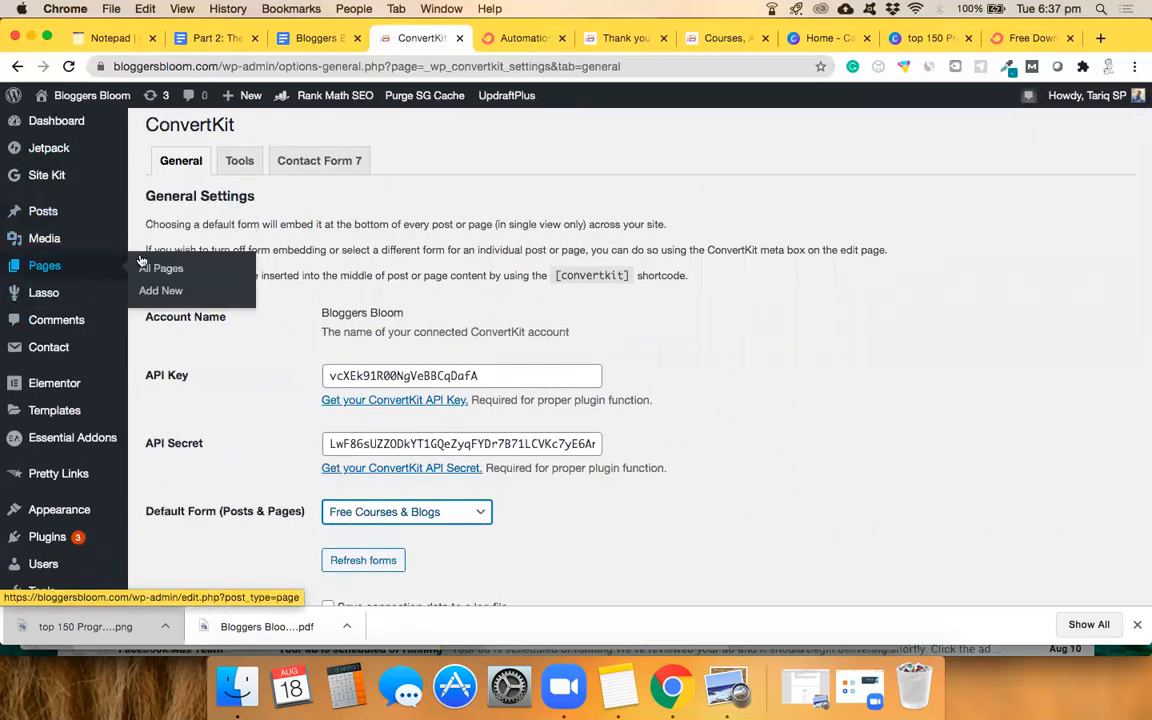
left_click(185, 291)
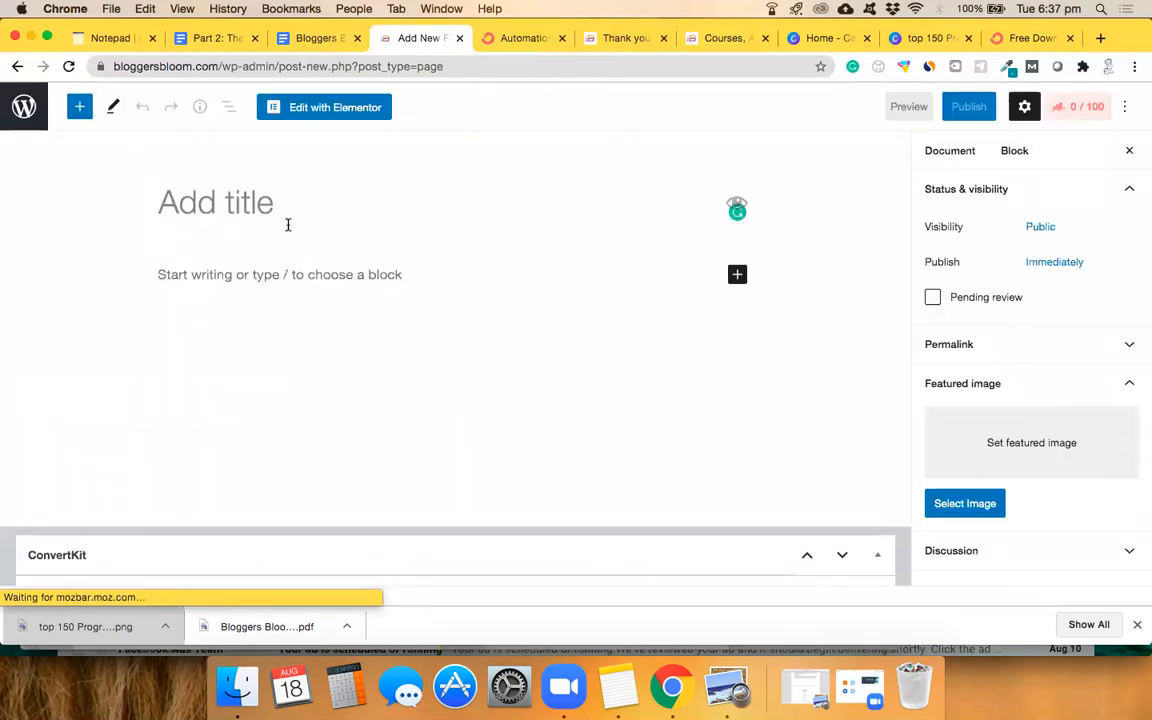
scroll(288, 225, "down", 5)
scroll(288, 225, "down", 2)
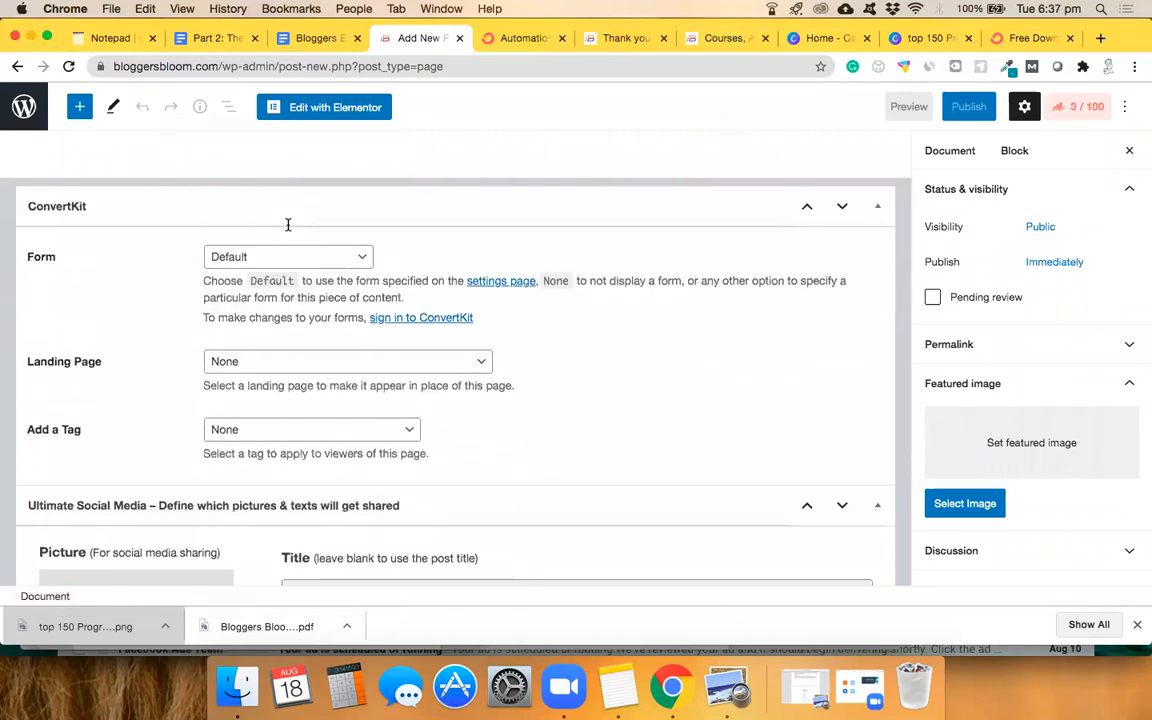
left_click(316, 355)
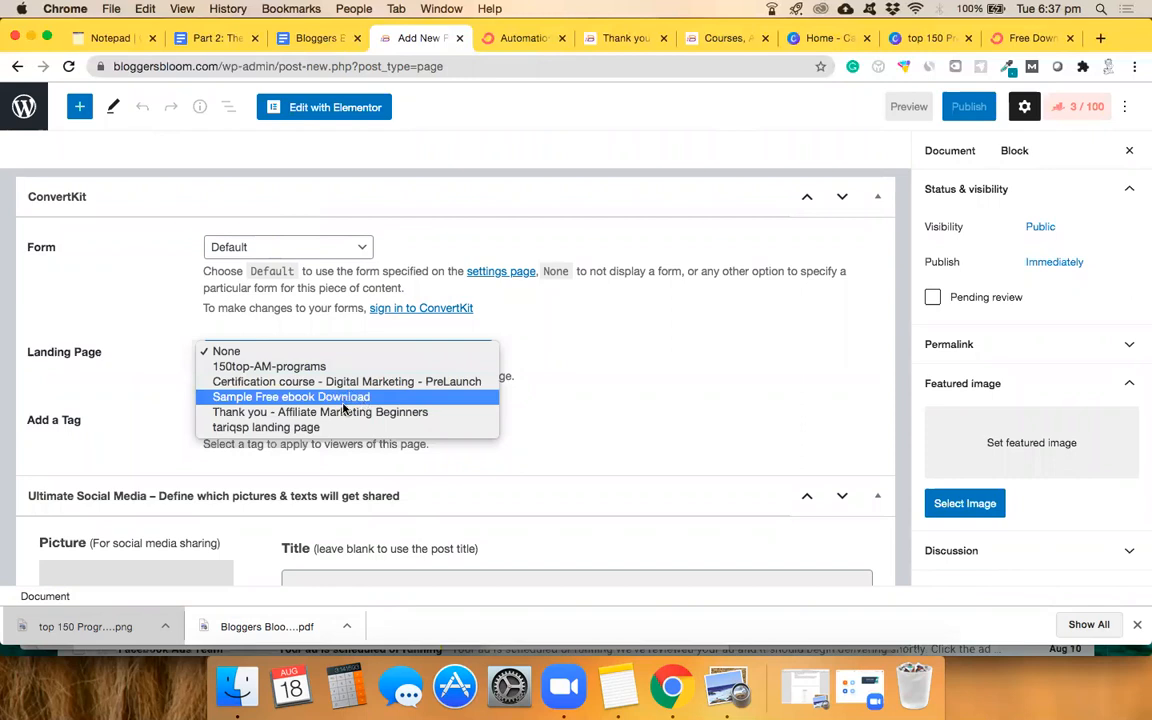
left_click(670, 217)
Title the new page "Sample Free Ebook Down".
scroll(669, 216, "up", 5)
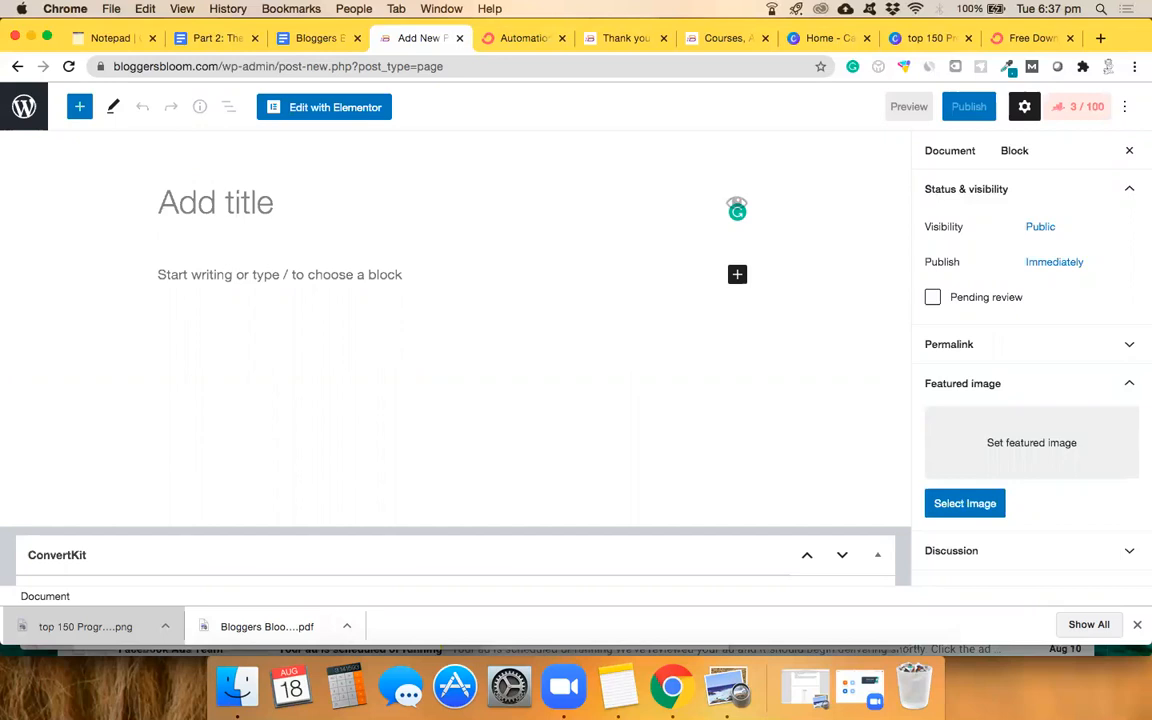
type("Sample F")
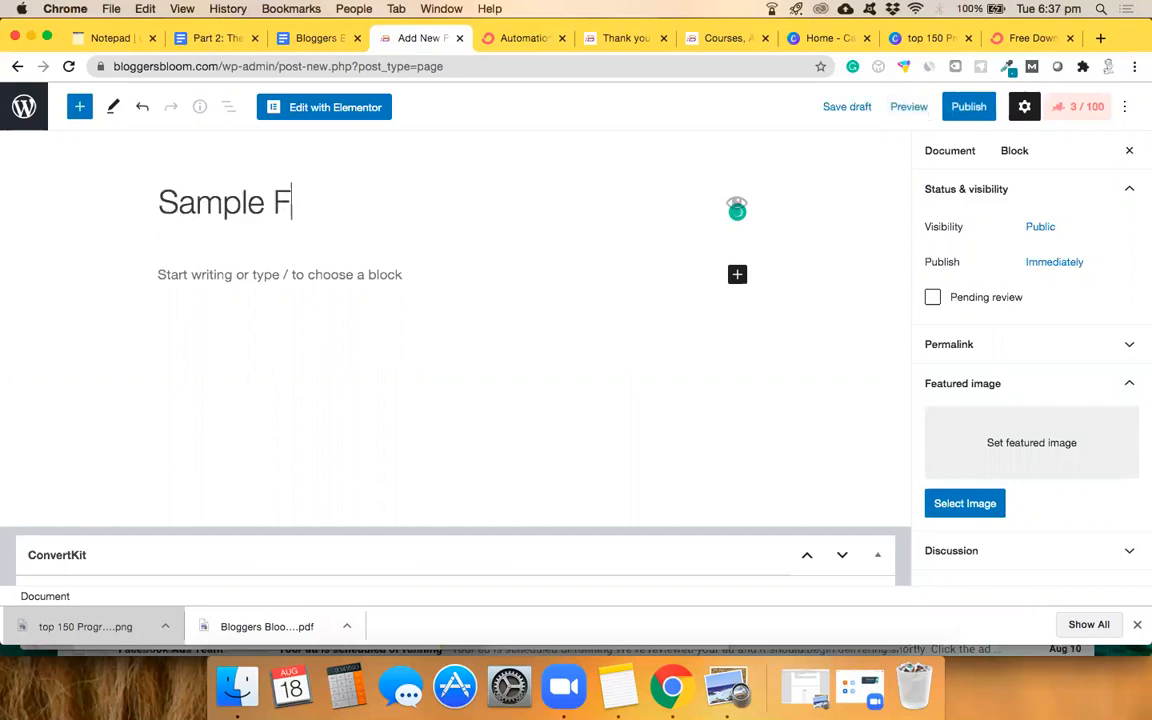
type("ree Ebook")
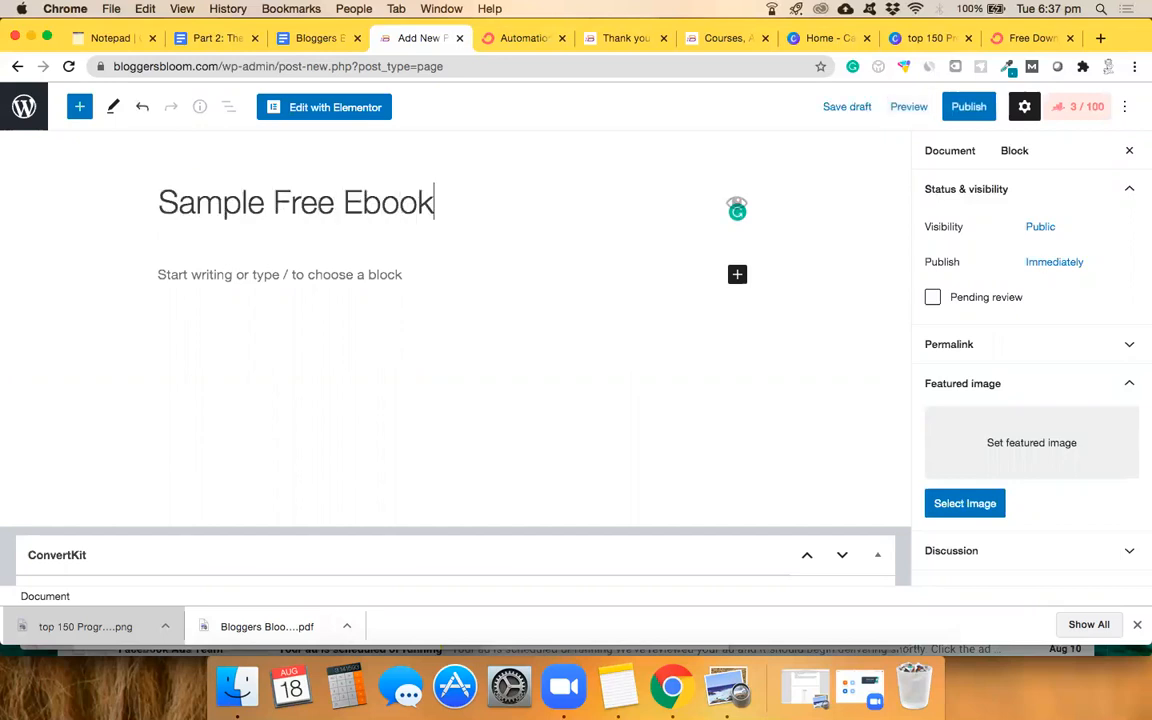
type(" Down")
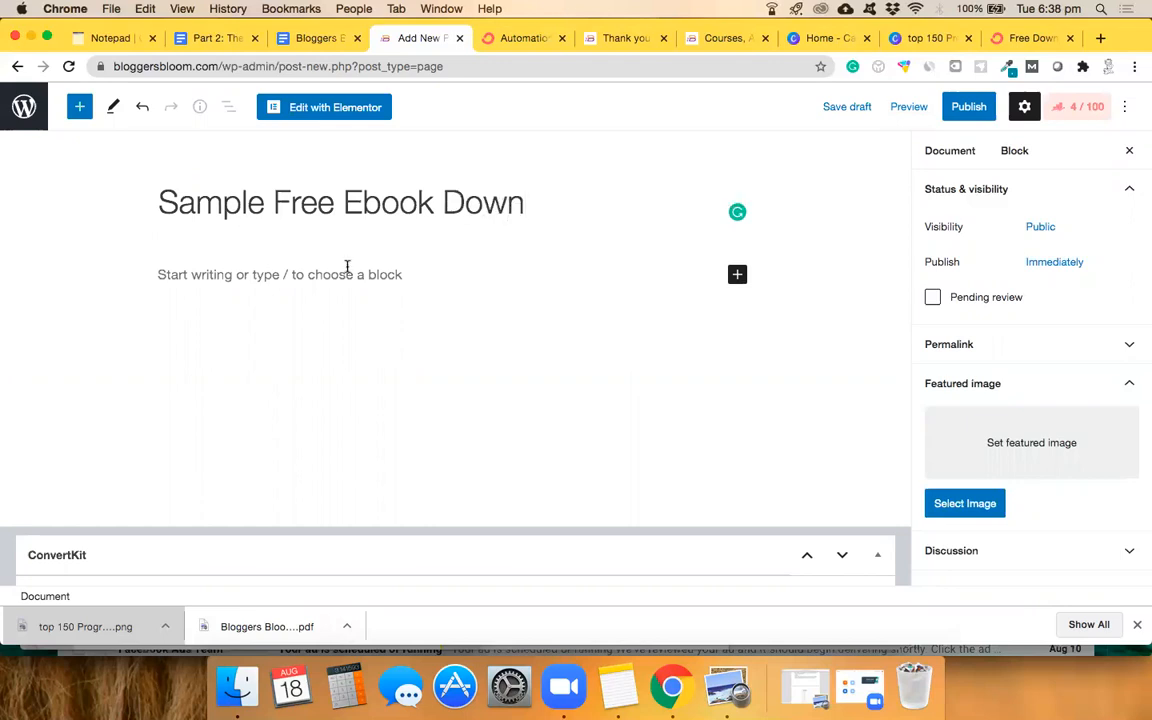
Set the page's ConvertKit landing page to Sample Free ebook Download and check the available tags, leaving the tag at None.
scroll(347, 266, "down", 5)
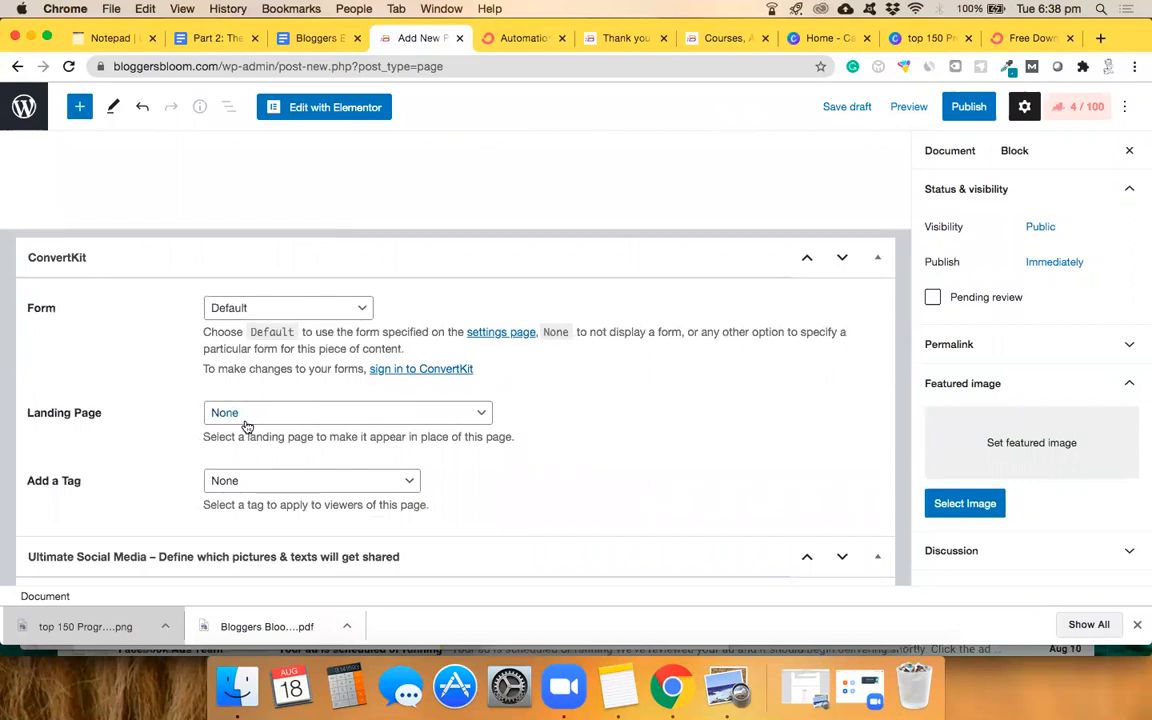
left_click(300, 424)
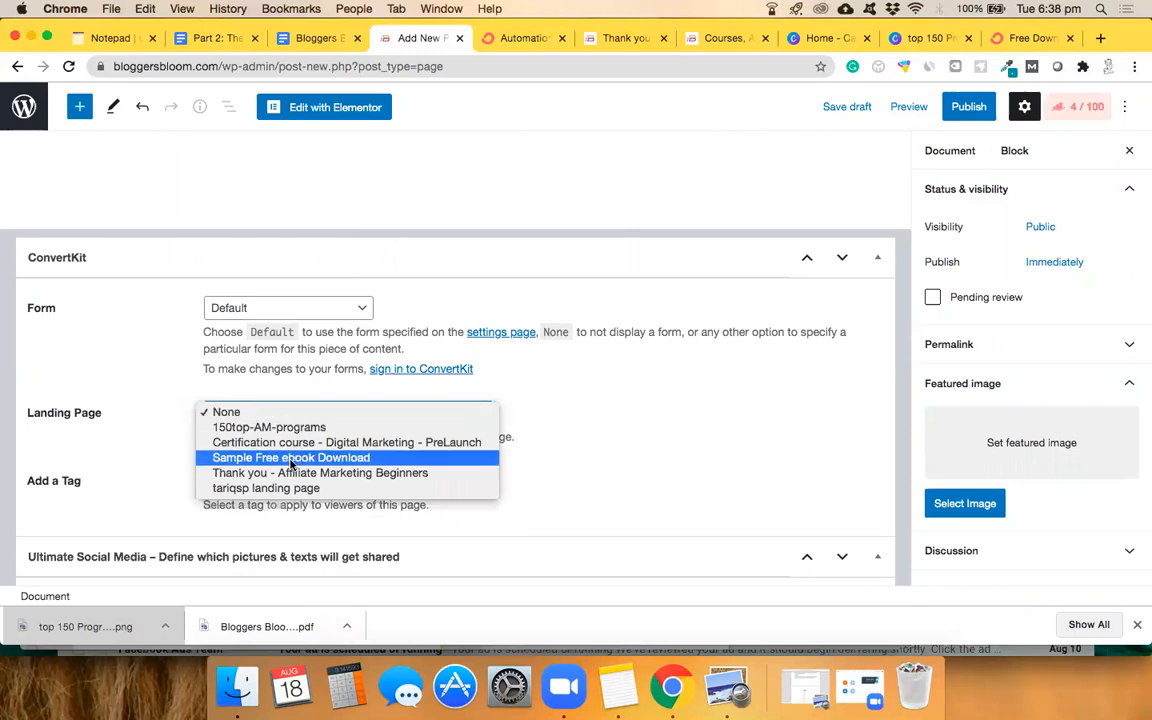
left_click(305, 459)
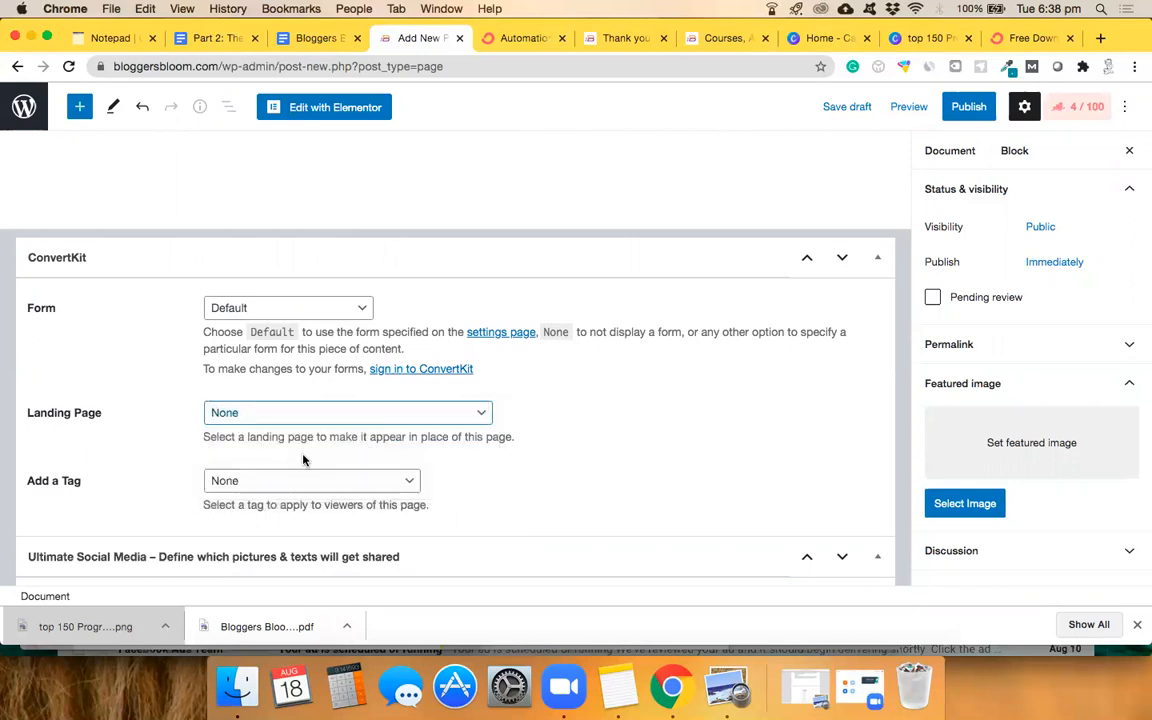
scroll(532, 437, "down", 3)
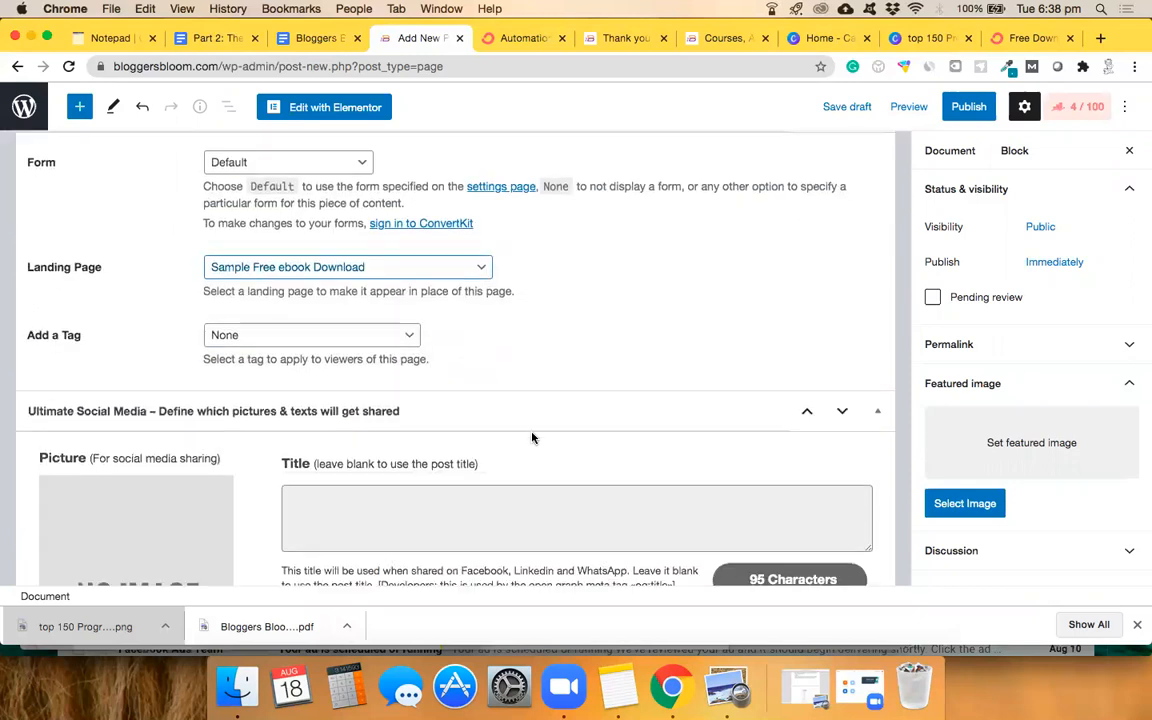
left_click(381, 334)
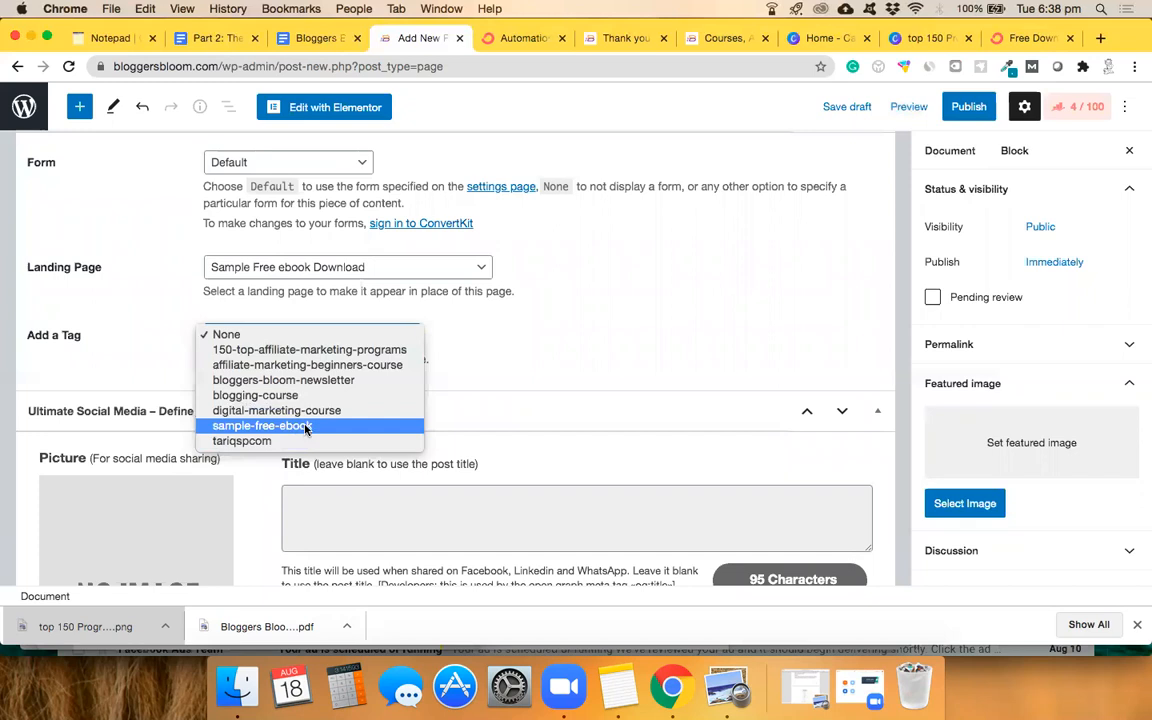
left_click(510, 298)
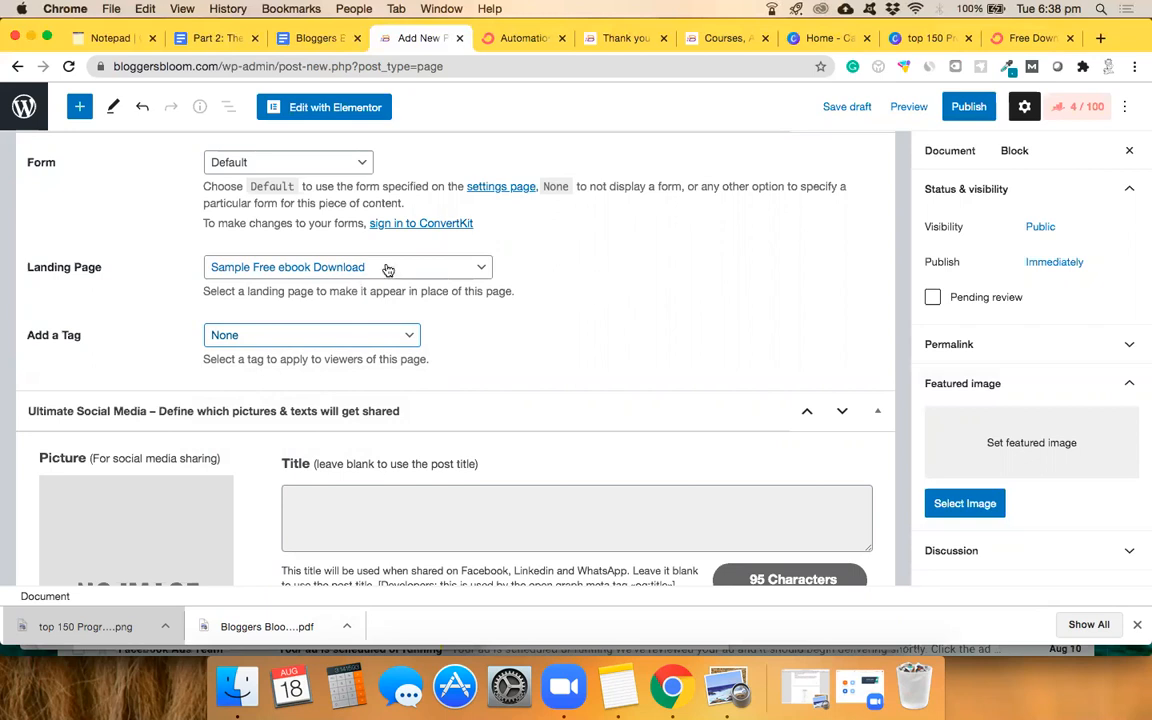
Publish the Sample Free Ebook Down page with public visibility and close the publishing confirmation.
left_click(962, 106)
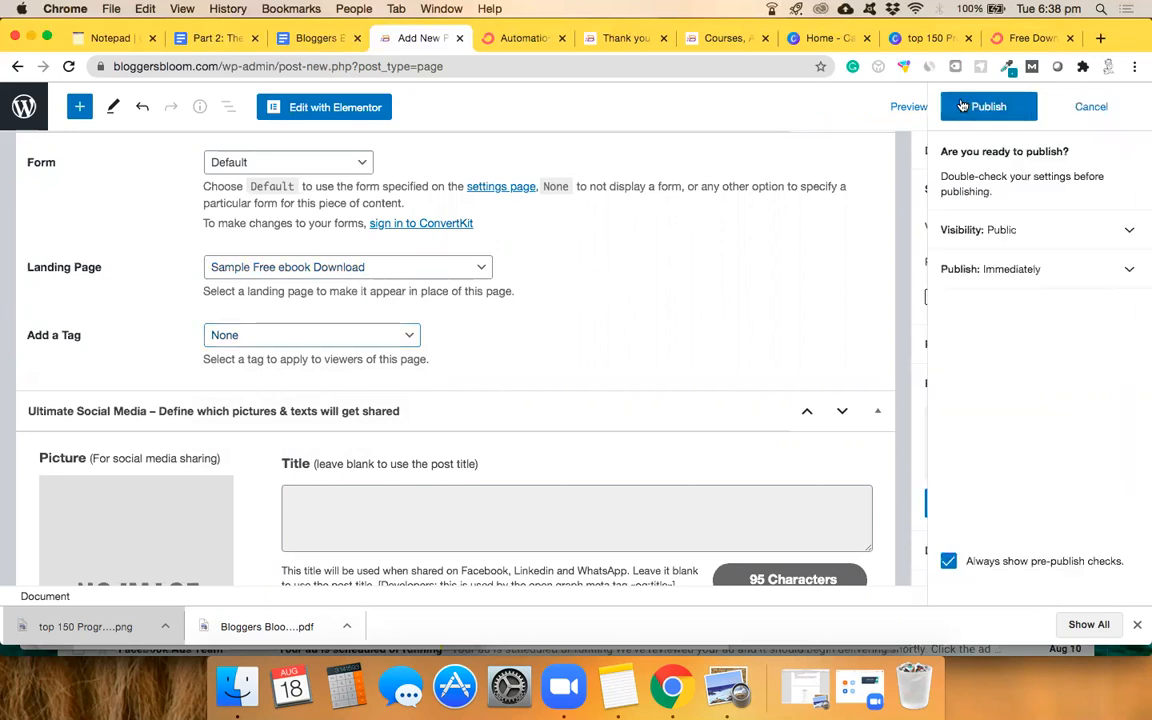
left_click(962, 106)
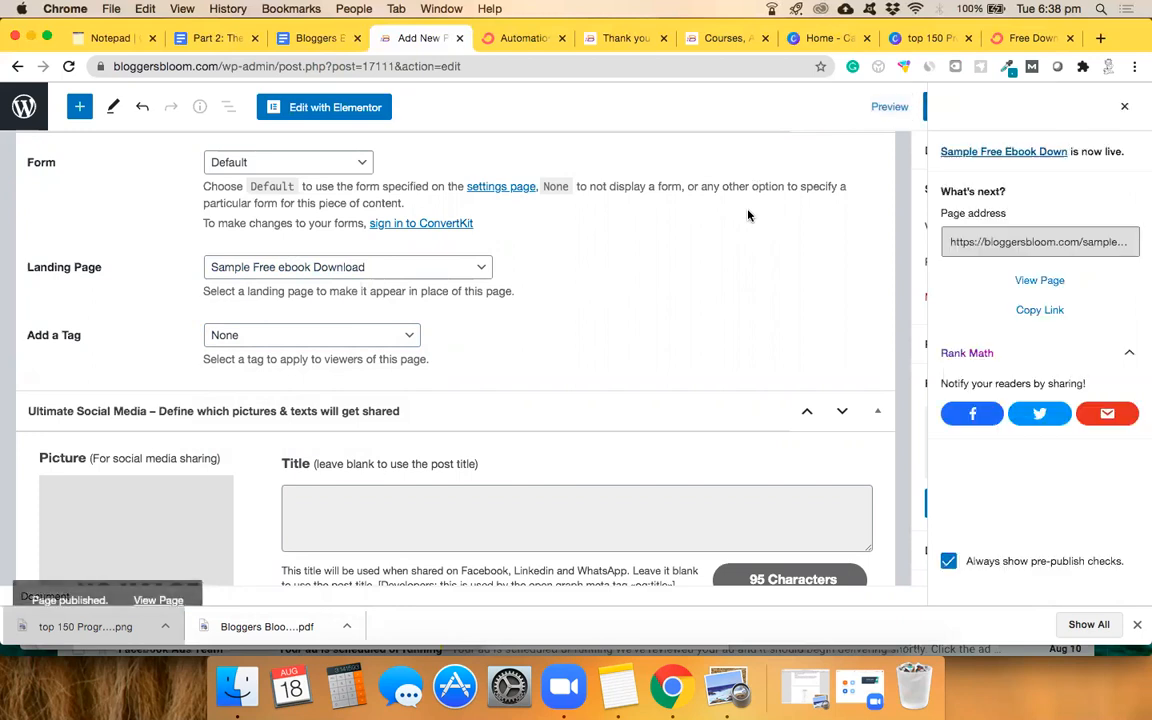
left_click(1126, 110)
Set the page's sidebar layout to Content (no sidebars) and update the page.
scroll(1041, 388, "down", 10)
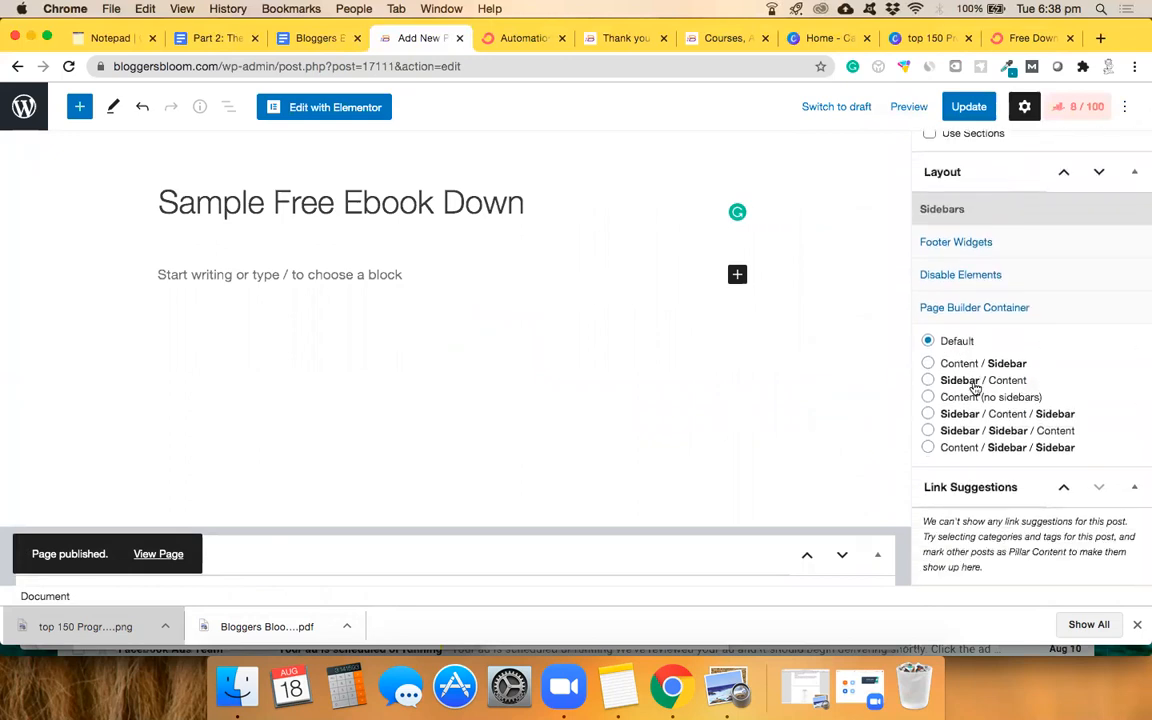
left_click(960, 397)
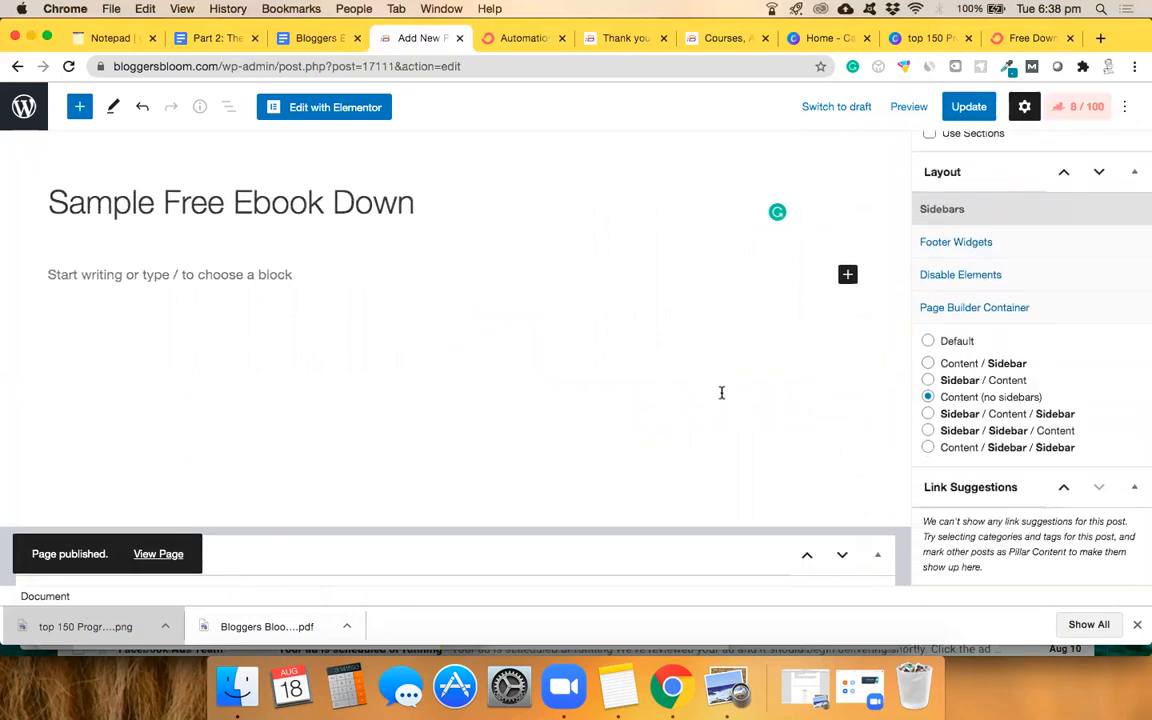
left_click(966, 110)
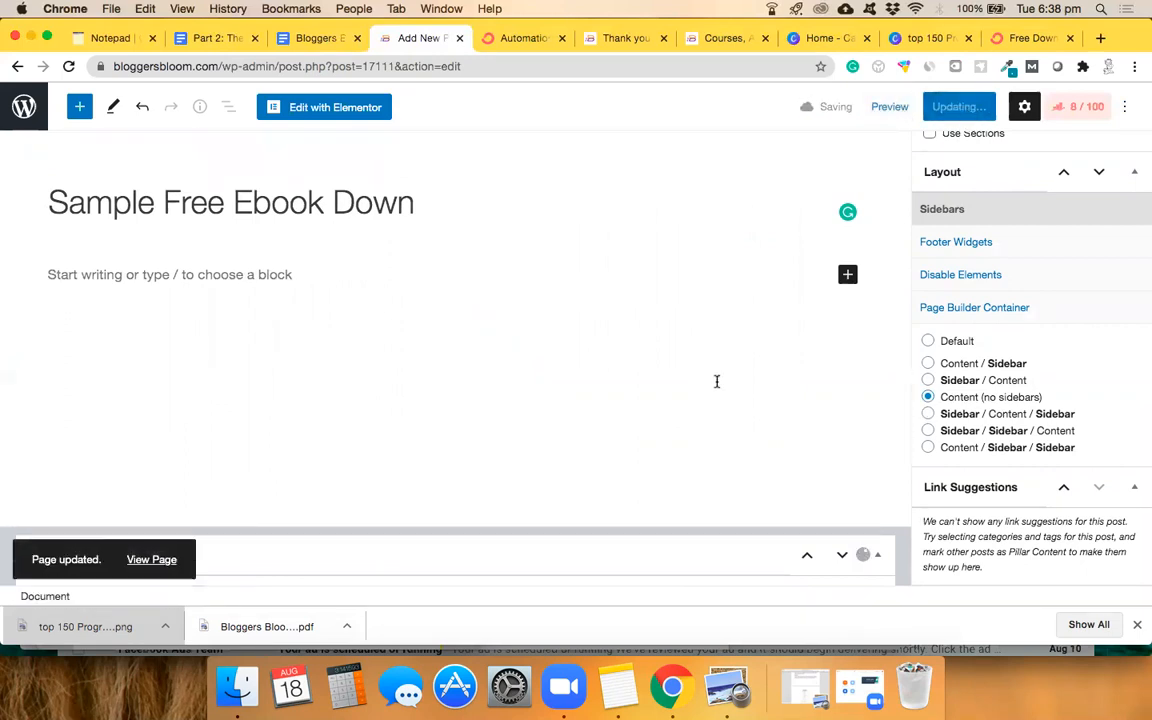
Open the live page in a new browser tab and review the Free Download landing page it shows.
right_click(163, 552)
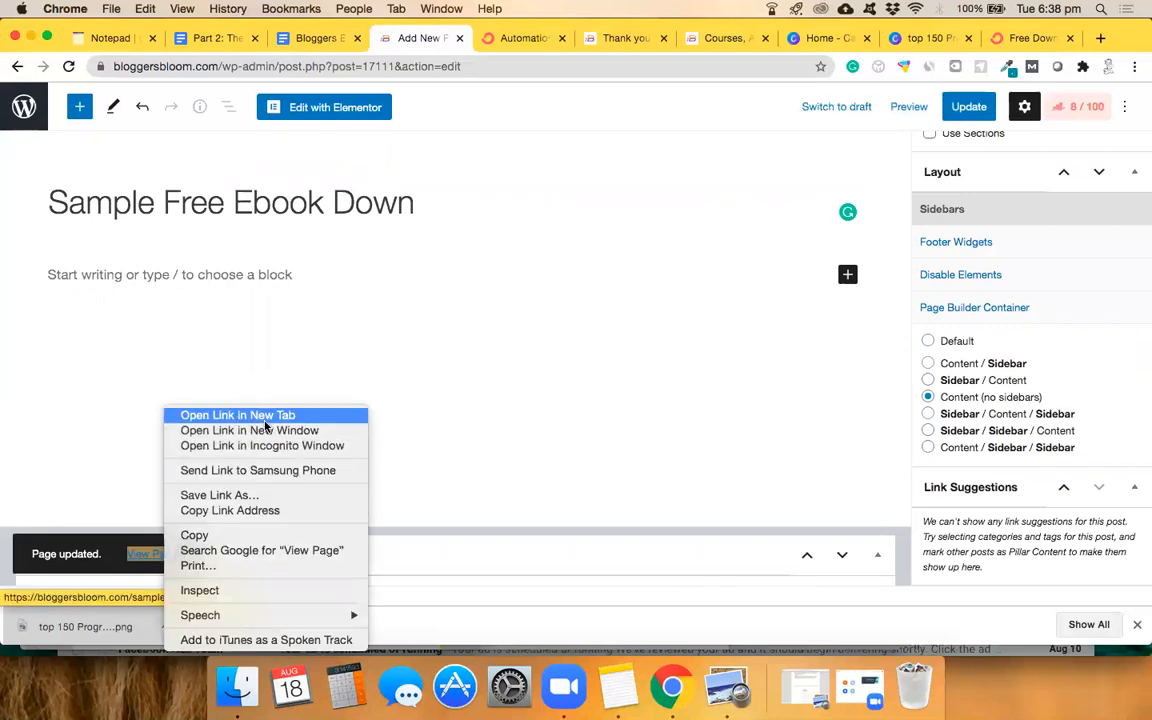
left_click(245, 414)
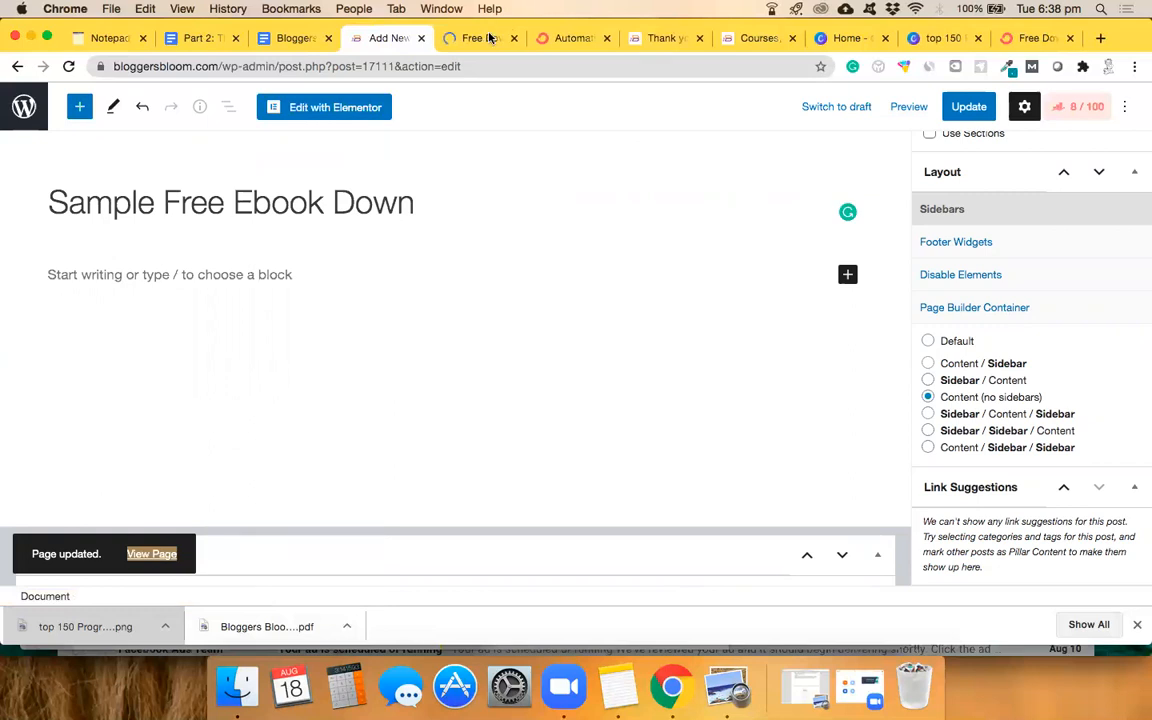
left_click(487, 38)
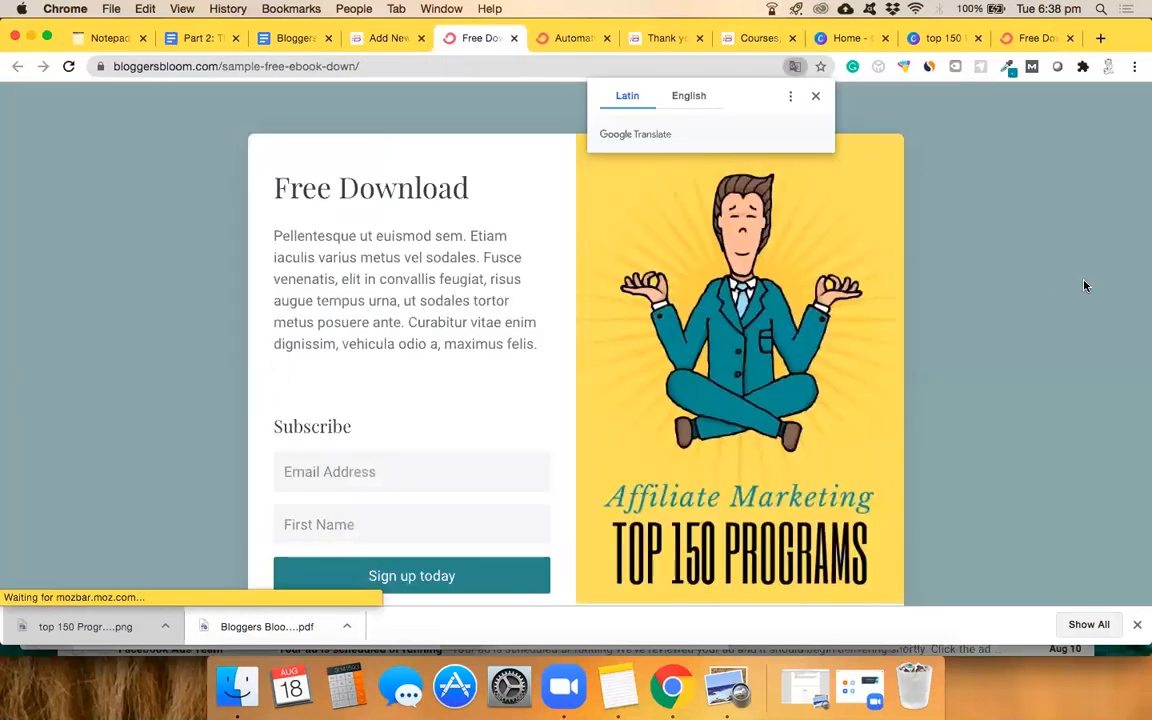
scroll(1085, 286, "down", 3)
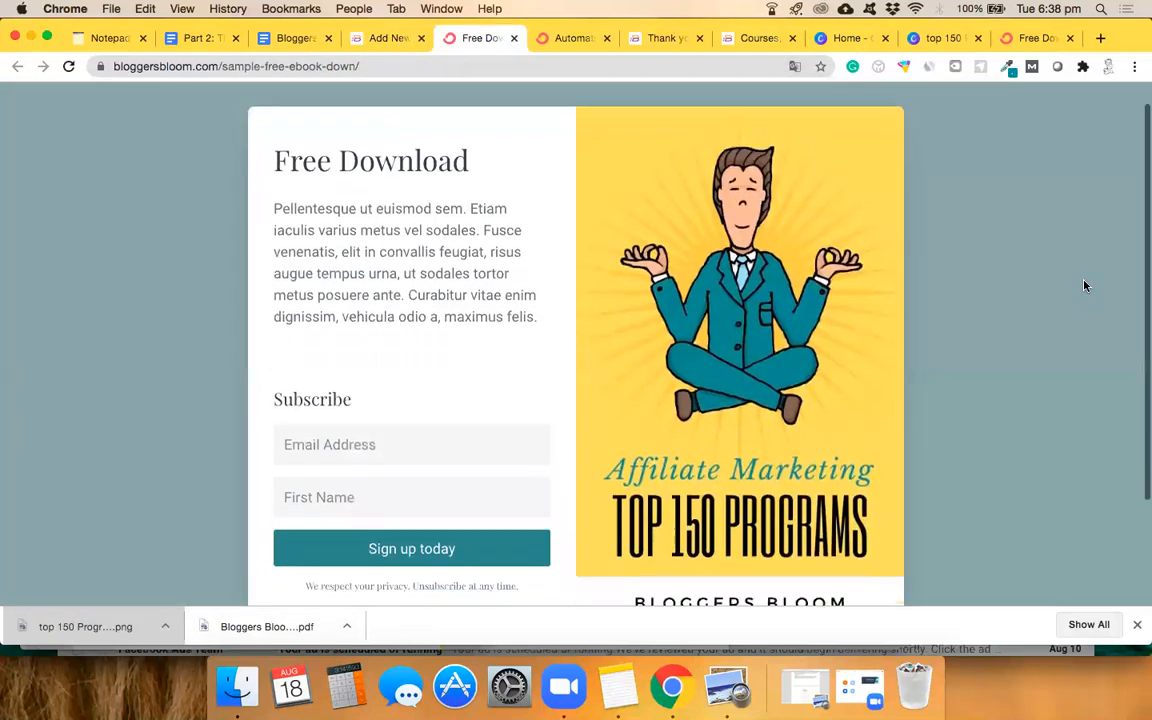
scroll(1085, 286, "up", 1)
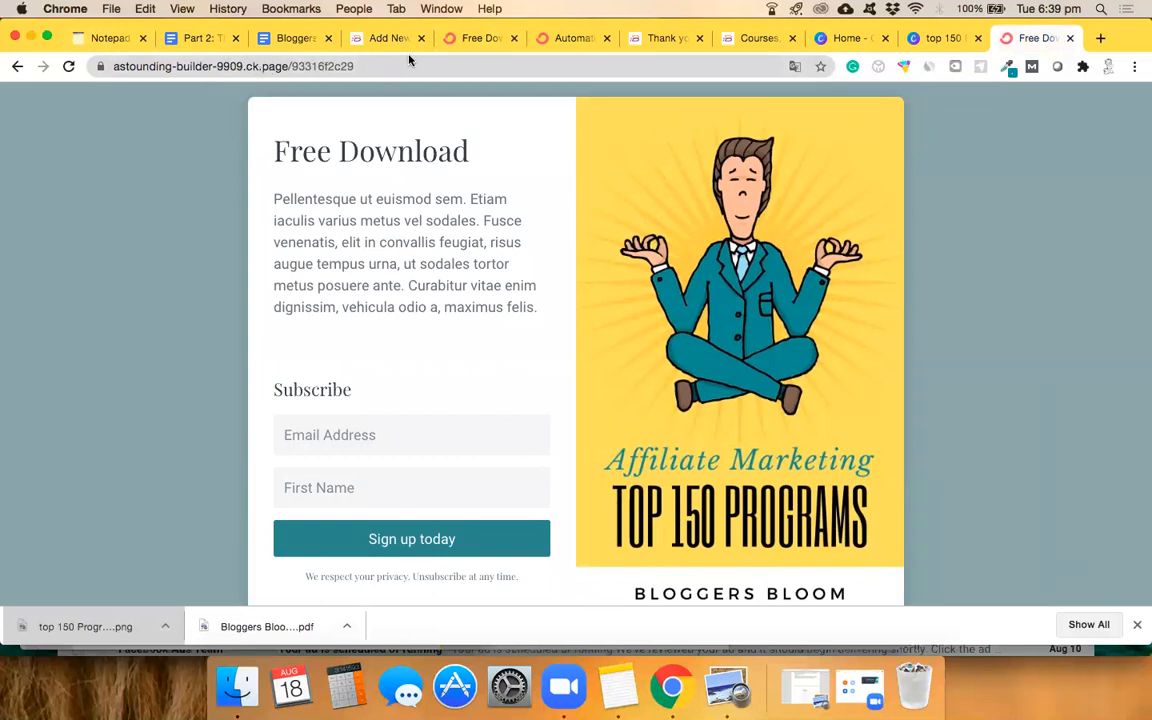
Inspect the sample-free-ebook-down slug in the live page's address, review the page, and return to the WordPress page editor.
left_click(477, 40)
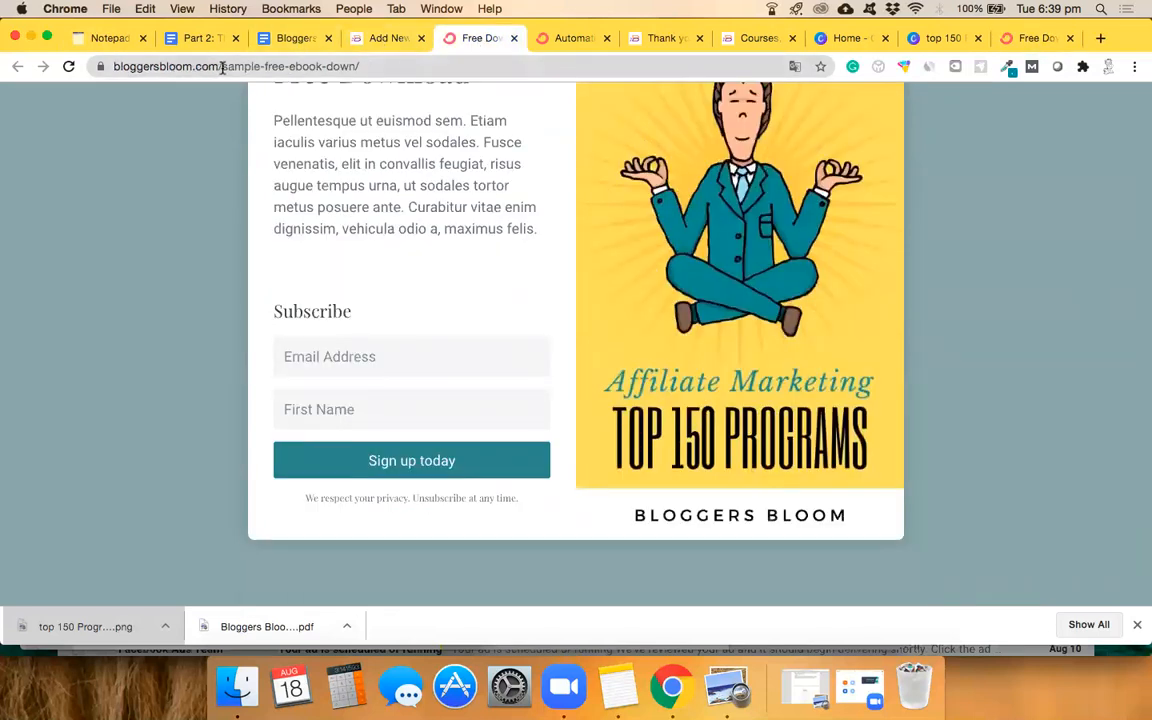
left_click_drag(220, 67, 382, 67)
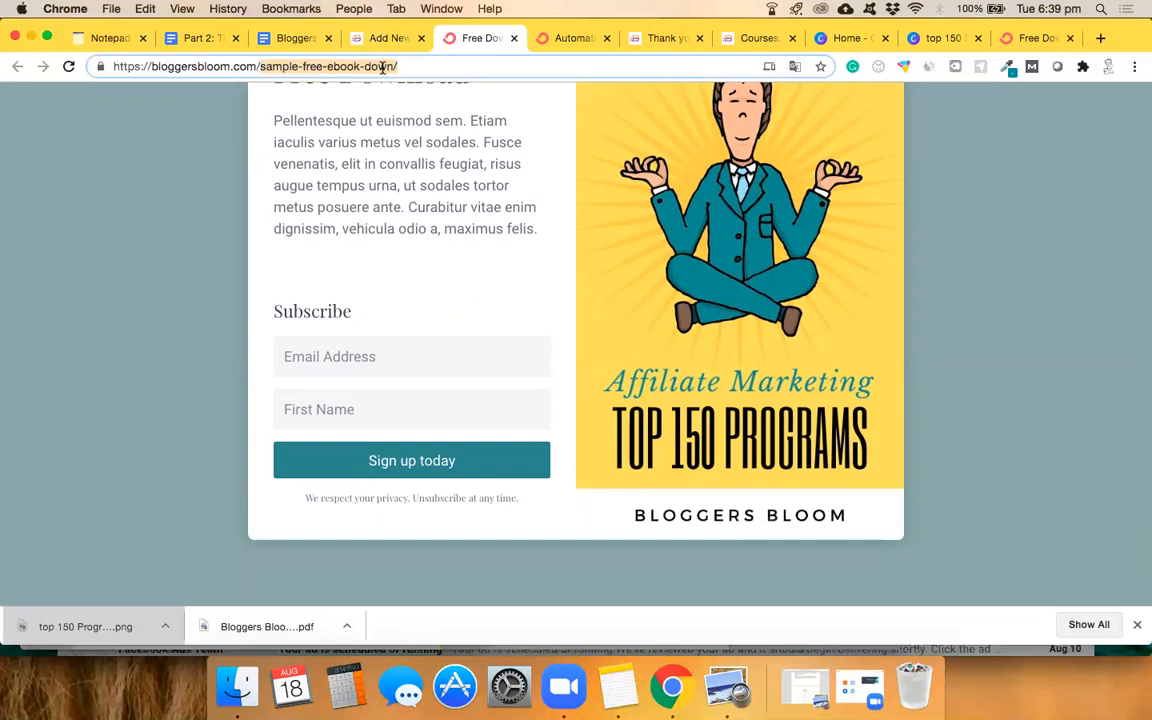
left_click(202, 162)
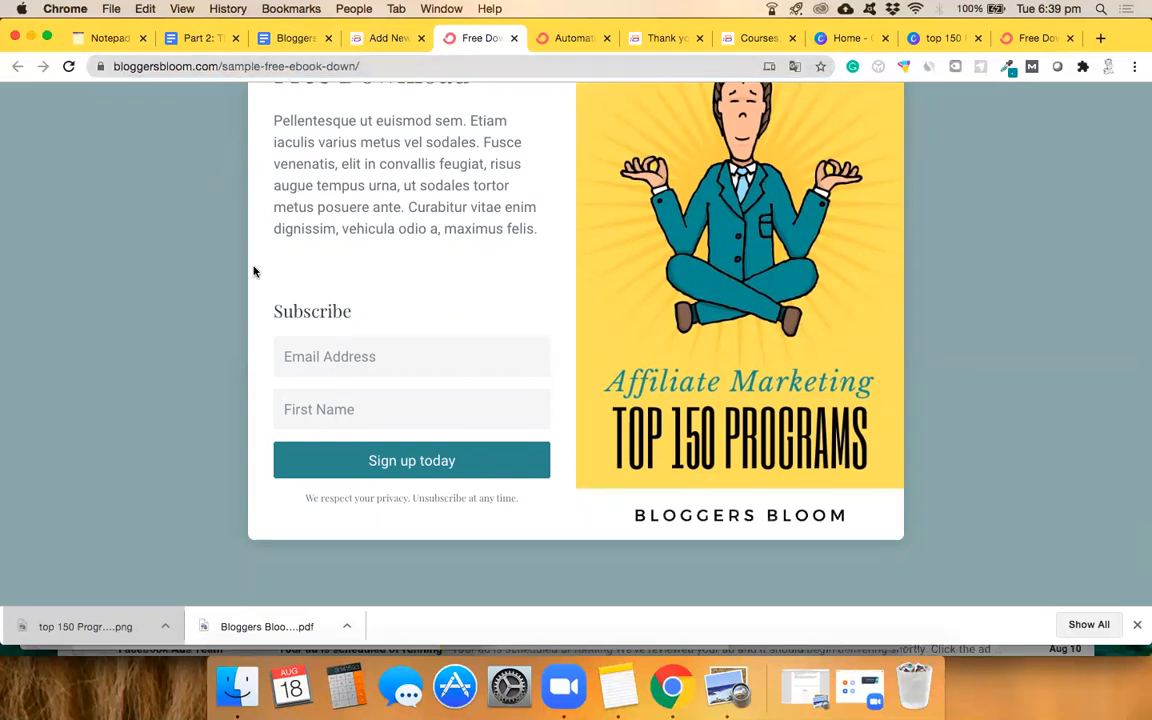
scroll(252, 268, "up", 3)
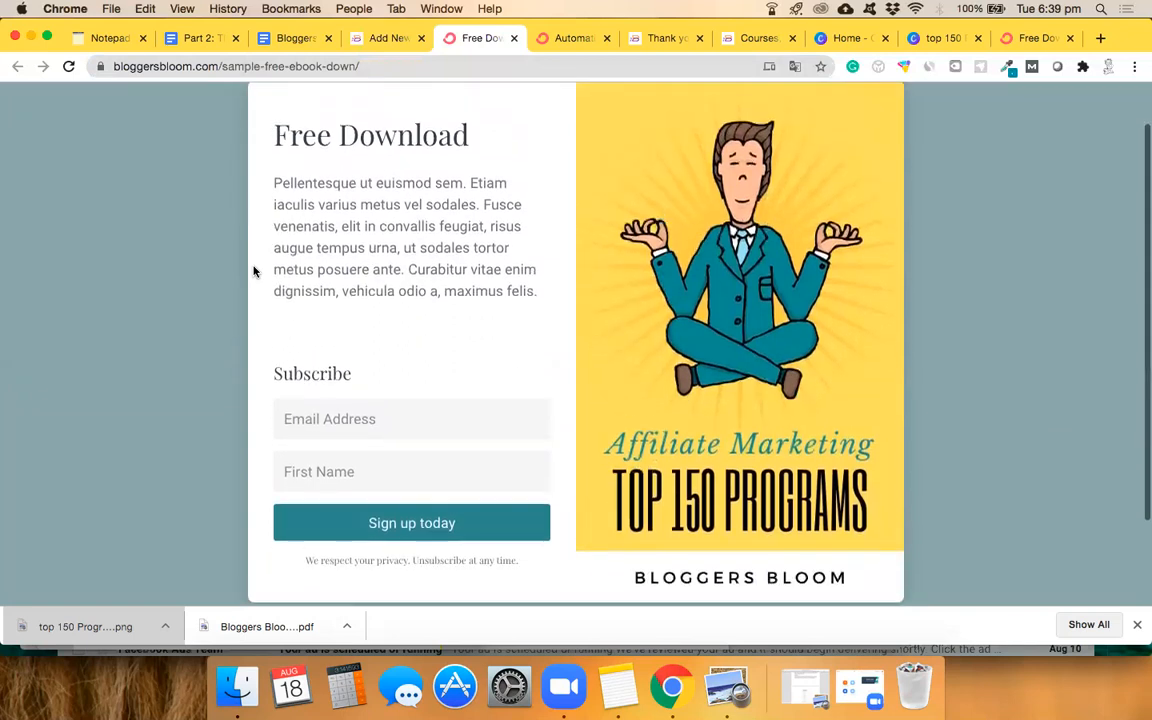
left_click(385, 38)
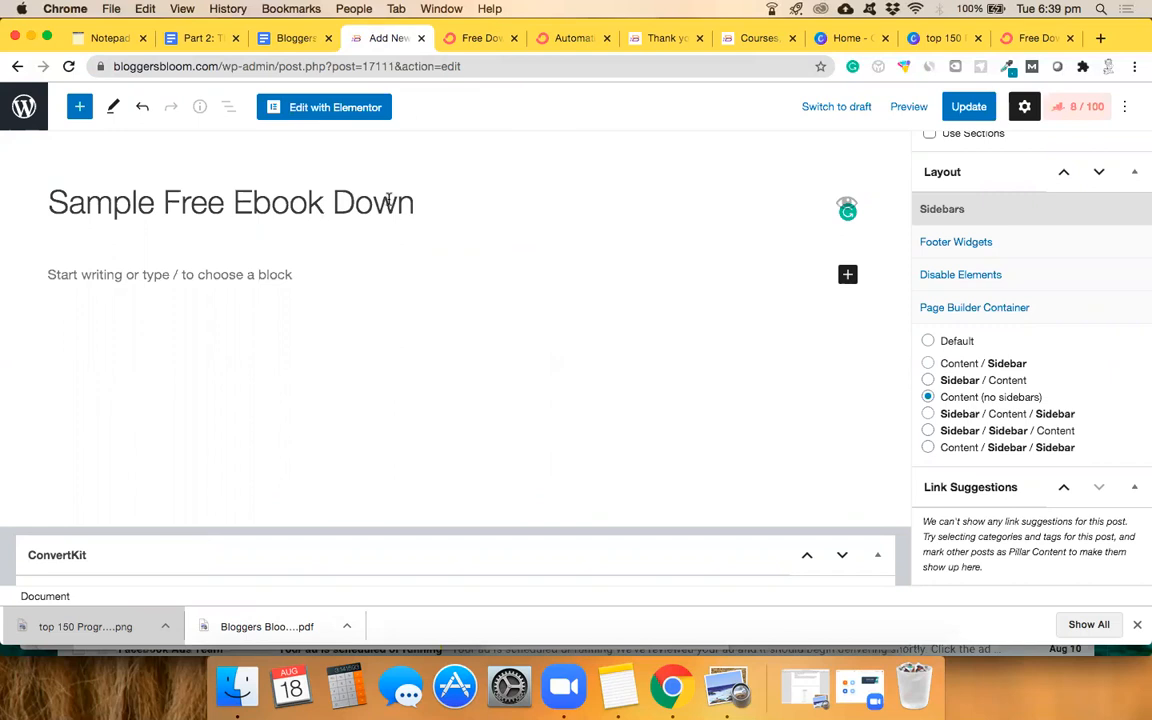
Check which ConvertKit landing page is assigned to the Sample Free Ebook Down page and review its layout and page attributes.
scroll(388, 200, "down", 10)
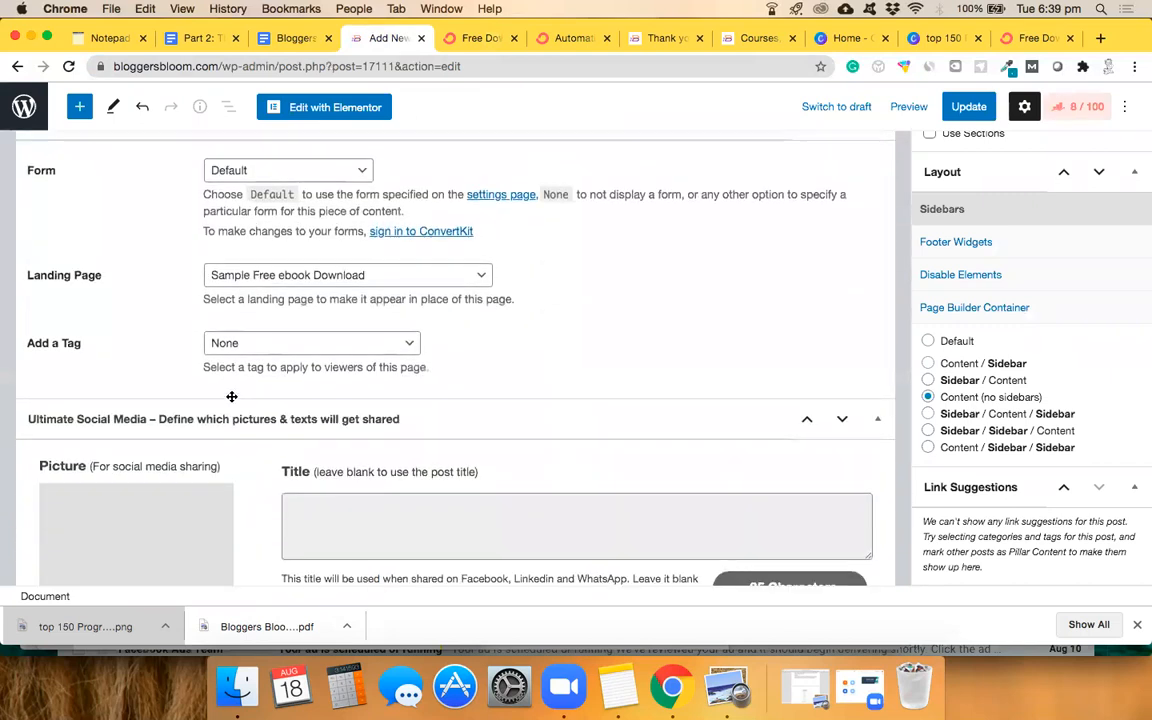
scroll(304, 392, "up", 2)
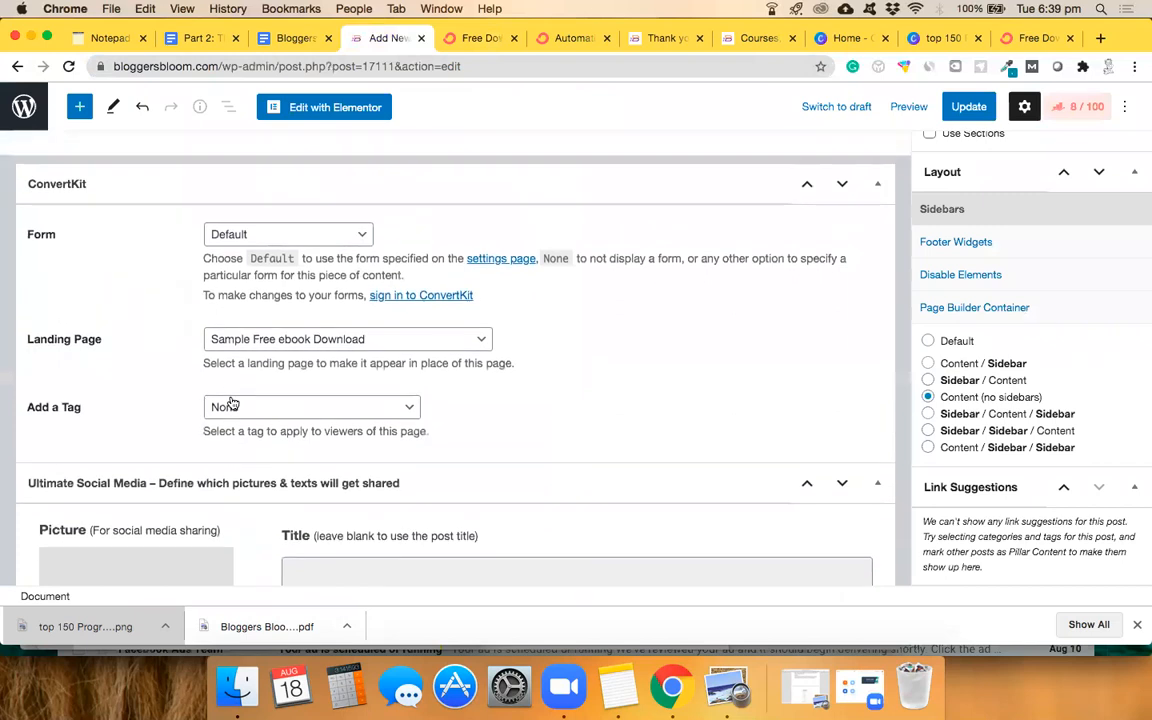
left_click(306, 343)
left_click(300, 338)
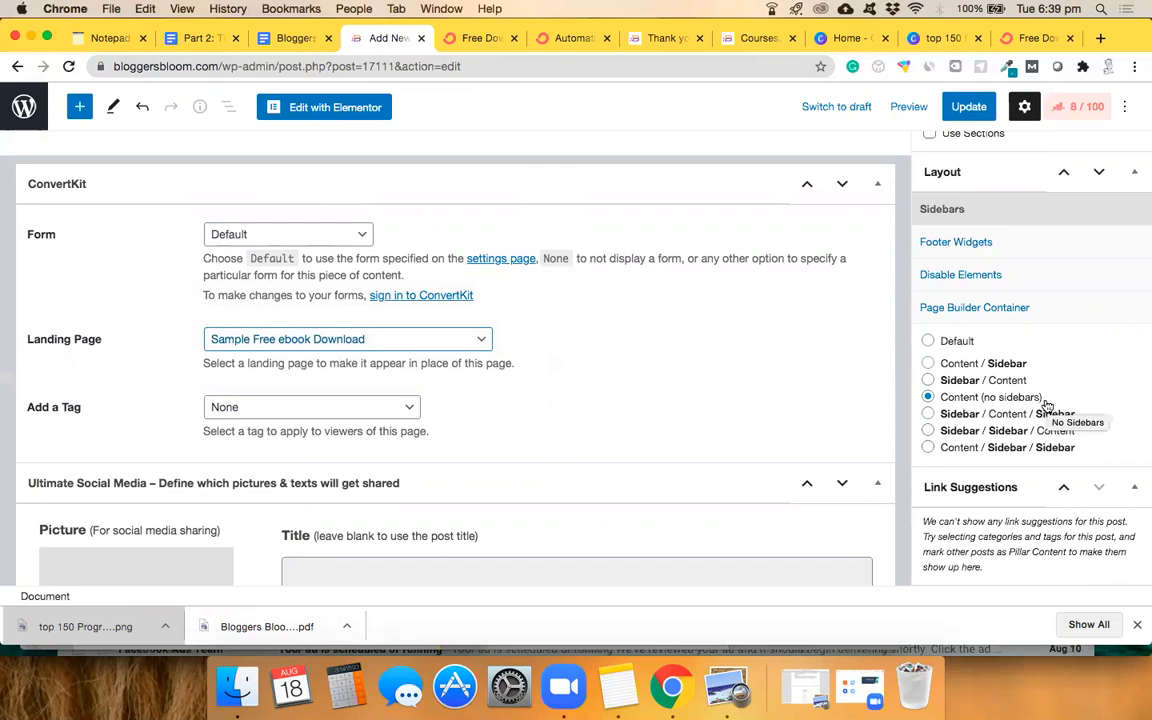
scroll(1044, 400, "up", 6)
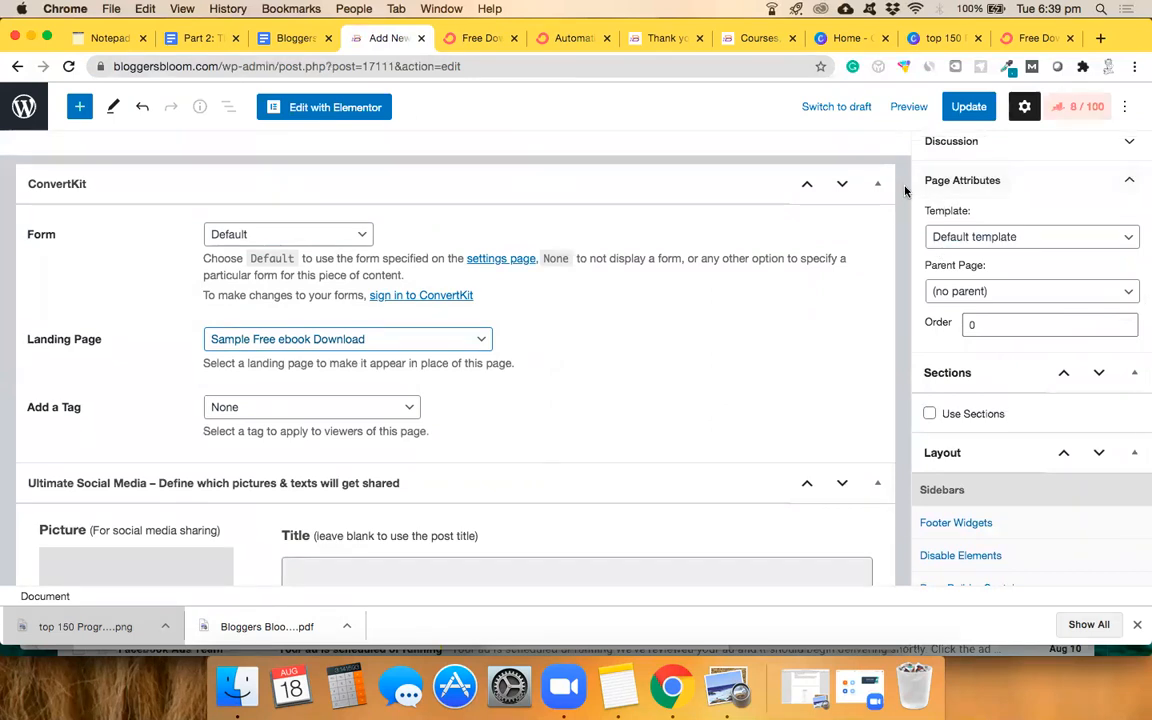
scroll(900, 190, "up", 5)
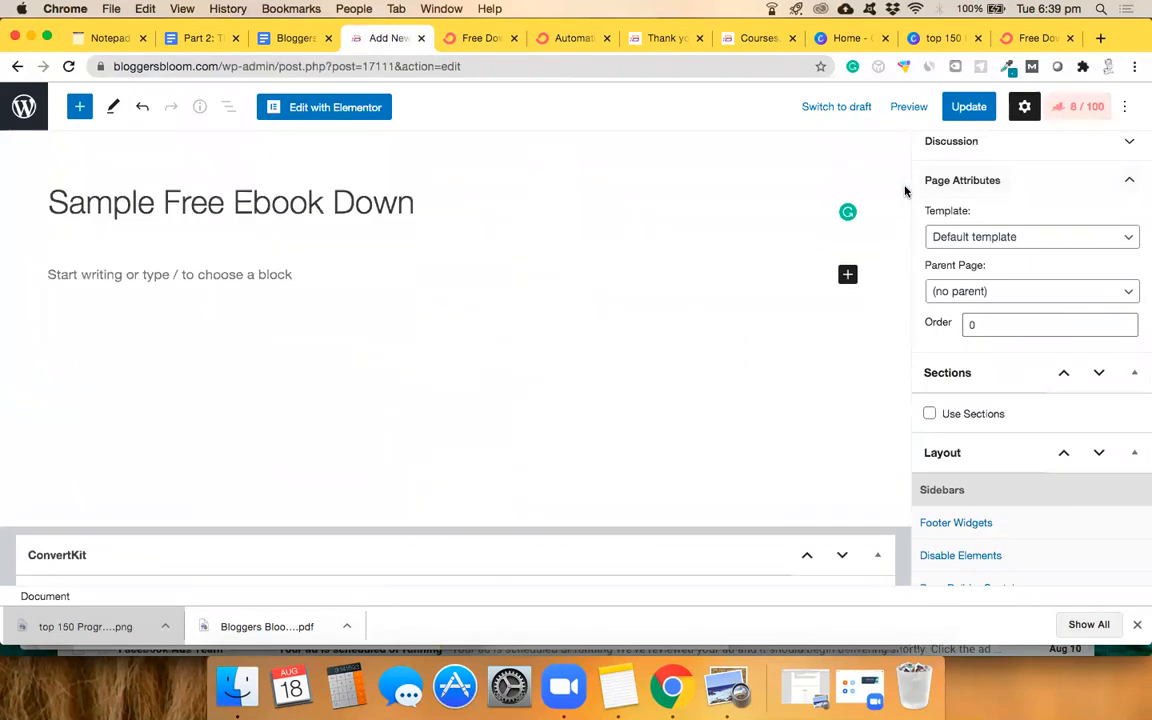
View the live Free Download page, look over the ConvertKit visual automations, and return to the live page.
left_click(475, 38)
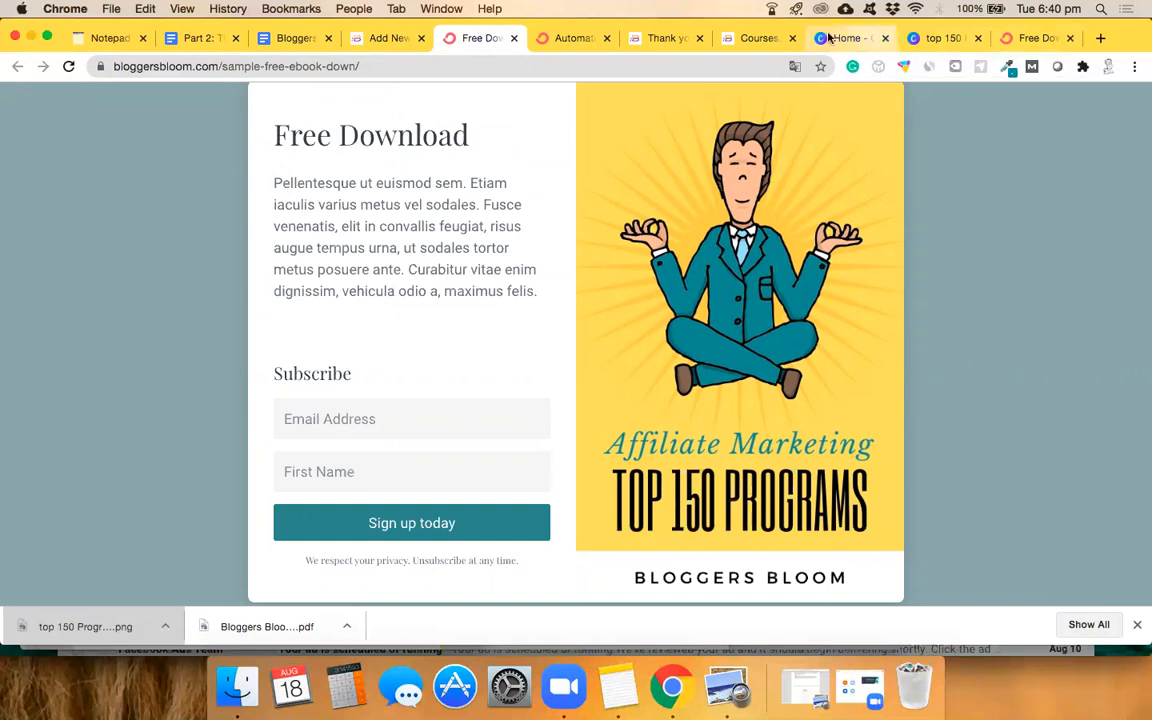
left_click(573, 40)
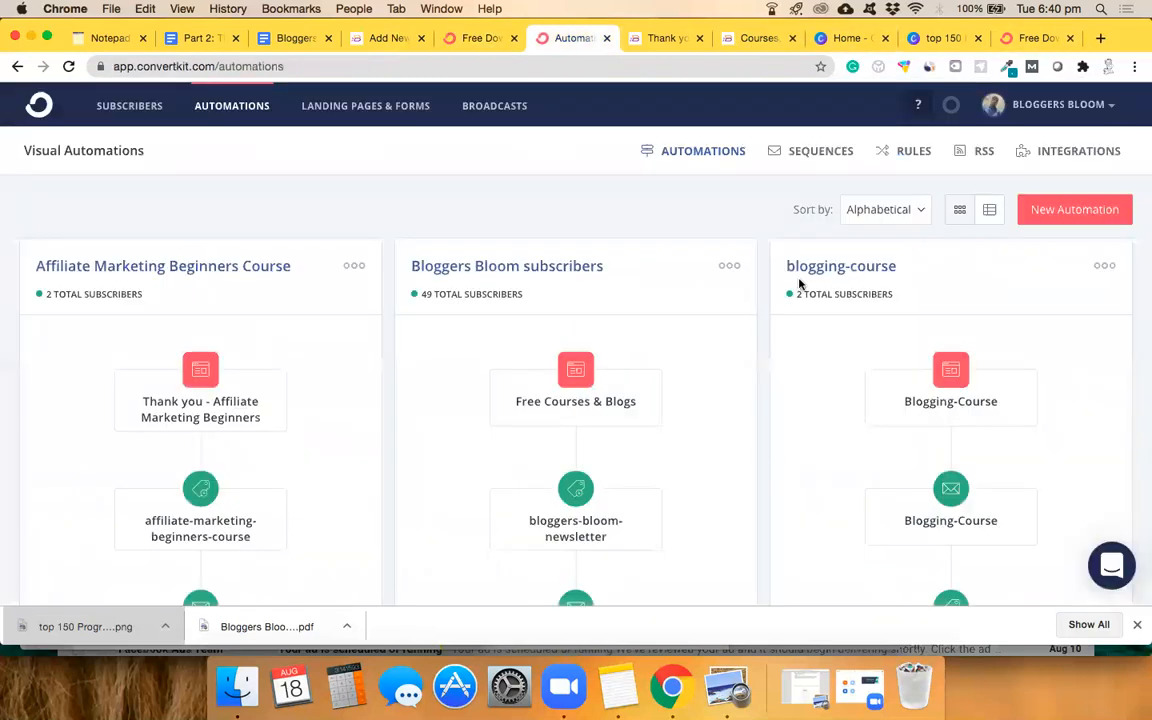
scroll(762, 286, "down", 1)
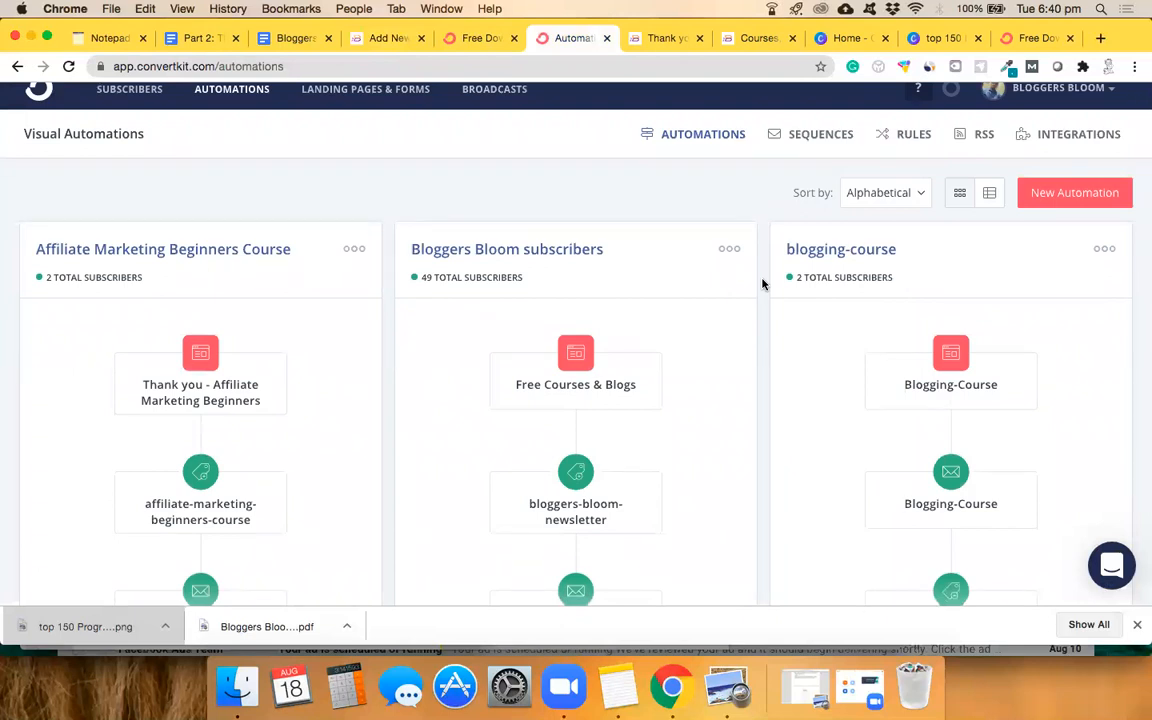
scroll(762, 286, "up", 1)
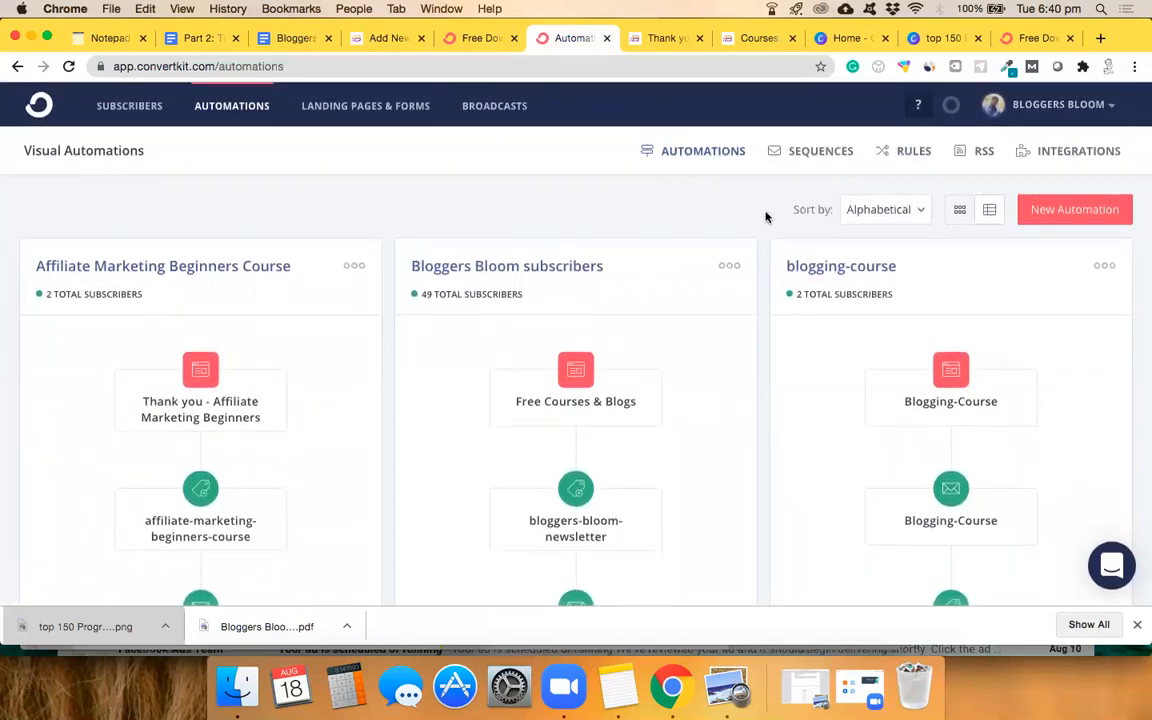
left_click(476, 39)
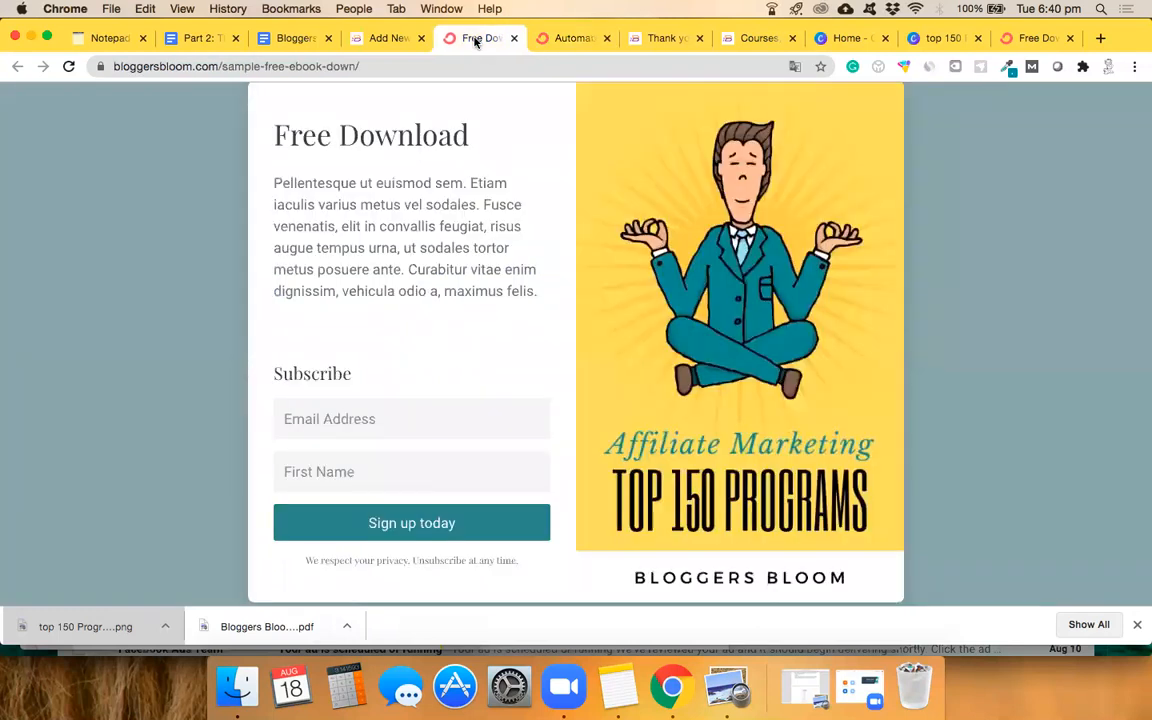